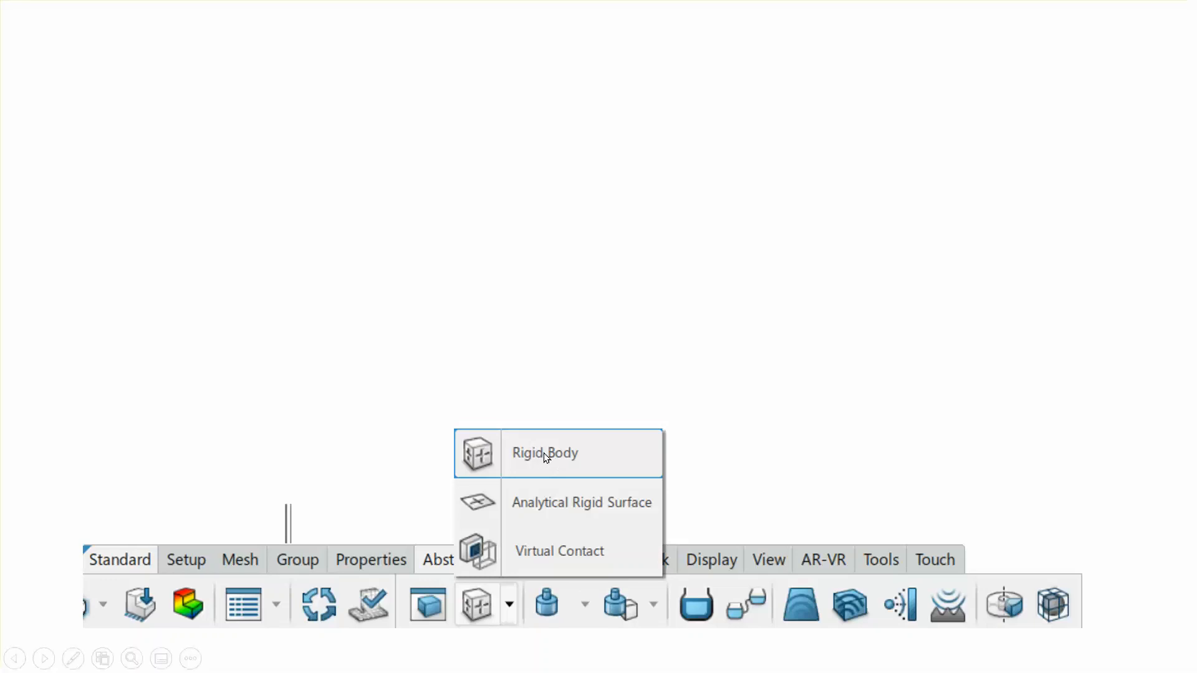
pyautogui.click(1109, 402)
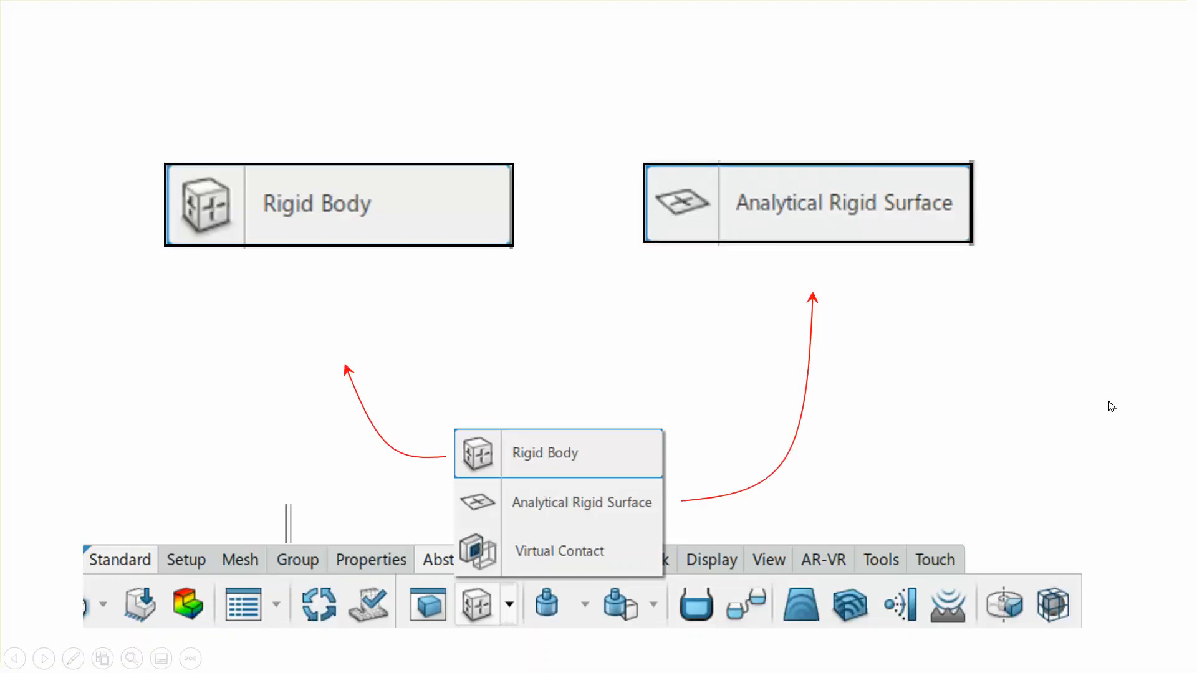
pyautogui.click(1109, 402)
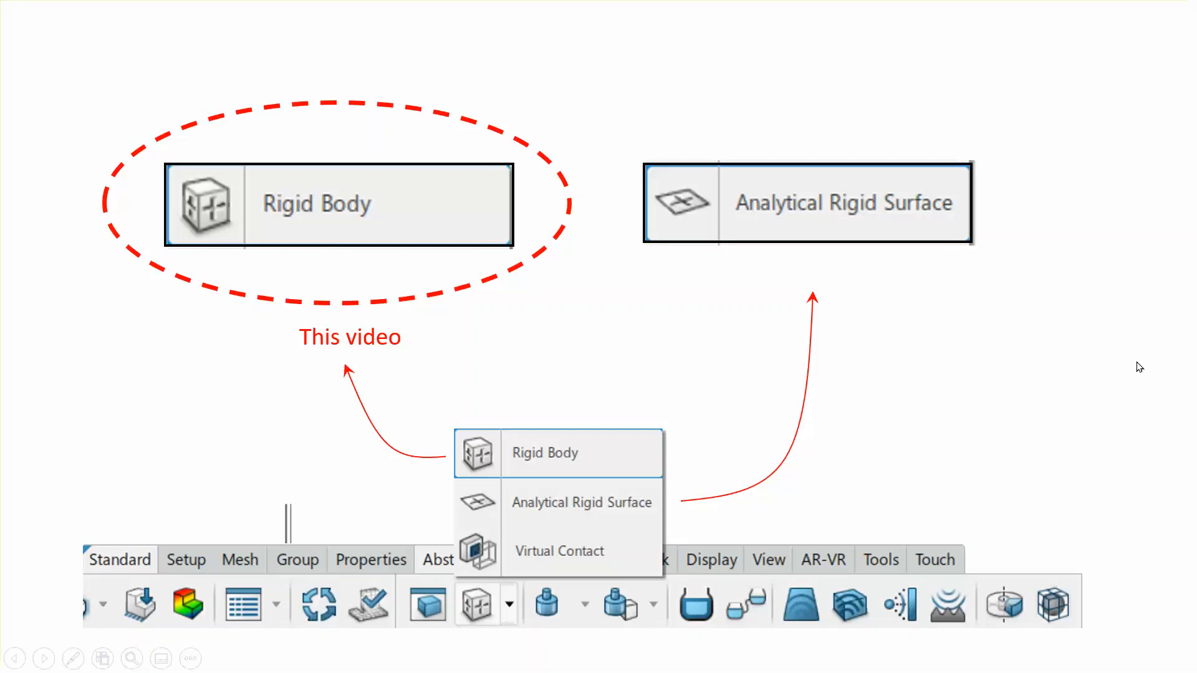
pyautogui.click(1114, 353)
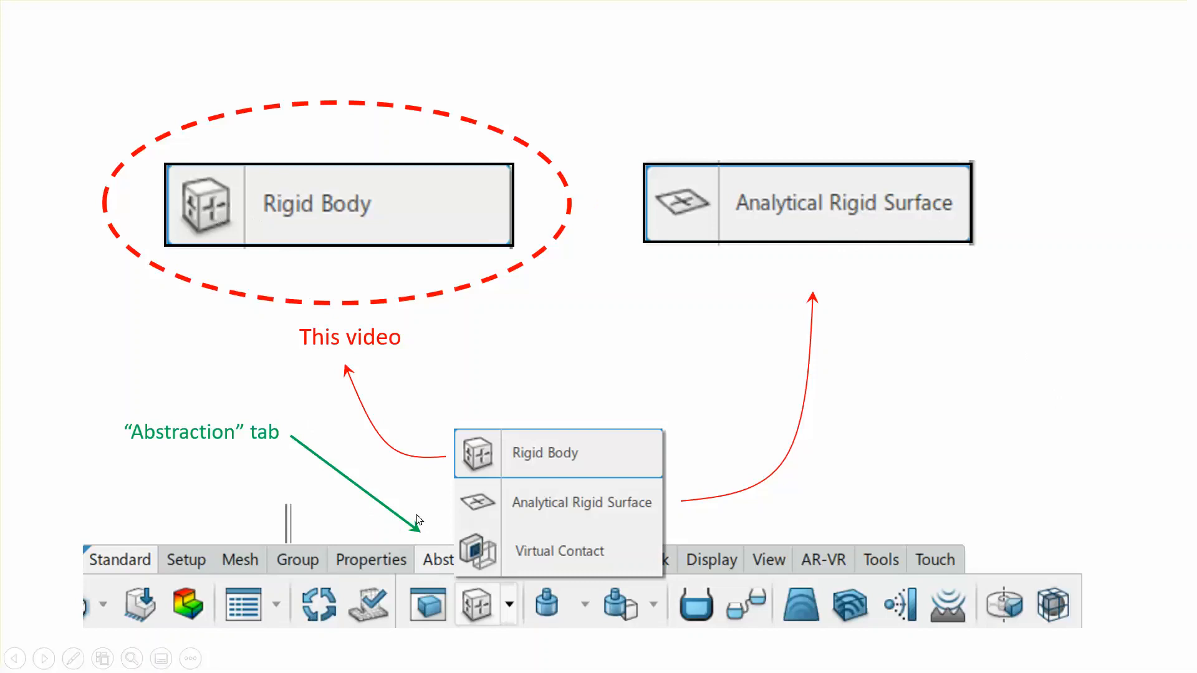
pyautogui.click(997, 367)
pyautogui.click(1067, 479)
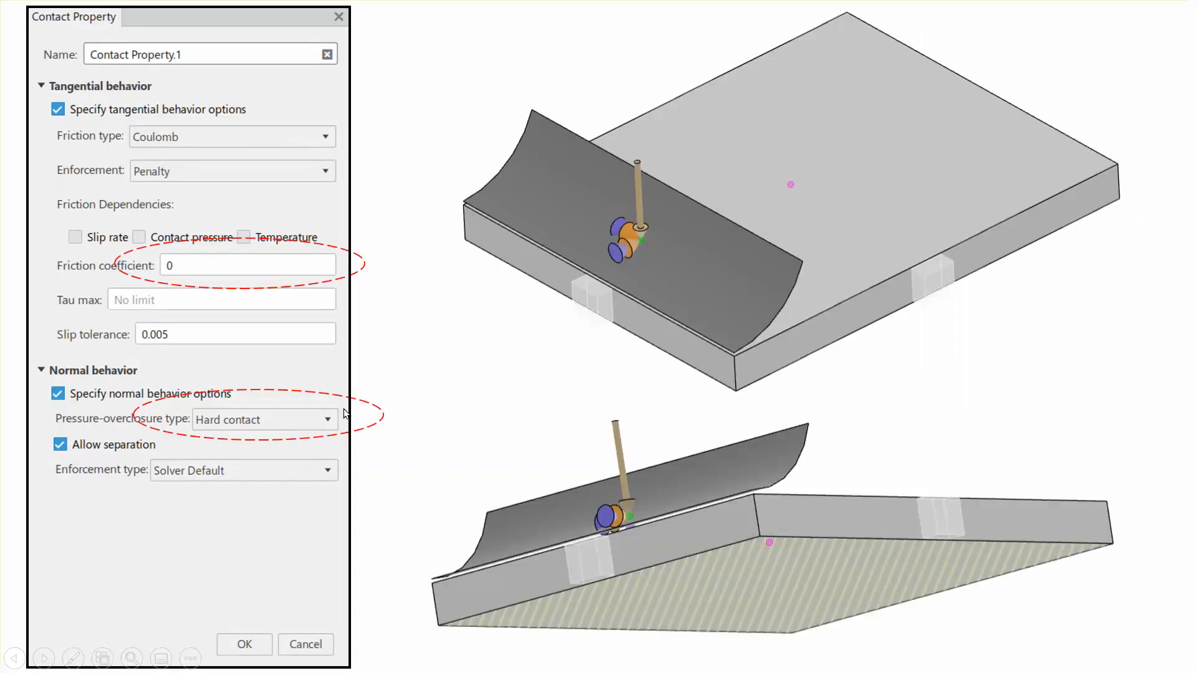
pyautogui.click(495, 399)
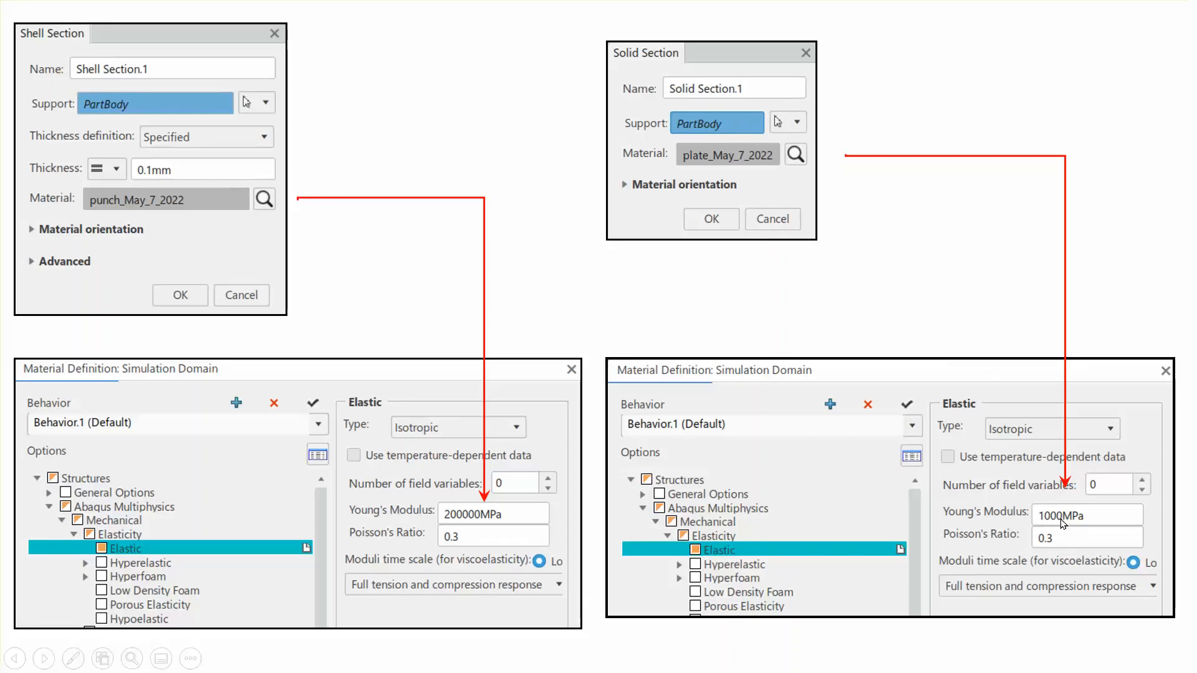
pyautogui.click(960, 309)
pyautogui.click(960, 307)
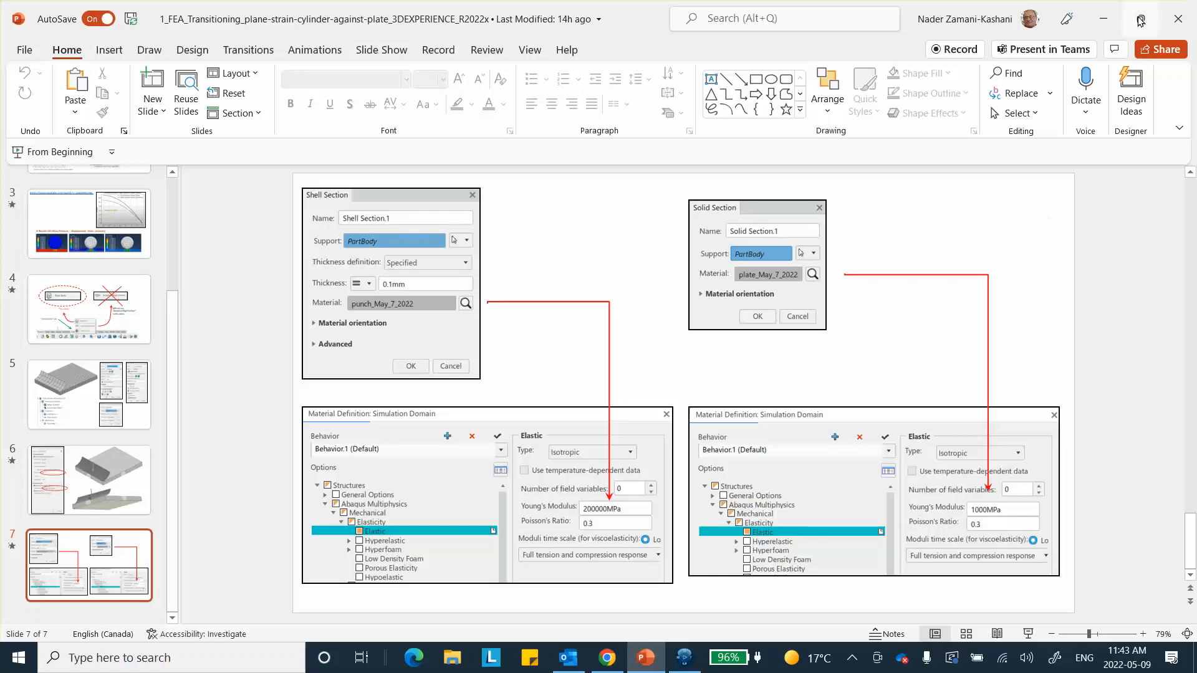
# Step: Switch to 3DEXPERIENCE and look through the available roles and favorite apps
pyautogui.click(685, 663)
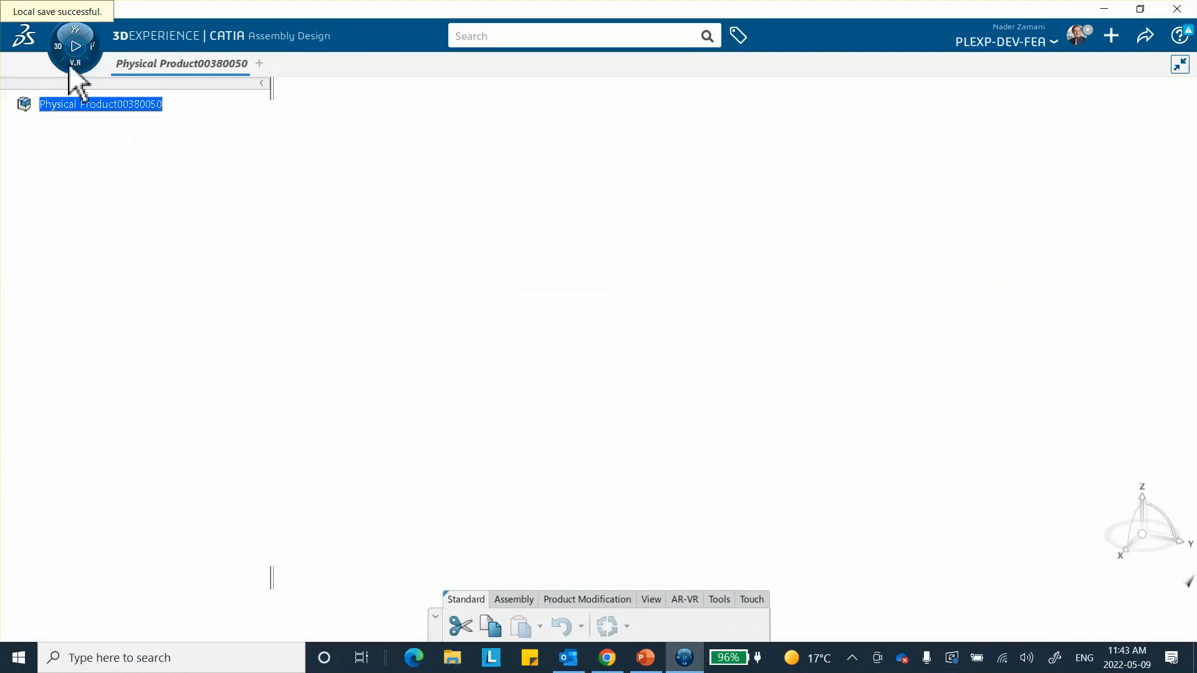
pyautogui.click(56, 47)
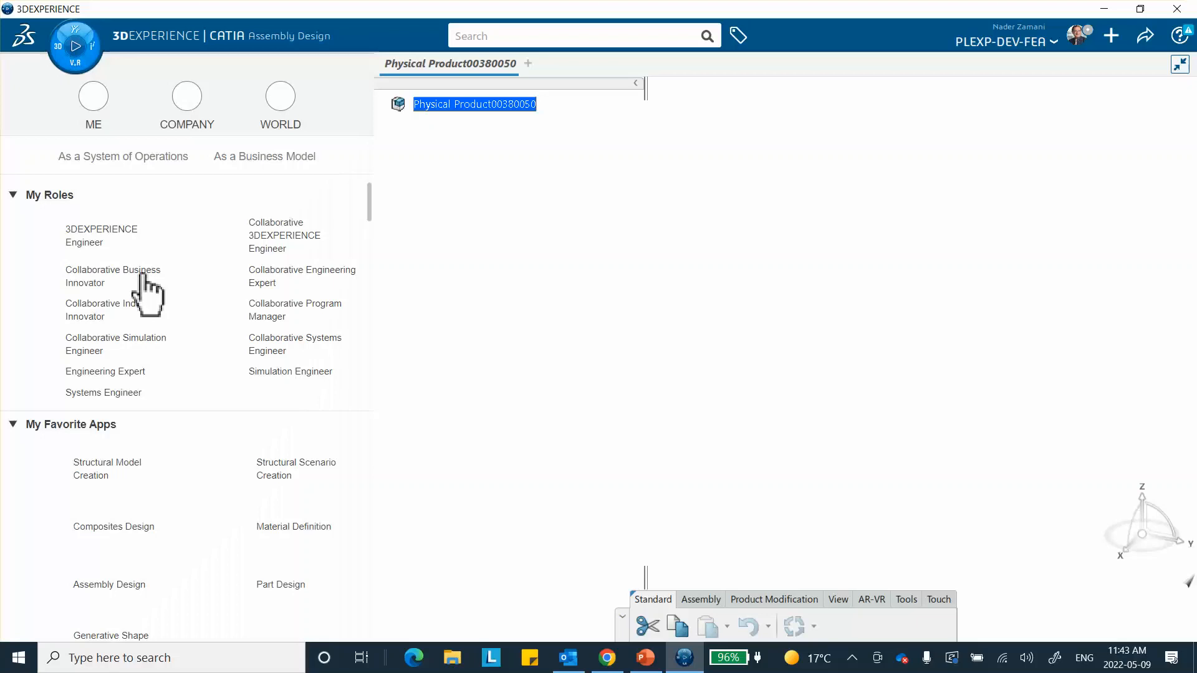
pyautogui.scroll(-3, 142, 281)
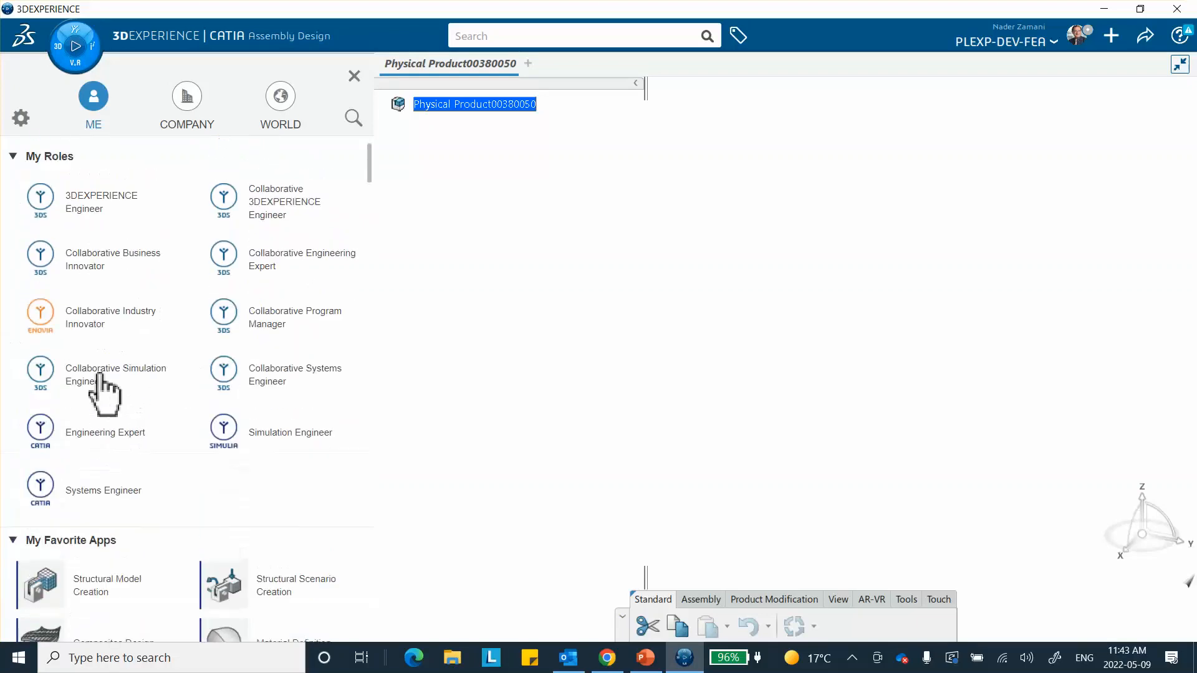
pyautogui.scroll(-2, 99, 394)
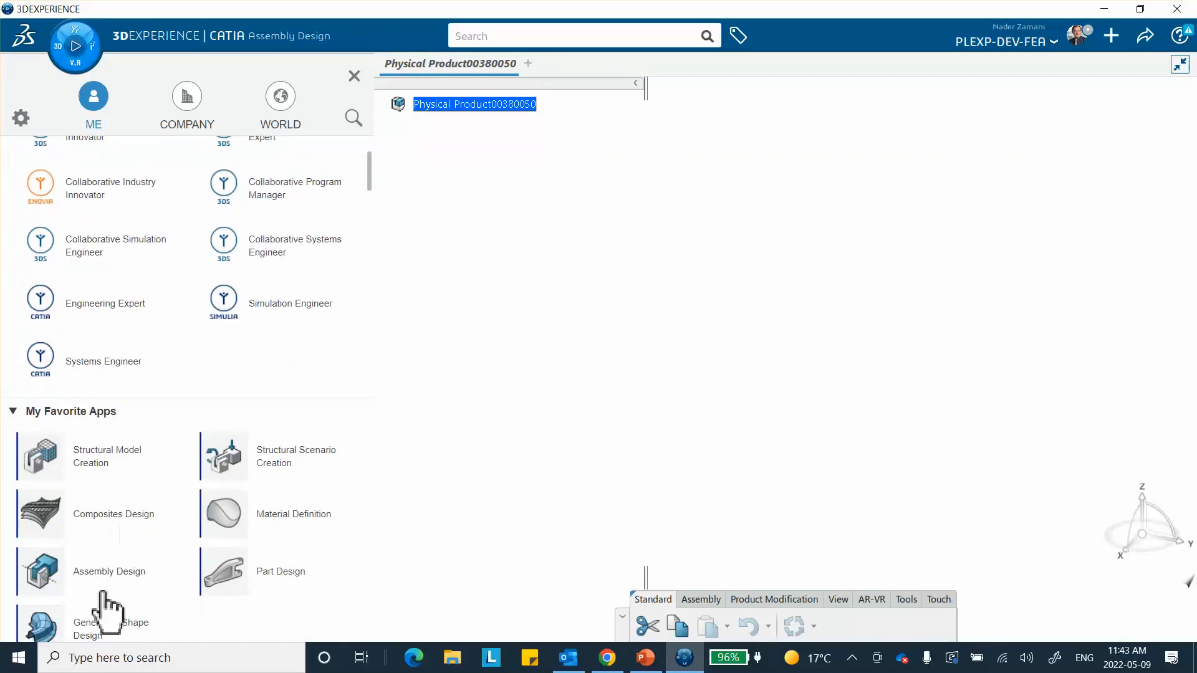
pyautogui.click(354, 76)
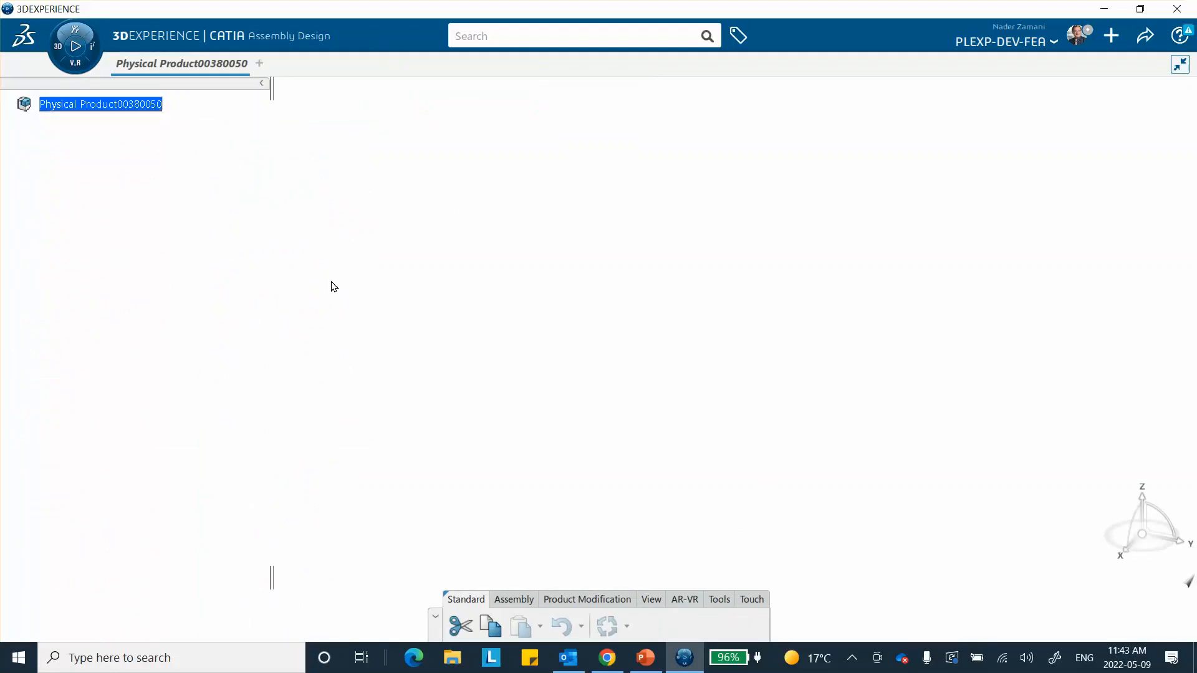
# Step: Prefix the root physical product's title with "May_8_2022_" in its properties
pyautogui.rightClick(134, 105)
pyautogui.click(174, 127)
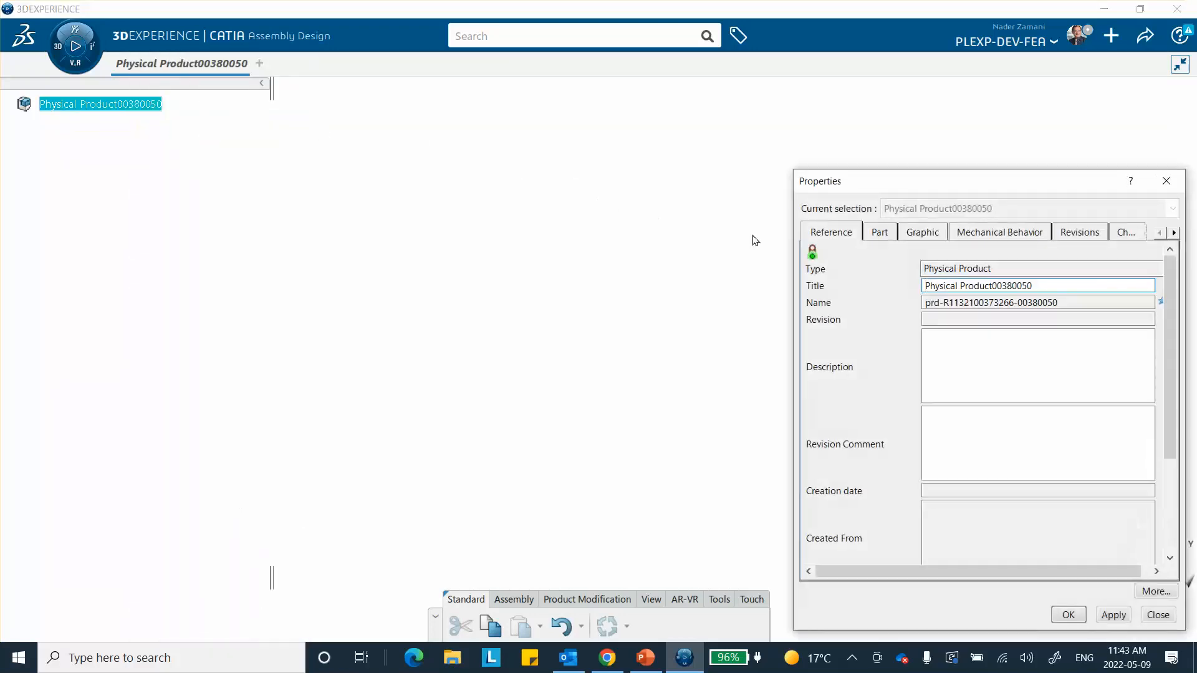
pyautogui.click(923, 284)
pyautogui.write('Ma')
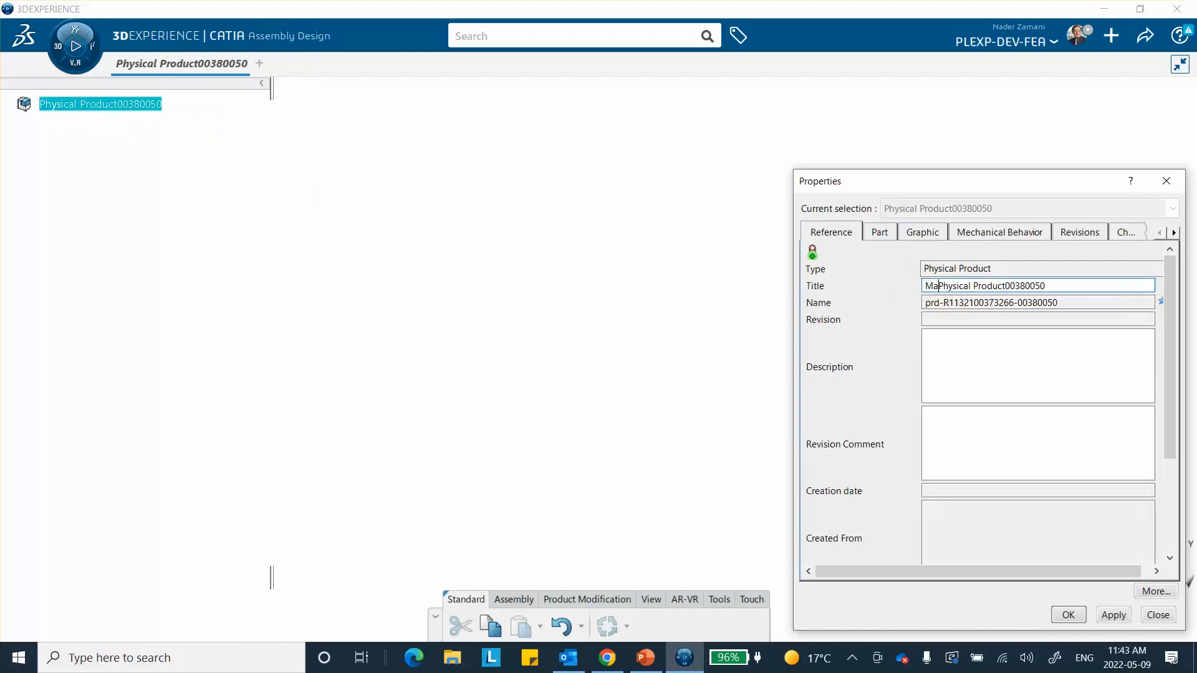
pyautogui.write('y_8_20')
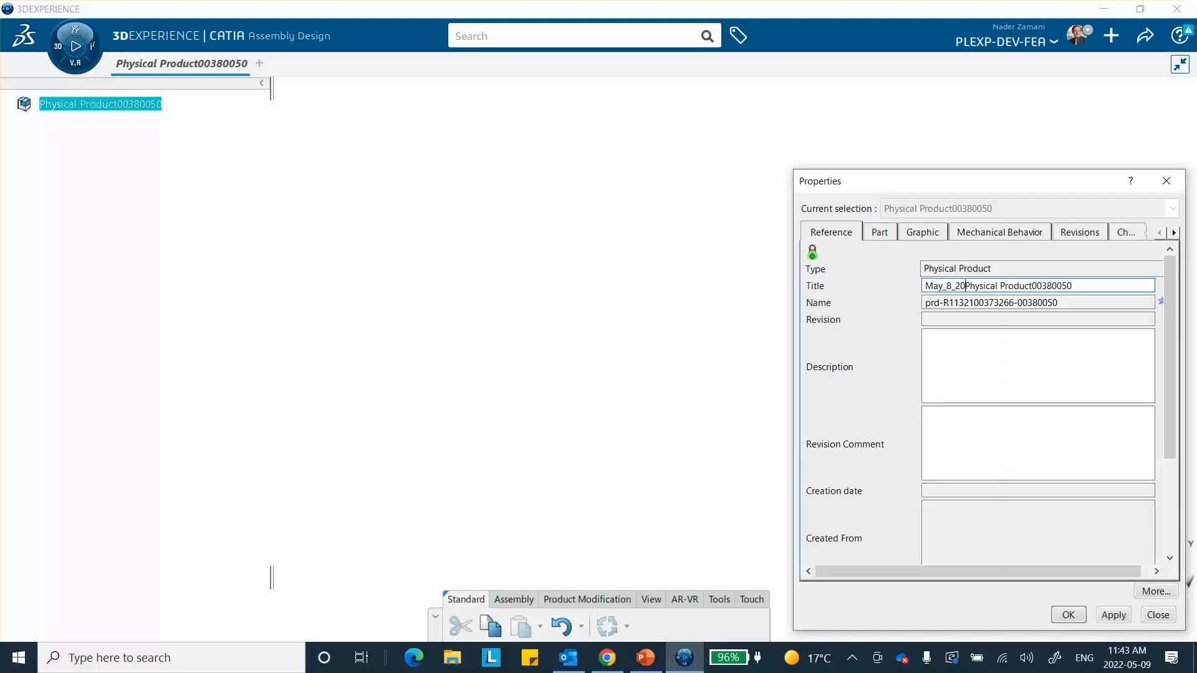
pyautogui.write('22_')
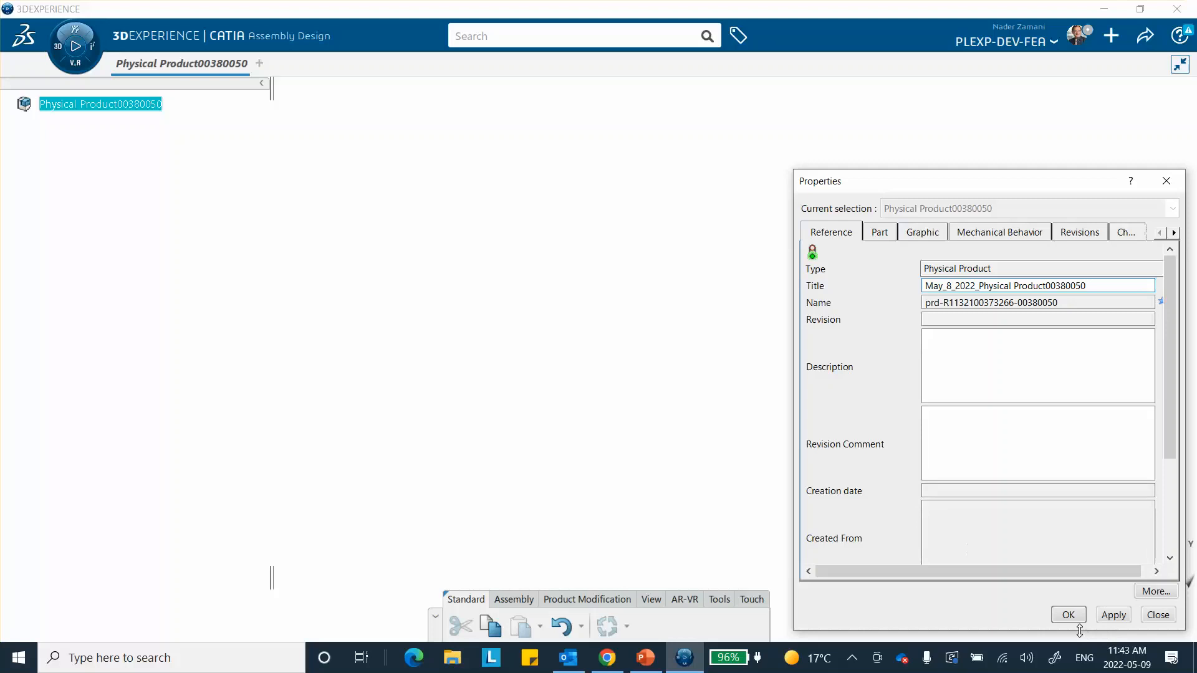
pyautogui.click(1068, 615)
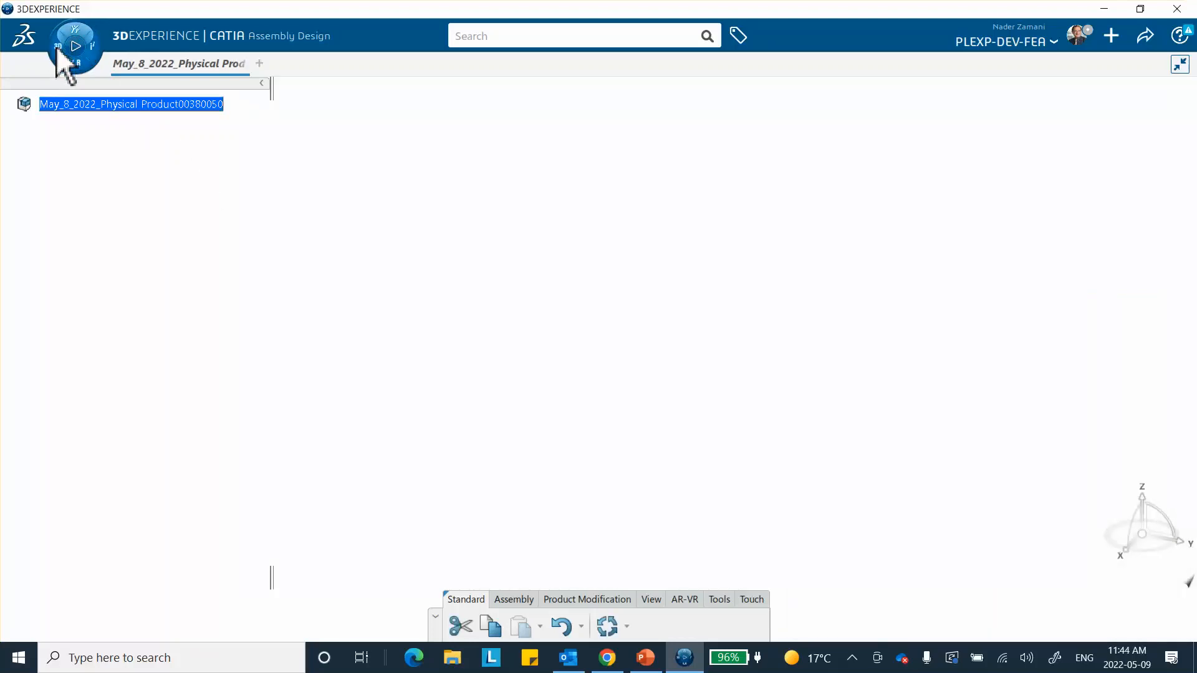
# Step: Insert a 3D Part under the root product and open its 3D shape in Generative Shape Design
pyautogui.rightClick(89, 107)
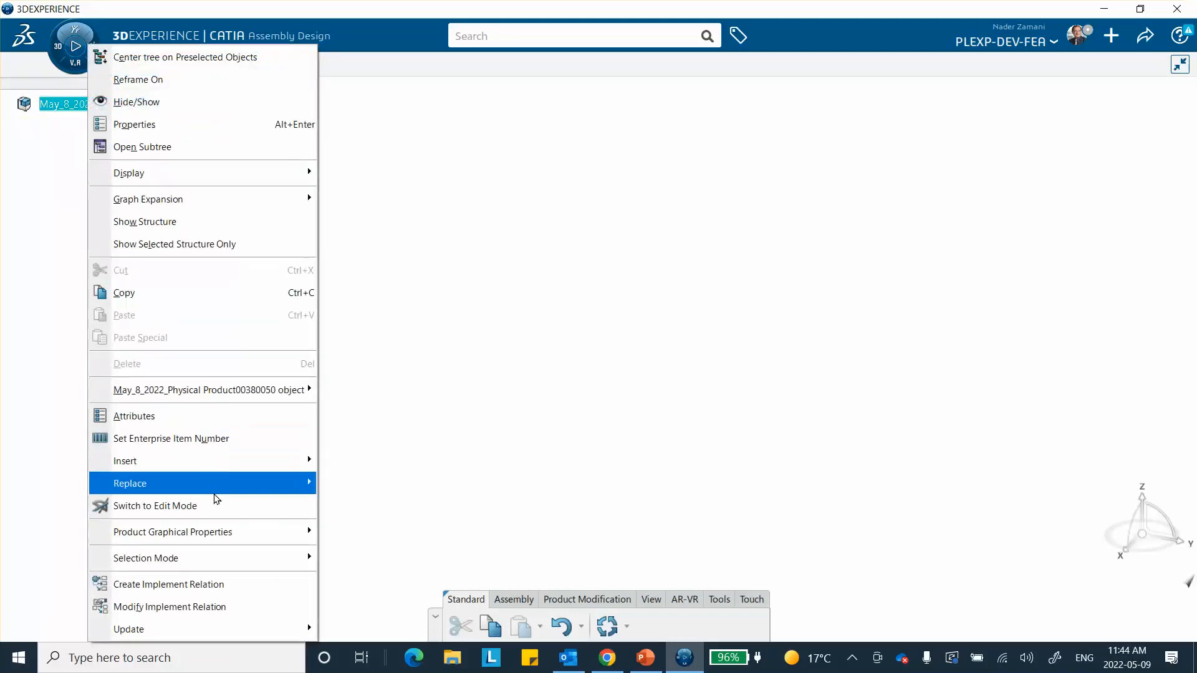
pyautogui.moveTo(222, 471)
pyautogui.moveTo(279, 466)
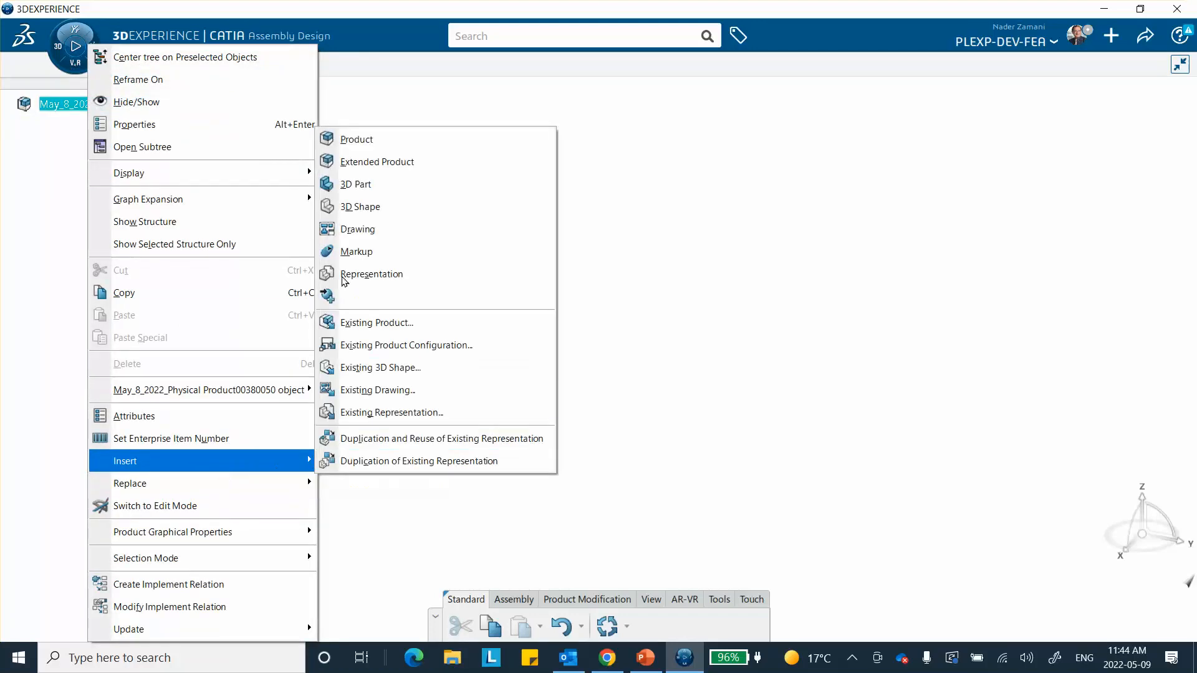
pyautogui.click(348, 186)
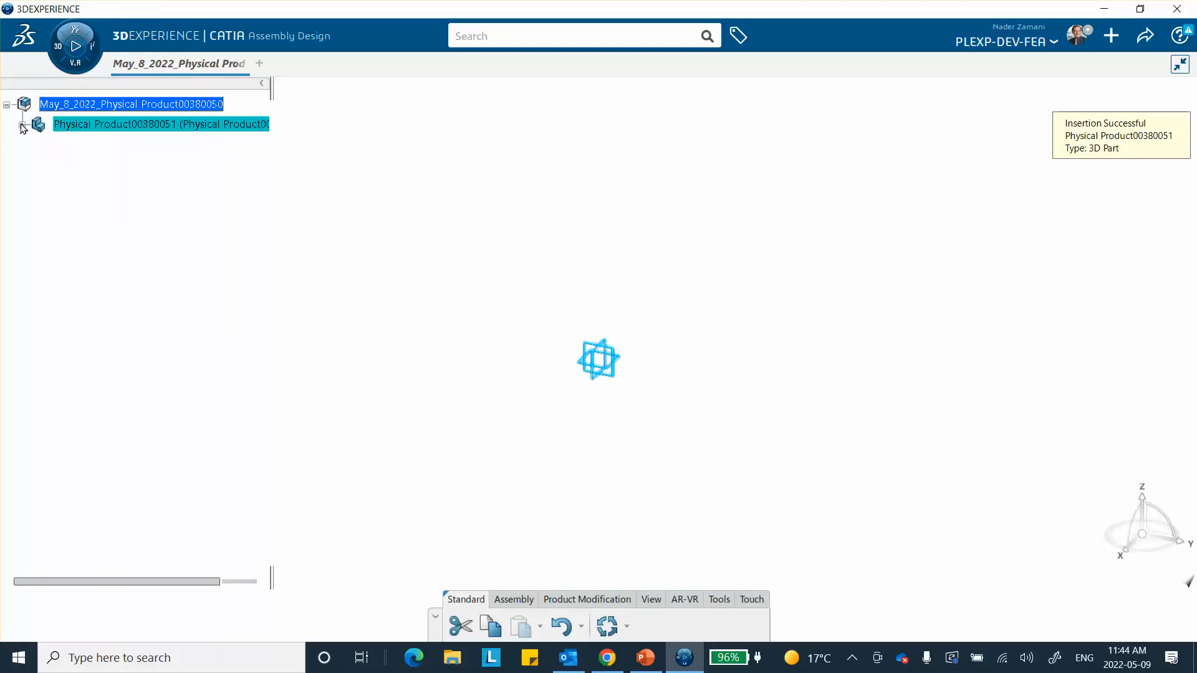
pyautogui.click(22, 125)
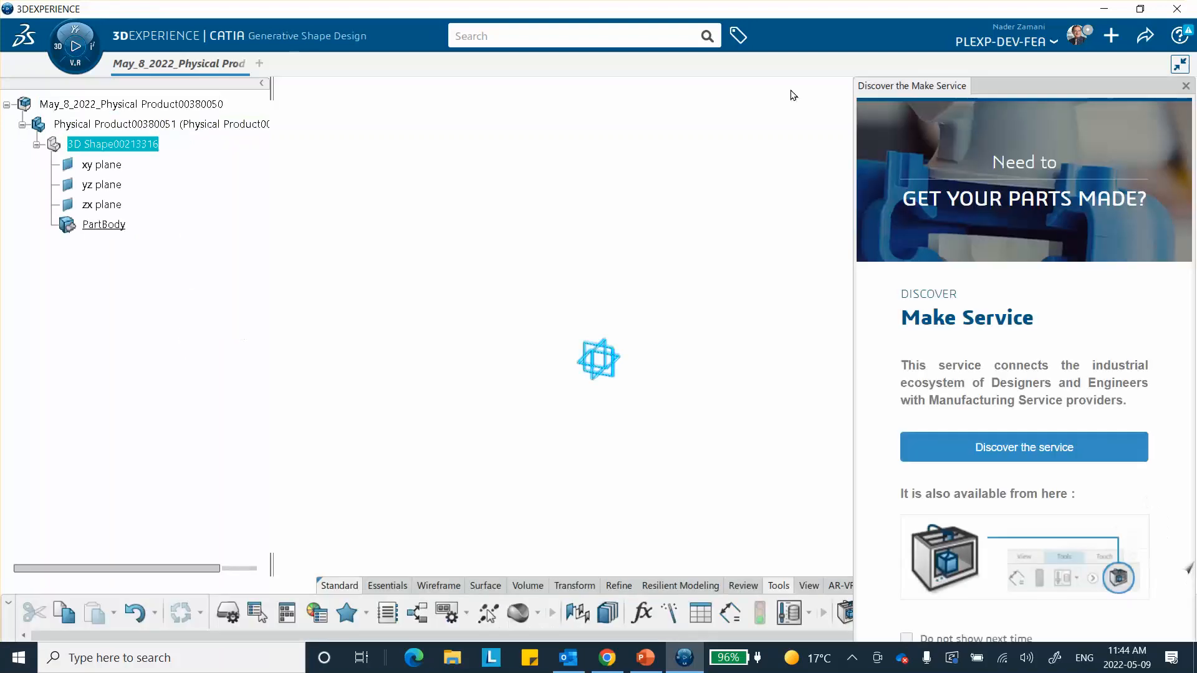
pyautogui.click(1185, 86)
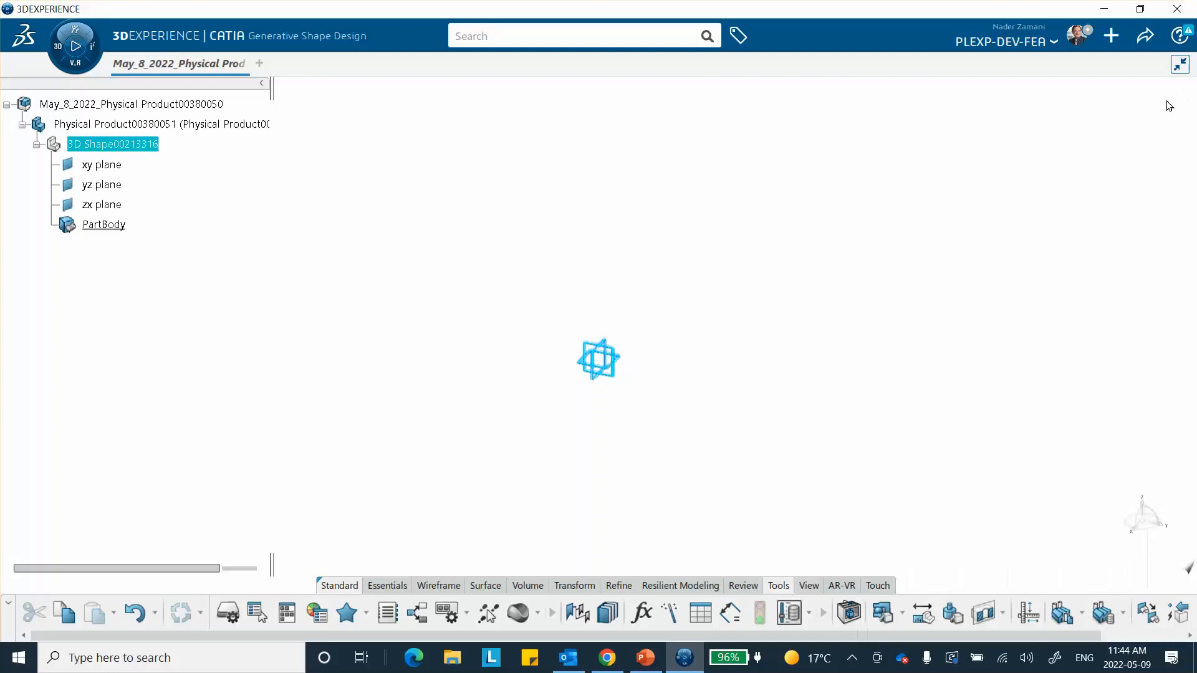
# Step: Switch to PowerPoint to check the plate and cylinder dimensions on slide 2, and return to 3DEXPERIENCE
pyautogui.click(646, 658)
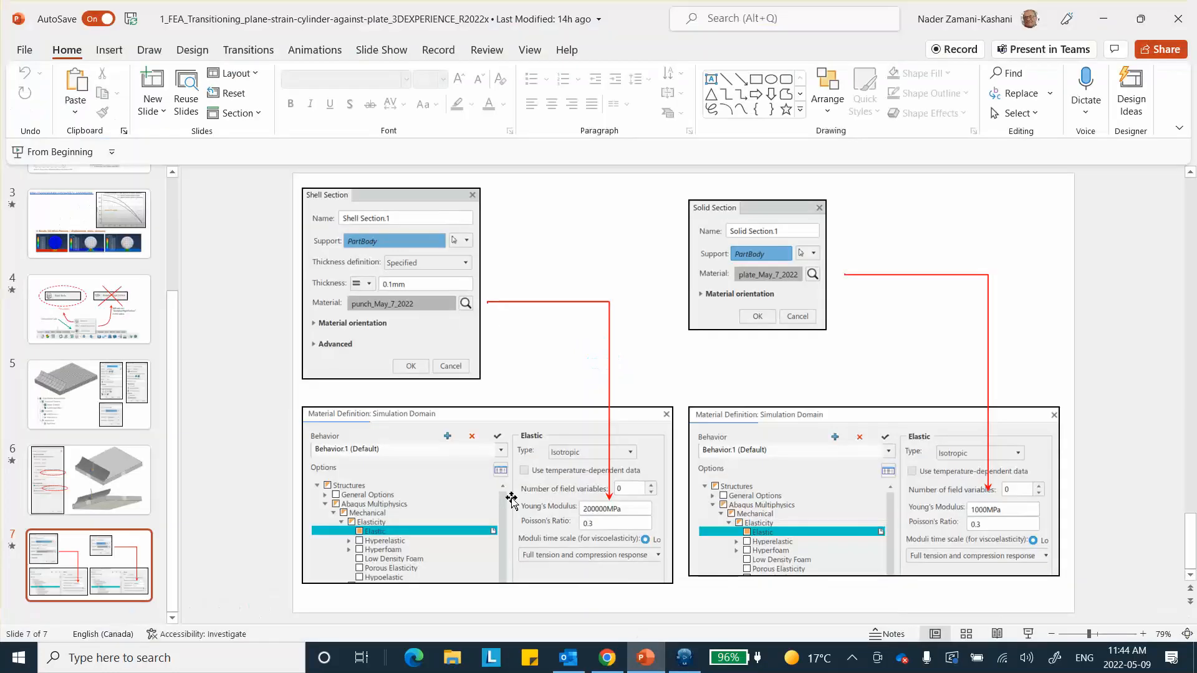
pyautogui.click(110, 256)
pyautogui.scroll(2, 100, 261)
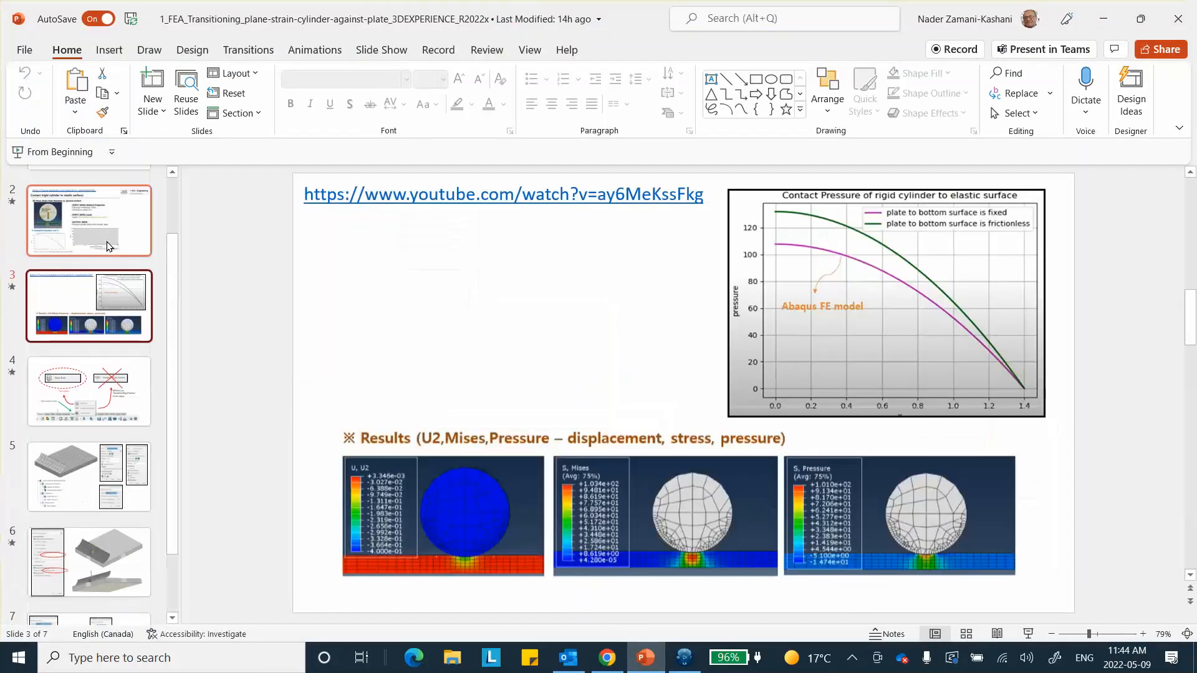
pyautogui.click(89, 221)
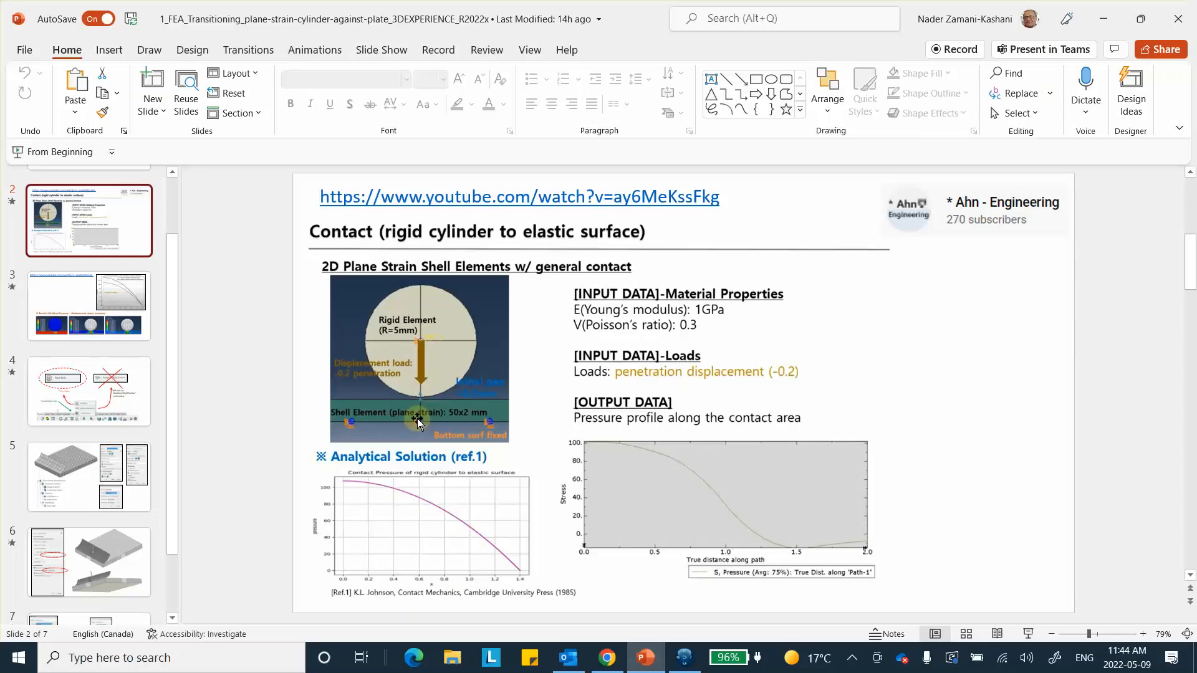
pyautogui.click(1105, 21)
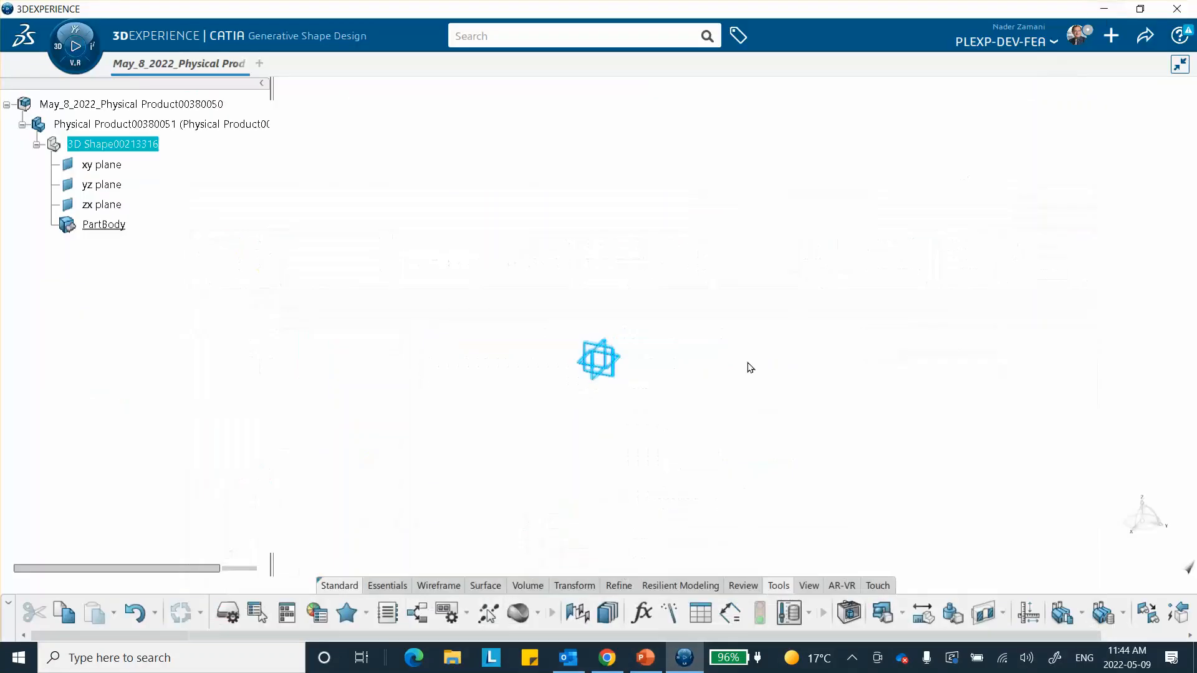
# Step: Start a sketch on the yz plane and draw a wide rectangle about 30 mm high from the origin
pyautogui.click(630, 353)
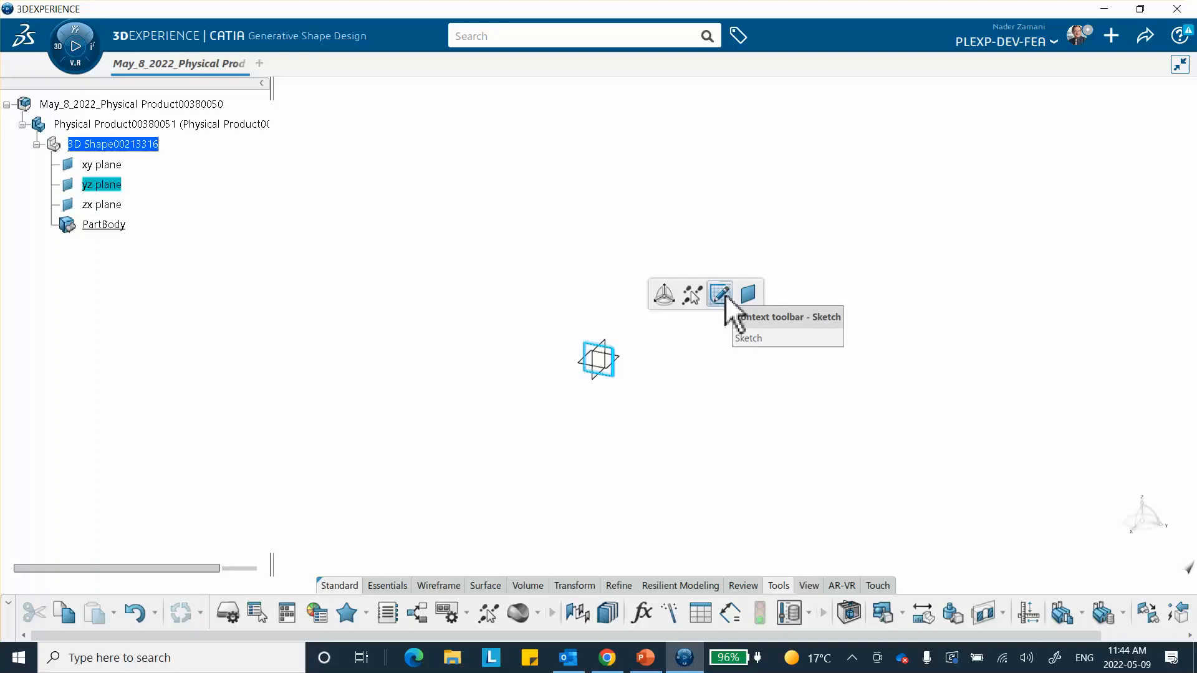
pyautogui.click(720, 294)
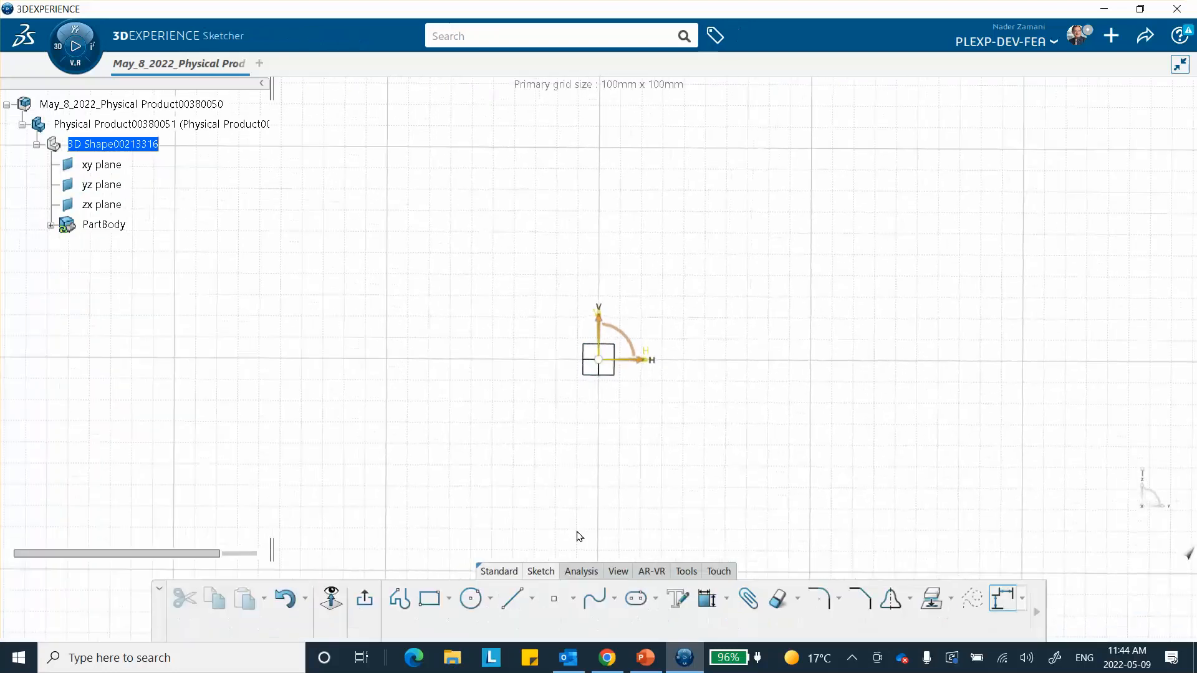
pyautogui.click(429, 599)
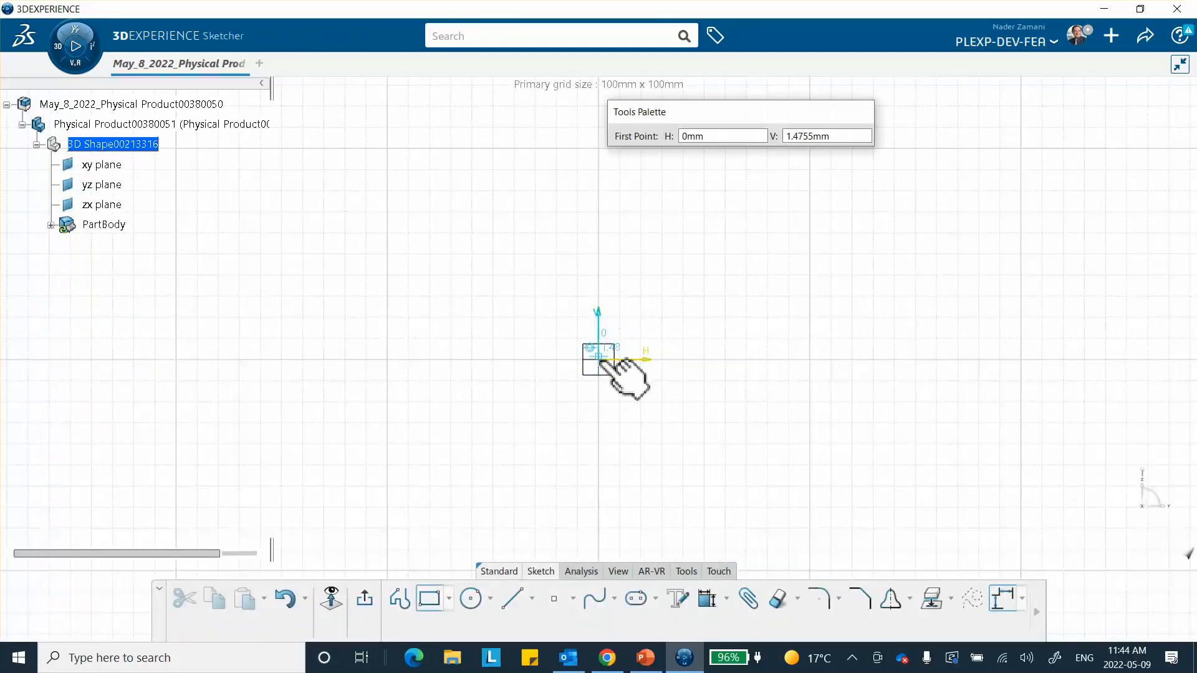
pyautogui.click(599, 360)
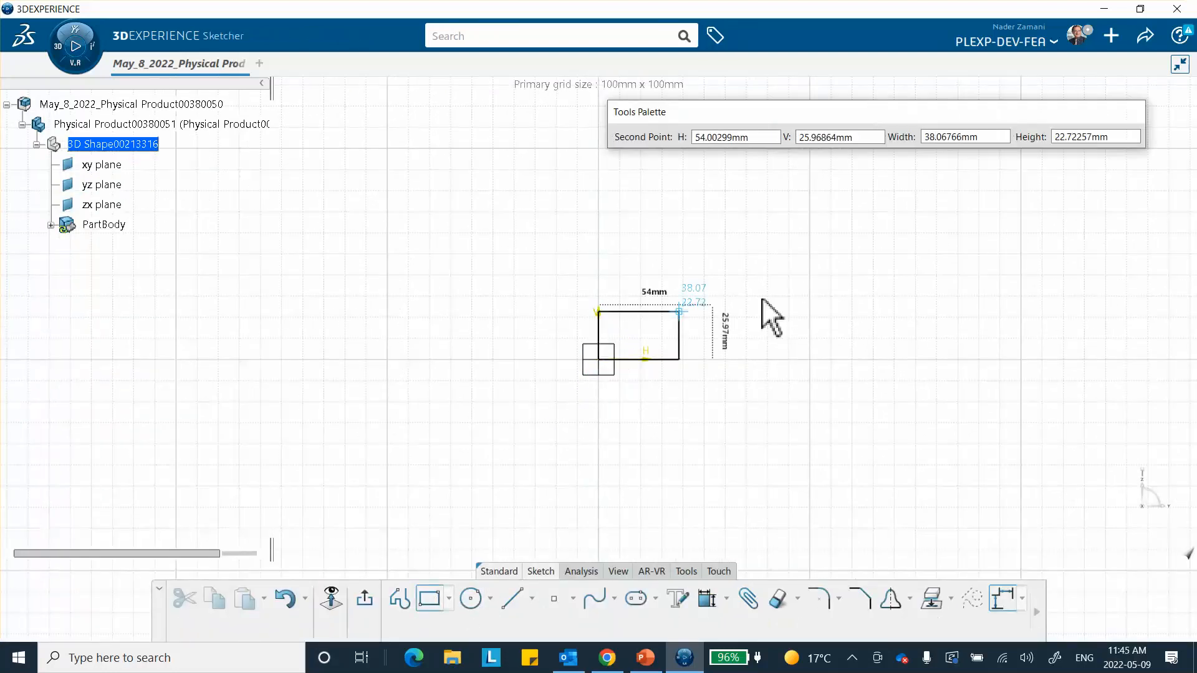
pyautogui.click(975, 296)
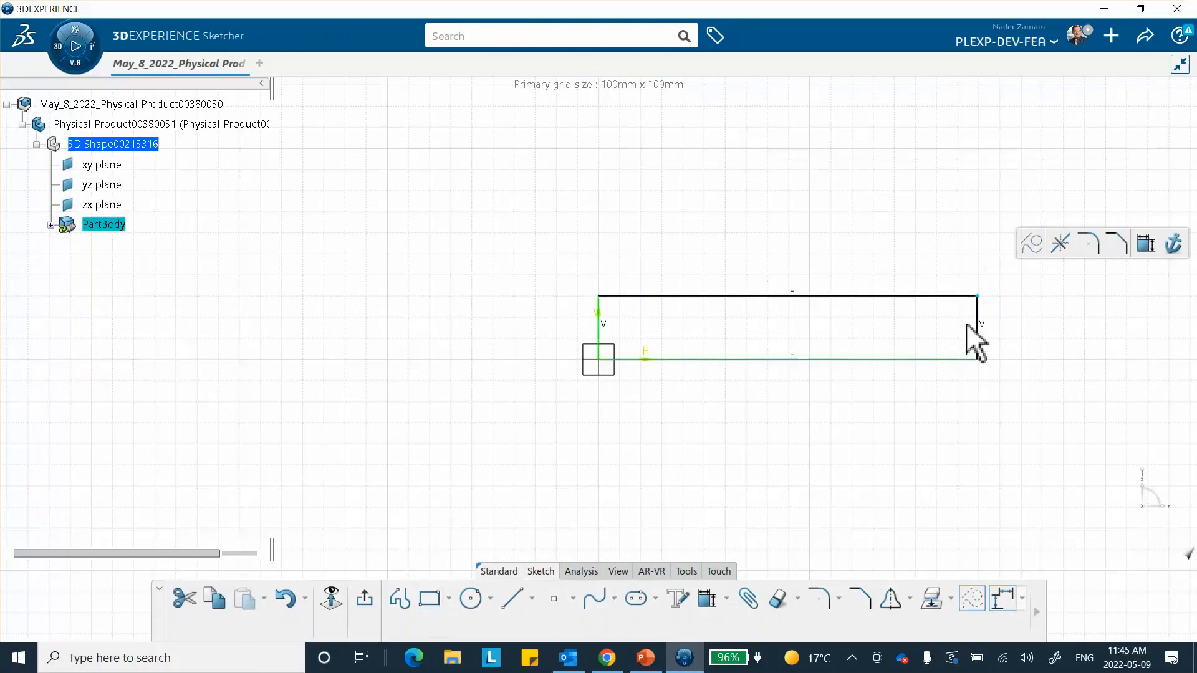
# Step: Dimension the height between the rectangle's two horizontal edges and set it to 2 mm
pyautogui.click(707, 604)
pyautogui.click(827, 360)
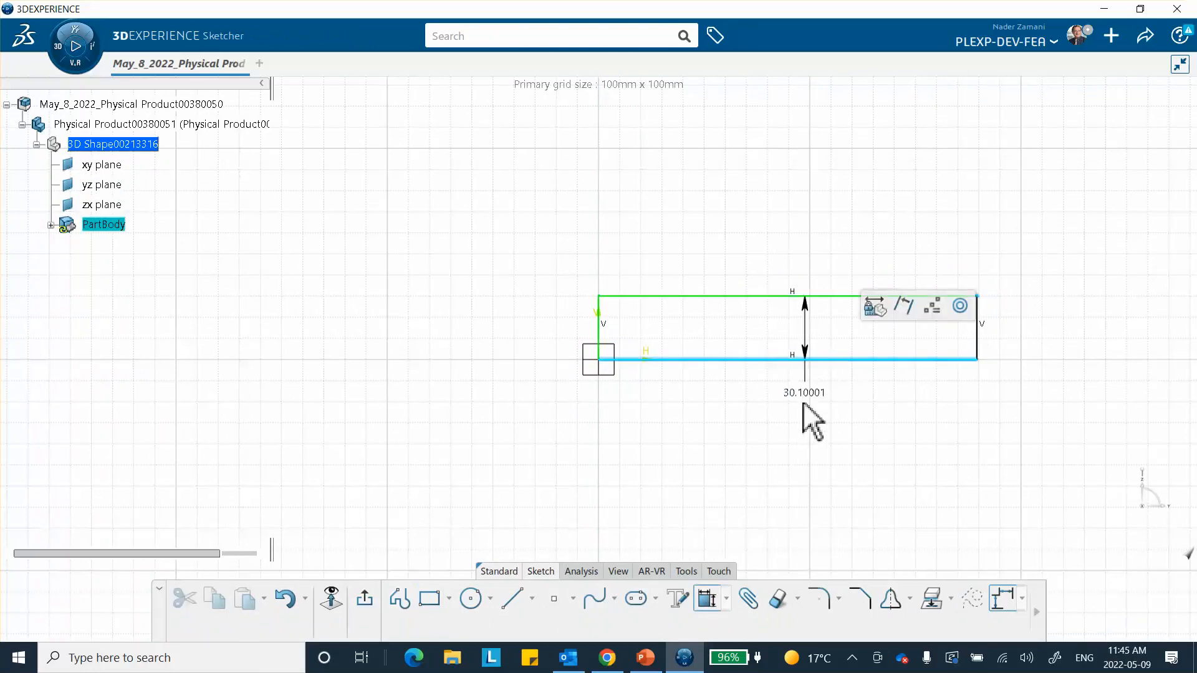
pyautogui.click(794, 426)
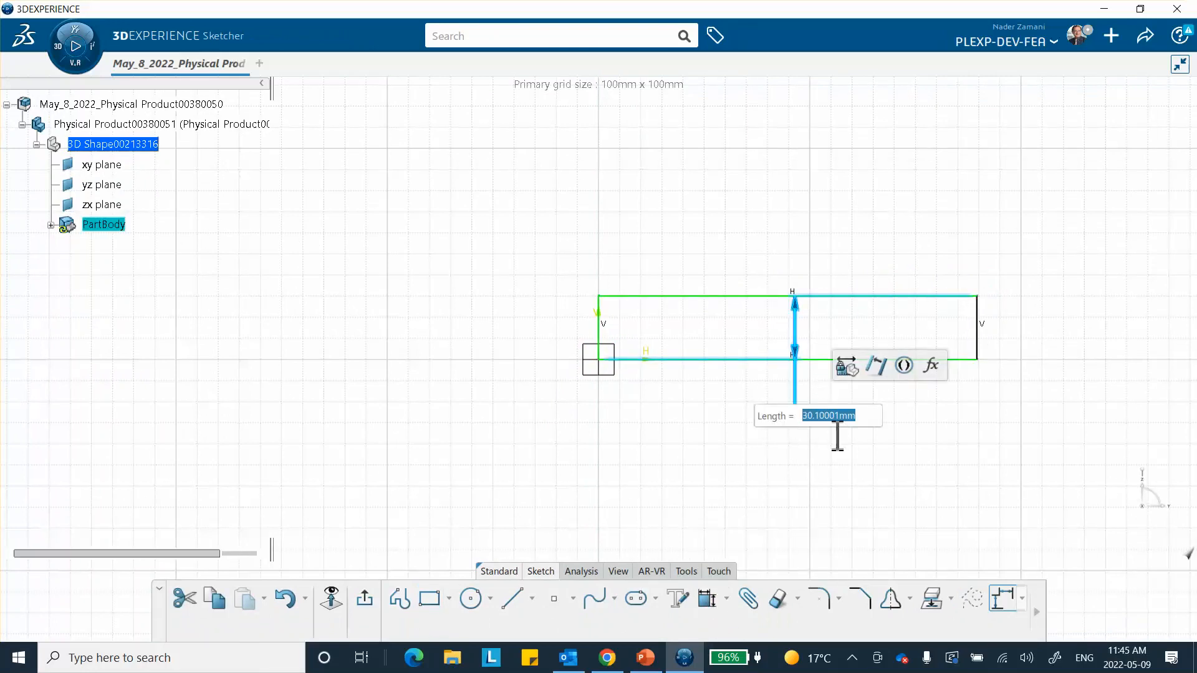
pyautogui.write('30')
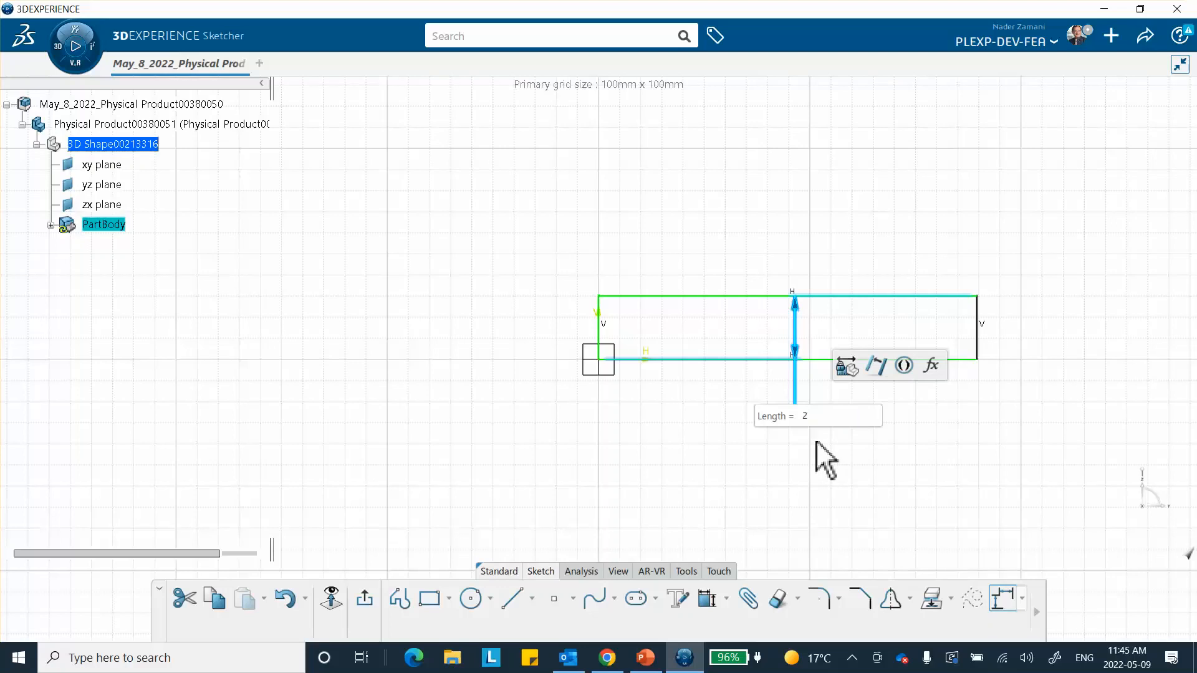
pyautogui.press('Return')
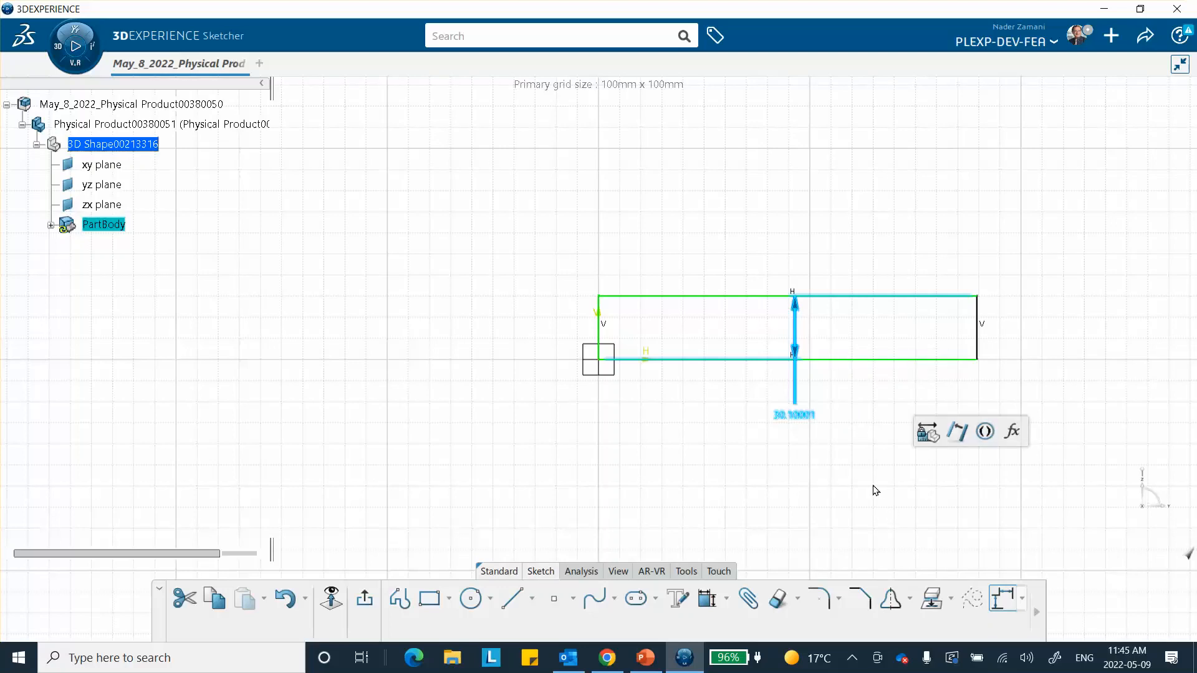
pyautogui.doubleClick(808, 417)
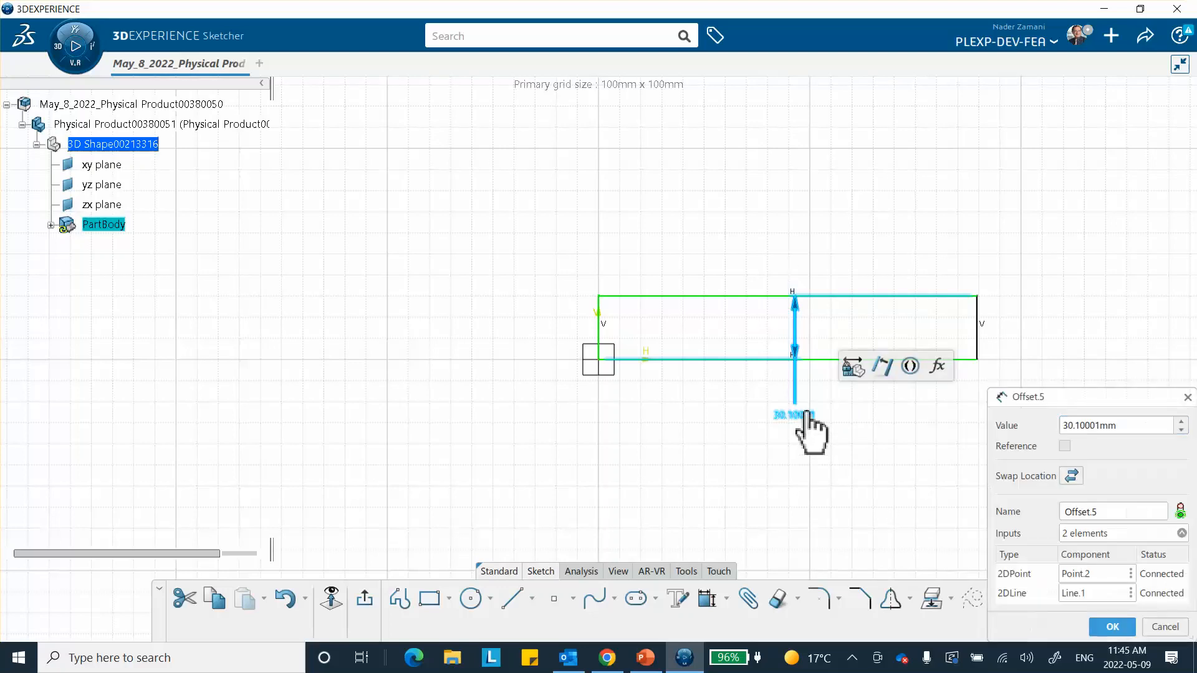
pyautogui.doubleClick(1119, 426)
pyautogui.write('2')
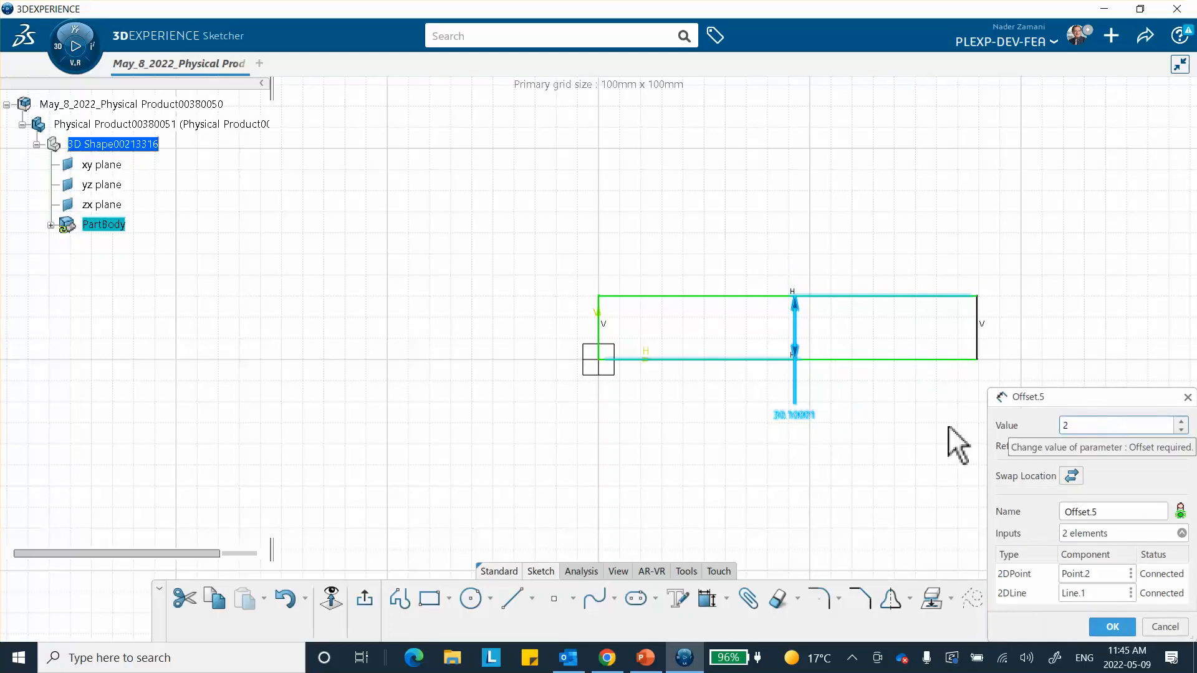
pyautogui.press('Return')
pyautogui.moveTo(915, 452)
pyautogui.mouseDown(button='middle')
pyautogui.moveTo(924, 461)
pyautogui.moveTo(900, 398)
pyautogui.moveTo(911, 371)
pyautogui.moveTo(785, 433)
pyautogui.mouseUp(button='middle')
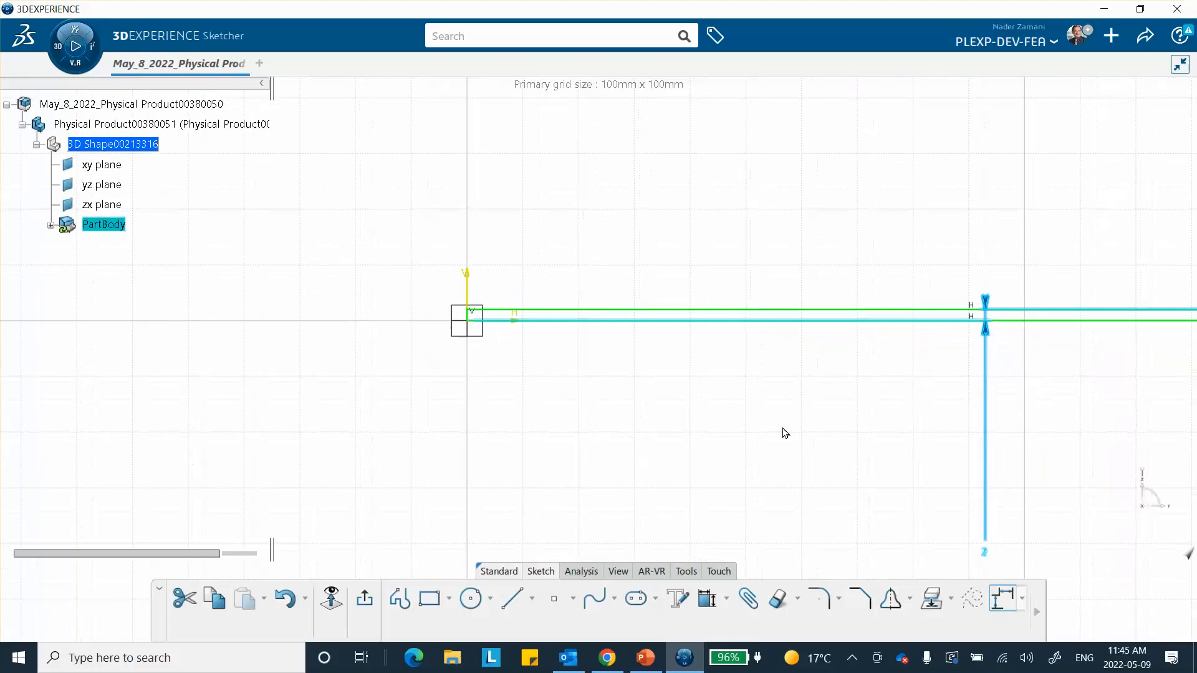
# Step: Dimension the rectangle's horizontal length as 25 mm and exit the sketch
pyautogui.click(708, 599)
pyautogui.click(826, 321)
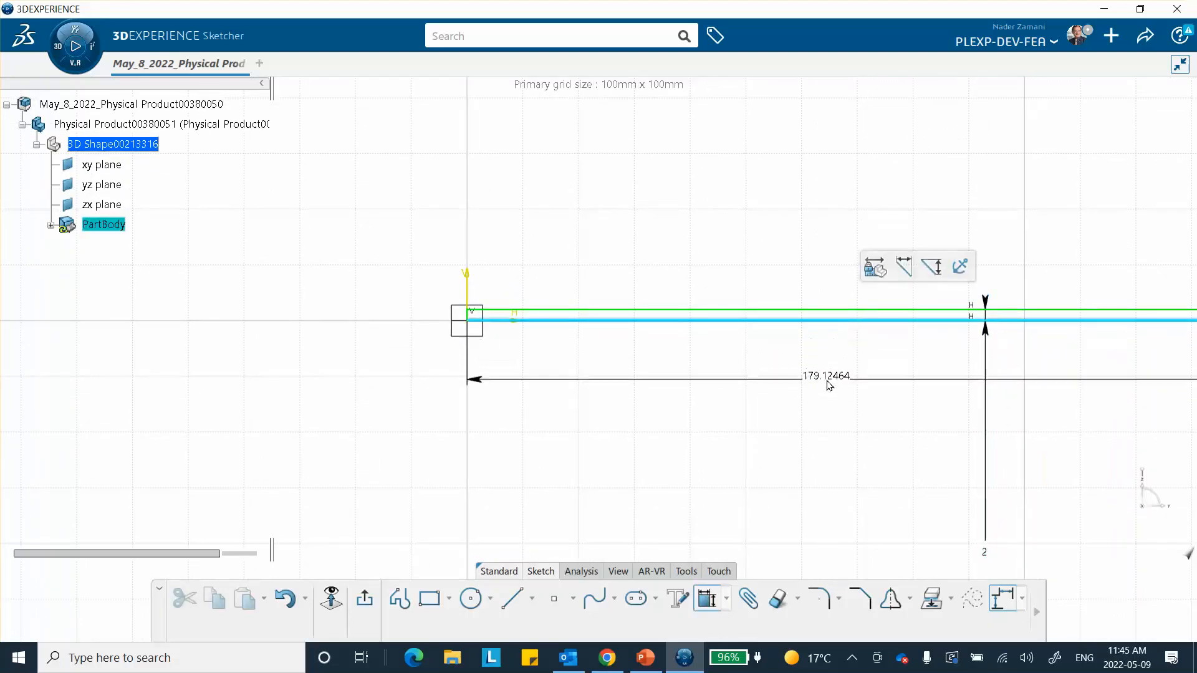
pyautogui.click(829, 384)
pyautogui.write('2')
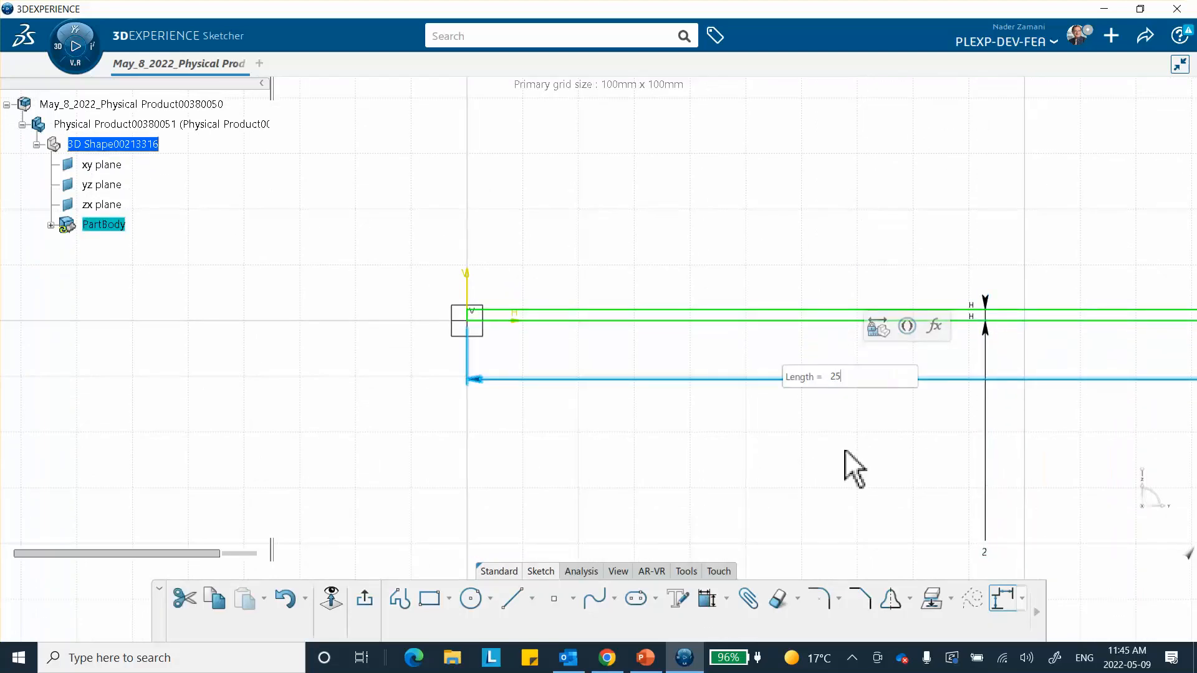
pyautogui.write('5')
pyautogui.press('Return')
pyautogui.moveTo(692, 446)
pyautogui.mouseDown(button='middle')
pyautogui.moveTo(812, 476)
pyautogui.moveTo(798, 427)
pyautogui.moveTo(764, 388)
pyautogui.mouseUp(button='middle')
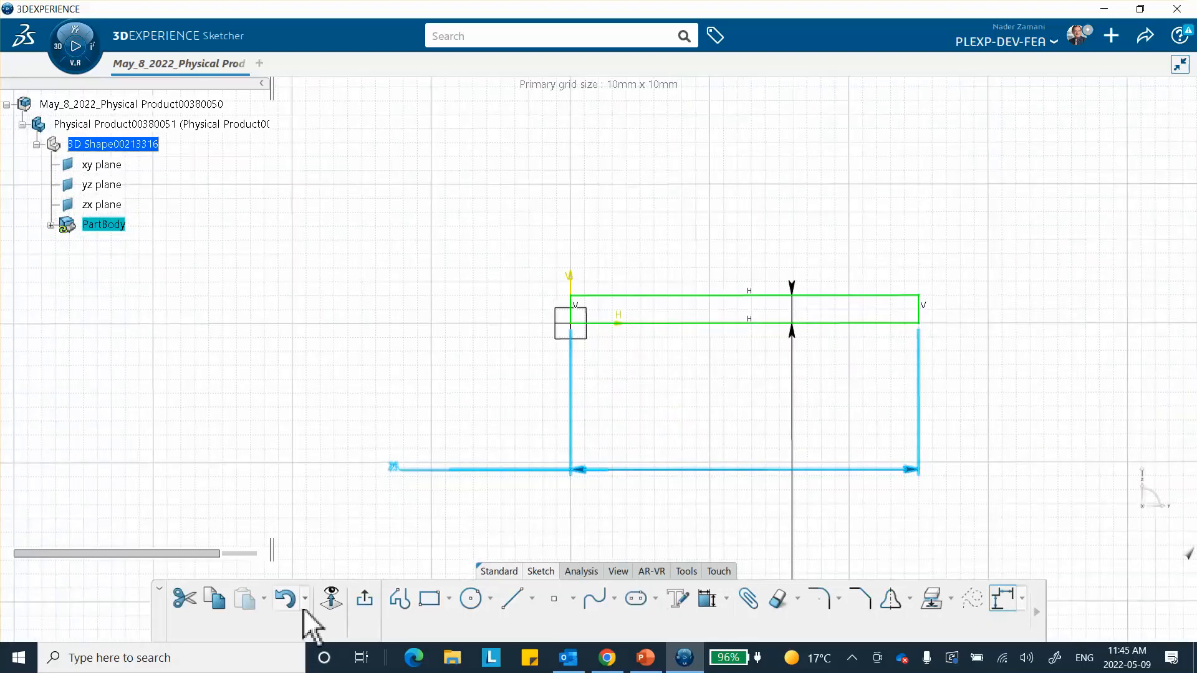
pyautogui.click(365, 600)
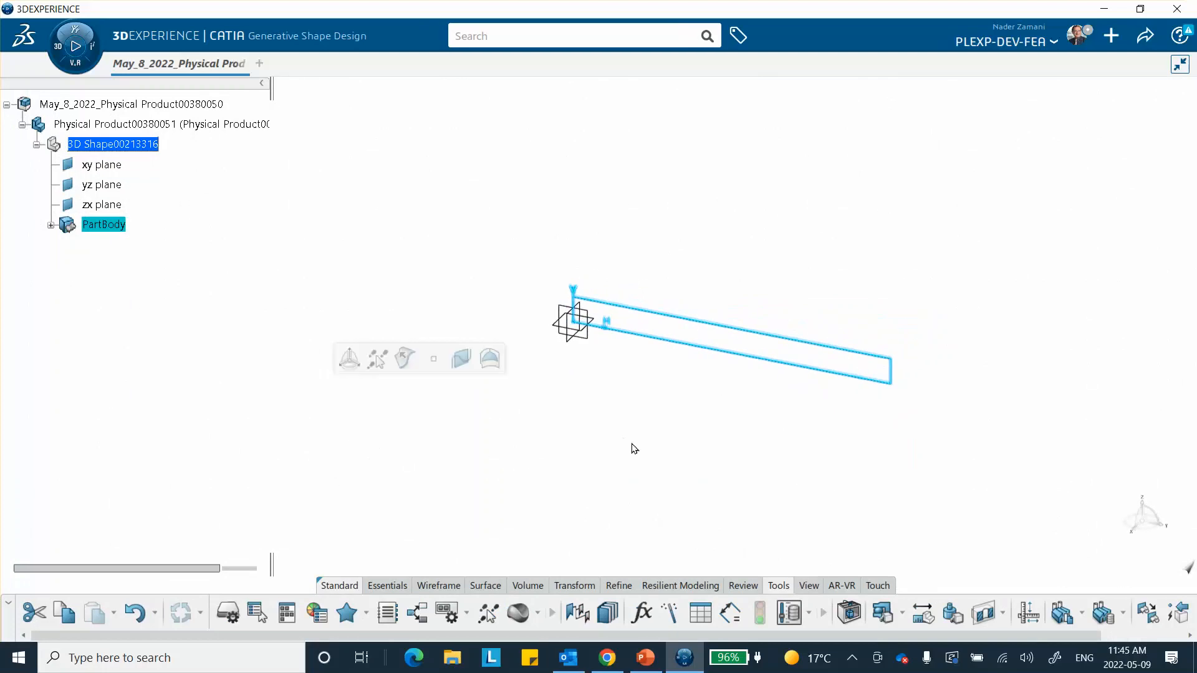
pyautogui.moveTo(634, 448)
pyautogui.mouseDown(button='middle')
pyautogui.moveTo(456, 499)
pyautogui.moveTo(464, 507)
pyautogui.mouseUp(button='middle')
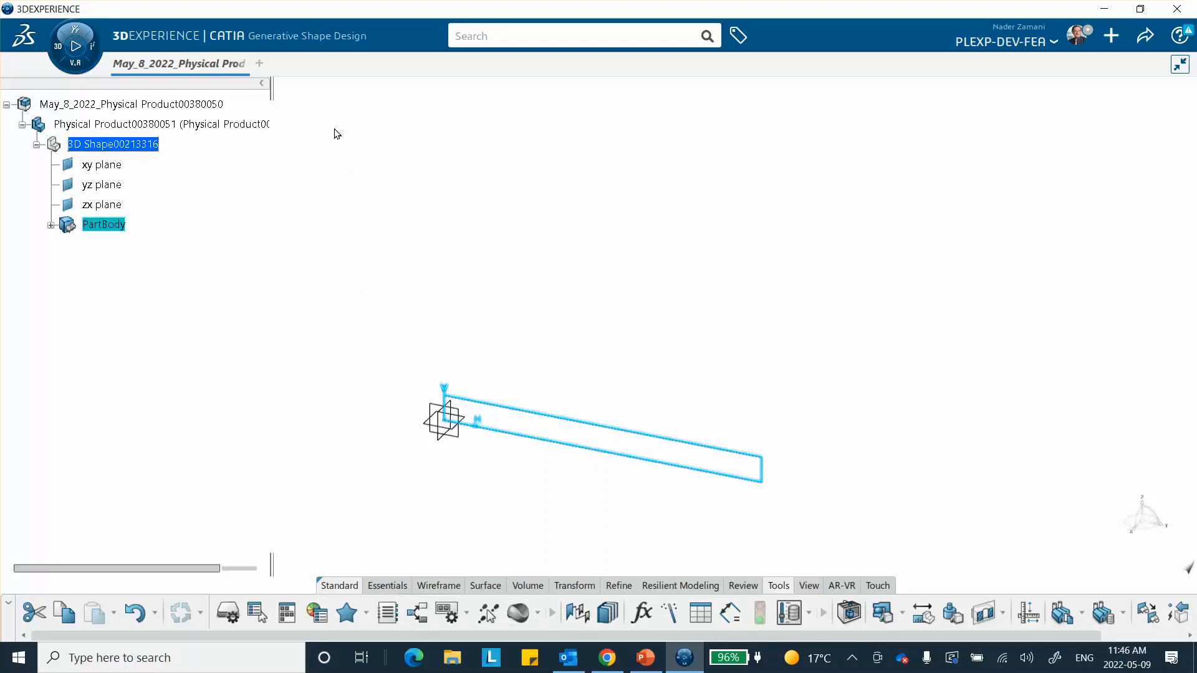
# Step: Switch to Part Design and pad the rectangle sketch 20 mm to form the plate
pyautogui.click(57, 46)
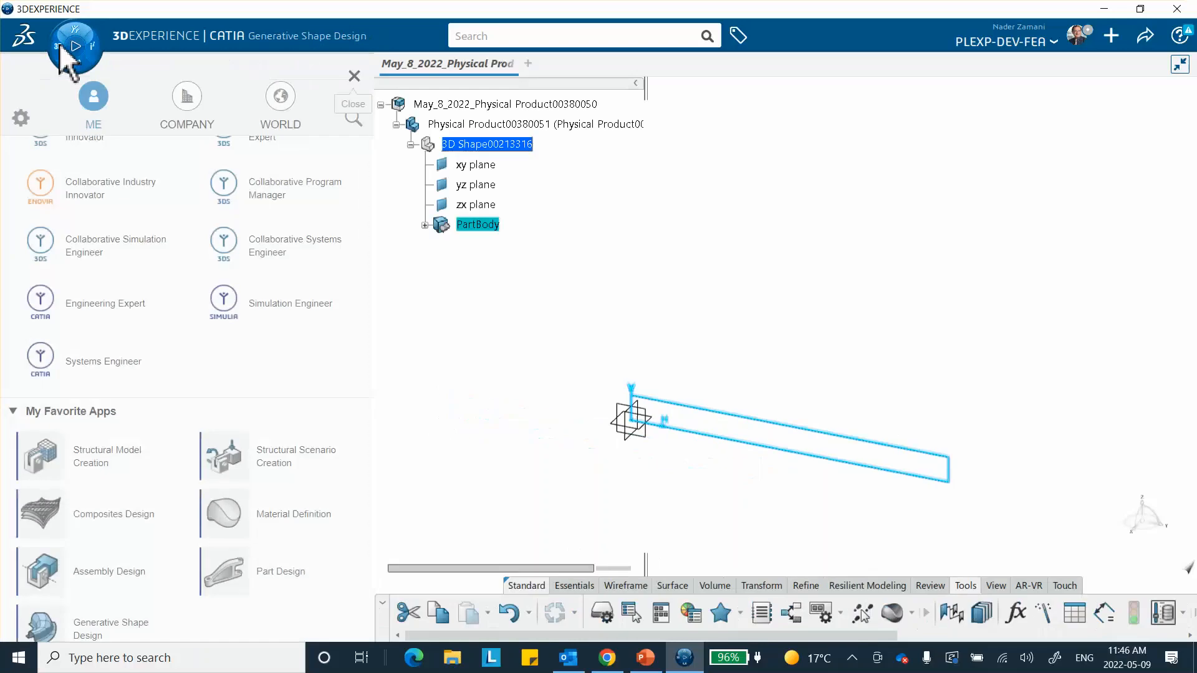
pyautogui.click(262, 572)
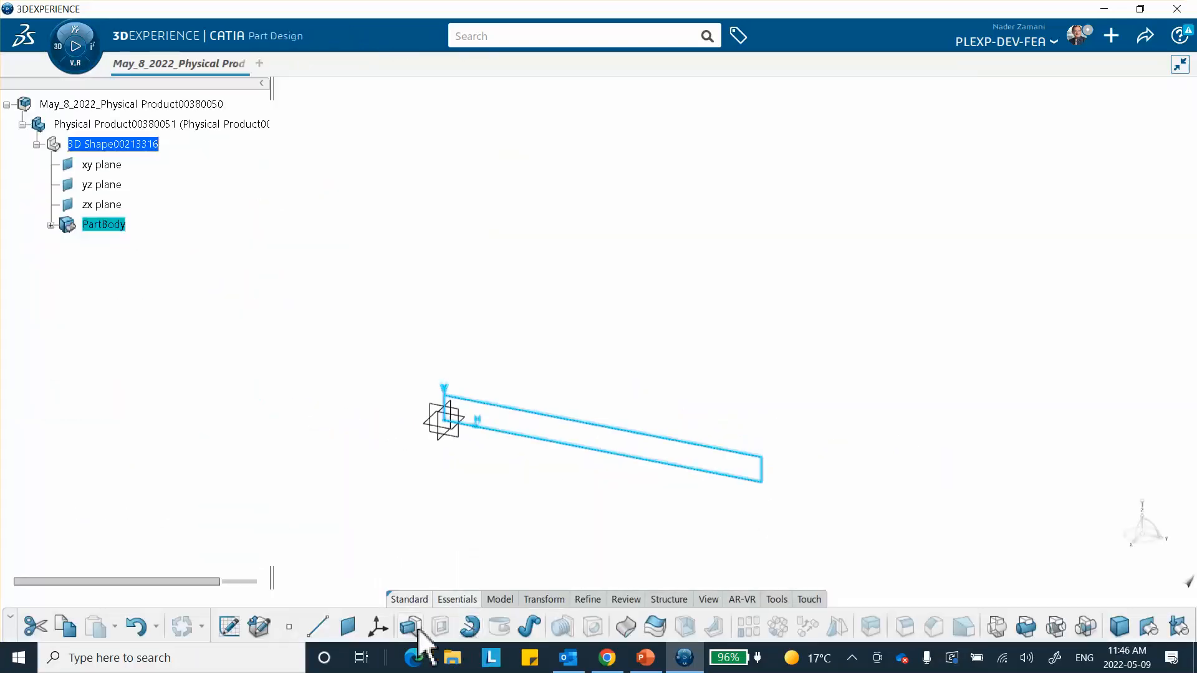
pyautogui.click(409, 626)
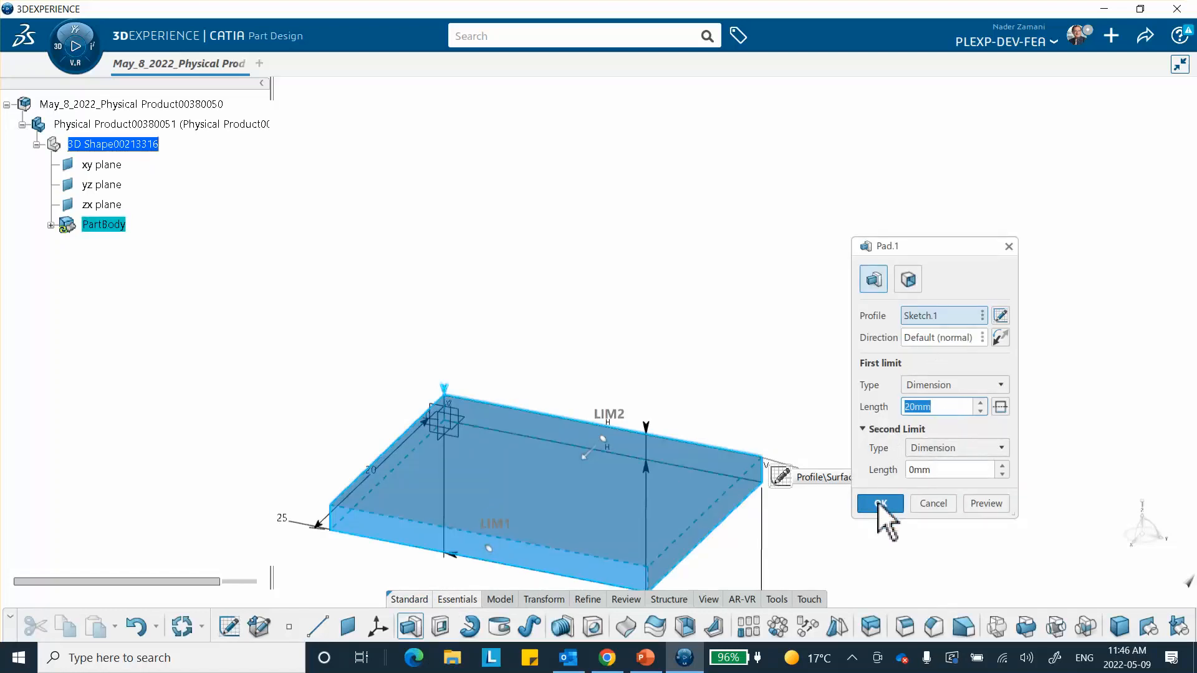
pyautogui.click(879, 504)
pyautogui.moveTo(773, 291); pyautogui.dragTo(860, 240, button='middle')
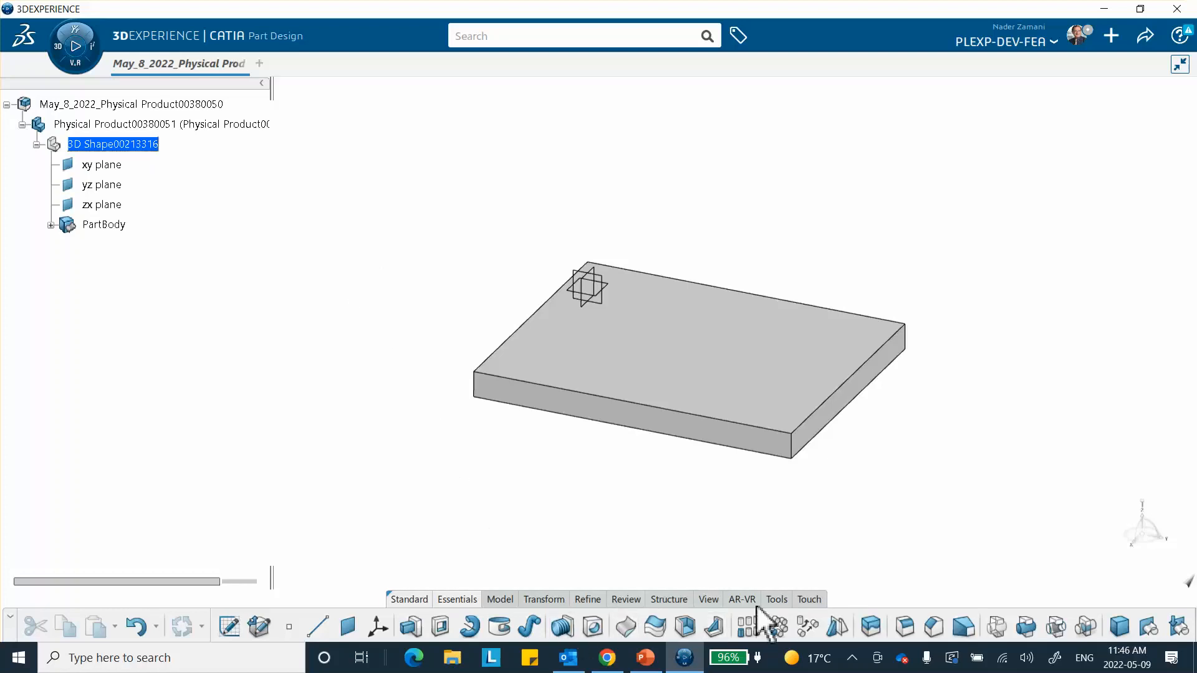
# Step: Create one core material titled "Plate_May_8_2022"
pyautogui.click(774, 598)
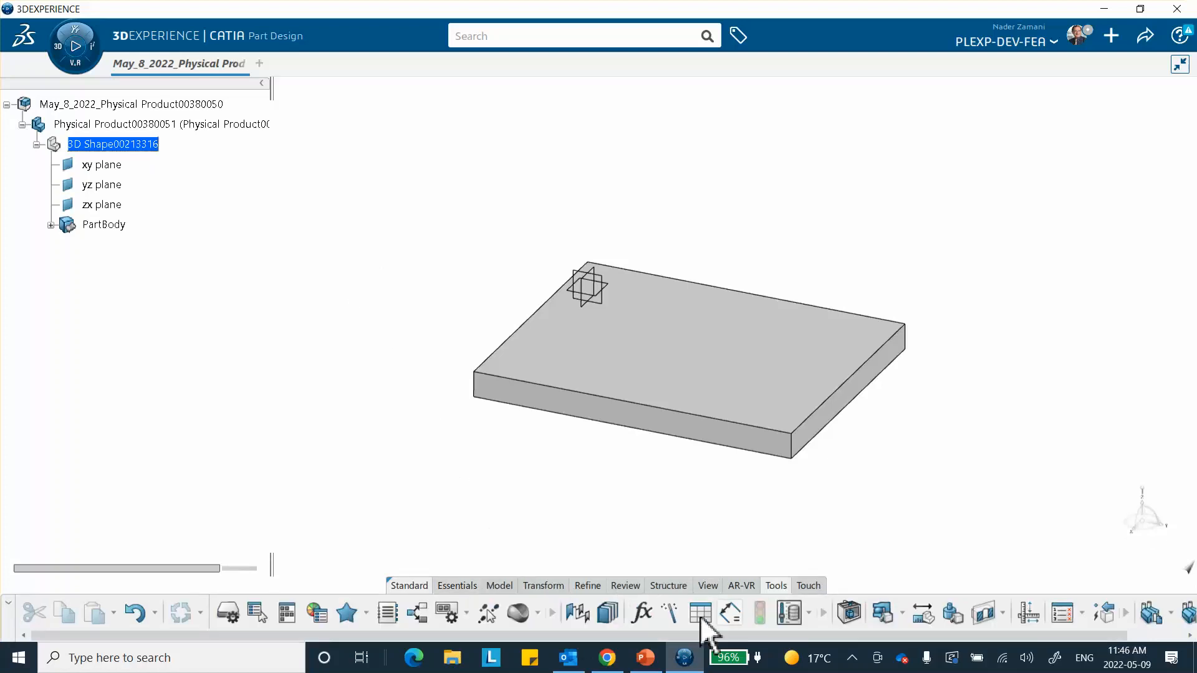
pyautogui.click(538, 615)
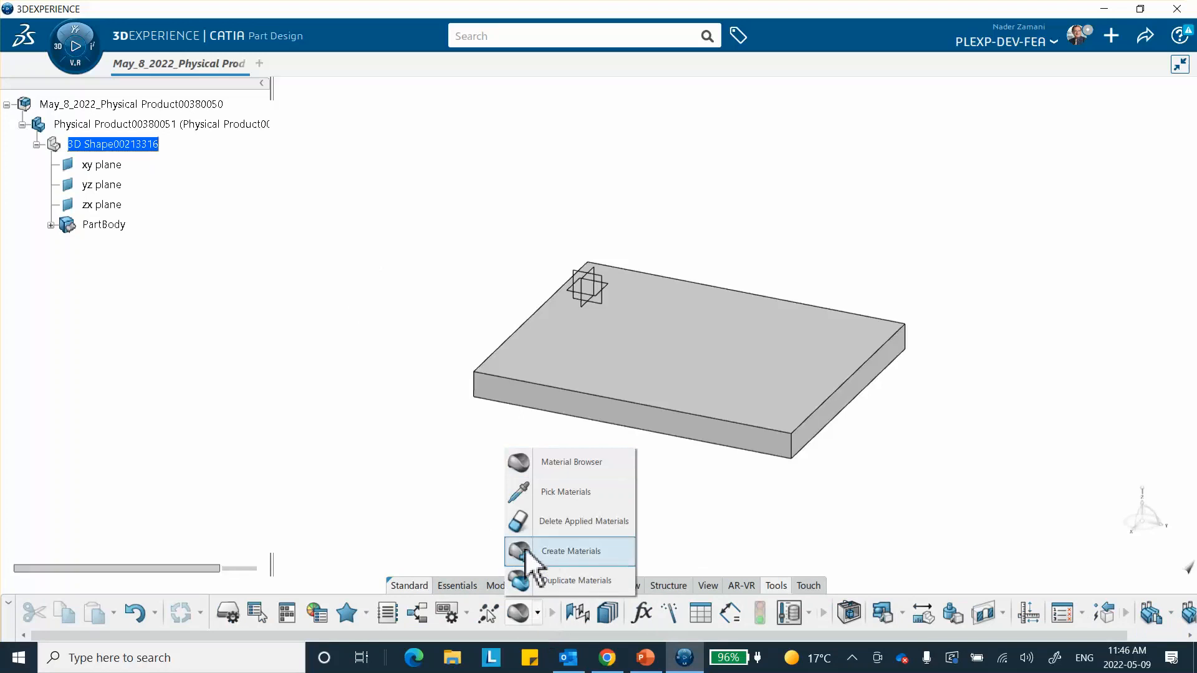
pyautogui.click(537, 549)
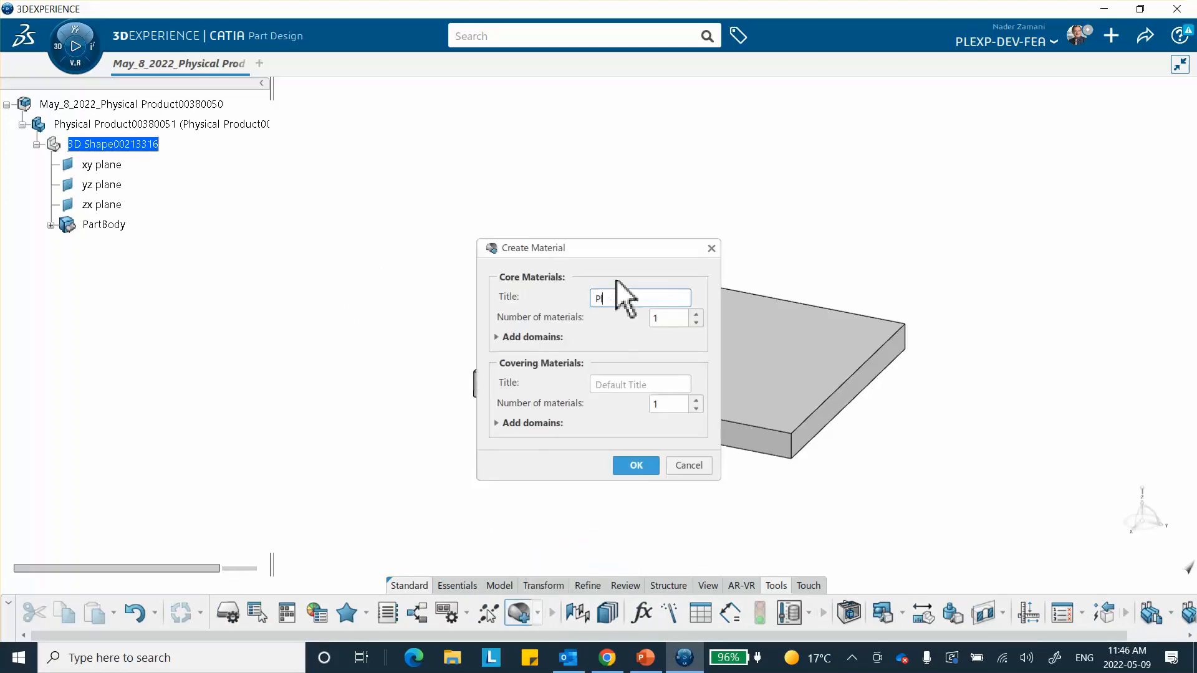
pyautogui.write('Plate_May_8_2000')
pyautogui.press('BackSpace')
pyautogui.press('BackSpace')
pyautogui.write('22')
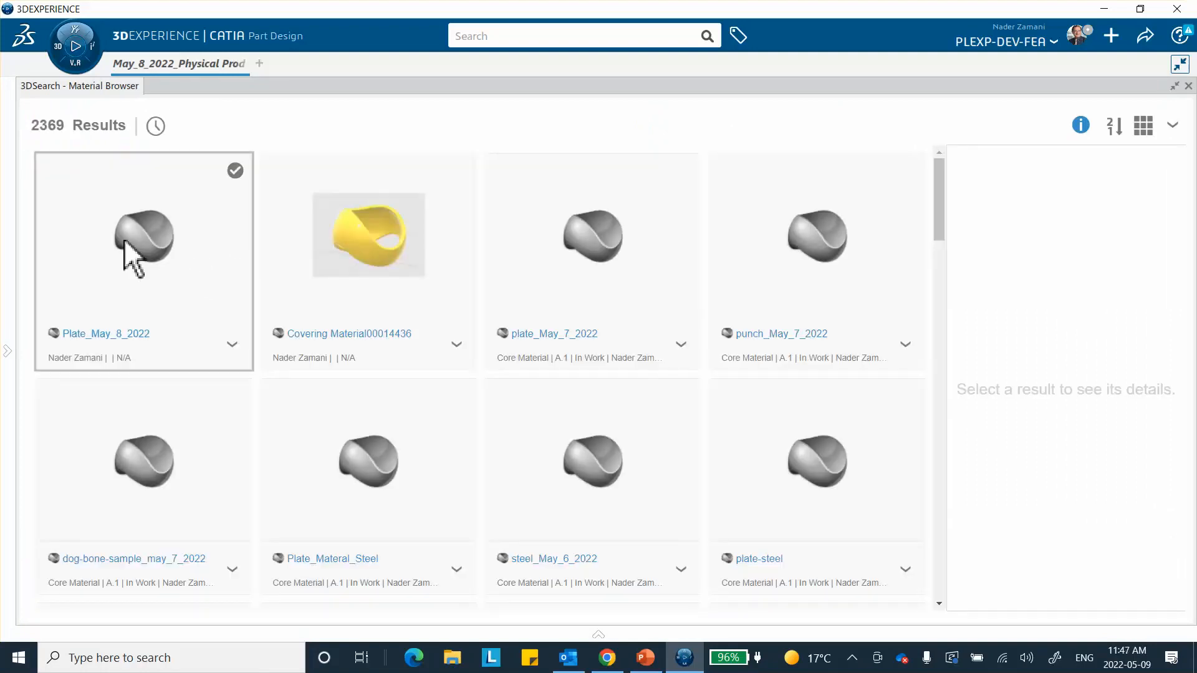
# Step: Apply the Plate_May_8_2022 material to the plate's physical product and close the material browser
pyautogui.click(125, 242)
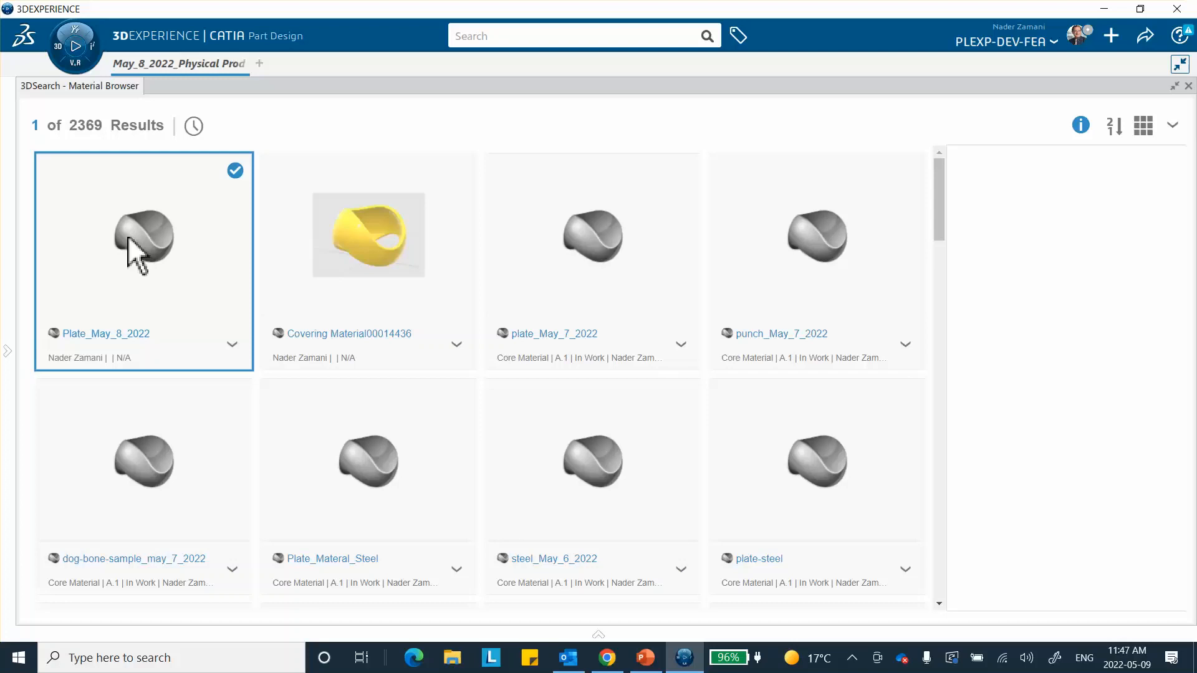
pyautogui.rightClick(127, 238)
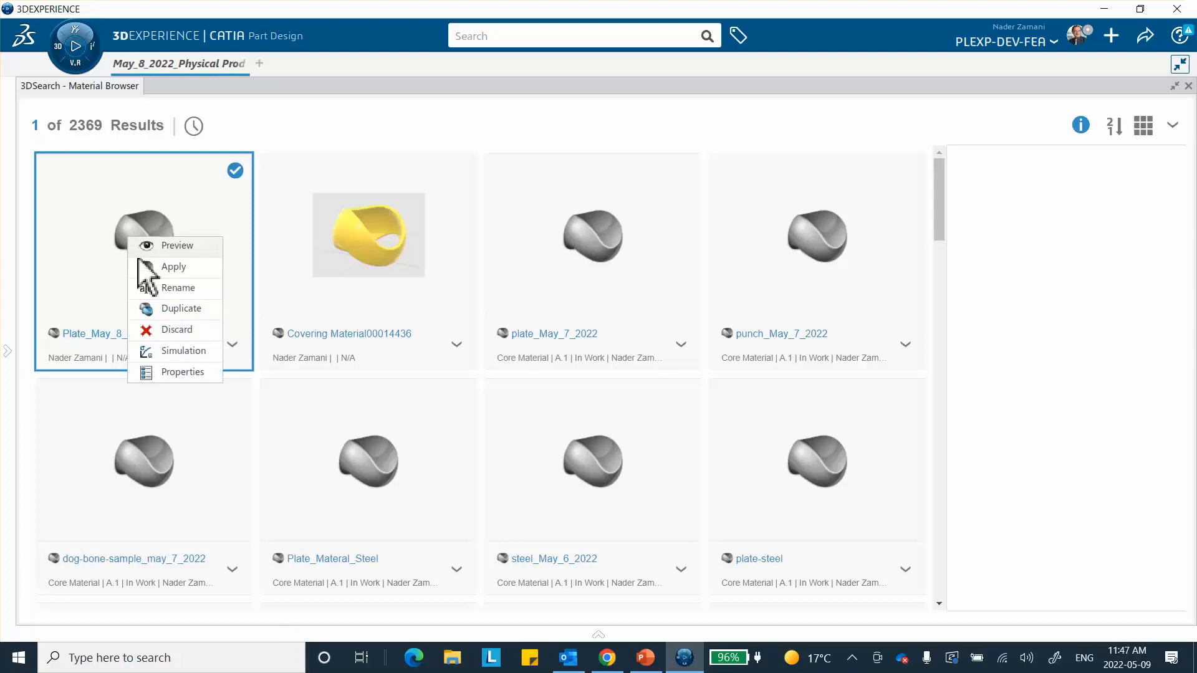
pyautogui.click(173, 266)
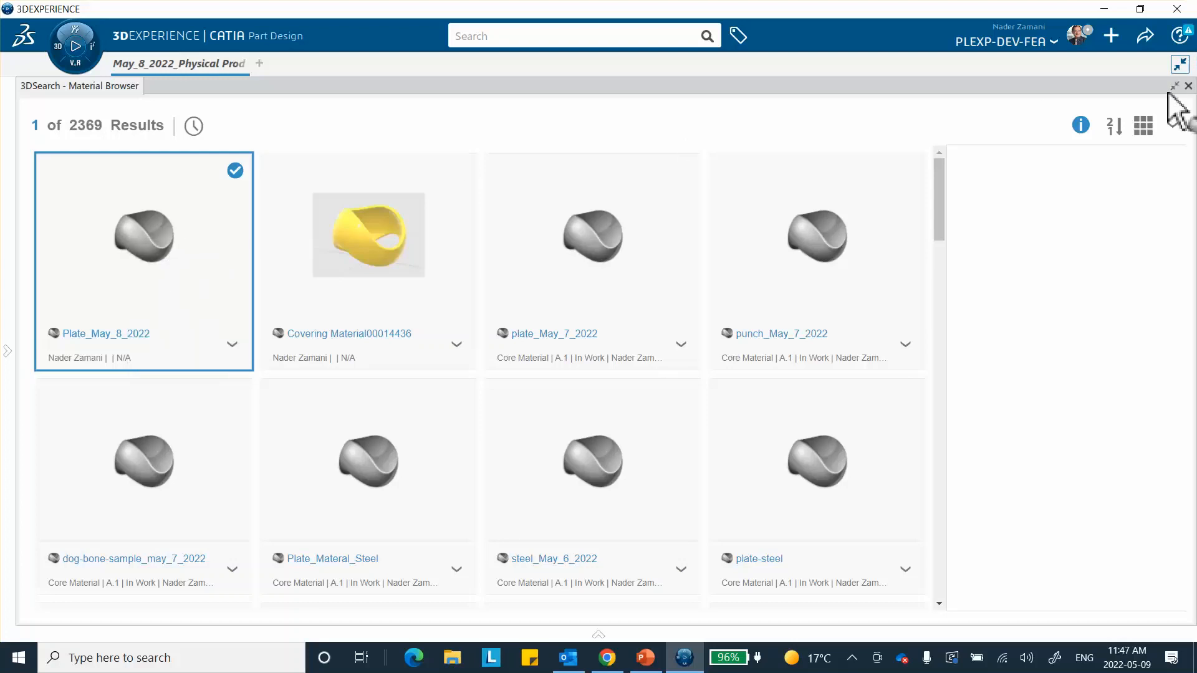
pyautogui.click(1187, 86)
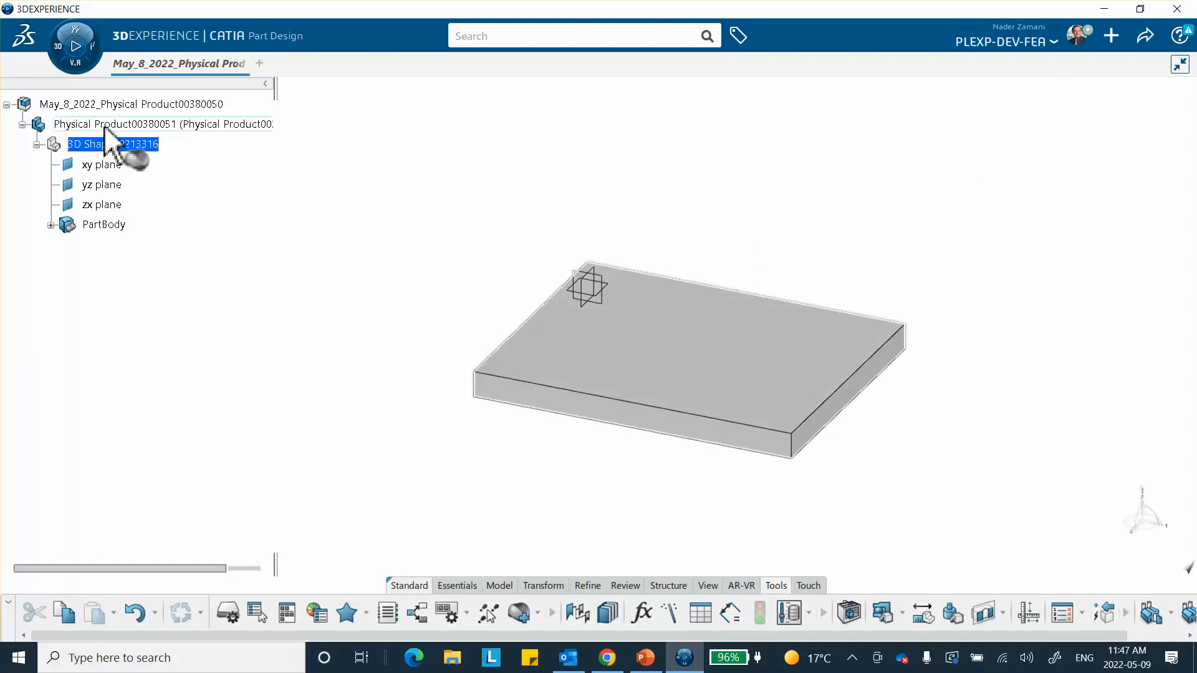
pyautogui.moveTo(106, 130); pyautogui.dragTo(109, 142)
pyautogui.click(370, 147)
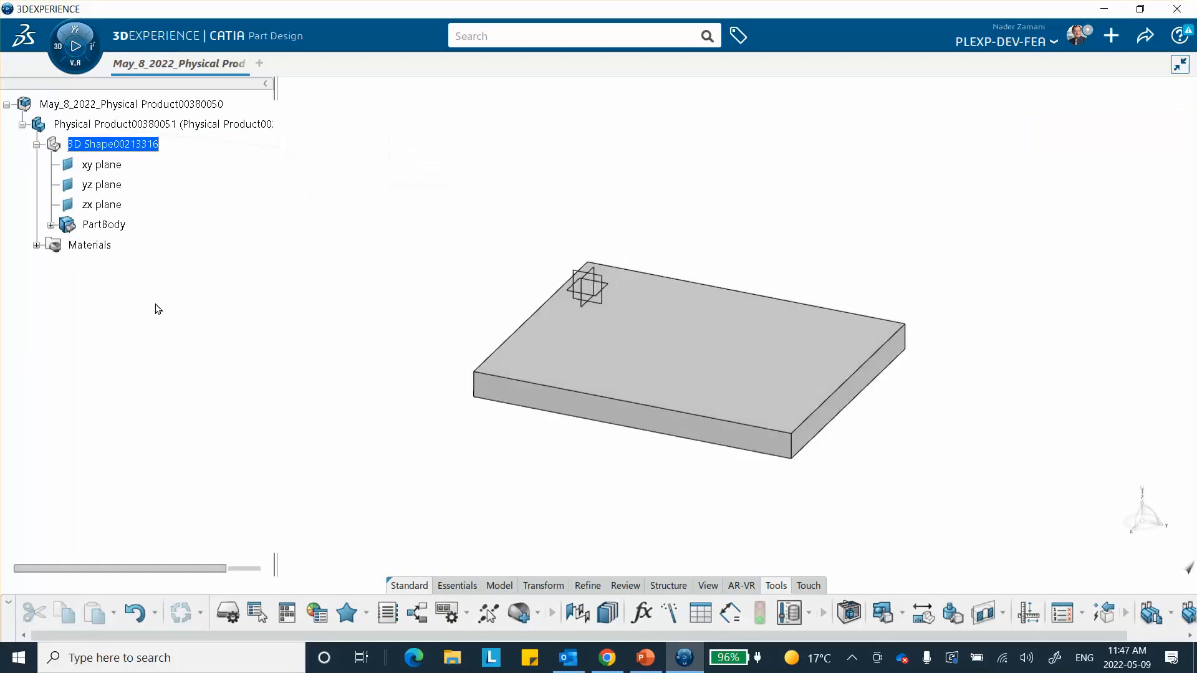
# Step: Define isotropic Elastic behavior in Plate_May_8_2022's simulation domain with a Young's modulus of 1000 MPa and a Poisson's ratio of 0.3
pyautogui.click(36, 245)
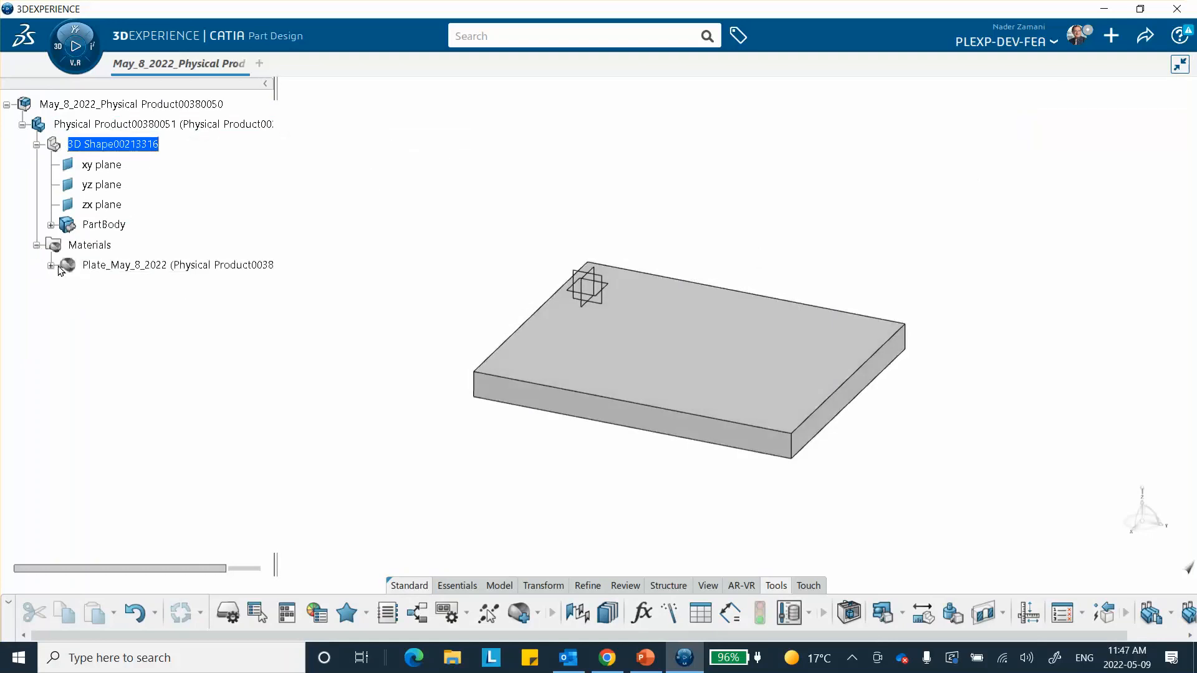
pyautogui.click(52, 266)
pyautogui.doubleClick(124, 284)
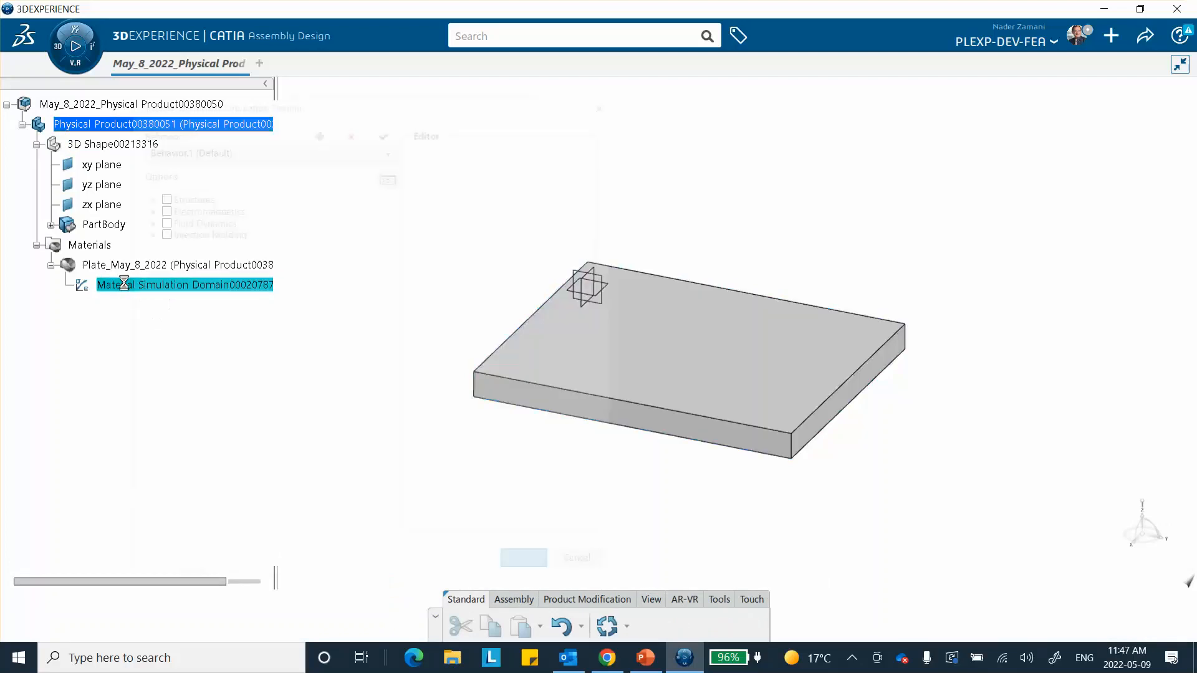
pyautogui.click(153, 200)
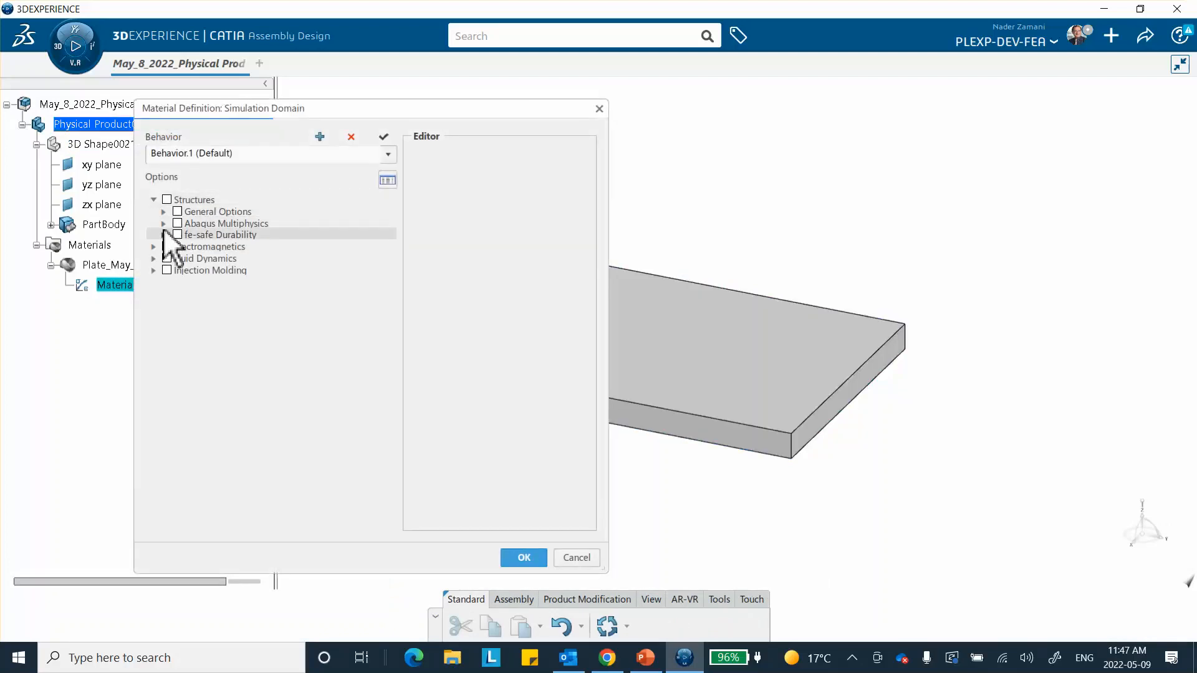
pyautogui.click(163, 223)
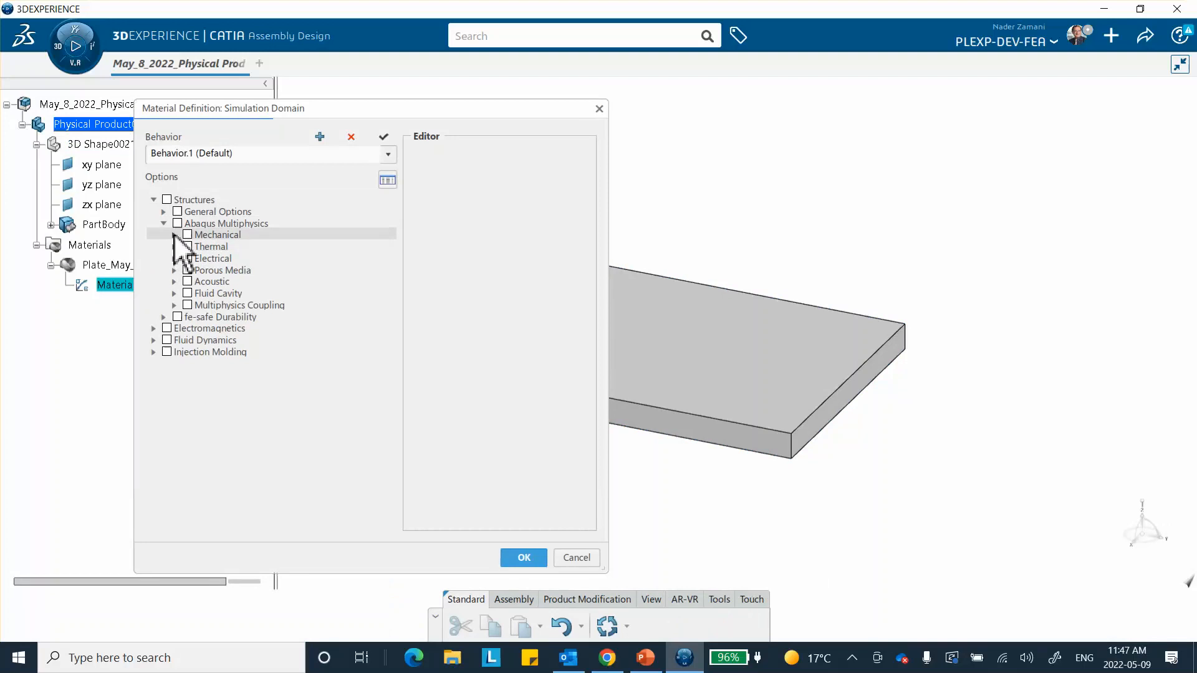
pyautogui.click(174, 234)
pyautogui.click(183, 246)
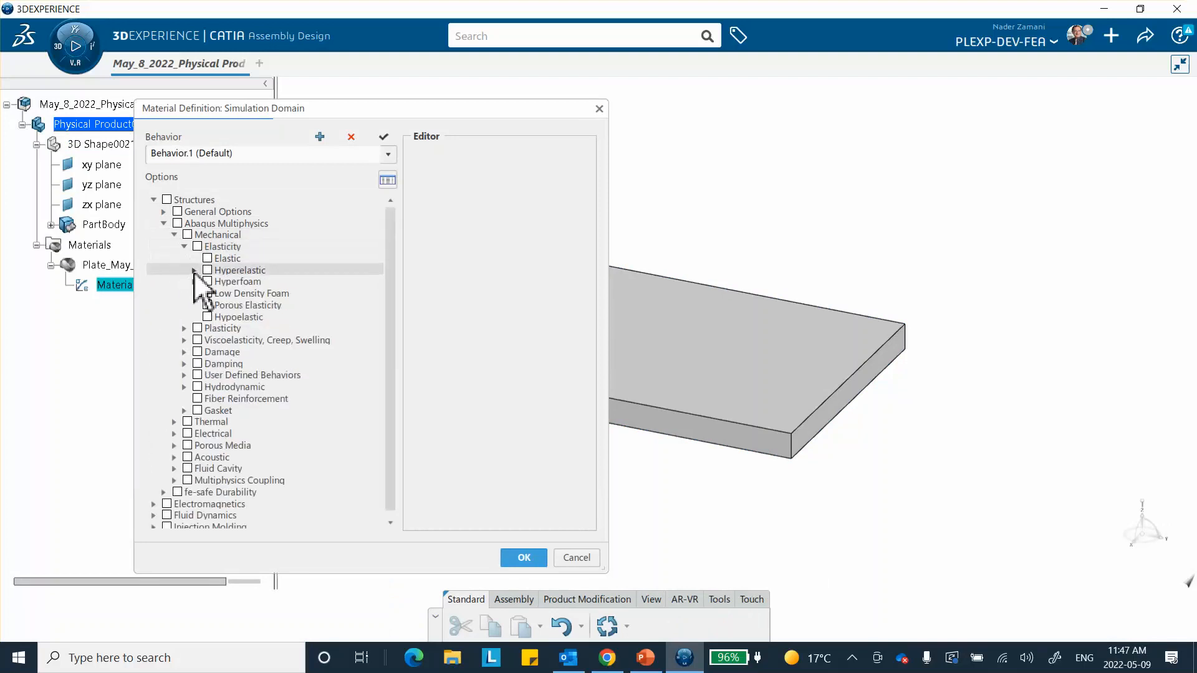
pyautogui.click(208, 258)
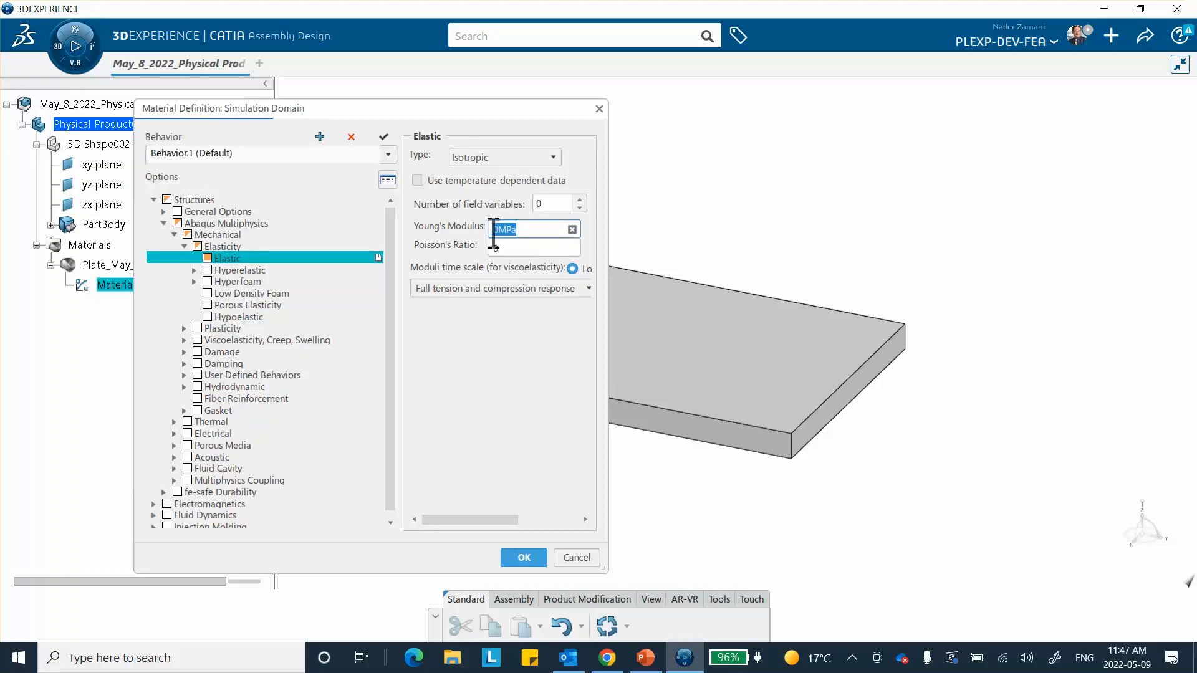
pyautogui.click(493, 233)
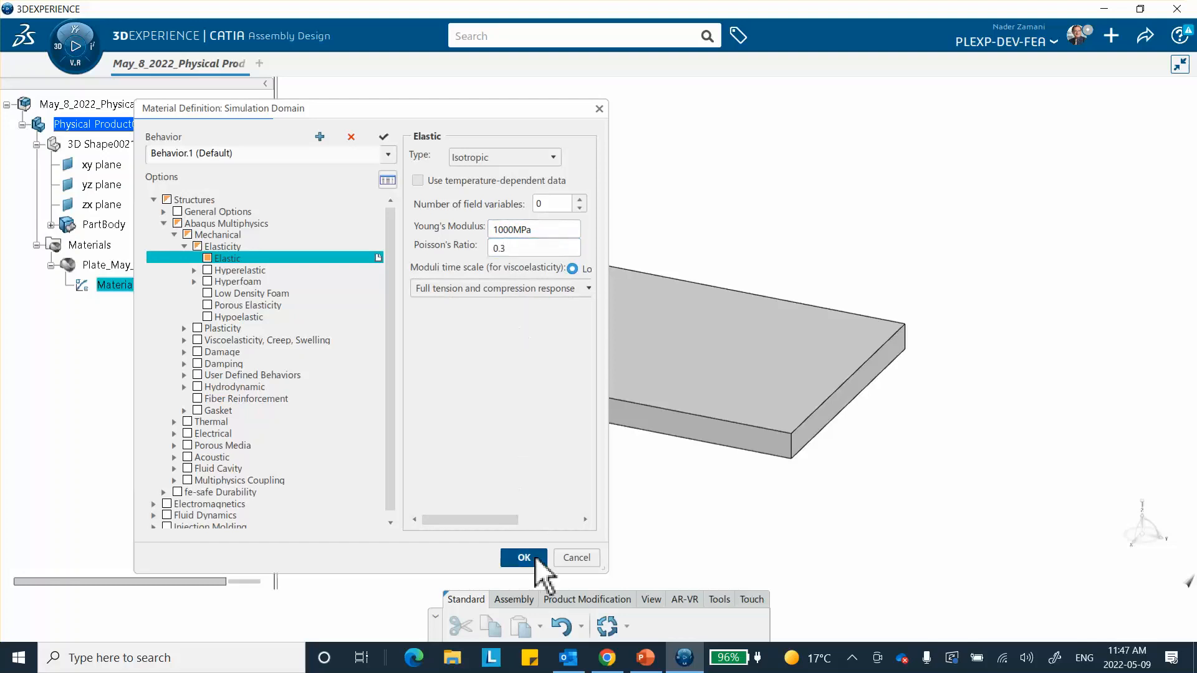
pyautogui.click(525, 558)
# Step: Activate the root product of the assembly in the tree
pyautogui.click(175, 454)
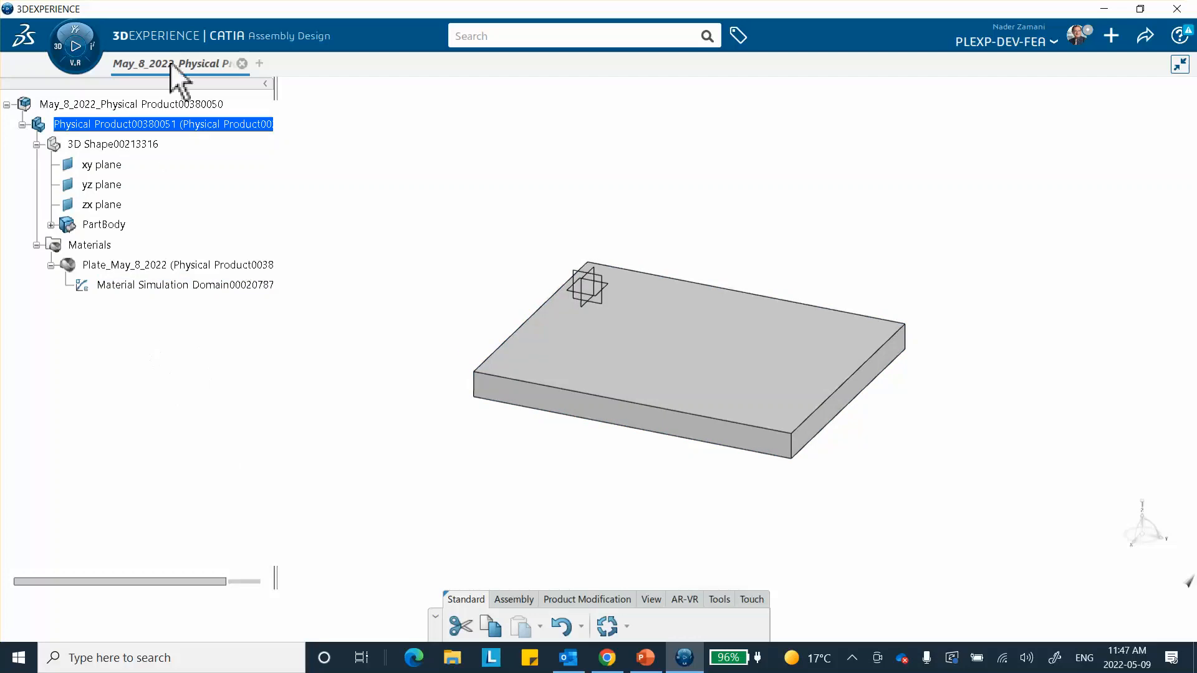
pyautogui.click(105, 106)
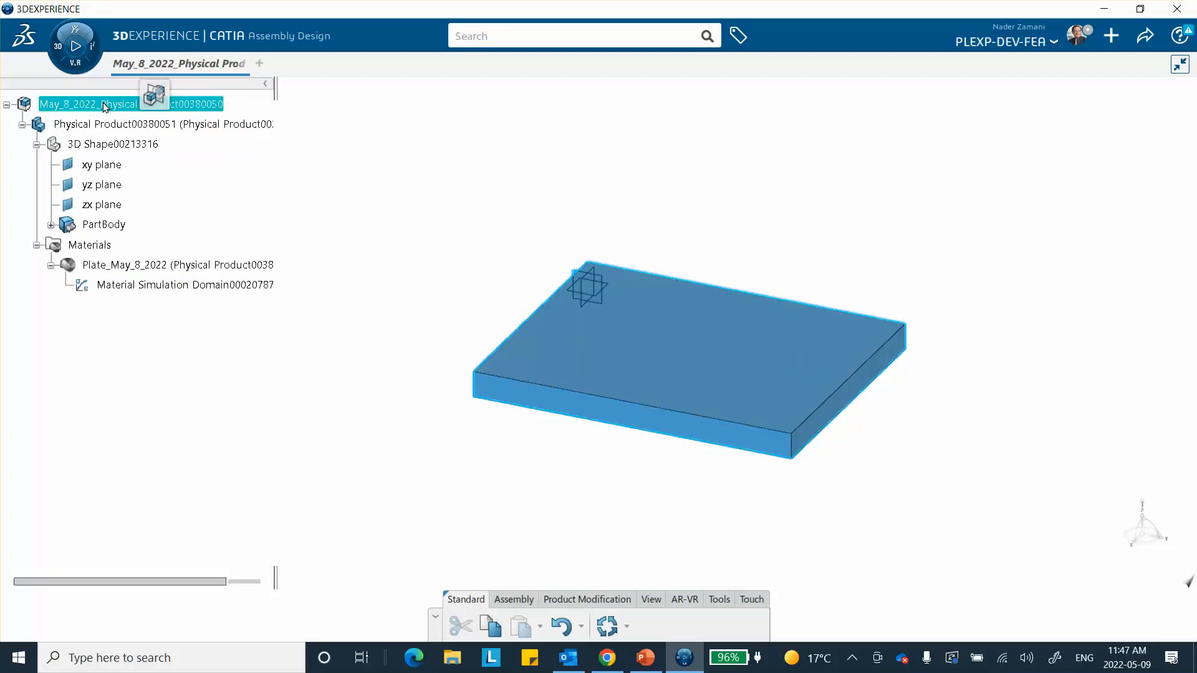
pyautogui.doubleClick(105, 106)
pyautogui.click(120, 395)
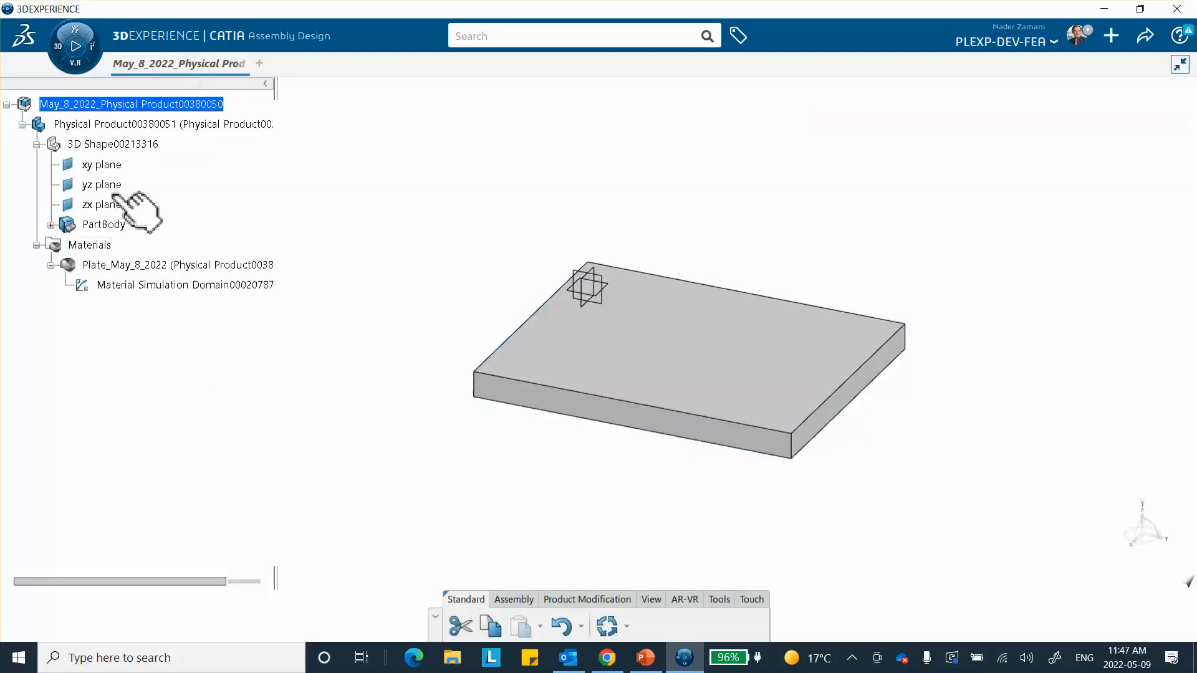
# Step: Insert a new 3D Part under the root product and expand it in the tree down to its reference planes and PartBody
pyautogui.rightClick(146, 105)
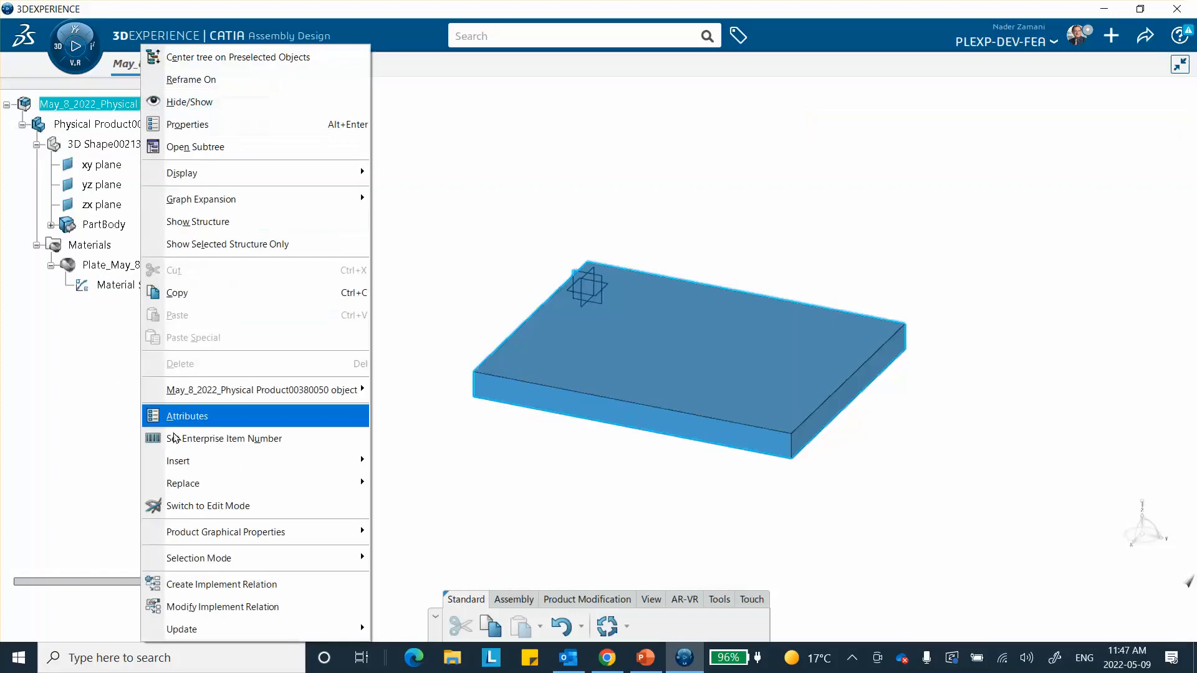
pyautogui.moveTo(323, 465)
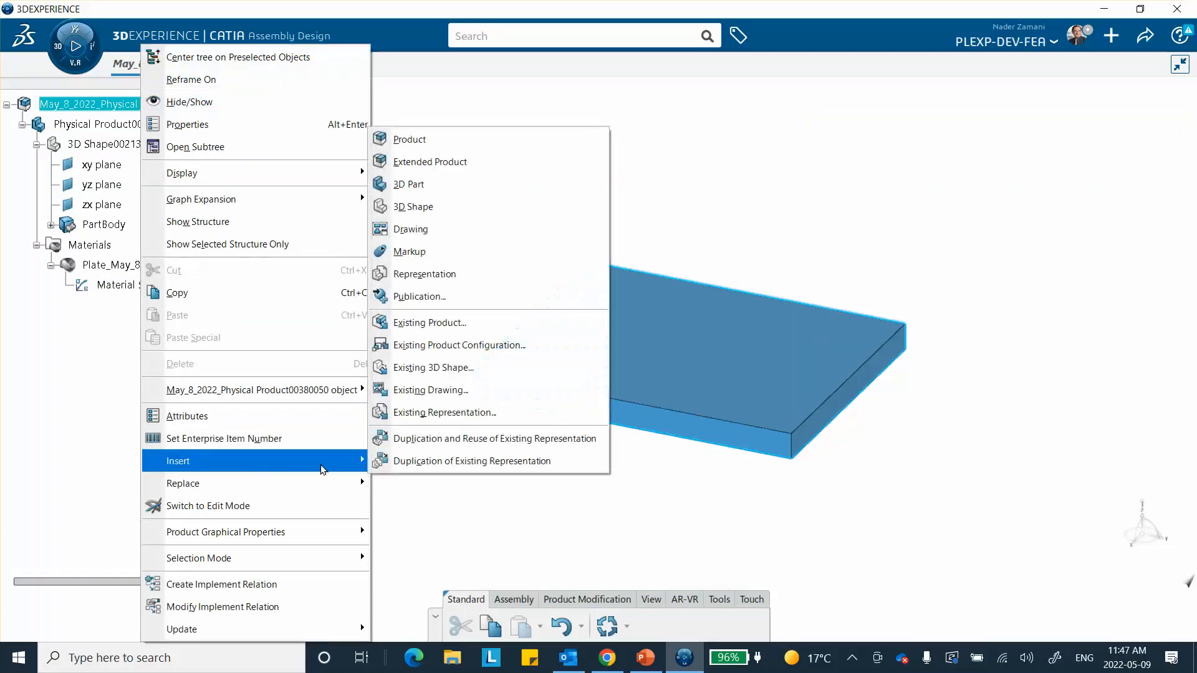
pyautogui.click(446, 194)
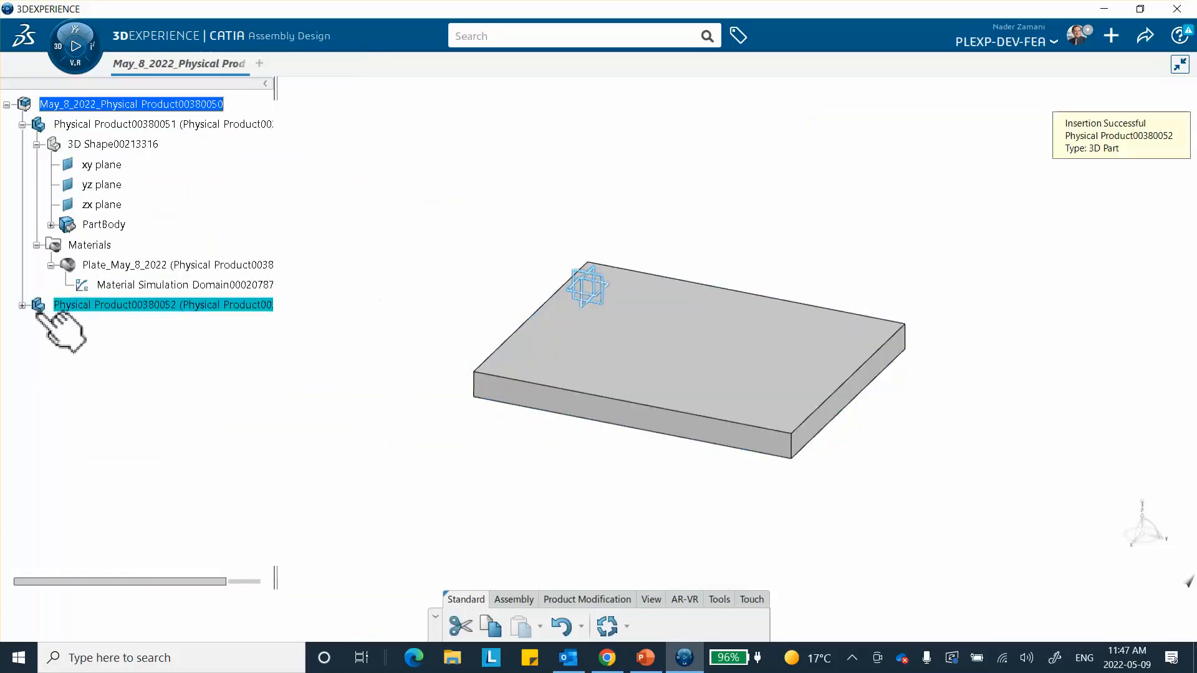
pyautogui.click(22, 305)
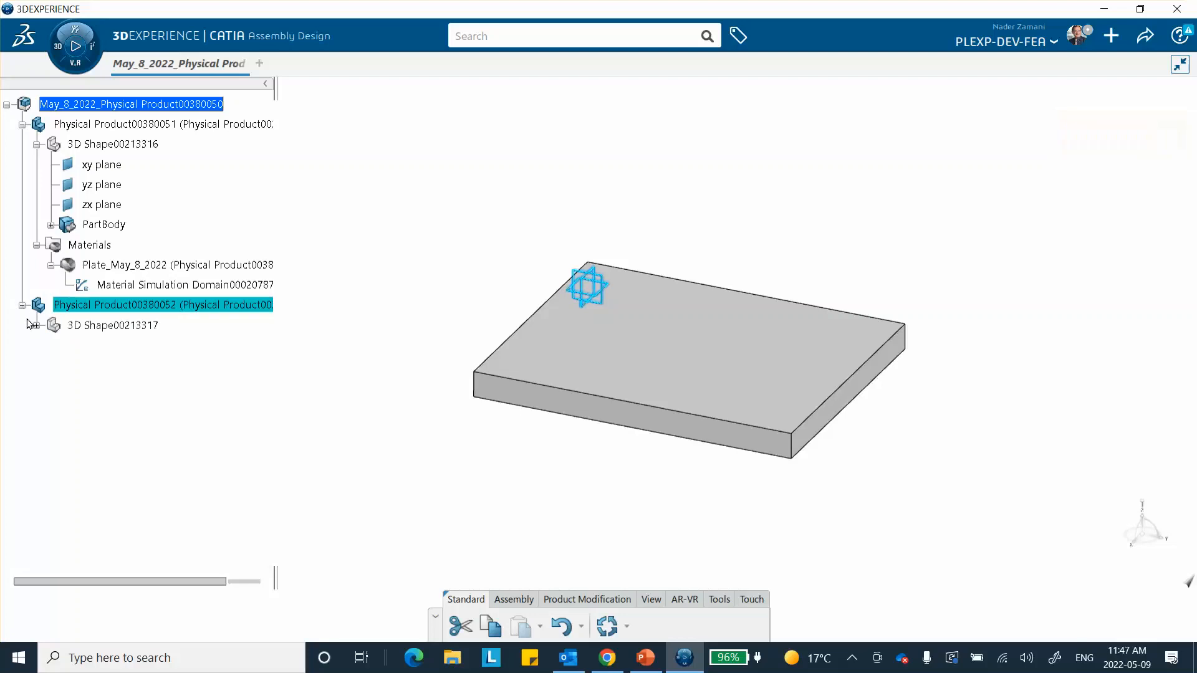
pyautogui.click(141, 382)
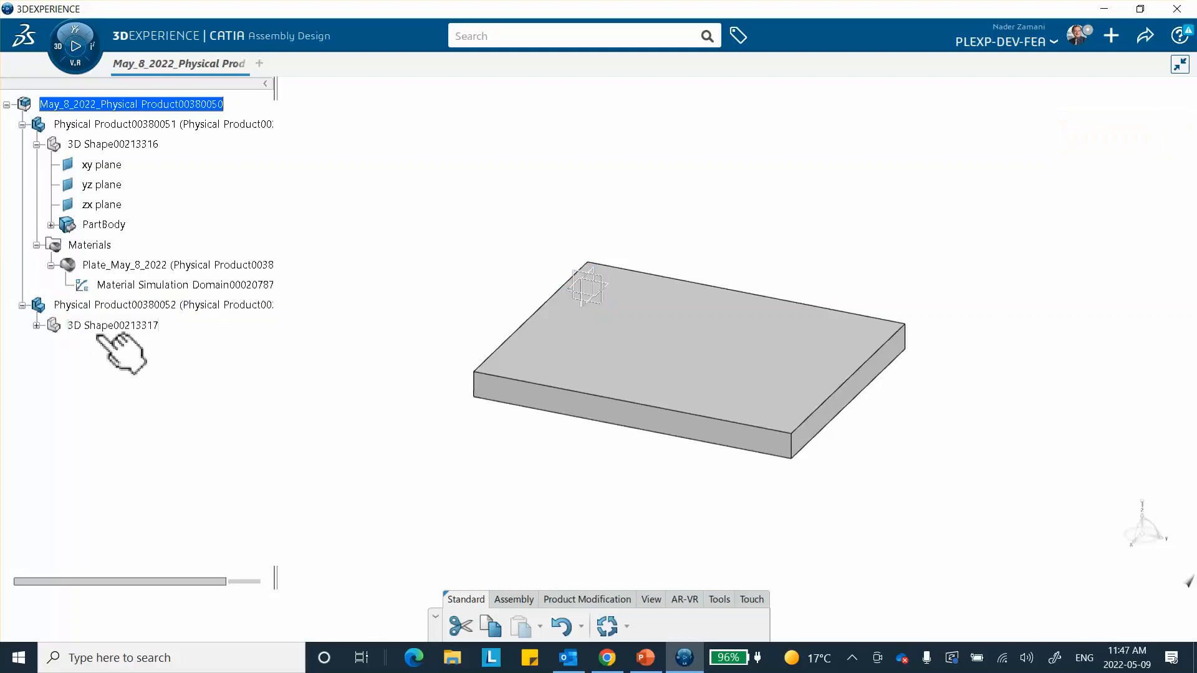
pyautogui.click(129, 329)
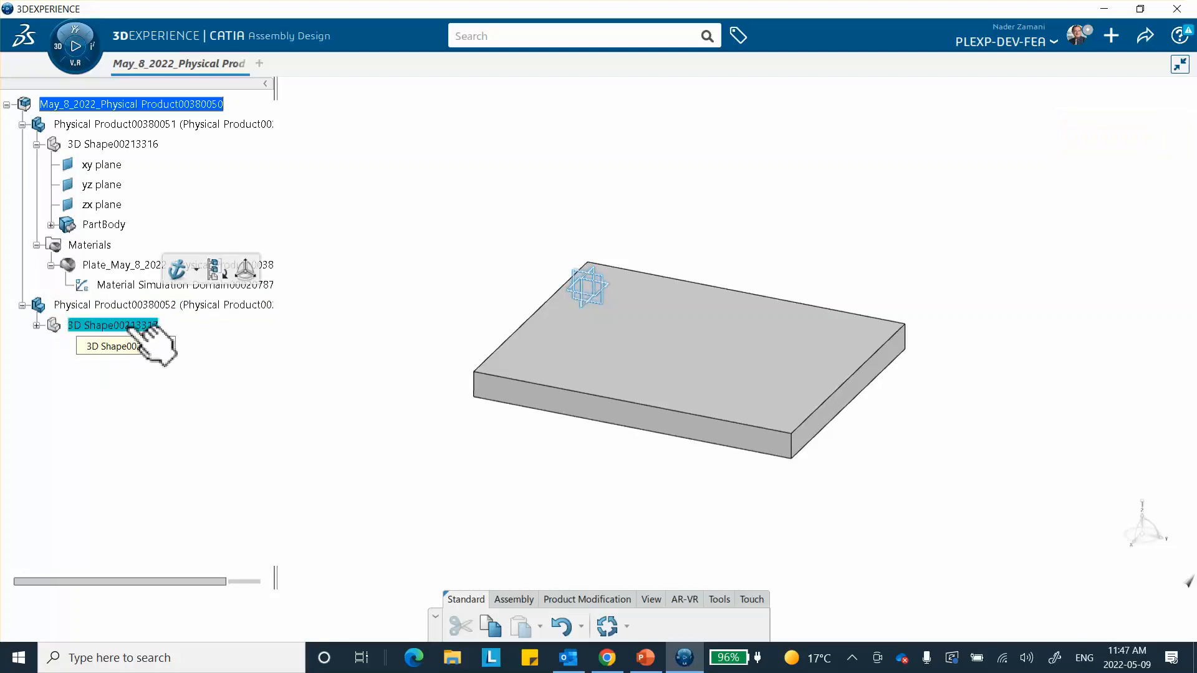
pyautogui.click(36, 326)
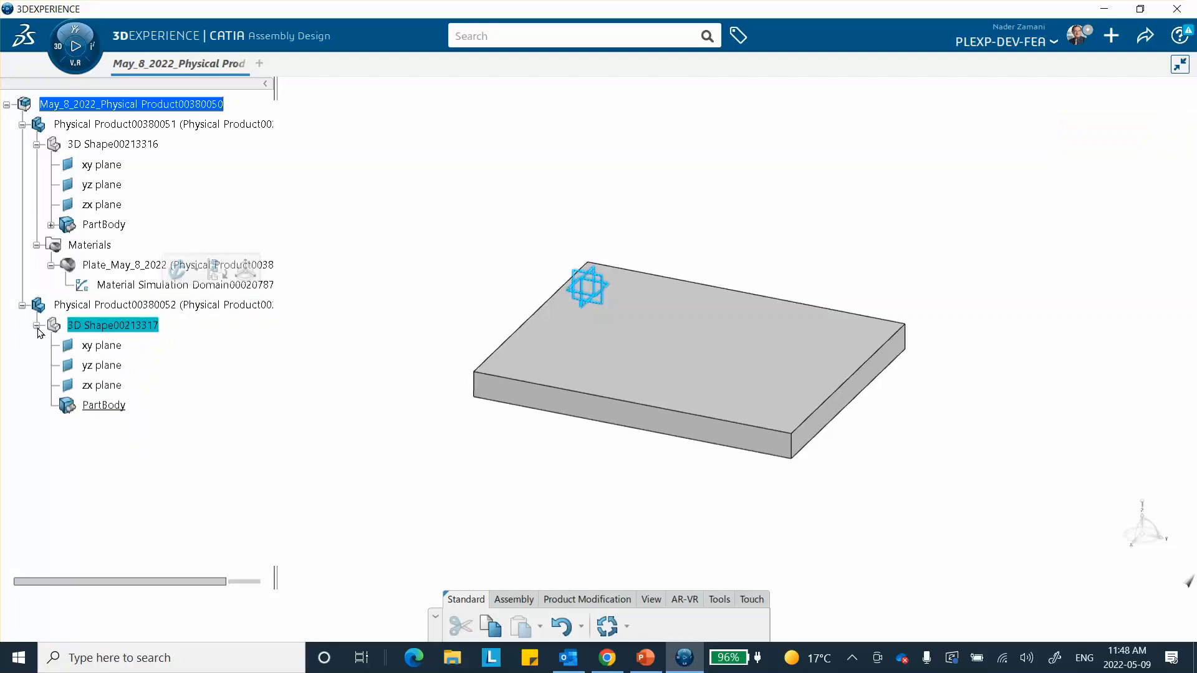
# Step: Activate the new part's 3D shape and switch to Generative Shape Design
pyautogui.doubleClick(103, 326)
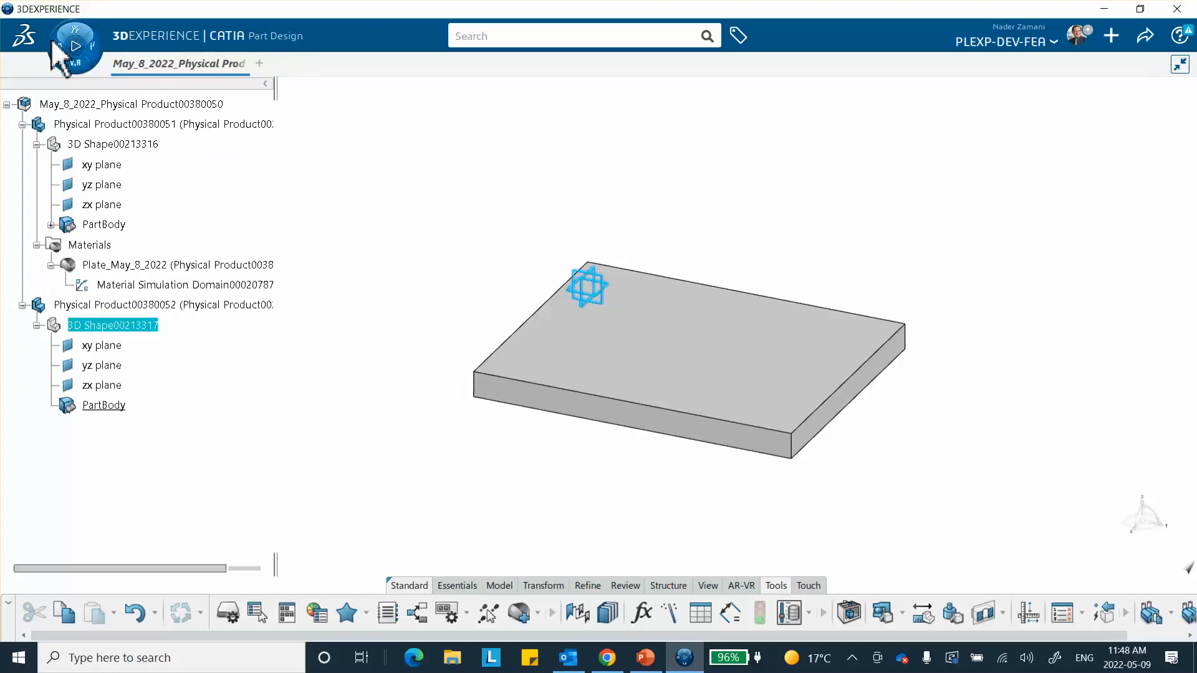
pyautogui.click(73, 47)
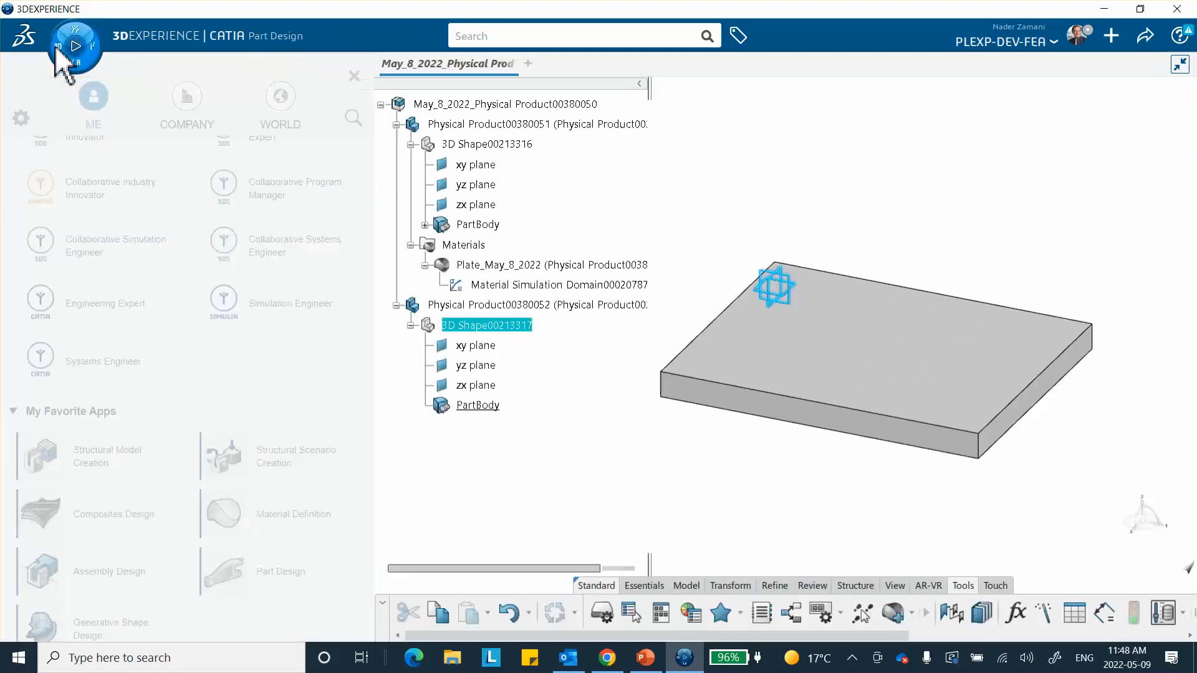
pyautogui.scroll(-2, 149, 234)
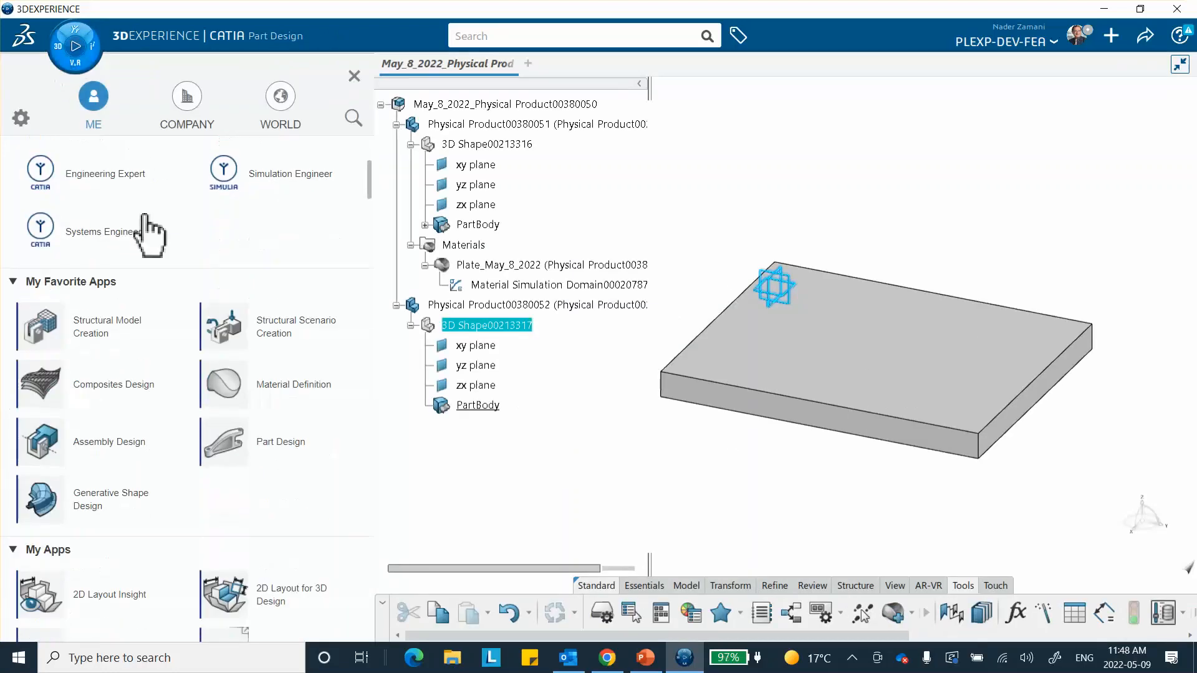
pyautogui.click(104, 497)
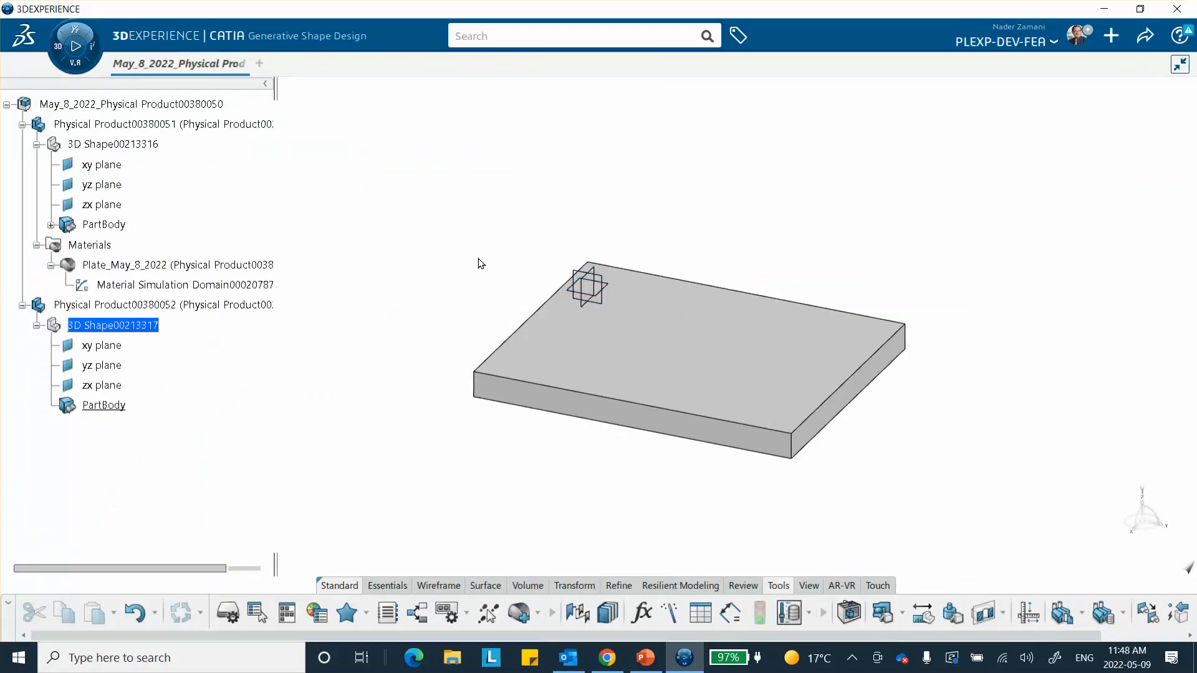
# Step: Open a sketch on the new part's yz plane
pyautogui.click(604, 282)
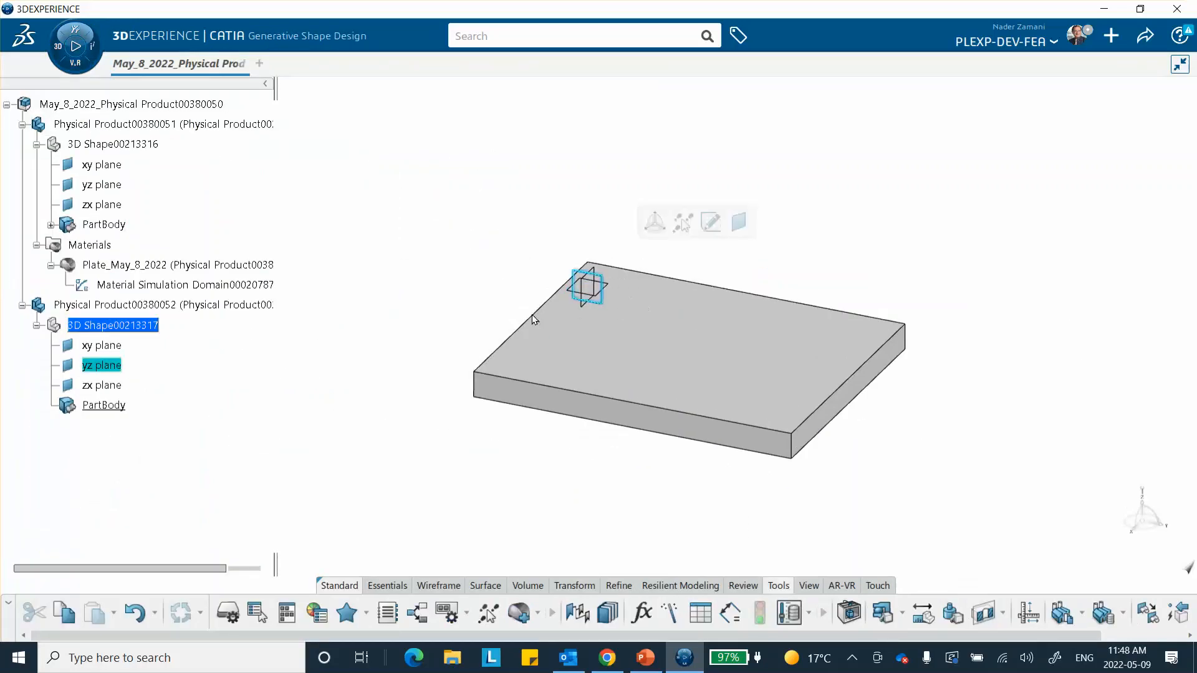
pyautogui.click(711, 222)
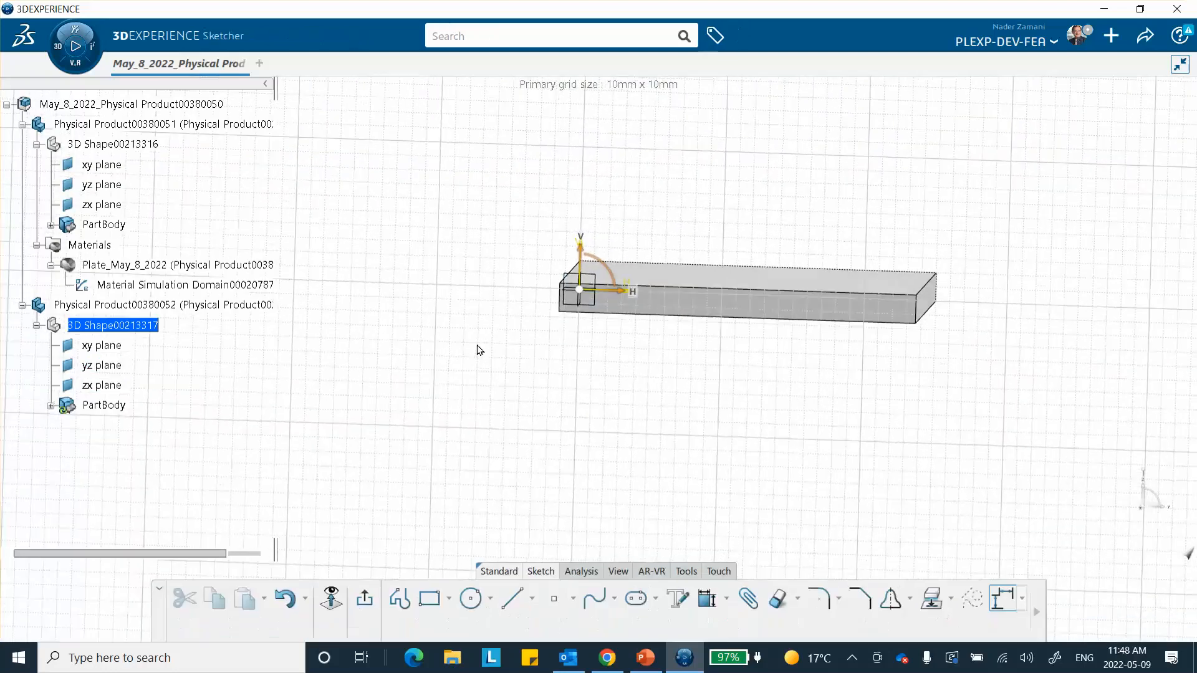
pyautogui.moveTo(504, 277)
pyautogui.mouseDown(button='middle')
pyautogui.moveTo(454, 414)
pyautogui.moveTo(472, 350)
pyautogui.moveTo(454, 326)
pyautogui.moveTo(625, 293)
pyautogui.mouseUp(button='middle')
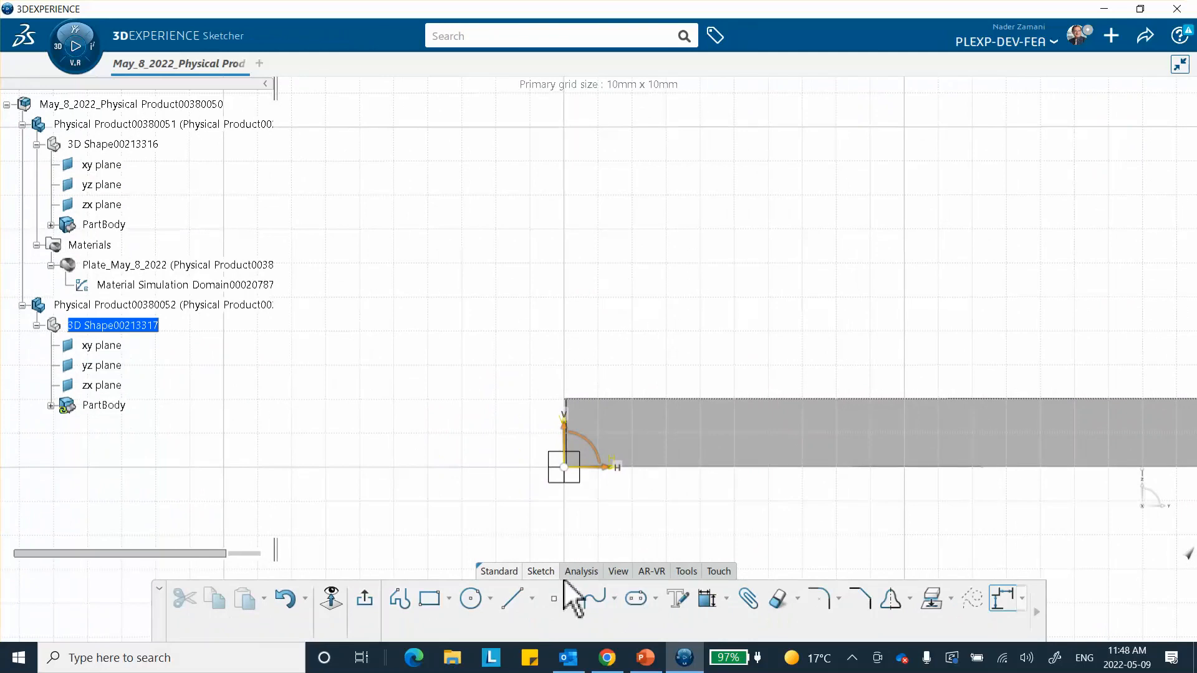
# Step: Draw an arc of about 2.56 mm radius above the plate, centred on the vertical axis and starting directly below its centre
pyautogui.click(490, 600)
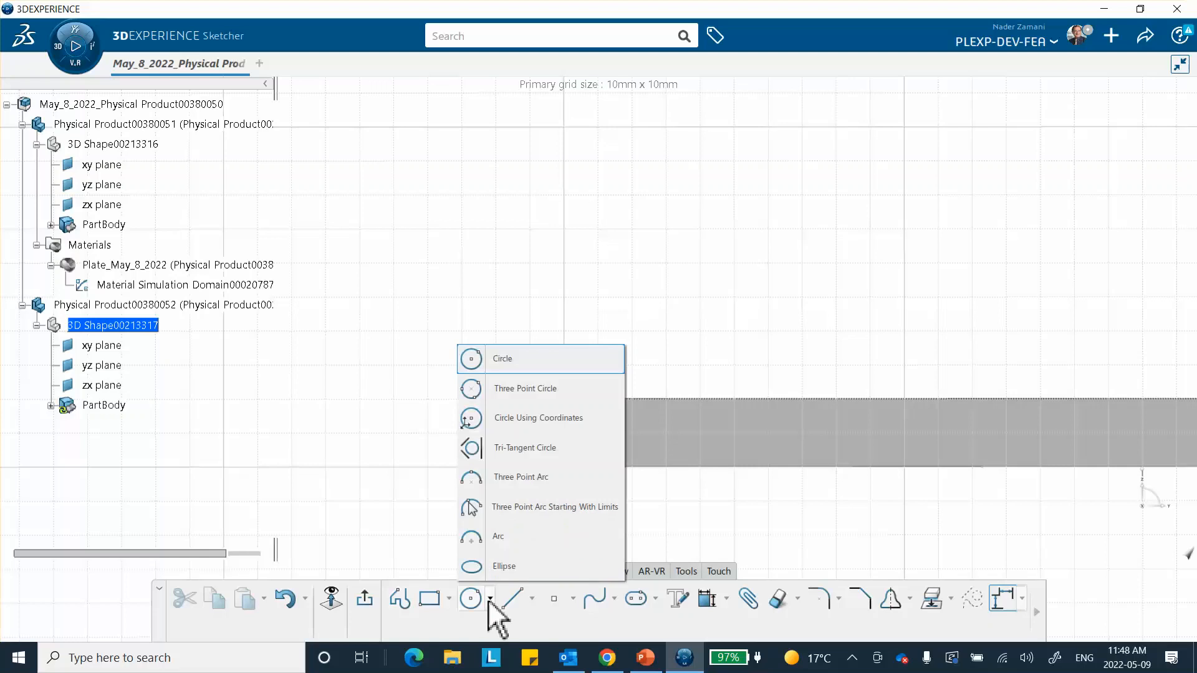
pyautogui.click(492, 536)
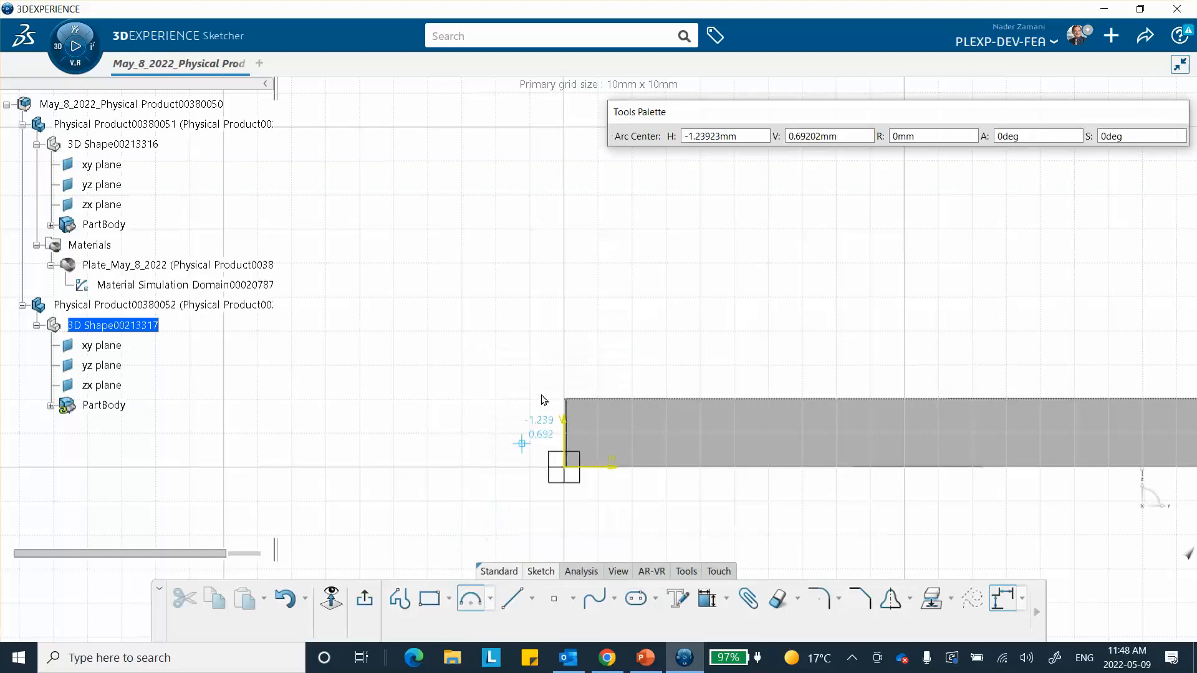
pyautogui.click(564, 281)
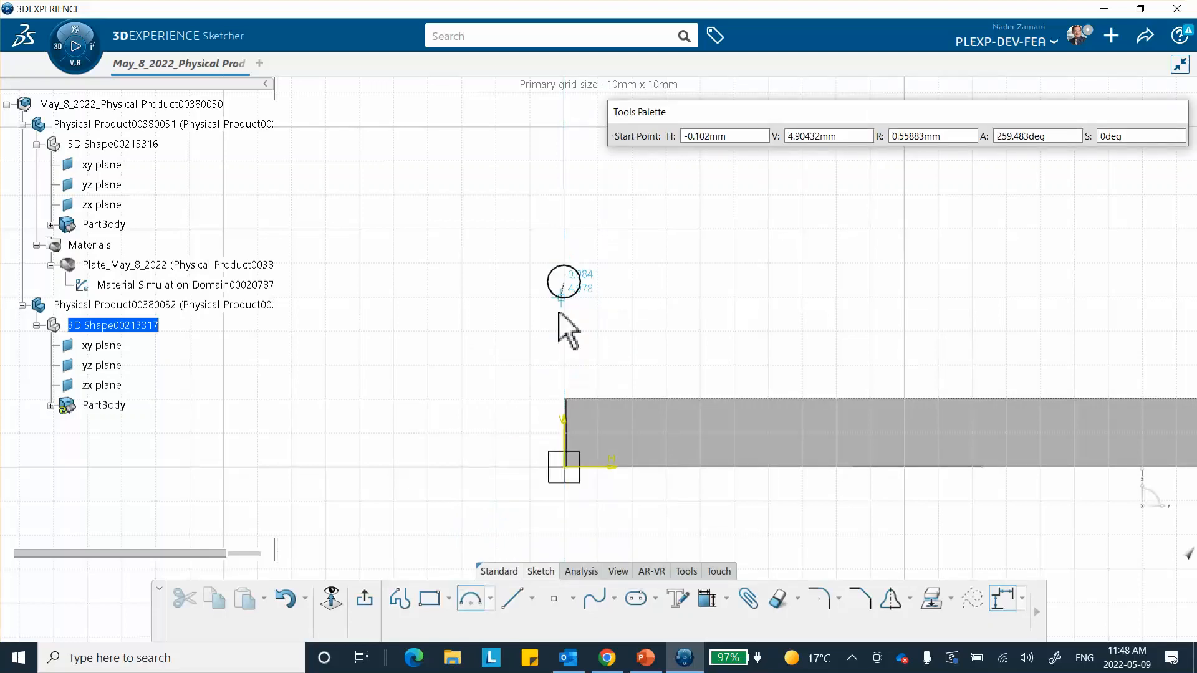
pyautogui.click(564, 368)
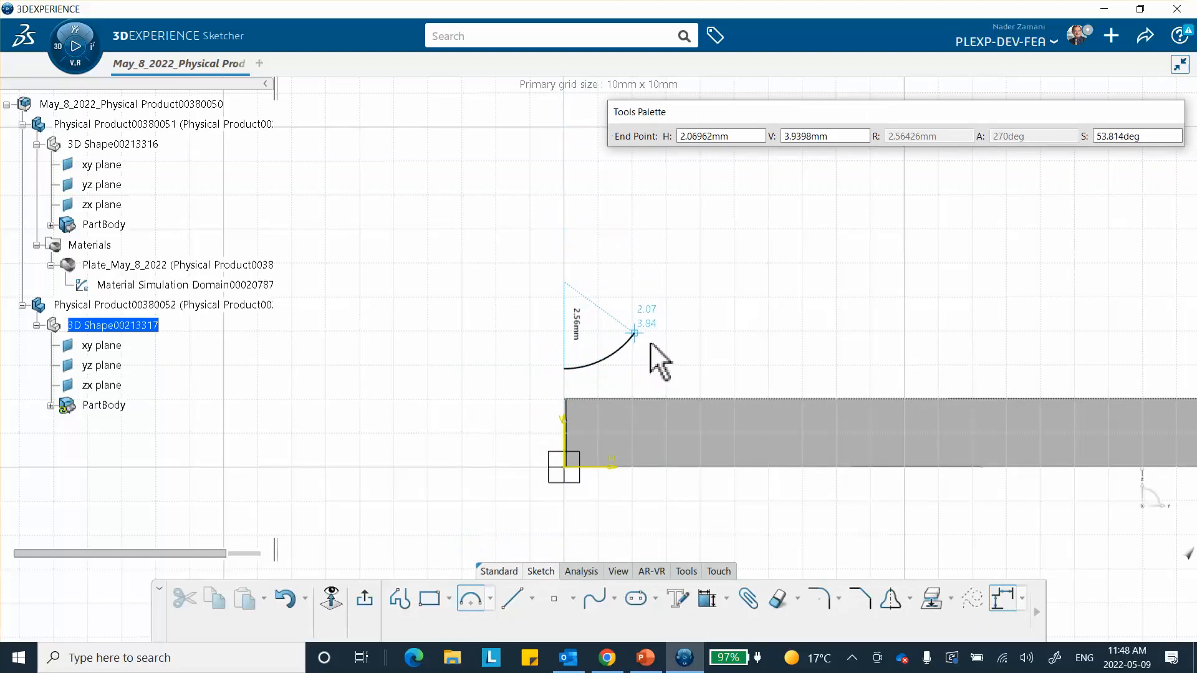
pyautogui.click(681, 324)
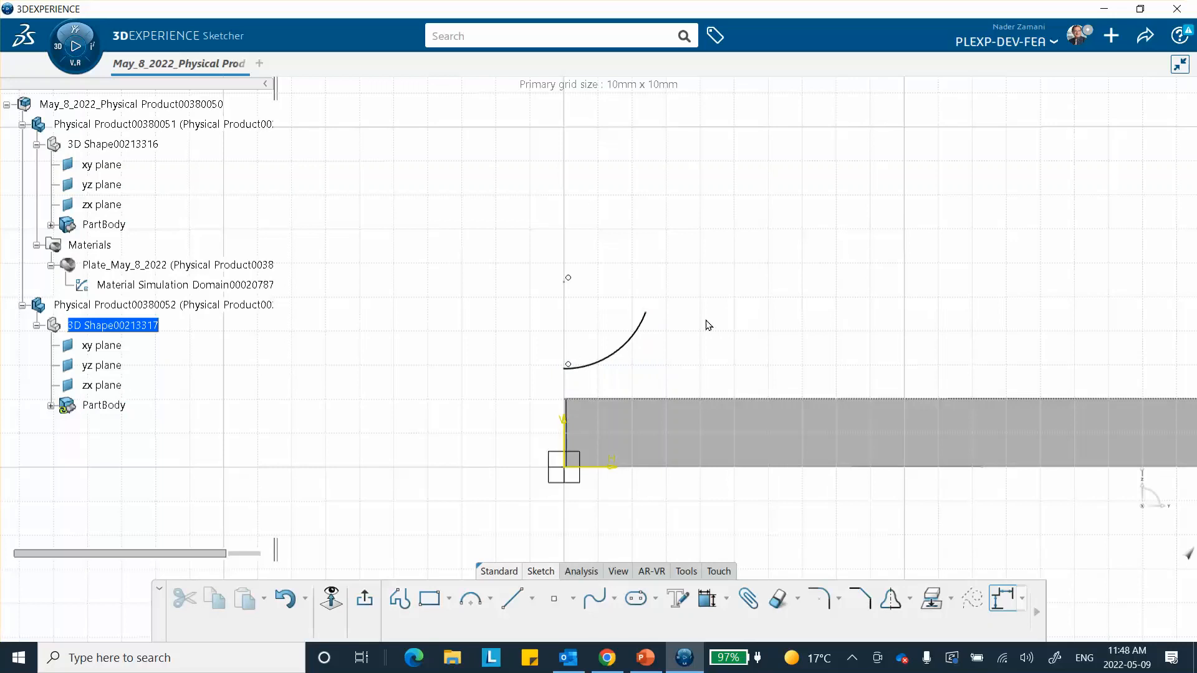
# Step: Dimension the arc's radius and set it to 5 mm, the rigid cylinder radius given in the PowerPoint problem slide
pyautogui.click(707, 600)
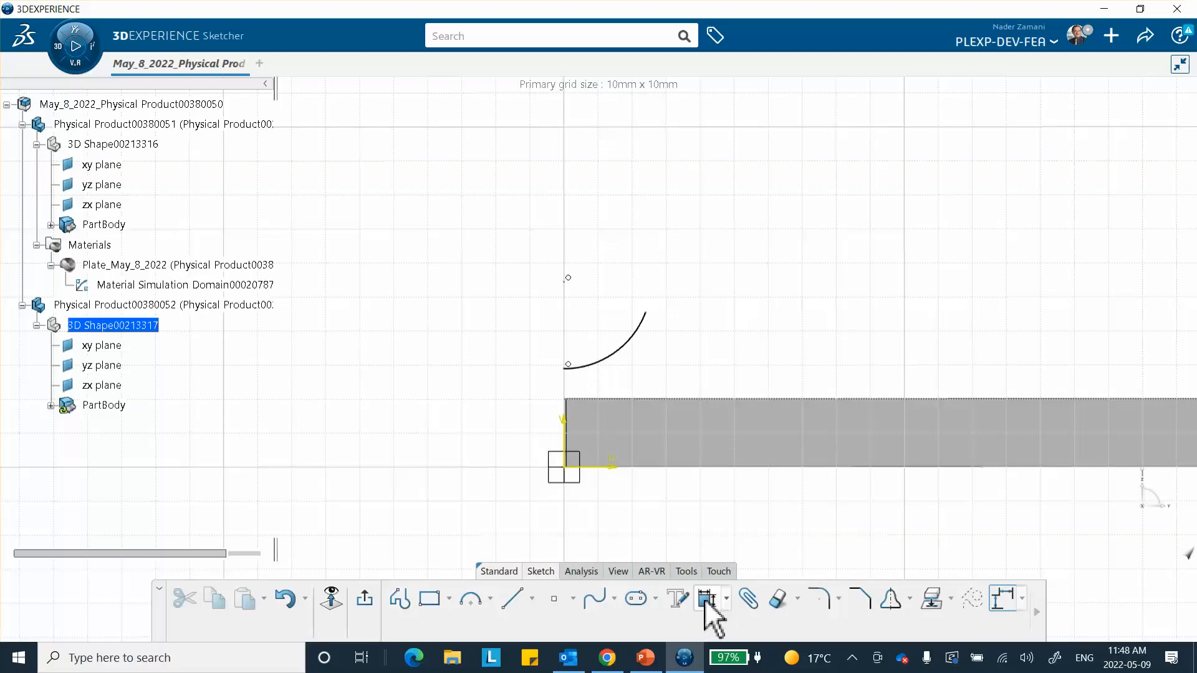
pyautogui.click(644, 324)
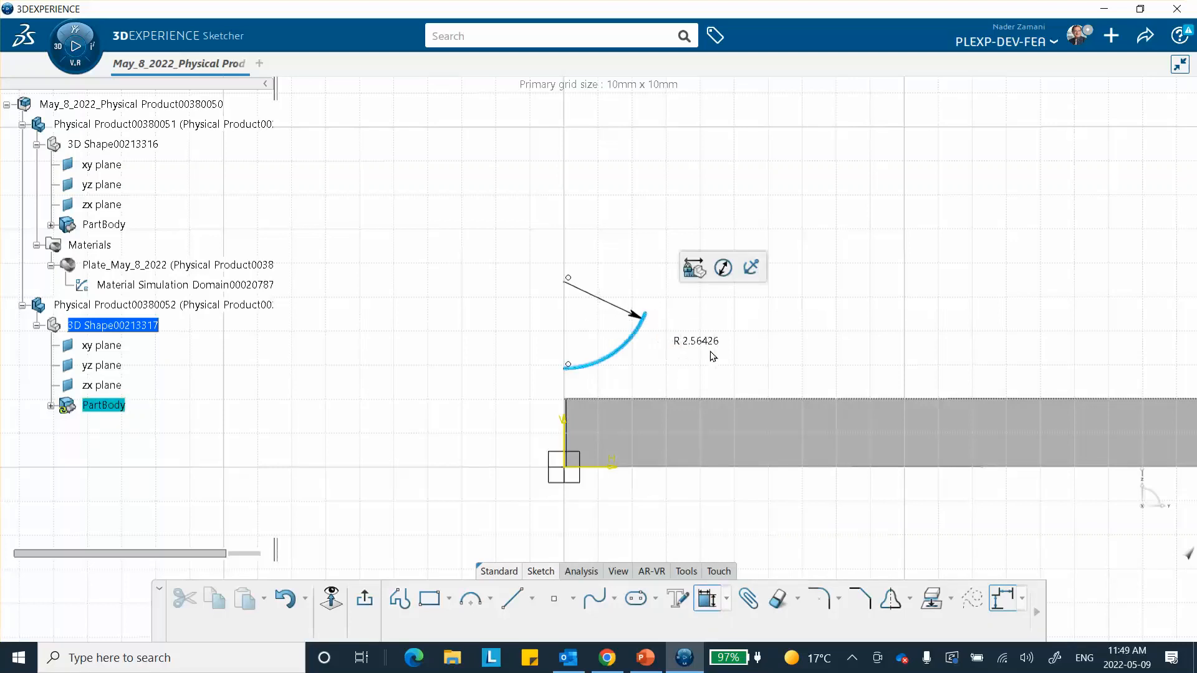
pyautogui.click(735, 364)
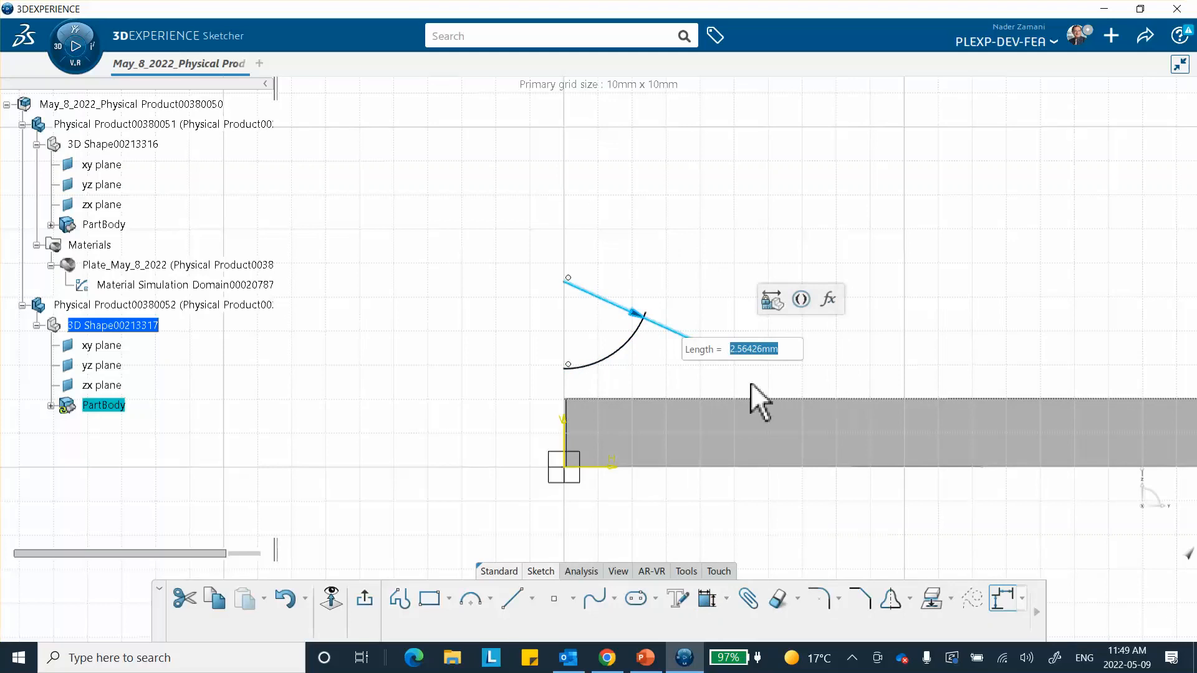
pyautogui.click(644, 657)
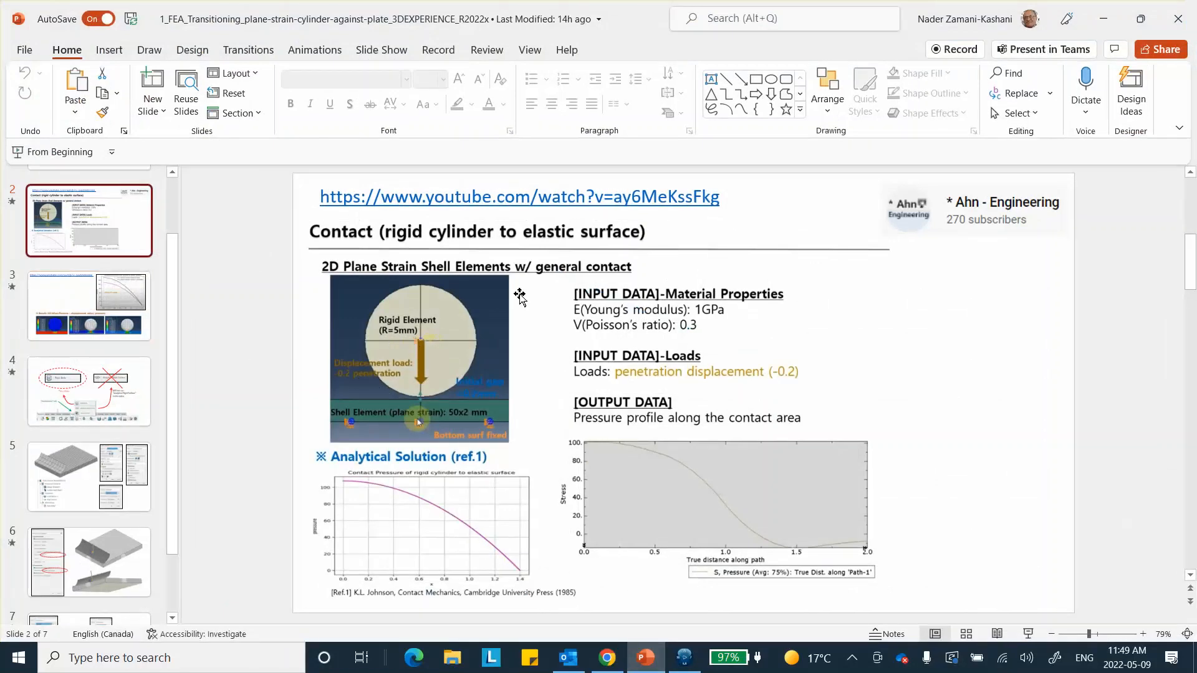
pyautogui.click(1103, 18)
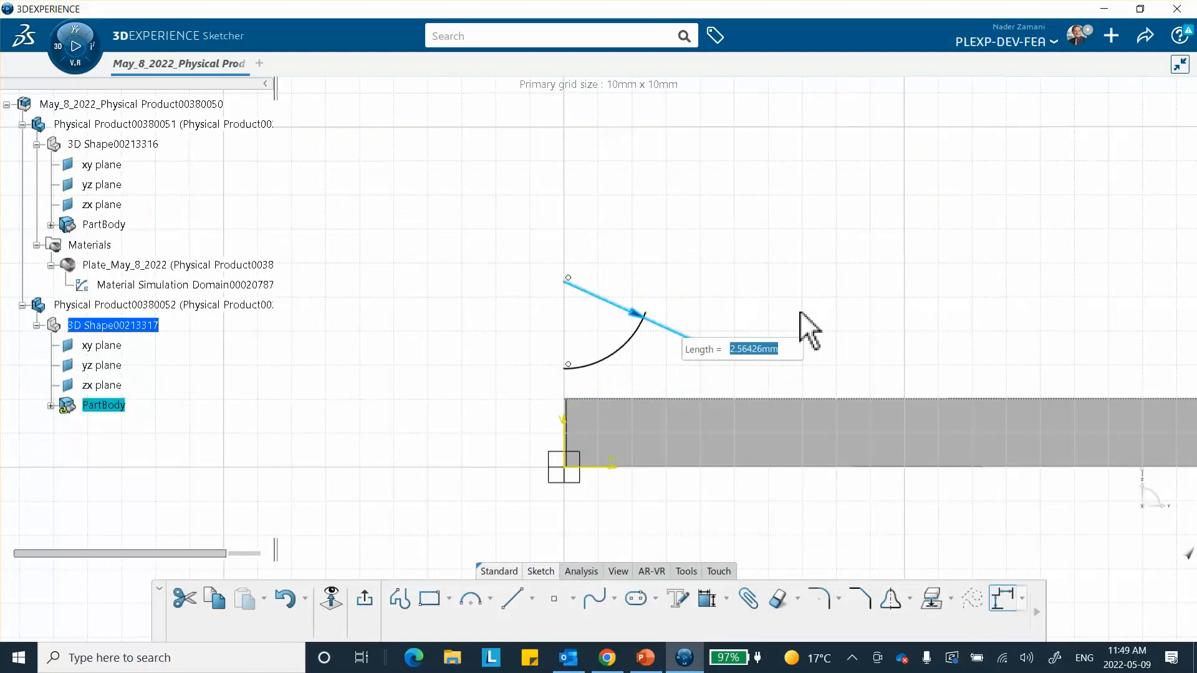
pyautogui.write('5')
pyautogui.press('Return')
pyautogui.moveTo(792, 286); pyautogui.dragTo(798, 346, button='middle')
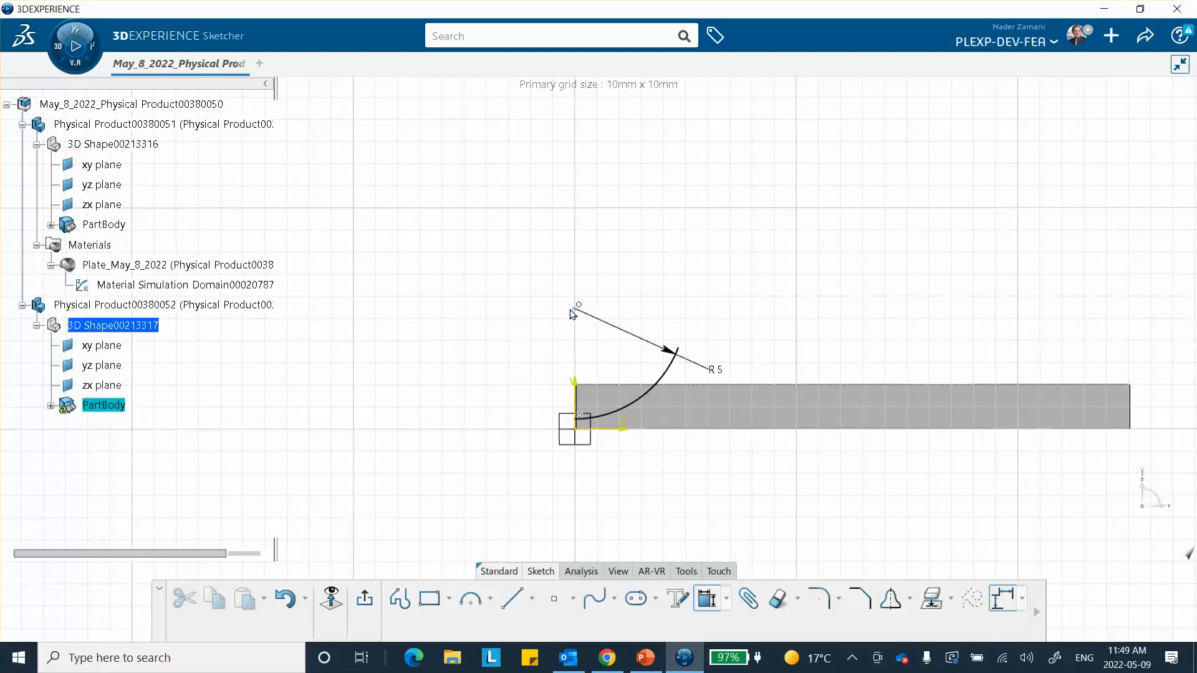
pyautogui.moveTo(731, 321)
pyautogui.mouseDown(button='middle')
pyautogui.moveTo(761, 320)
pyautogui.moveTo(759, 287)
pyautogui.moveTo(704, 234)
pyautogui.mouseUp(button='middle')
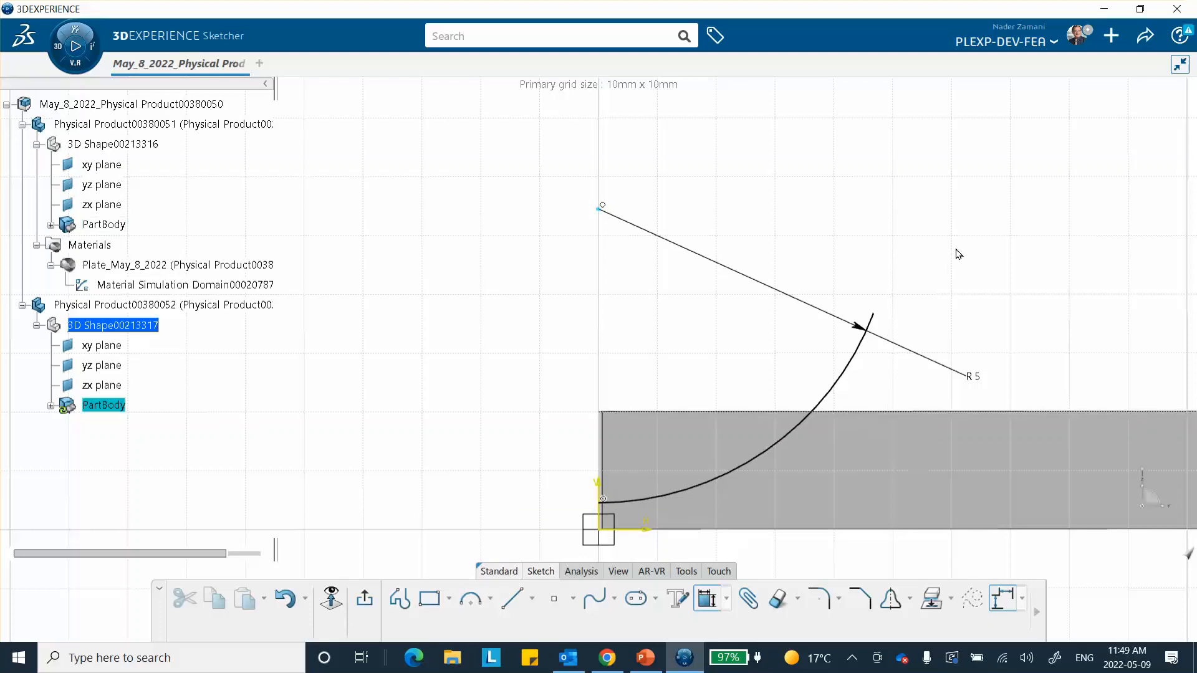
pyautogui.click(708, 596)
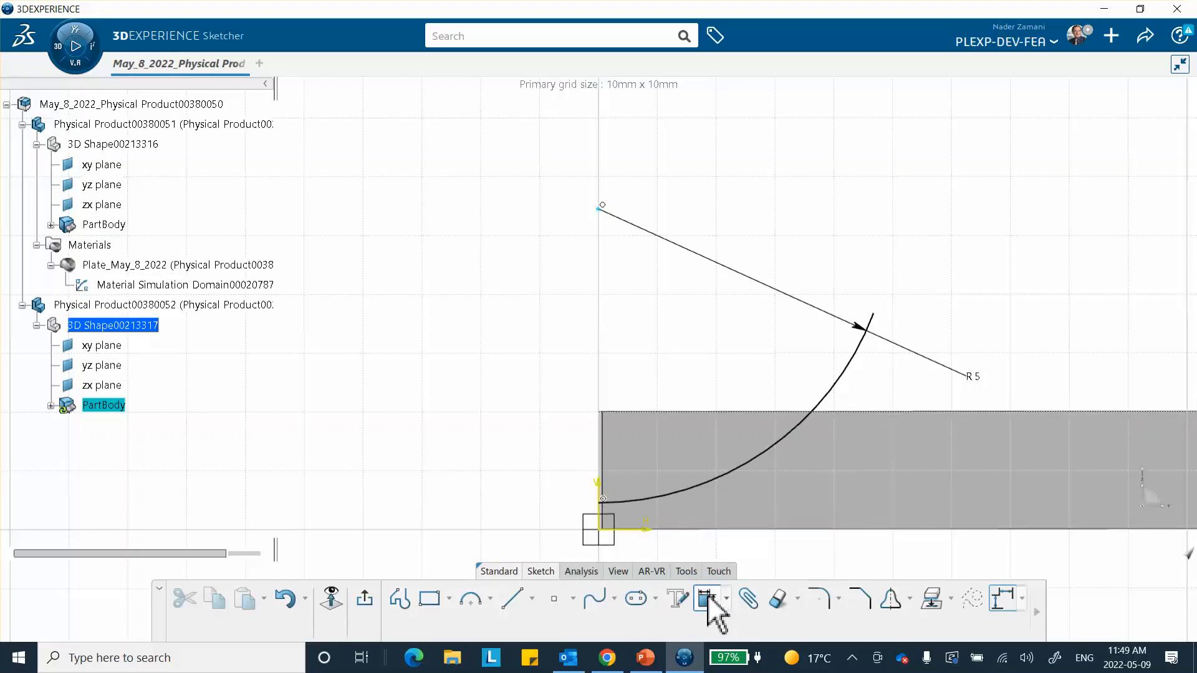
pyautogui.click(603, 500)
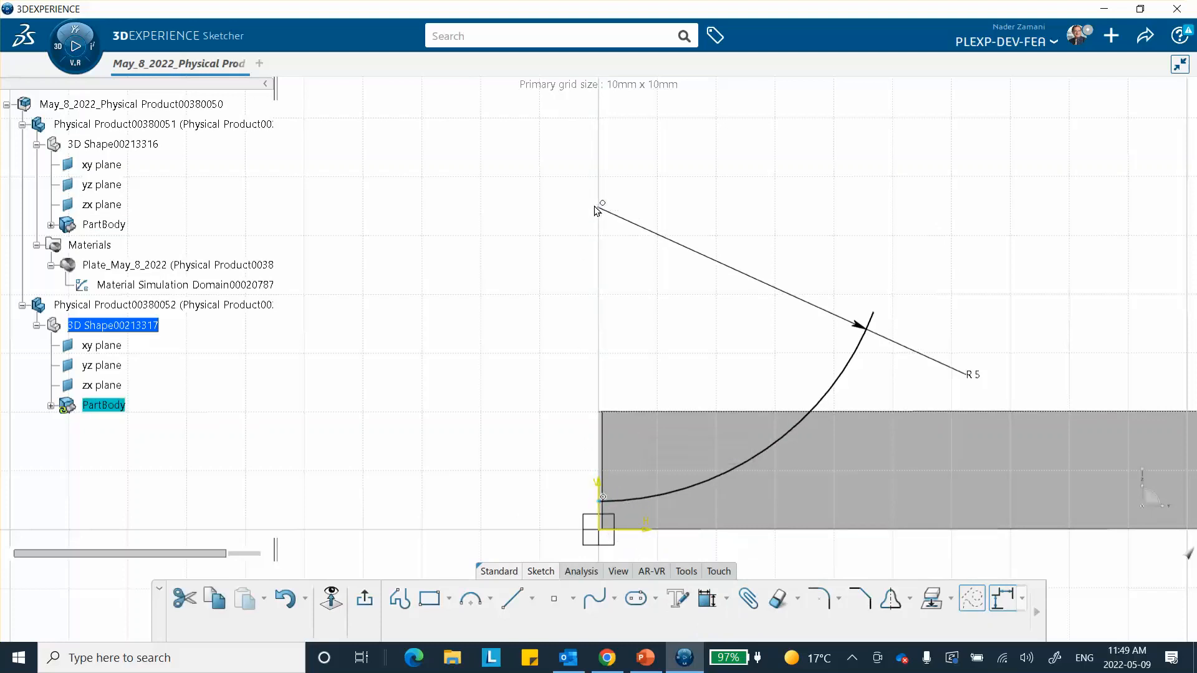
pyautogui.click(678, 414)
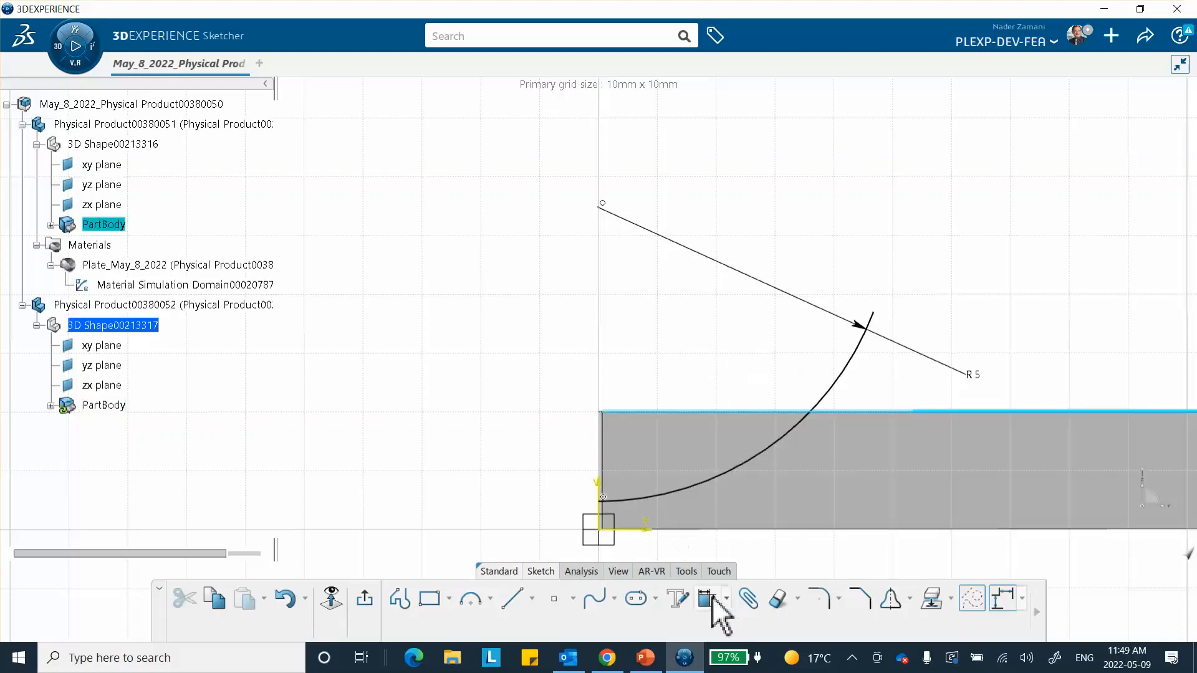
pyautogui.click(512, 417)
# Step: Try to position the arc by dimensioning its lower endpoint 0.2 mm from the plate's top edge
pyautogui.click(708, 599)
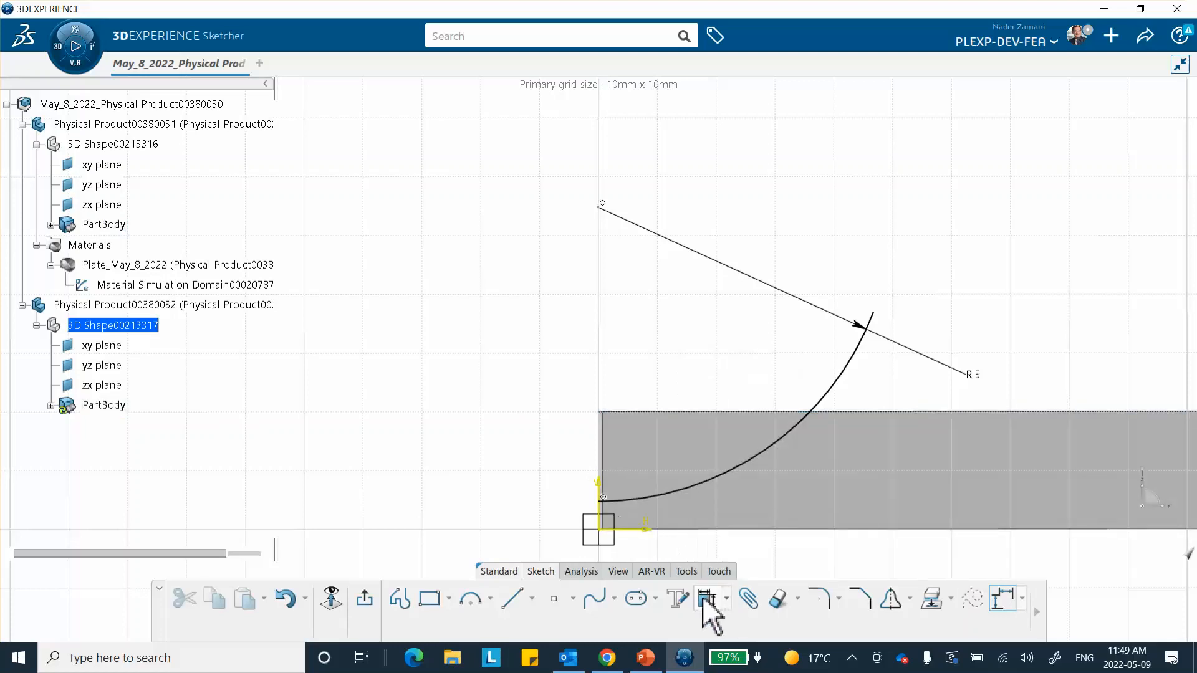
pyautogui.click(702, 448)
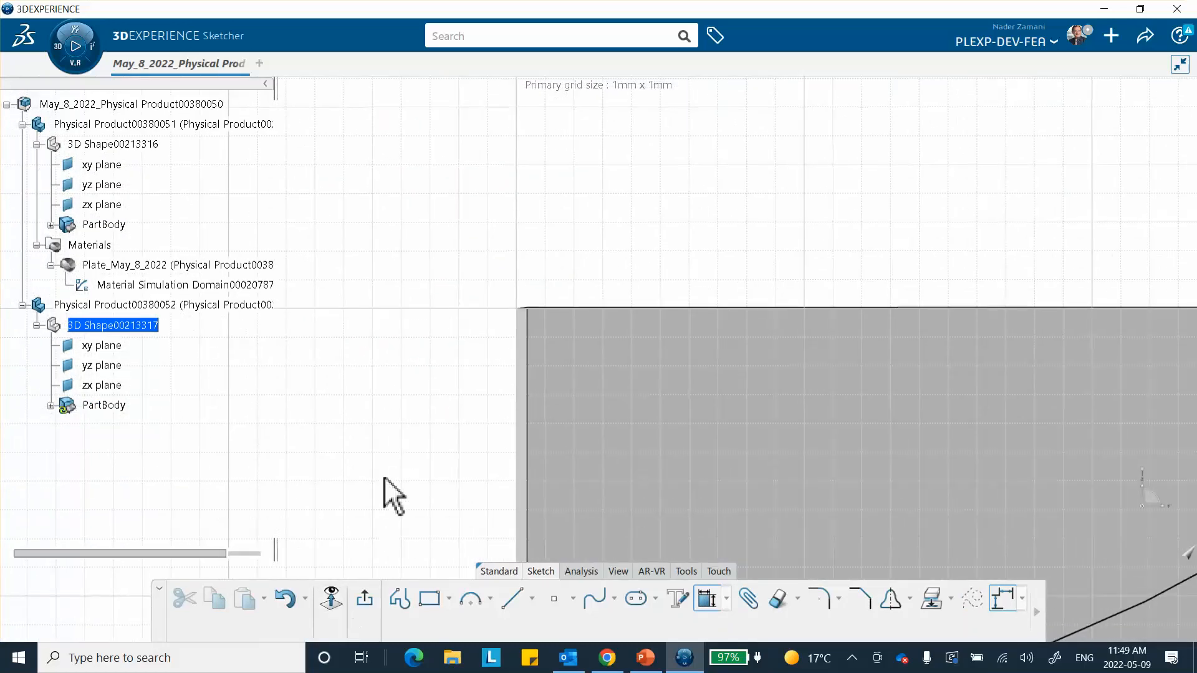
pyautogui.moveTo(384, 470)
pyautogui.mouseDown(button='middle')
pyautogui.moveTo(406, 309)
pyautogui.moveTo(411, 381)
pyautogui.mouseUp(button='middle')
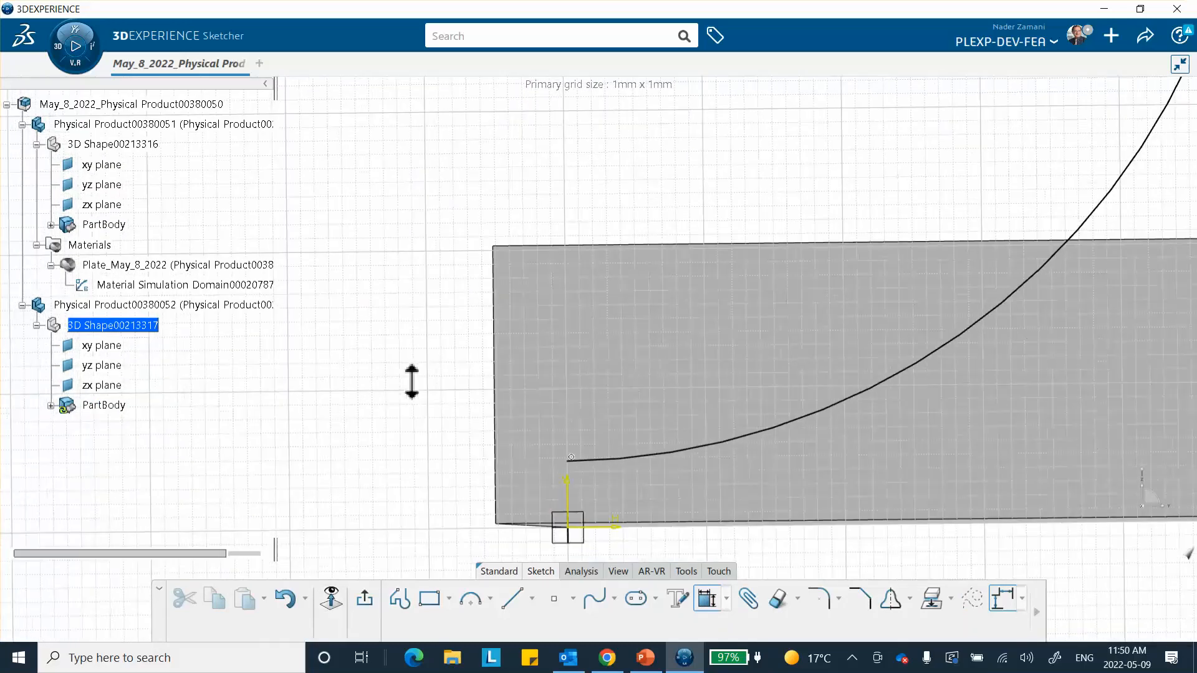
pyautogui.moveTo(446, 427)
pyautogui.mouseDown(button='middle')
pyautogui.moveTo(440, 360)
pyautogui.moveTo(455, 444)
pyautogui.mouseUp(button='middle')
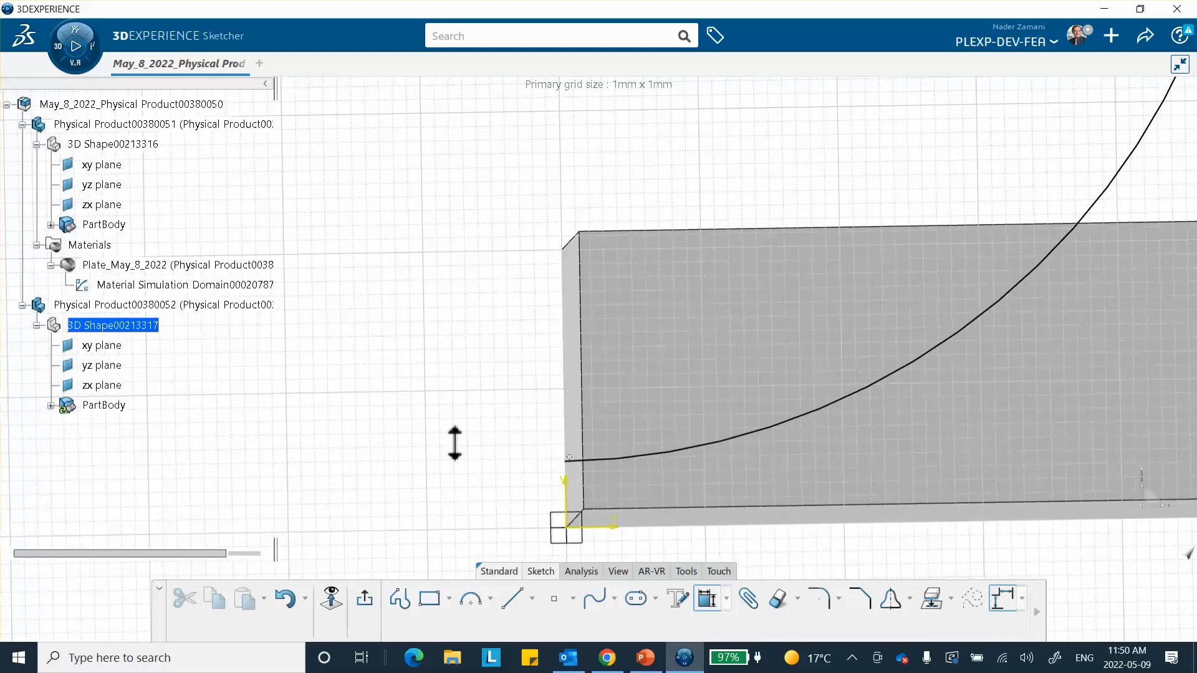
pyautogui.click(331, 598)
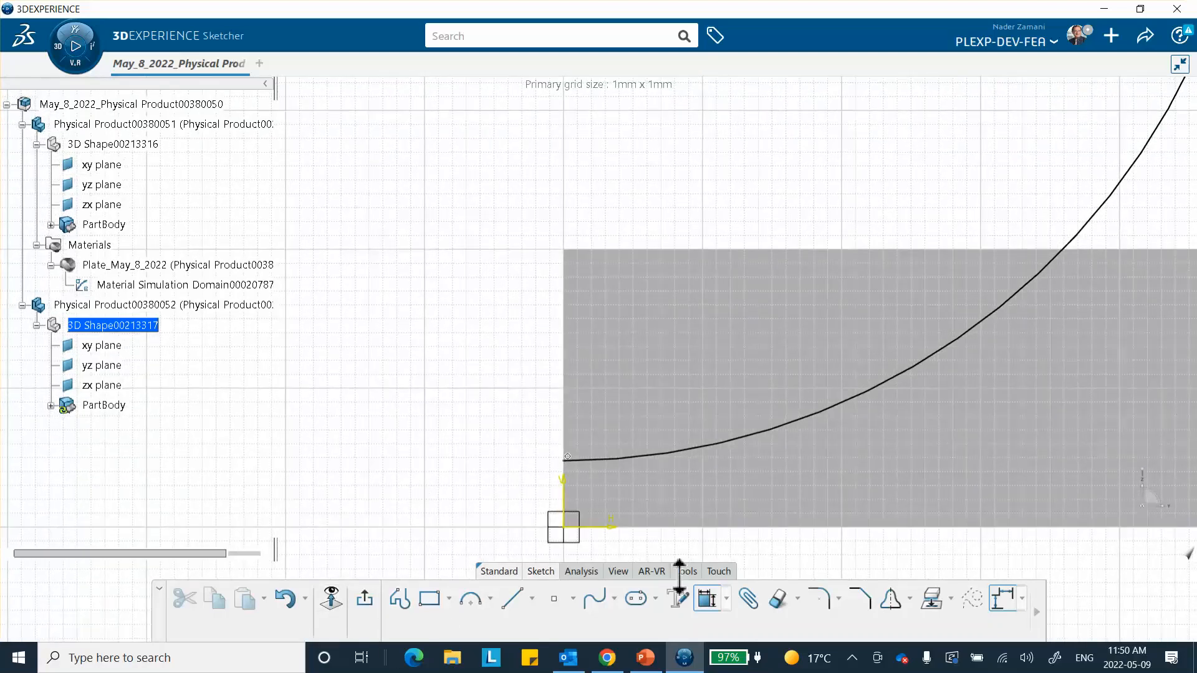
pyautogui.click(565, 461)
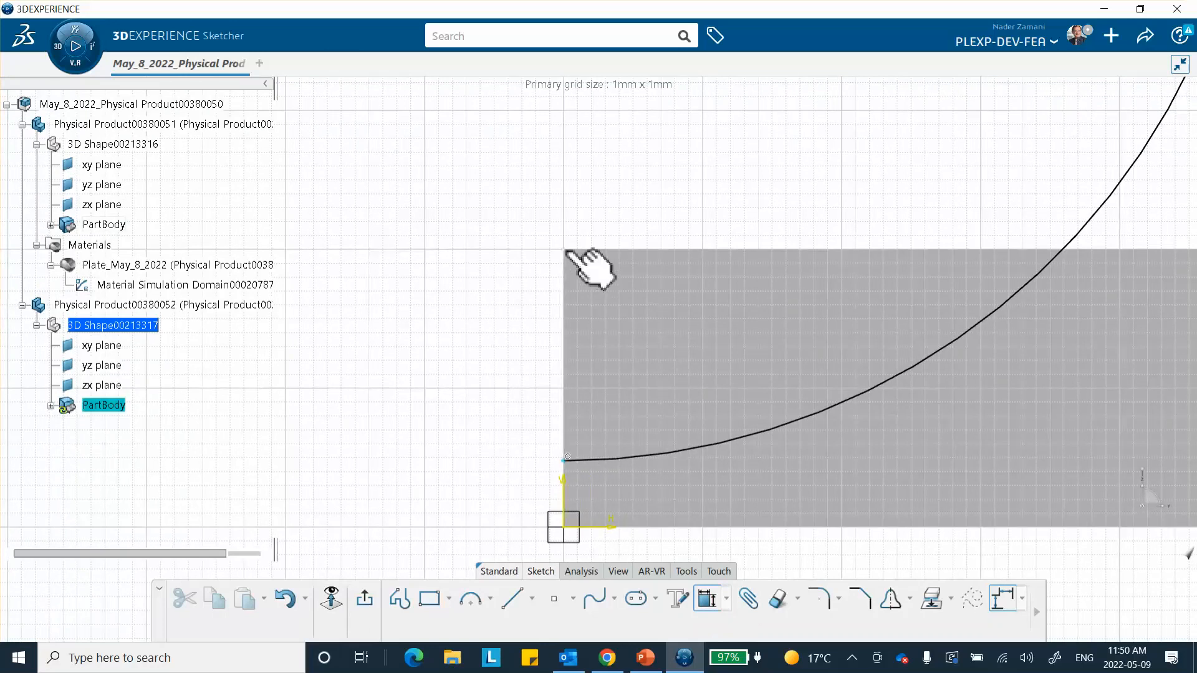
pyautogui.click(620, 252)
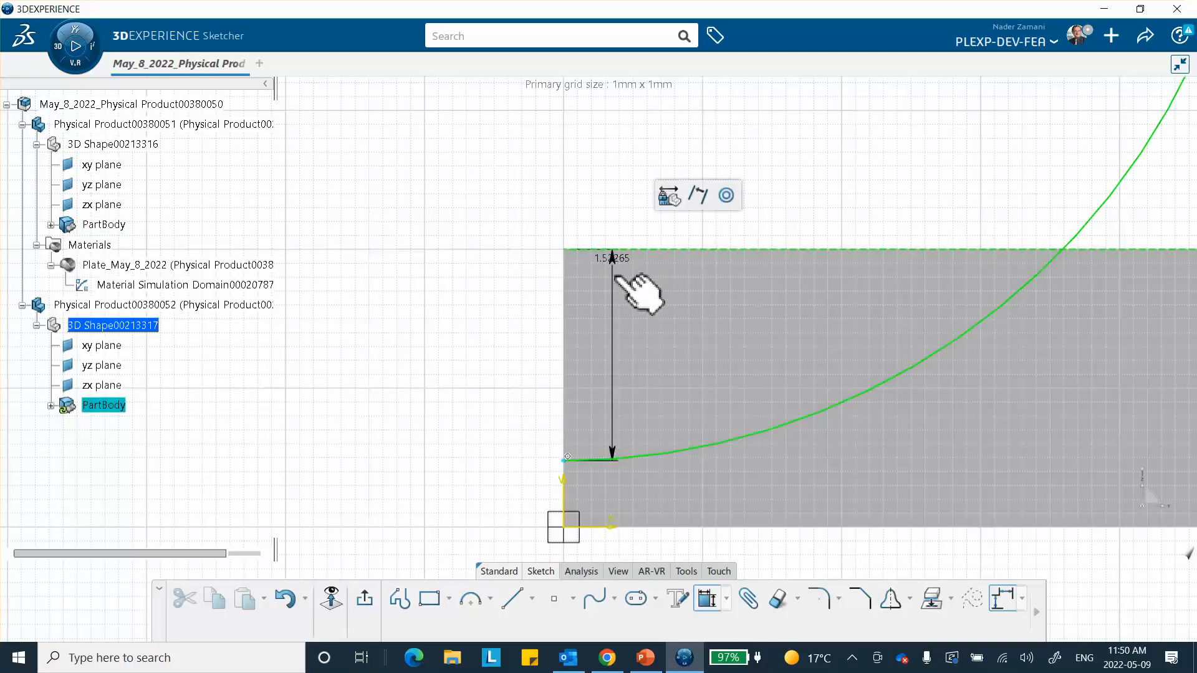
pyautogui.click(614, 308)
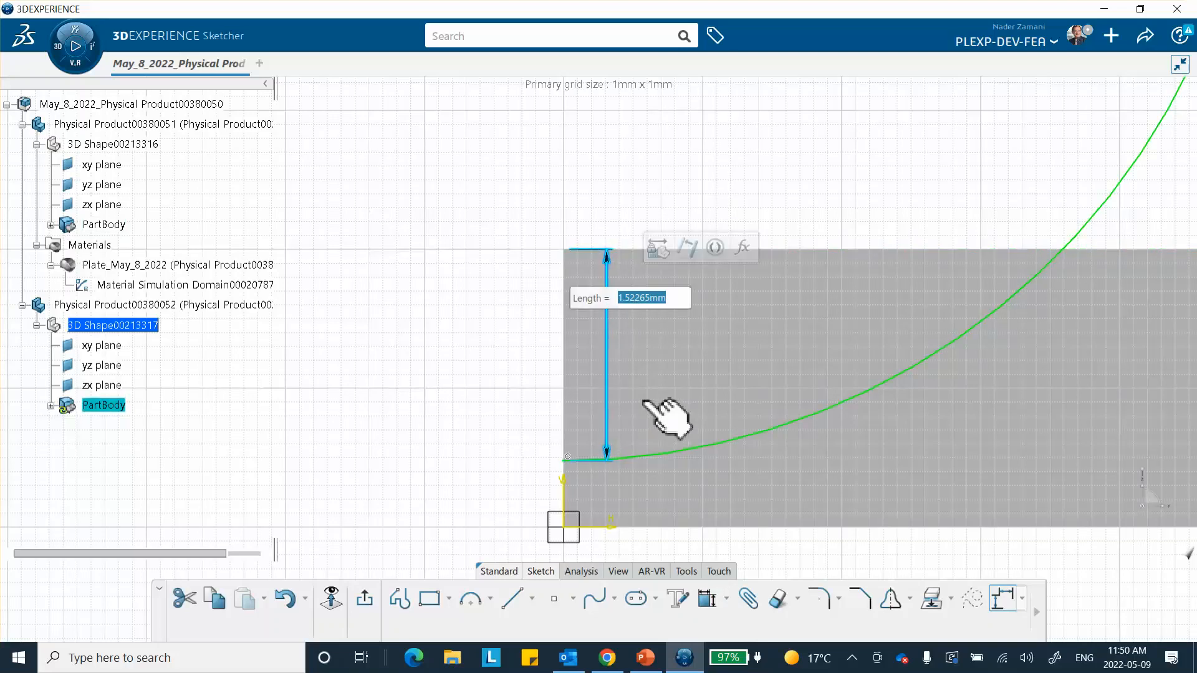
pyautogui.write('.2')
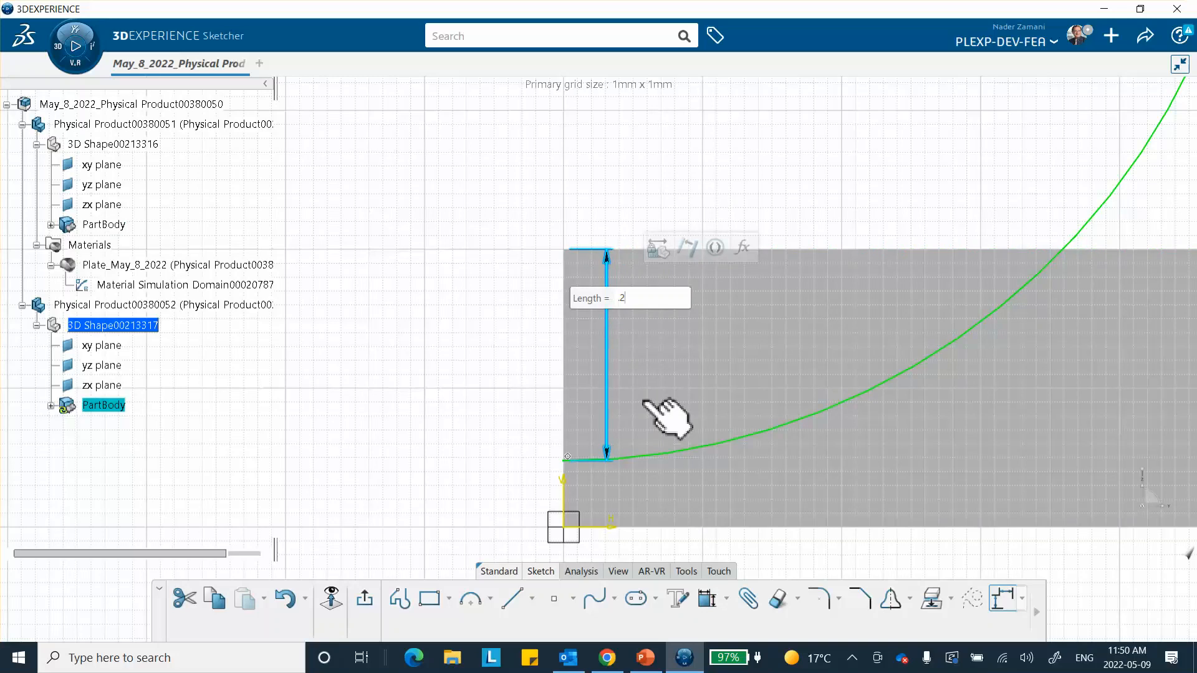
pyautogui.press('Return')
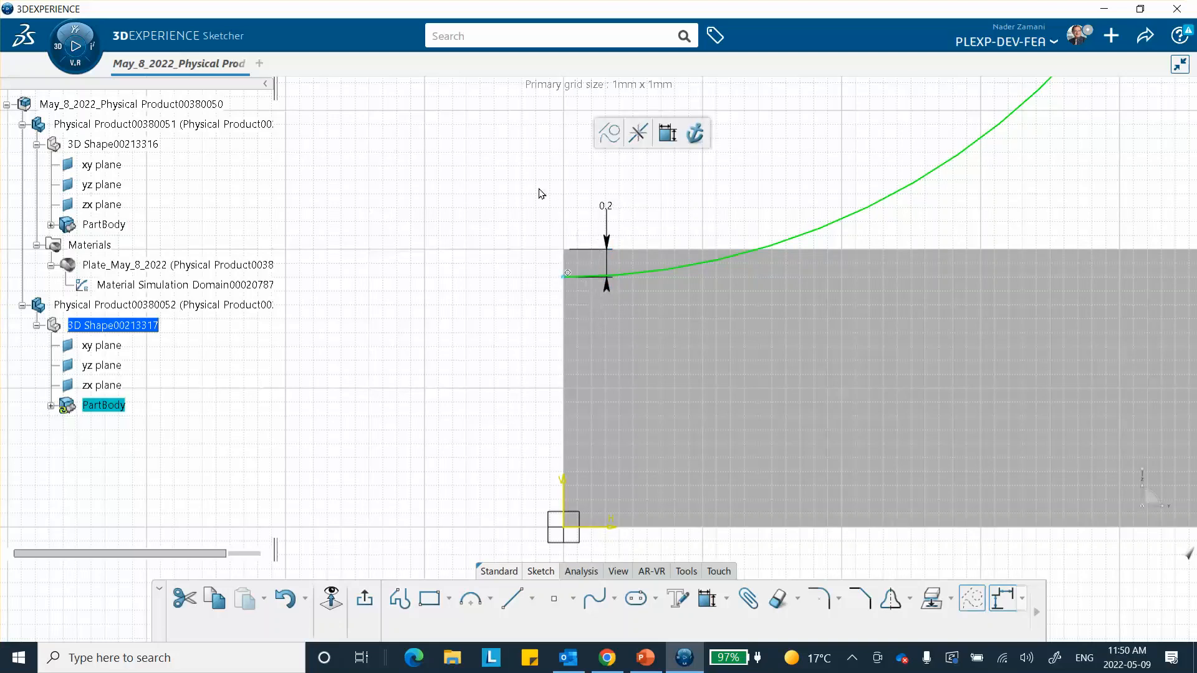
# Step: Delete the 0.2 mm offset dimension between the arc's endpoint and the plate's top edge
pyautogui.doubleClick(612, 242)
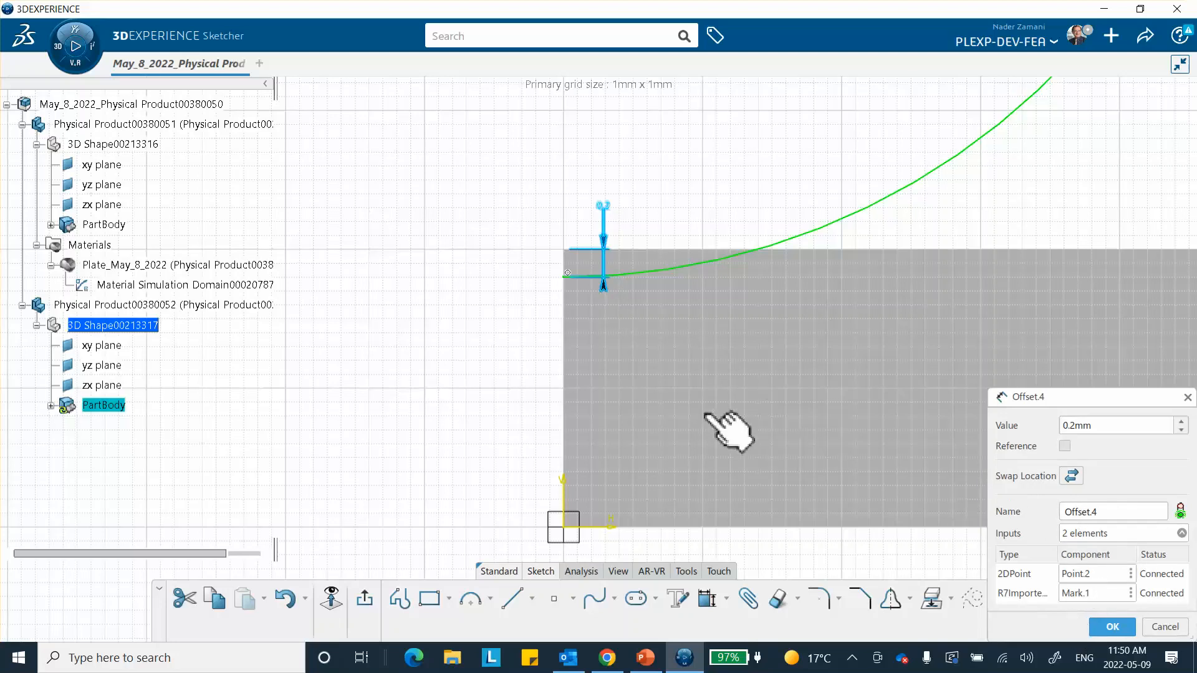
pyautogui.click(1145, 626)
pyautogui.click(691, 209)
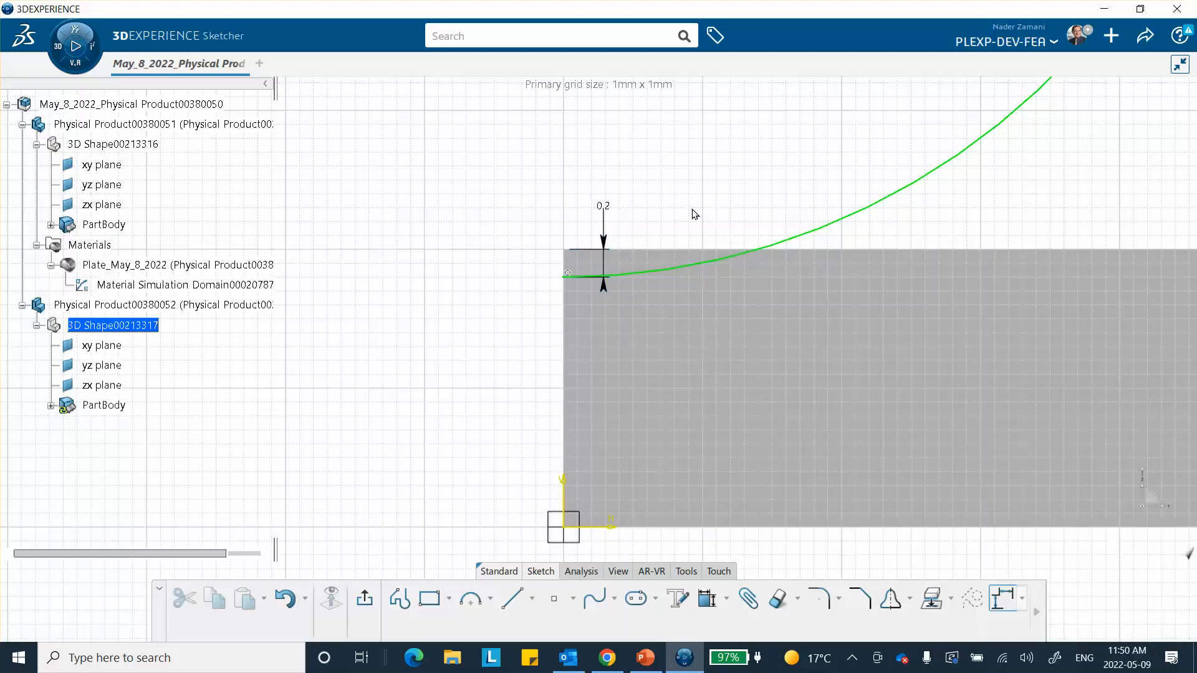
pyautogui.rightClick(603, 224)
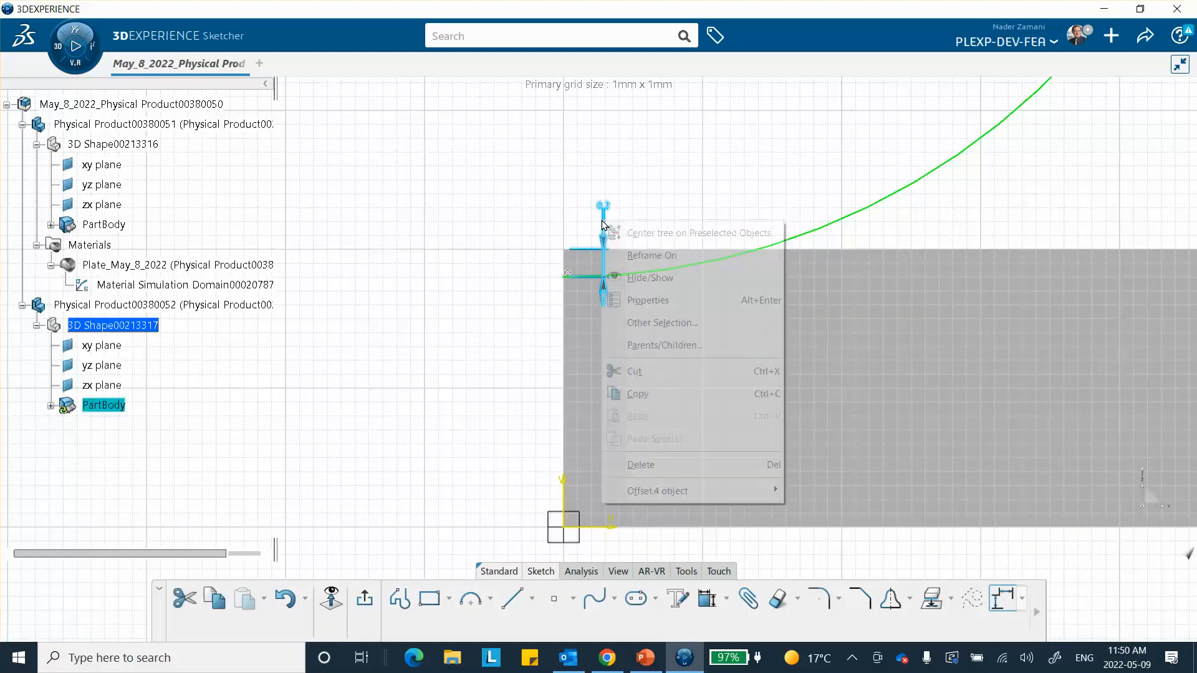
pyautogui.click(640, 464)
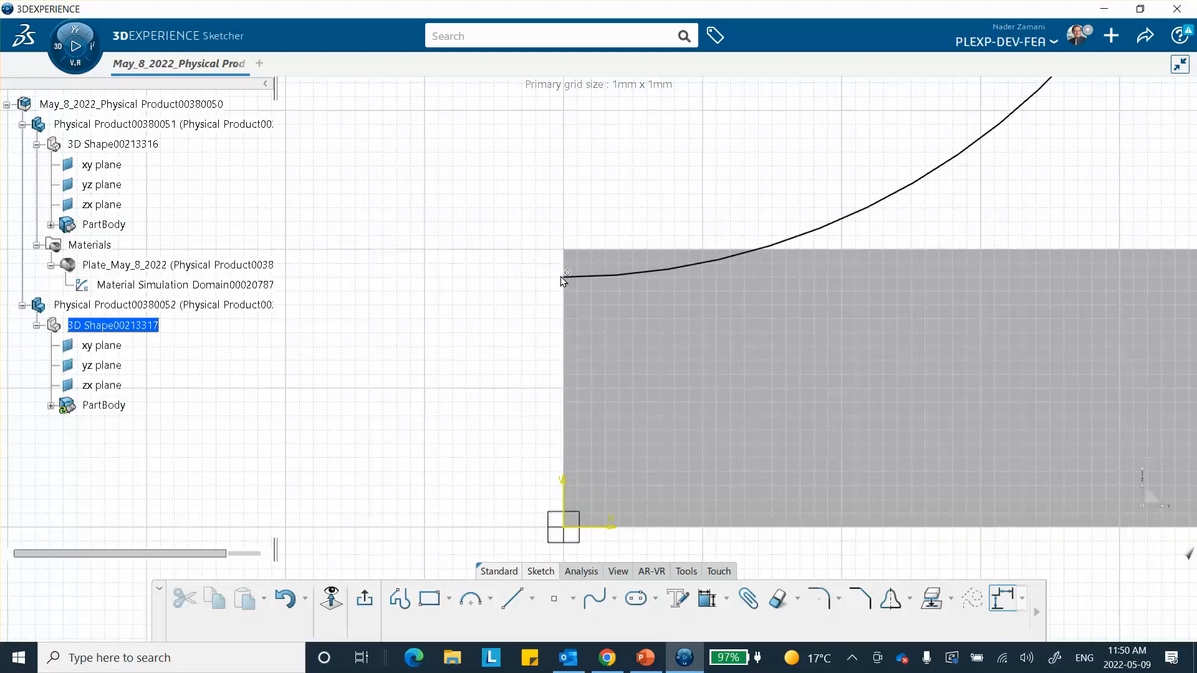
# Step: Move the arc's lower endpoint about 0.42 mm above the plate, and set its distance from the plate's top edge to 0.2 mm
pyautogui.moveTo(566, 276); pyautogui.dragTo(564, 191)
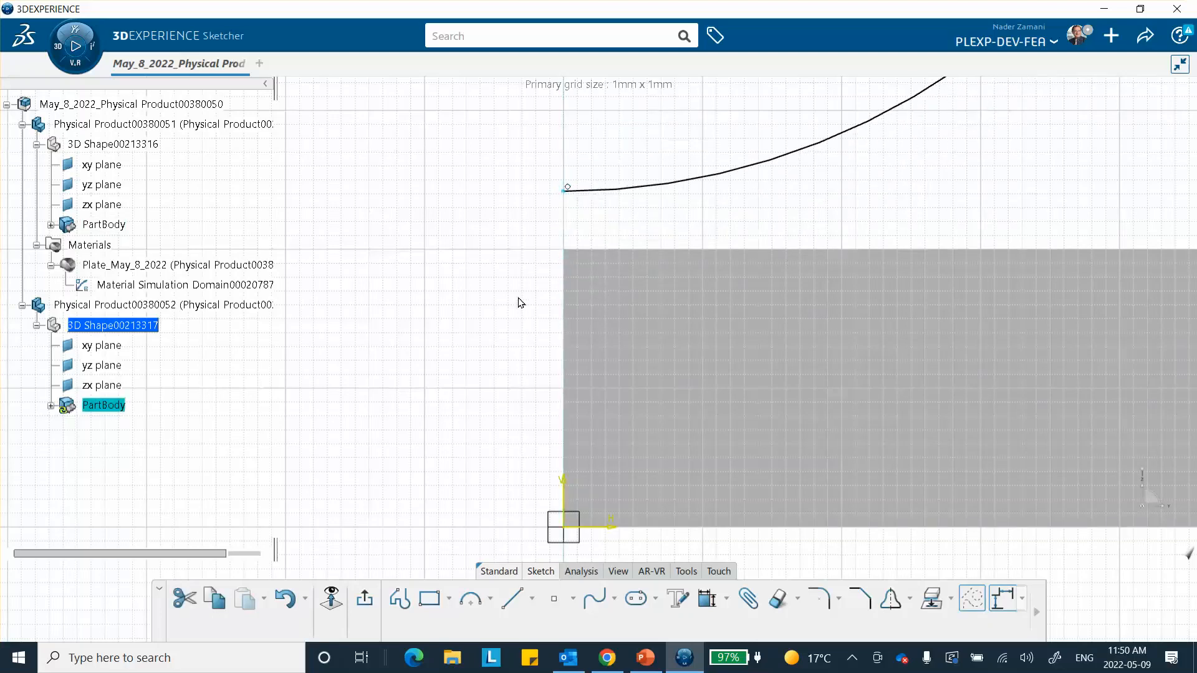
pyautogui.click(705, 600)
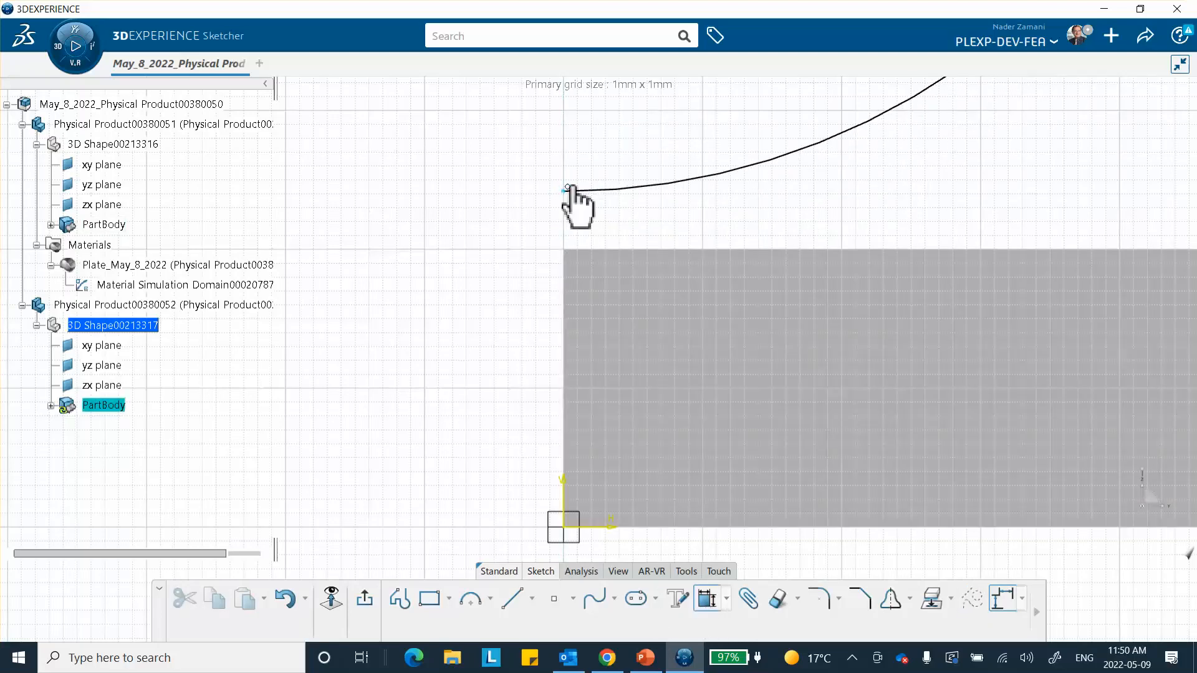
pyautogui.click(582, 250)
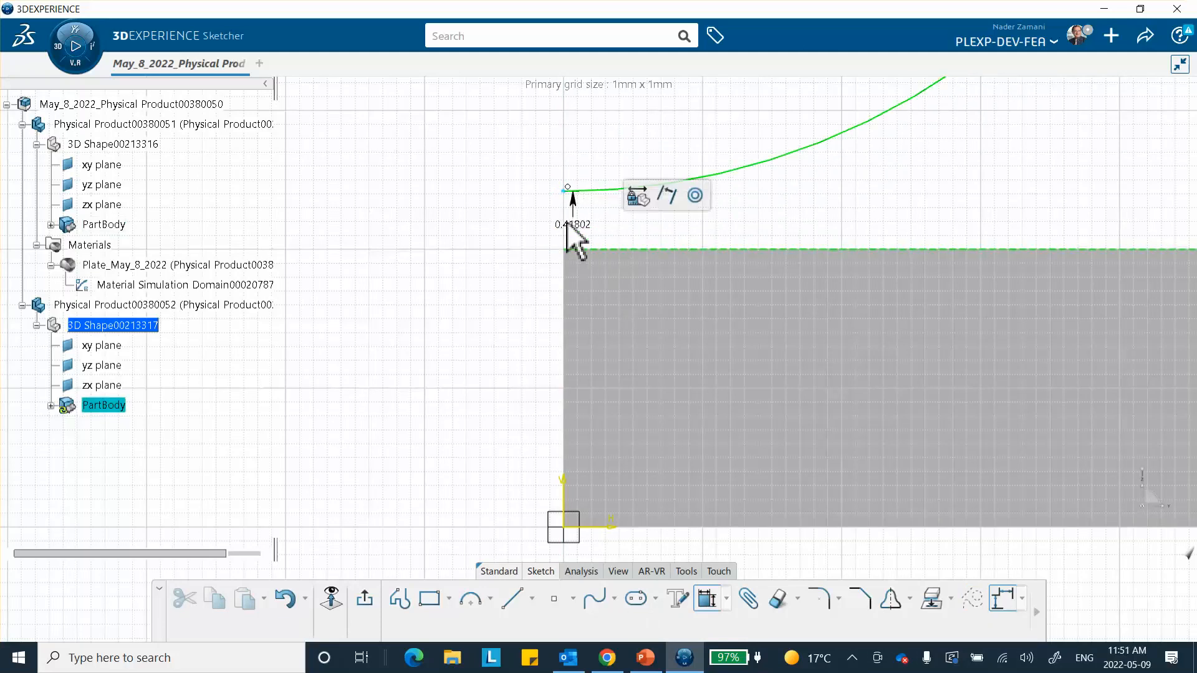
pyautogui.click(549, 240)
pyautogui.write('.2')
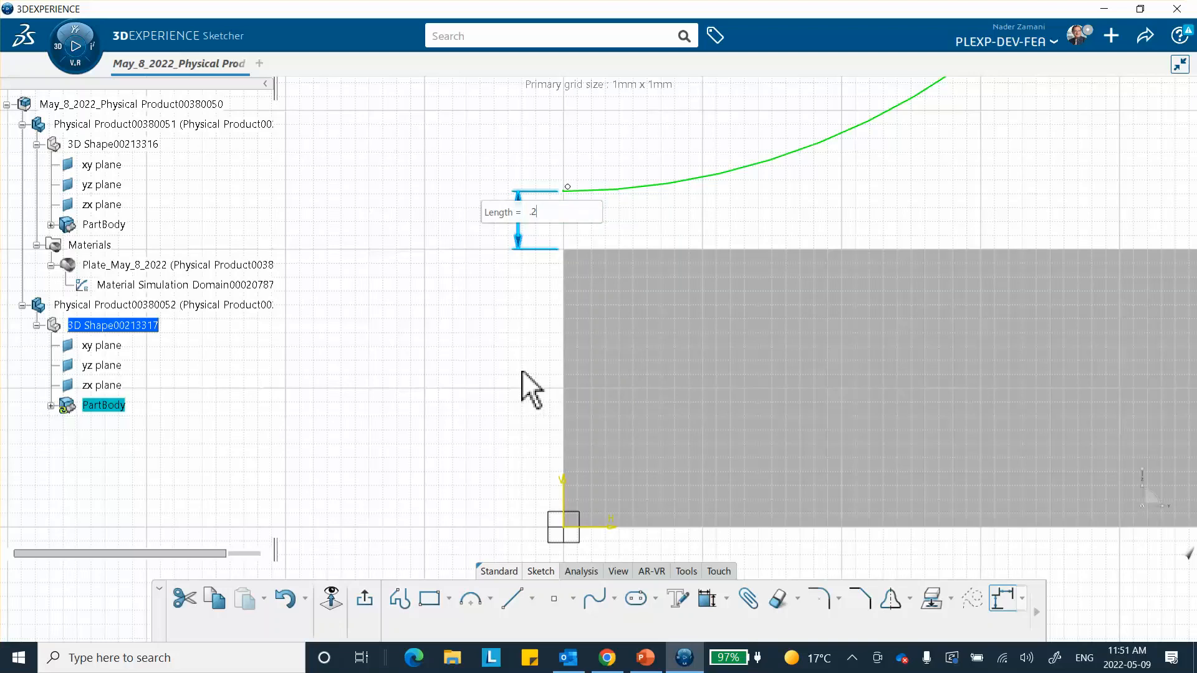
pyautogui.press('Return')
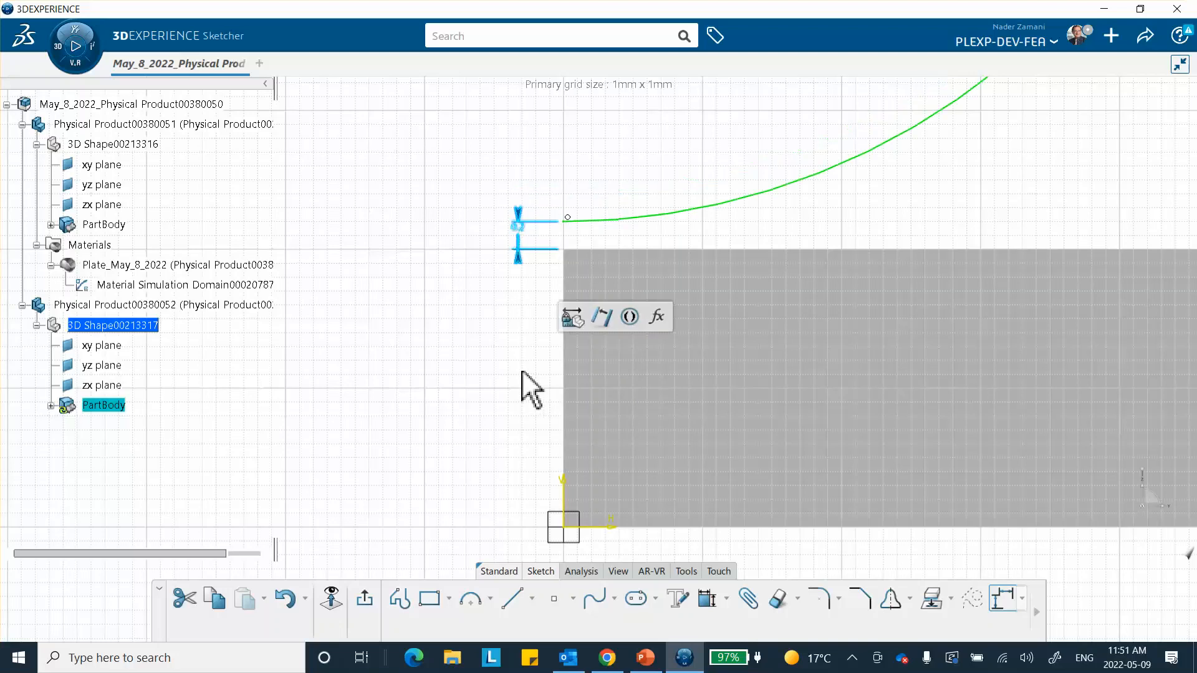
pyautogui.moveTo(522, 369)
pyautogui.mouseDown(button='middle')
pyautogui.moveTo(526, 355)
pyautogui.moveTo(548, 493)
pyautogui.mouseUp(button='middle')
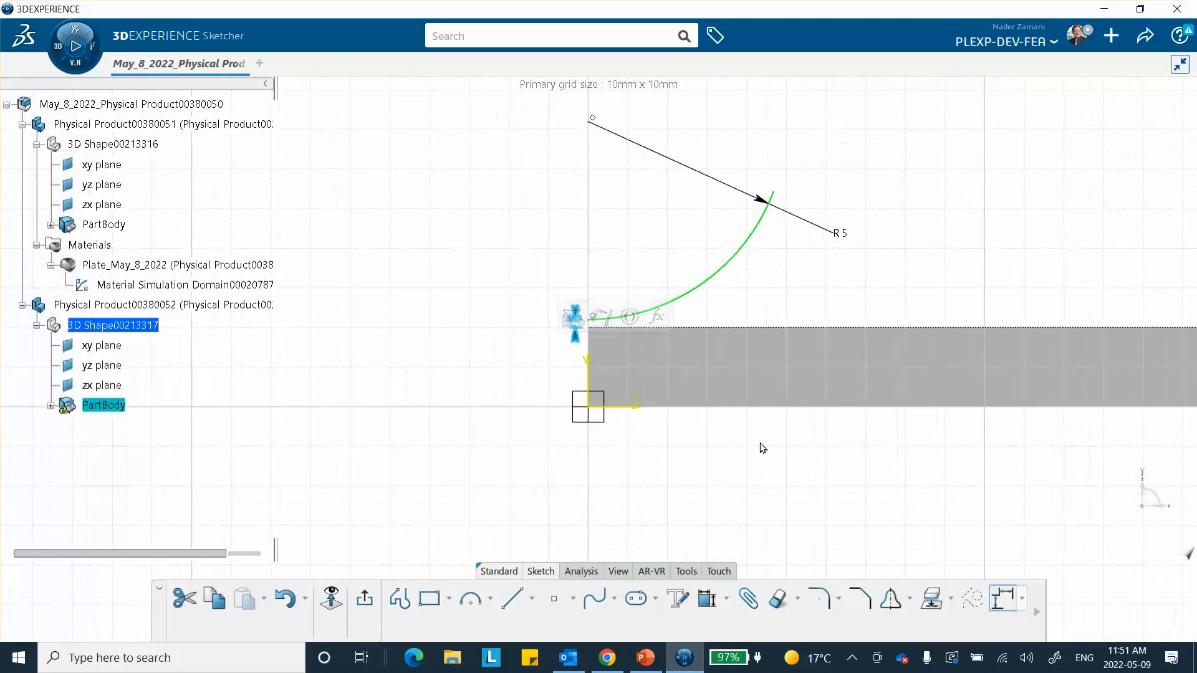
pyautogui.moveTo(816, 320); pyautogui.dragTo(811, 357, button='middle')
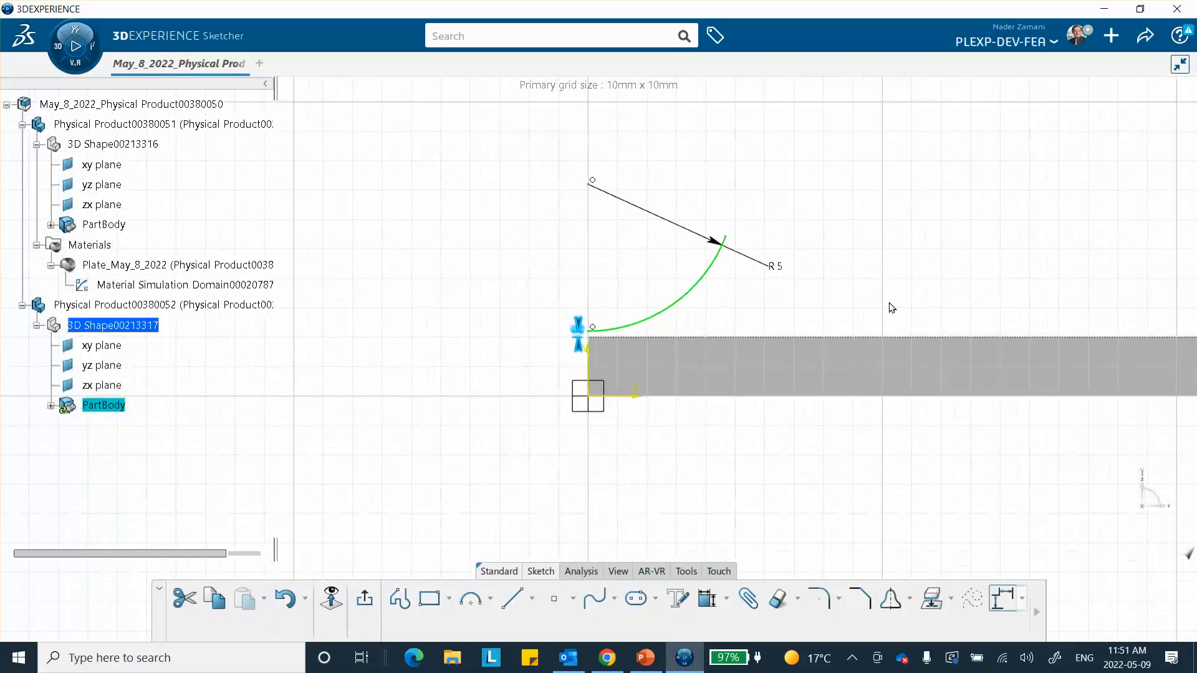
# Step: Exit the sketch and extrude the arc as a surface 20 mm across the plate's width
pyautogui.click(364, 603)
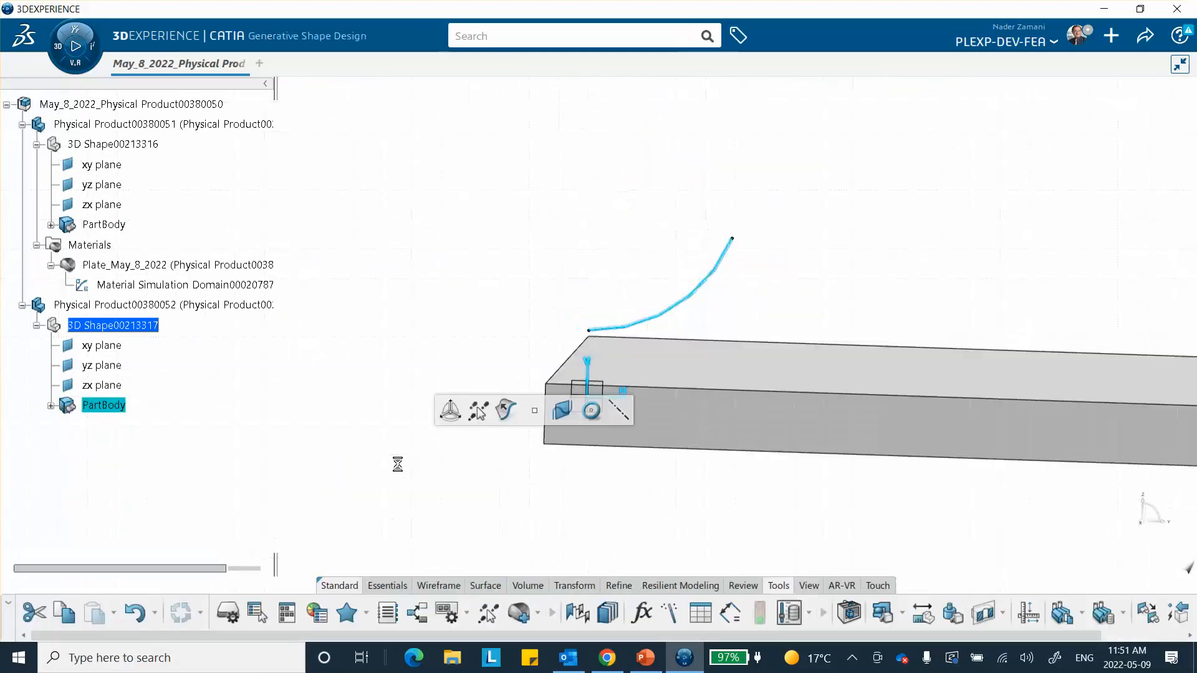
pyautogui.moveTo(387, 459); pyautogui.dragTo(485, 252, button='middle')
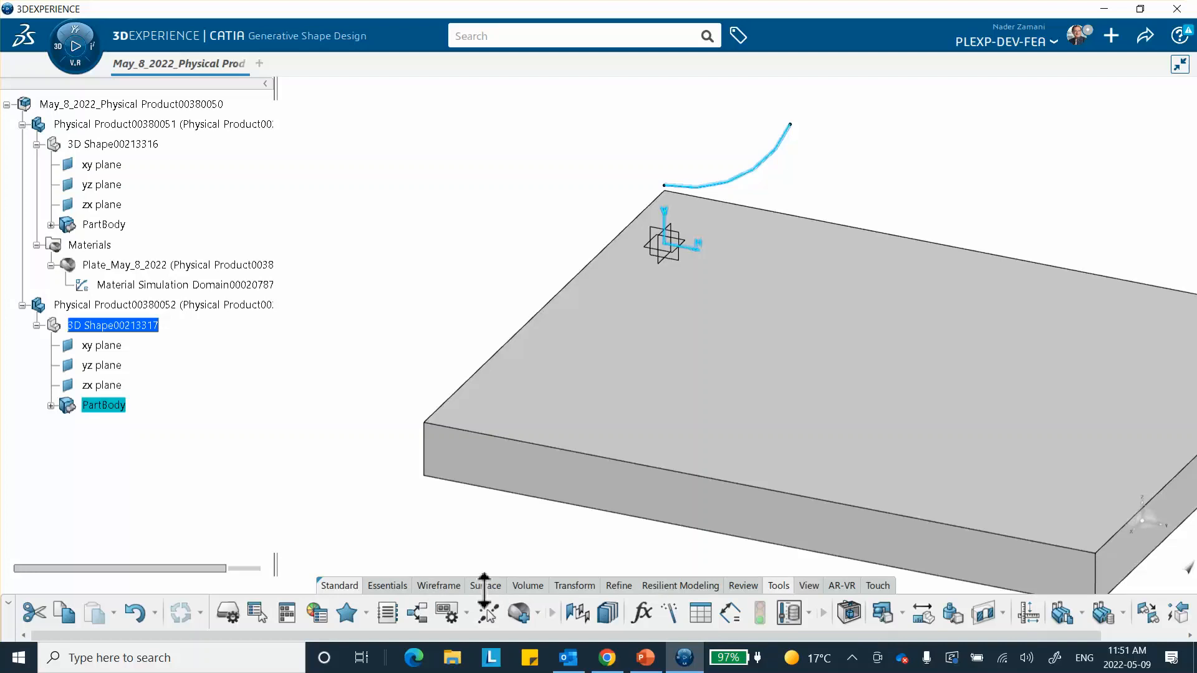
pyautogui.click(484, 586)
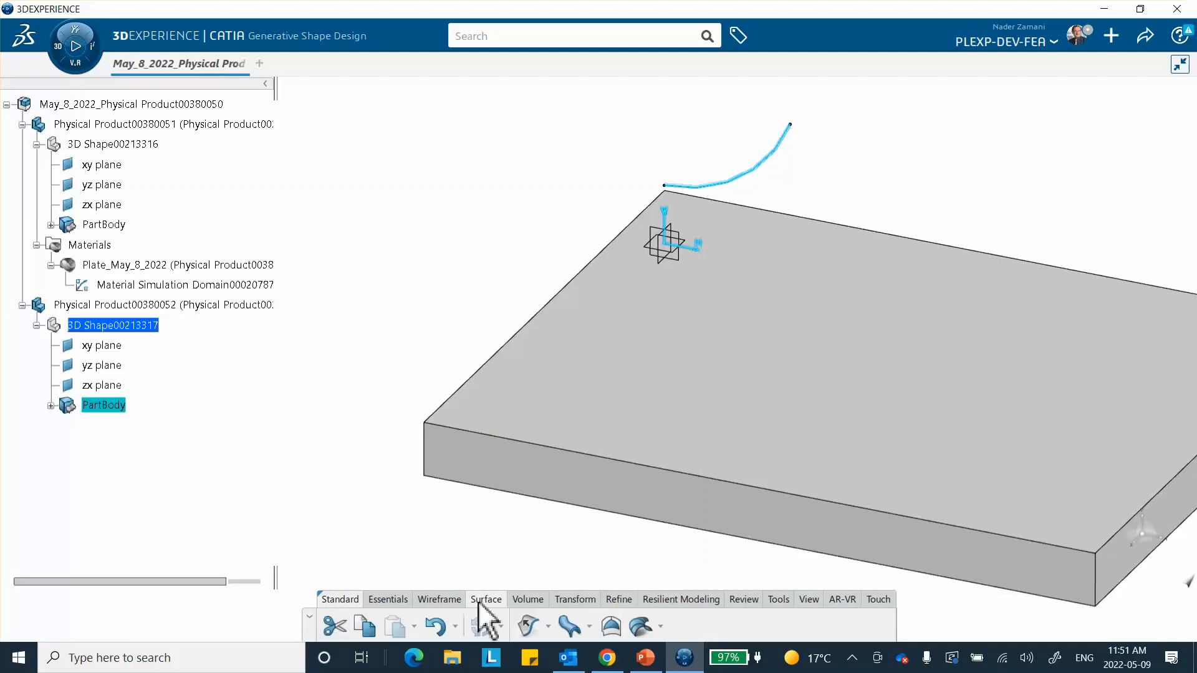
pyautogui.click(525, 623)
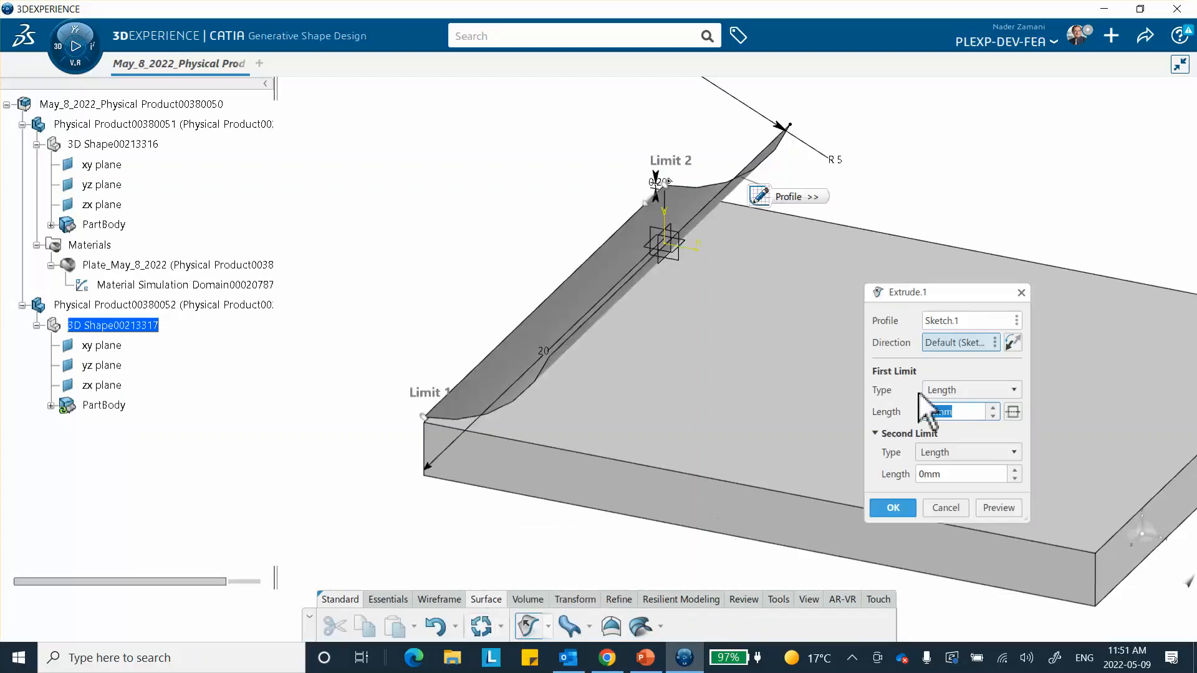
pyautogui.click(889, 514)
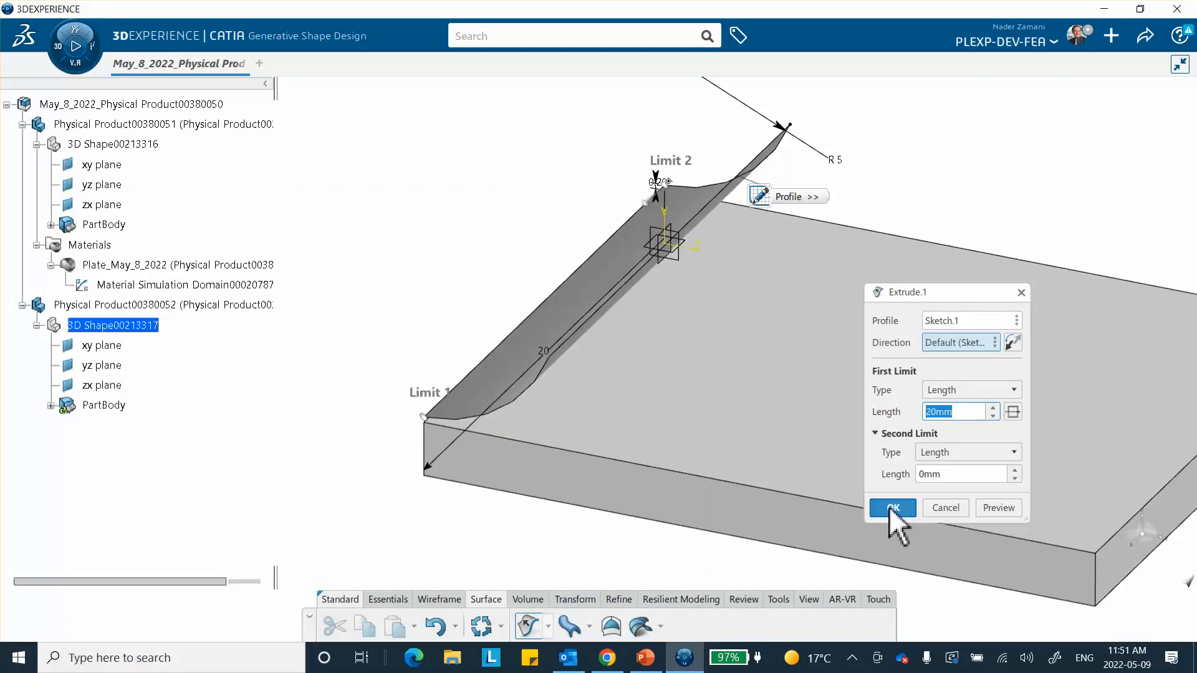
pyautogui.moveTo(306, 427); pyautogui.dragTo(402, 452, button='middle')
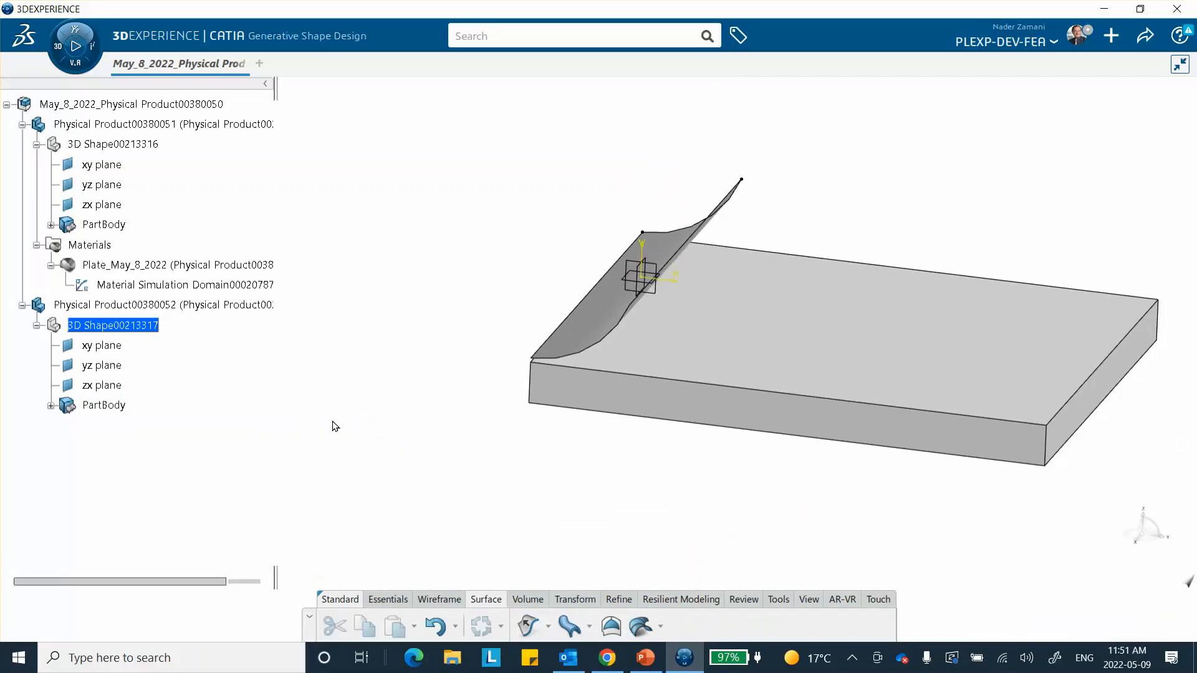
# Step: Create a new core material titled Punch_May_8_2022
pyautogui.click(779, 600)
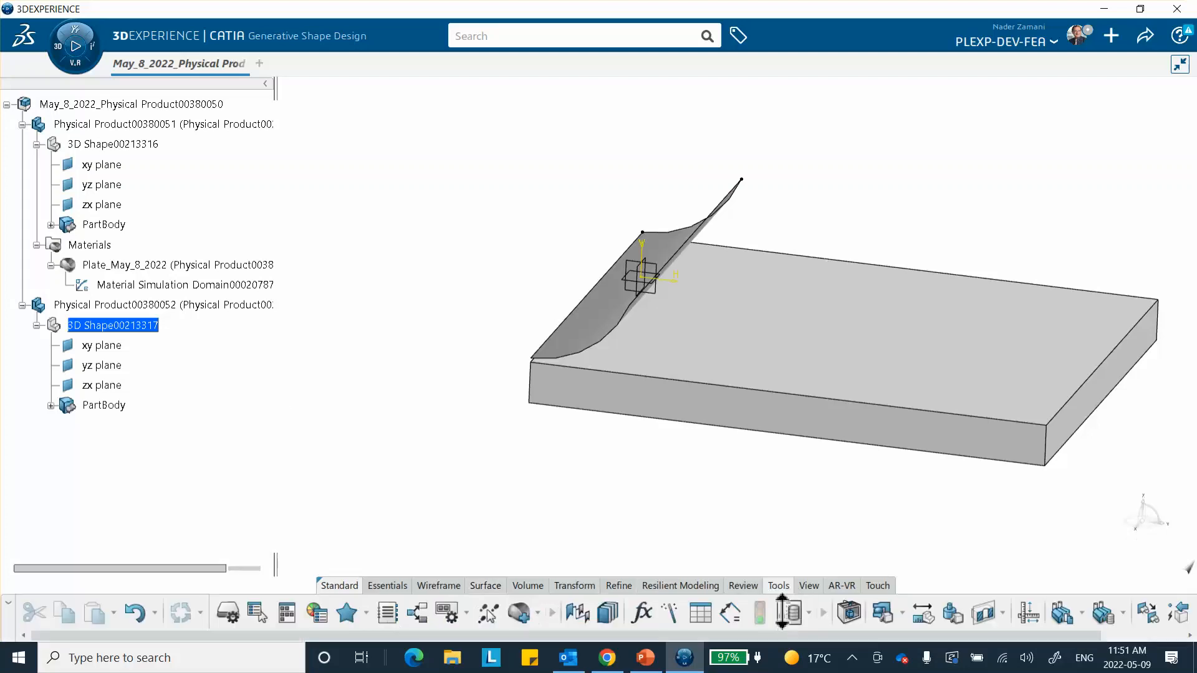
pyautogui.click(521, 612)
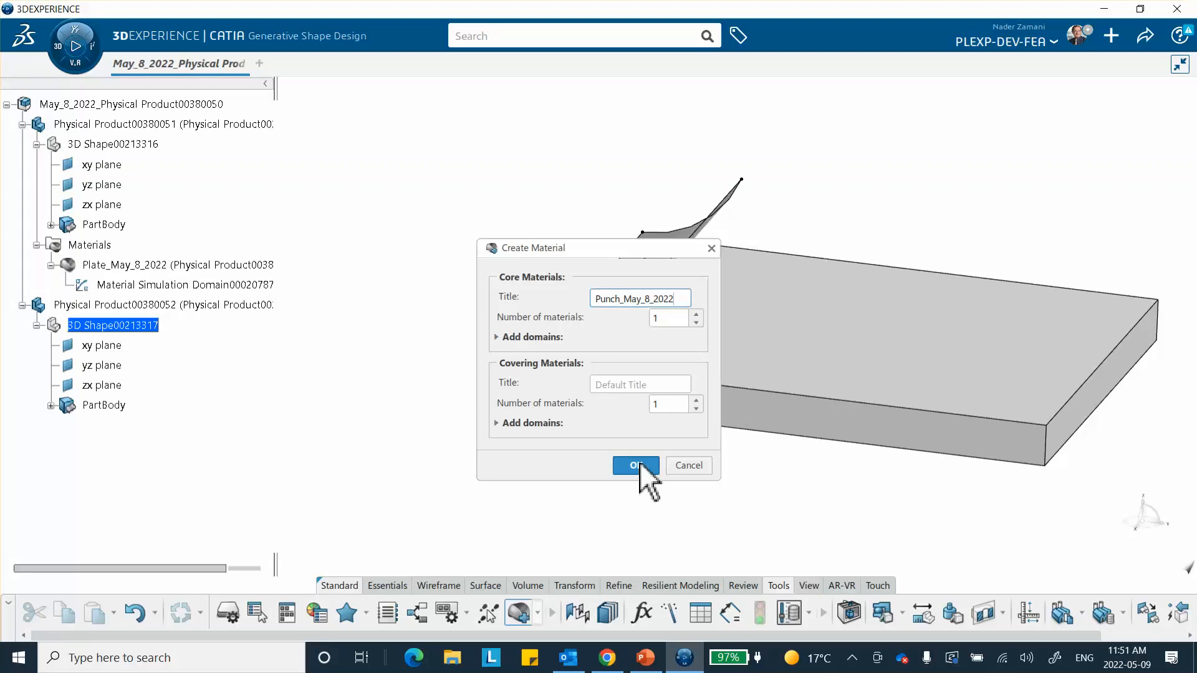
pyautogui.click(640, 464)
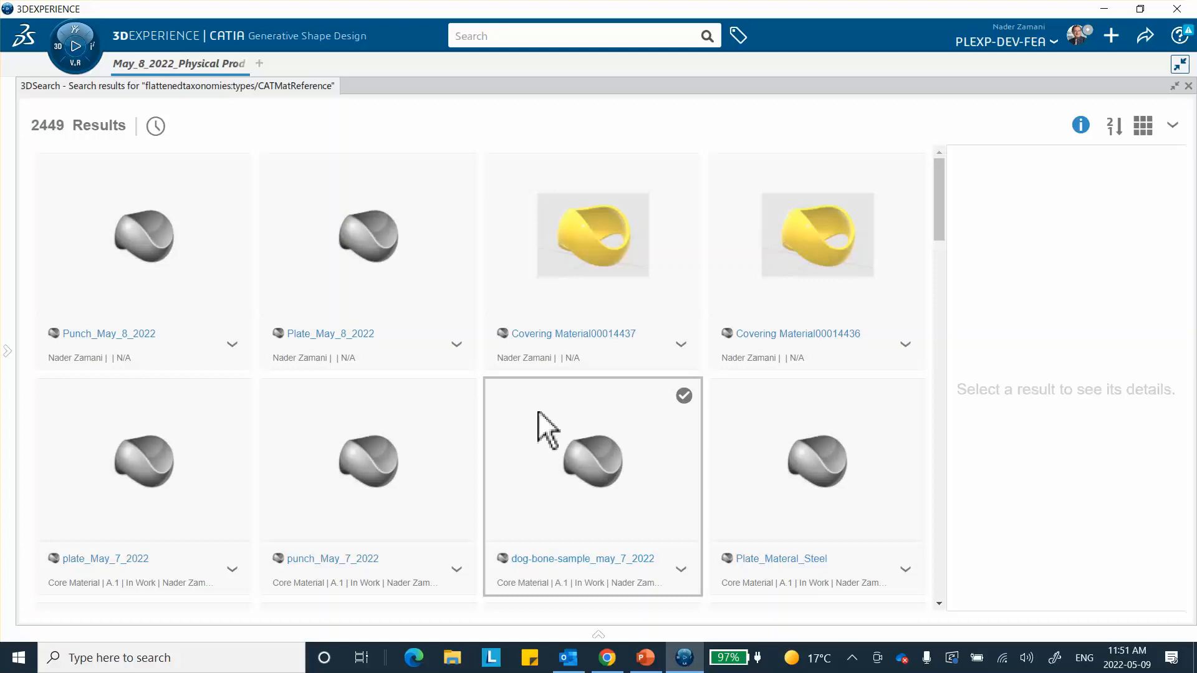
# Step: Apply the Punch_May_8_2022 material to the cylinder part, Physical Product00380052
pyautogui.click(169, 252)
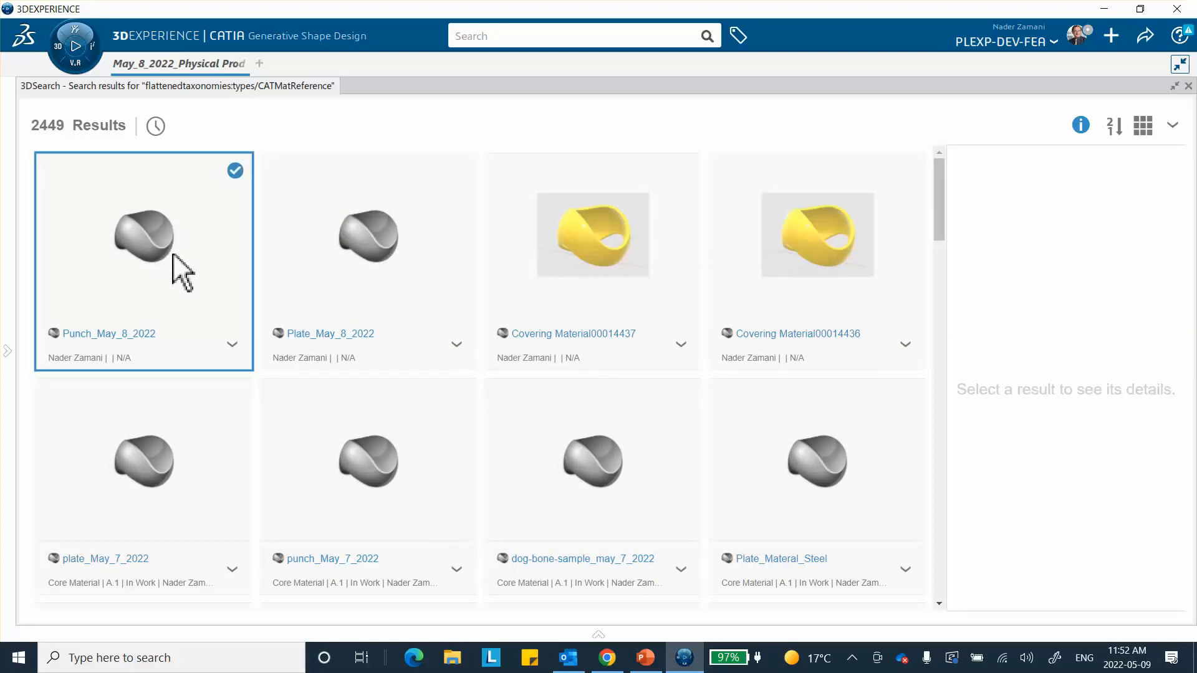
pyautogui.rightClick(169, 246)
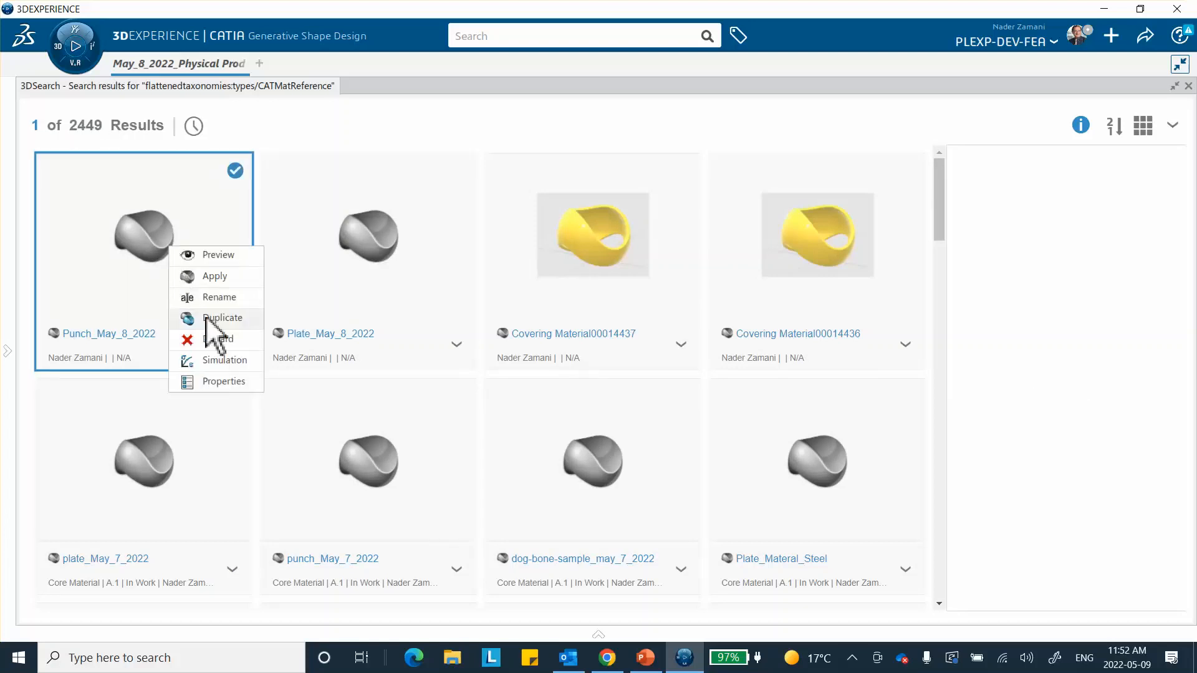
pyautogui.click(215, 278)
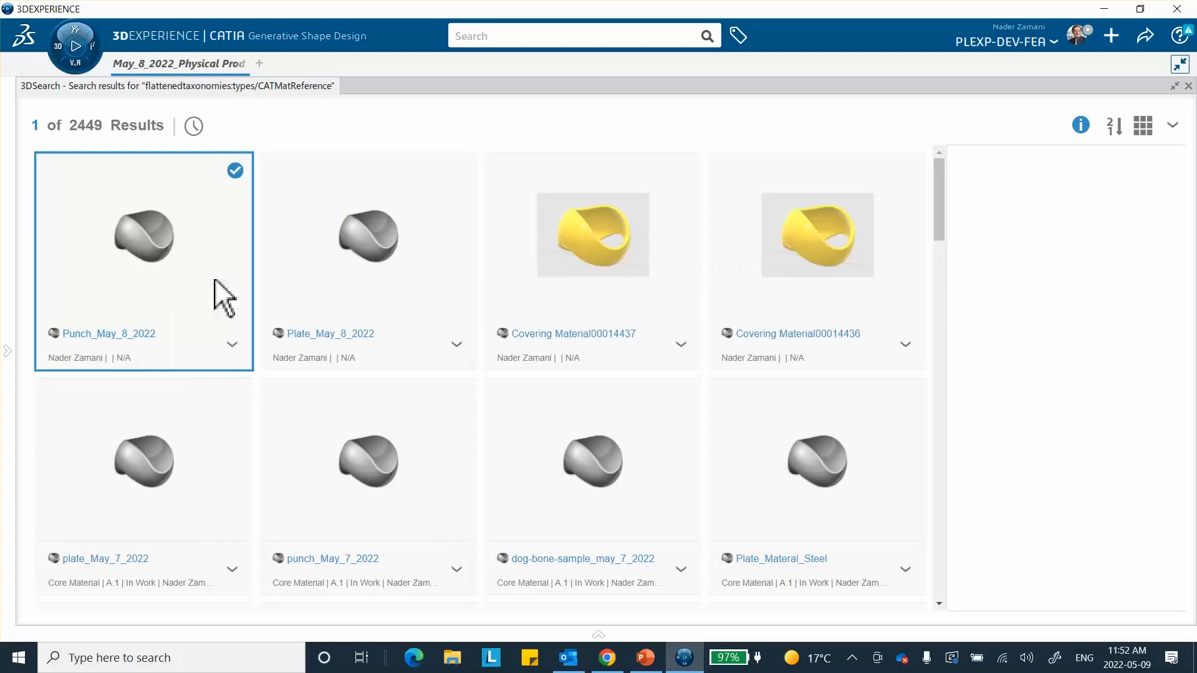
pyautogui.click(1187, 85)
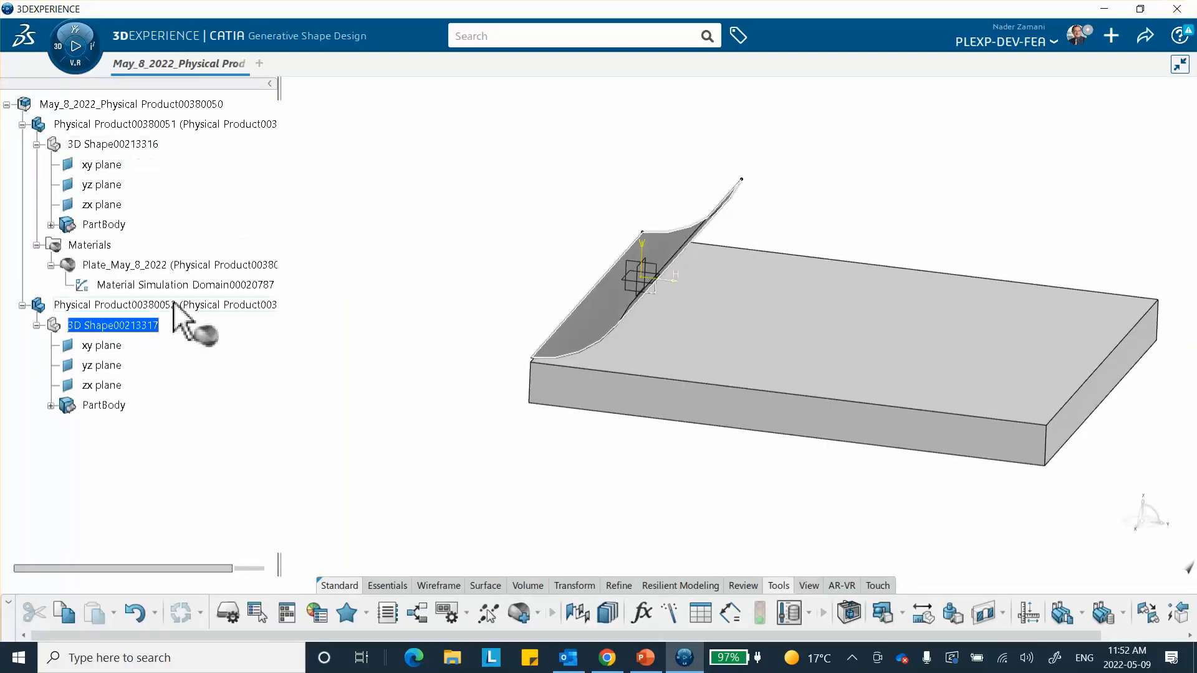
pyautogui.click(376, 332)
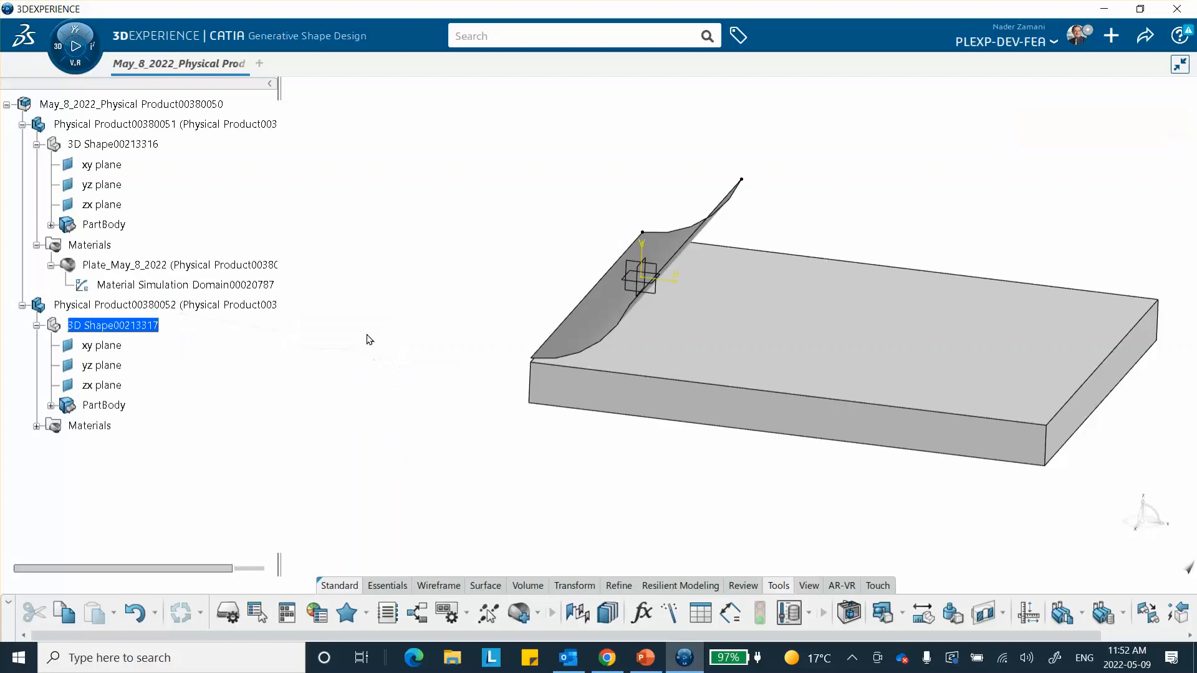
# Step: Define isotropic elastic behavior in the Punch_May_8_2022 material's simulation domain, with a Young's modulus of 200000 MPa and a Poisson's ratio of 0.3
pyautogui.click(37, 426)
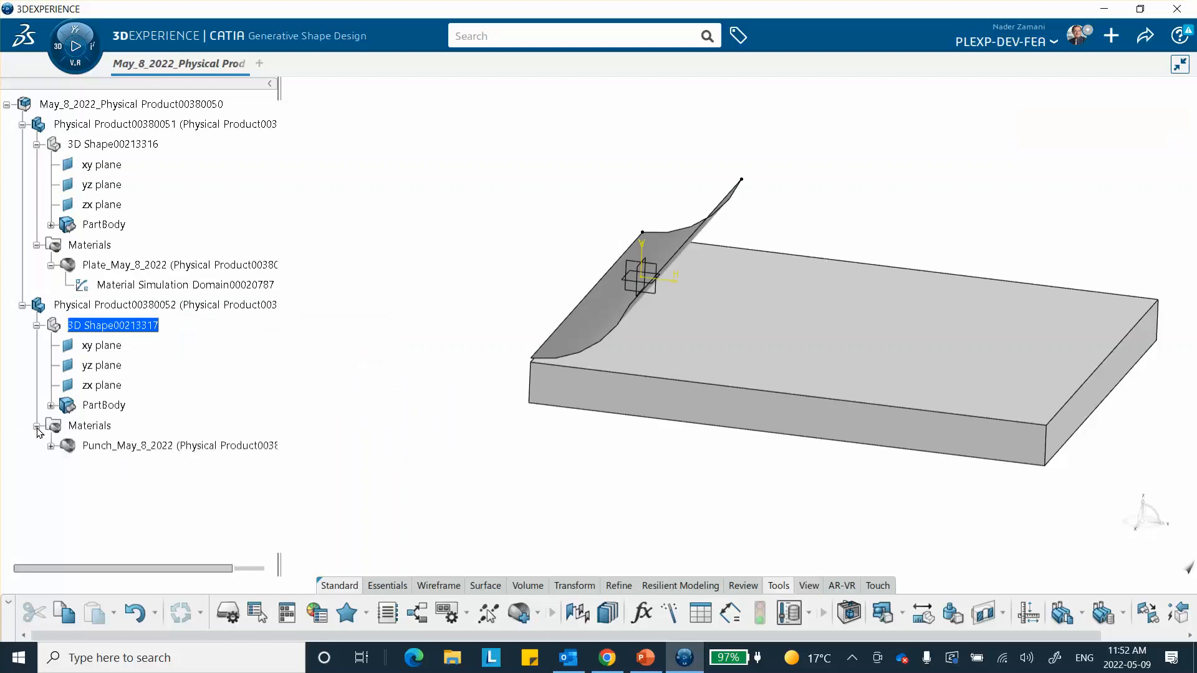
pyautogui.click(50, 446)
pyautogui.click(138, 465)
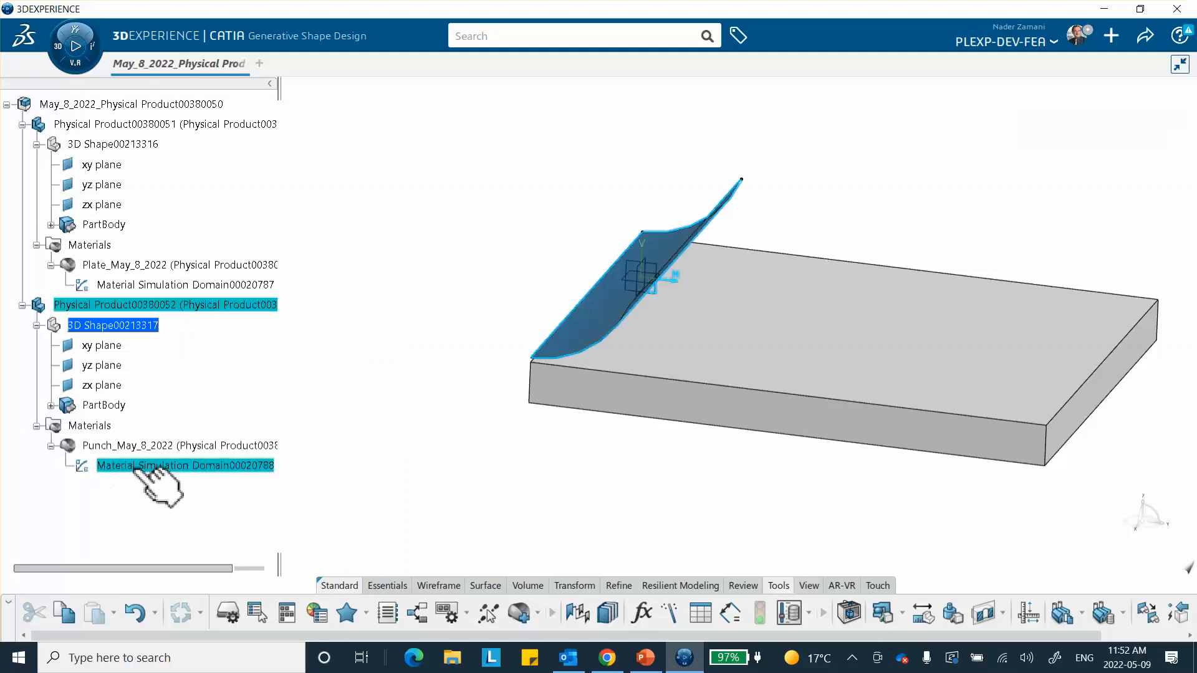
pyautogui.doubleClick(137, 466)
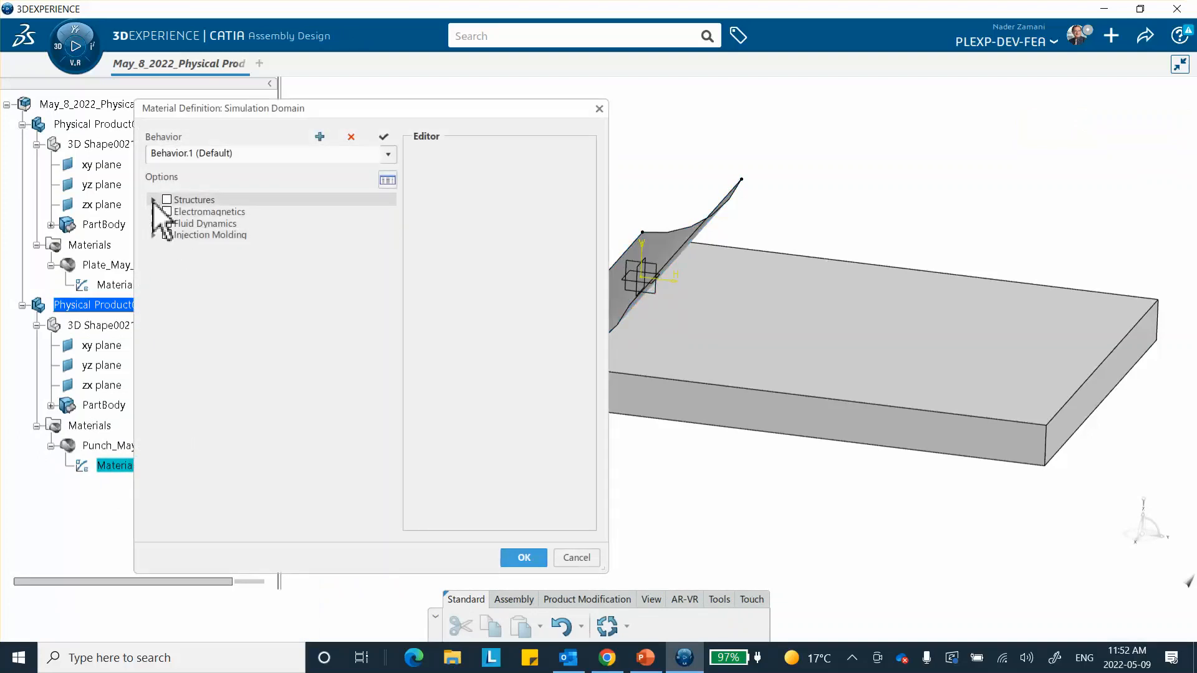
pyautogui.click(153, 200)
pyautogui.click(164, 223)
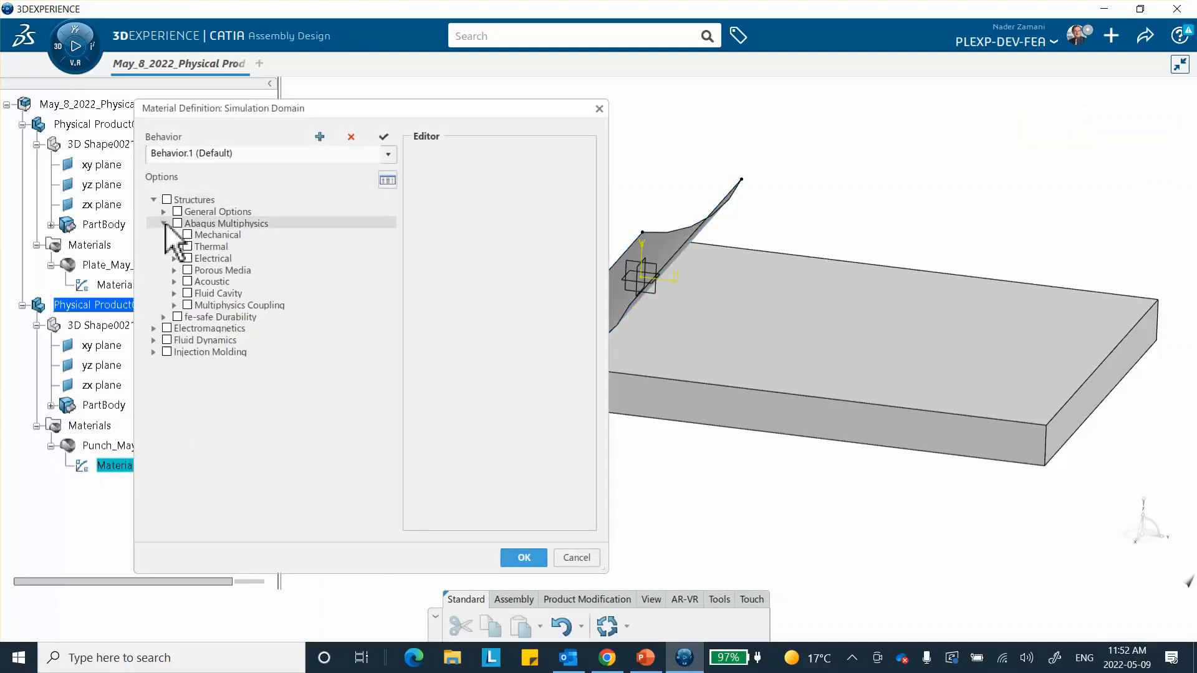
pyautogui.click(174, 235)
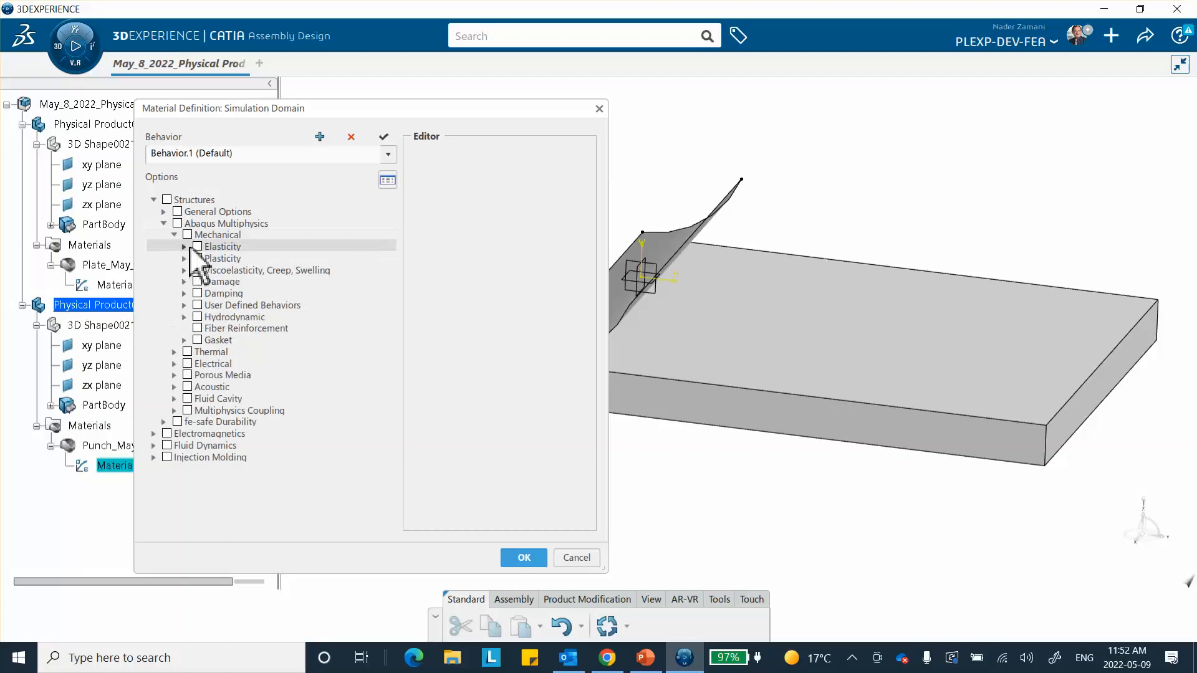
pyautogui.click(186, 247)
pyautogui.click(208, 258)
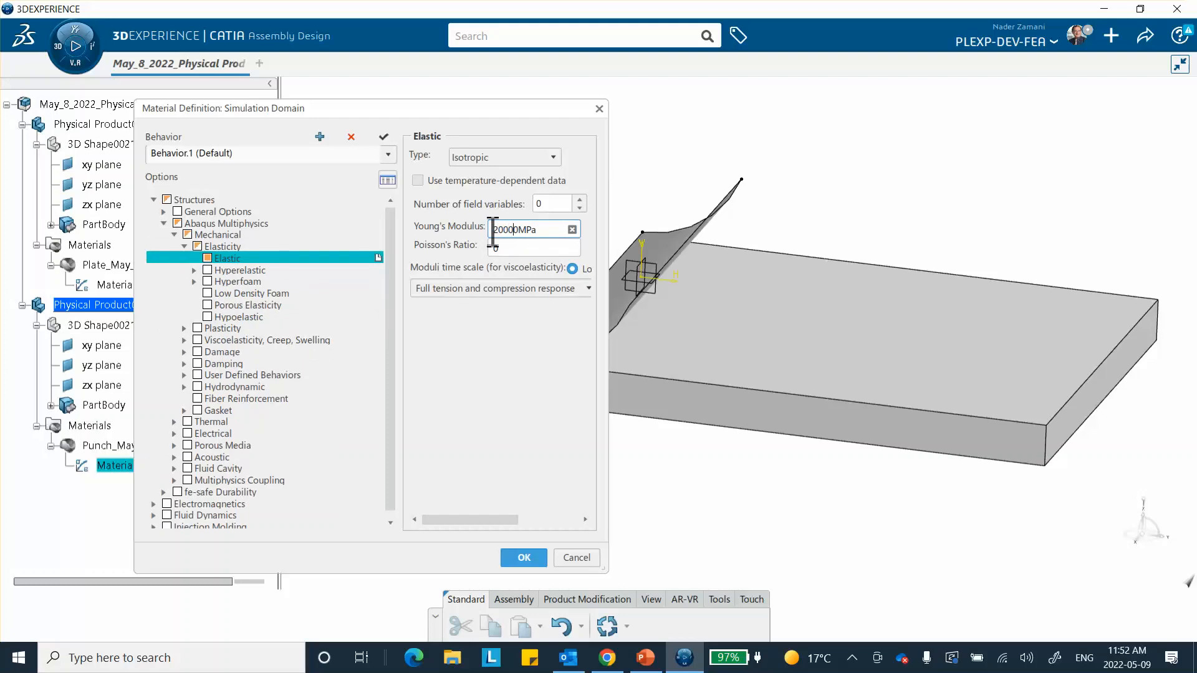
pyautogui.press('Tab')
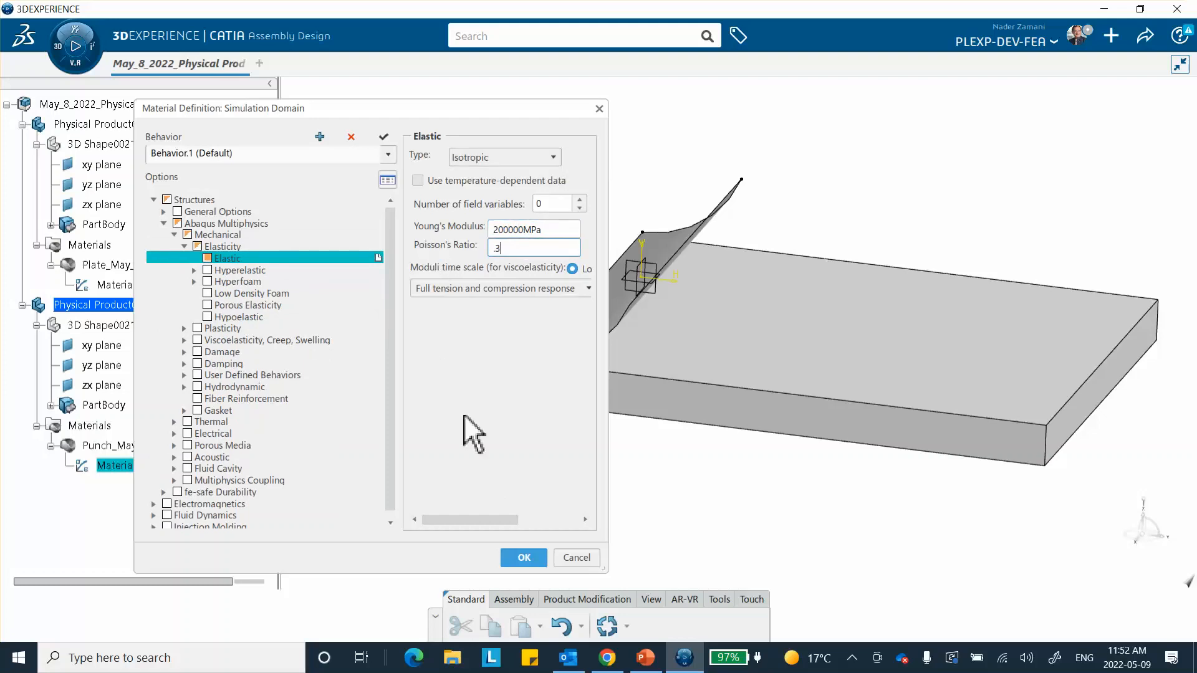
pyautogui.click(524, 557)
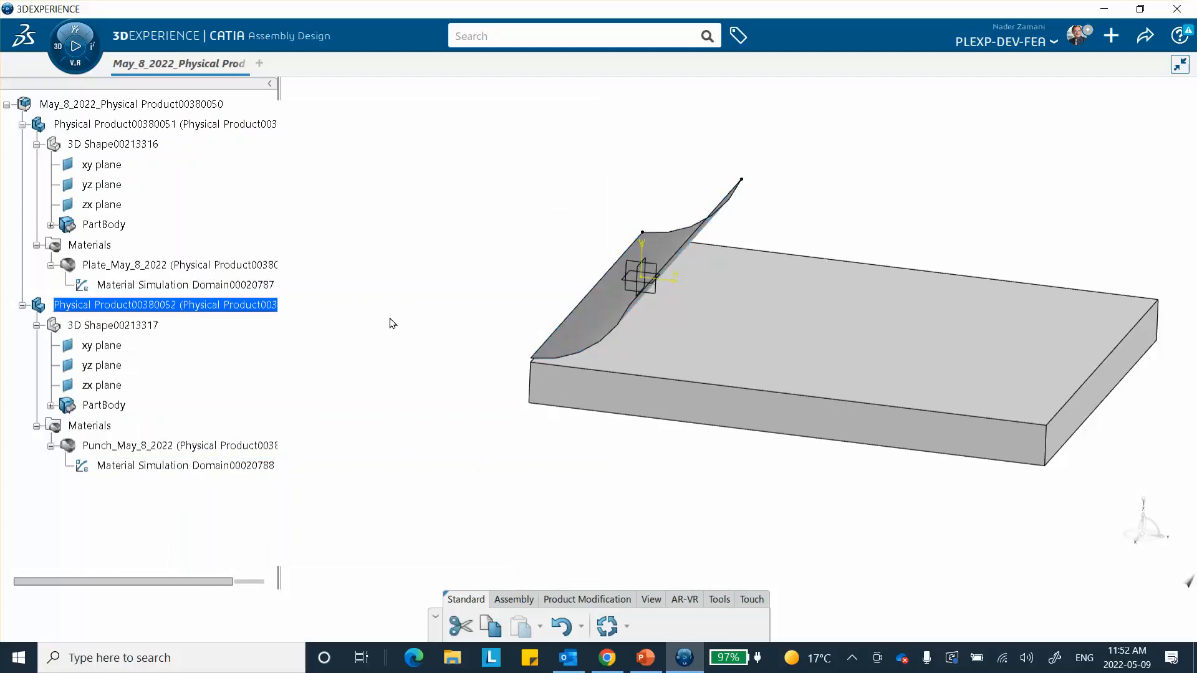
# Step: Save the root assembly May_8_2022_Physical Product00380050 with its parts and materials
pyautogui.moveTo(392, 323); pyautogui.dragTo(320, 231, button='middle')
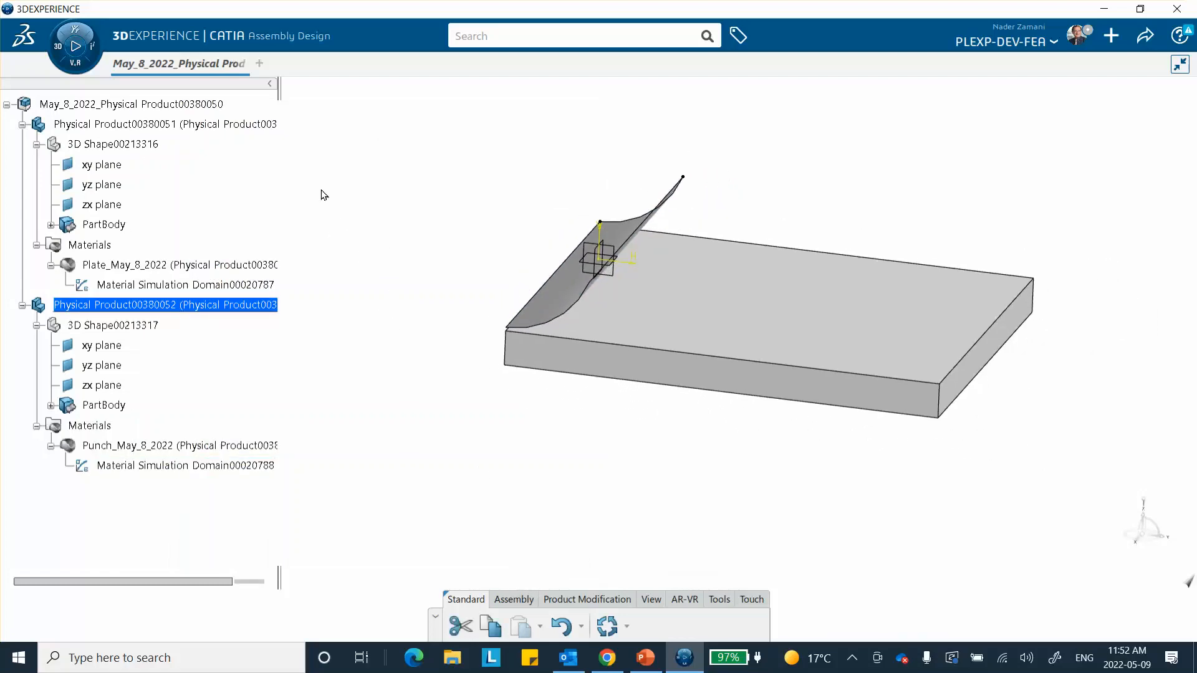
pyautogui.click(149, 104)
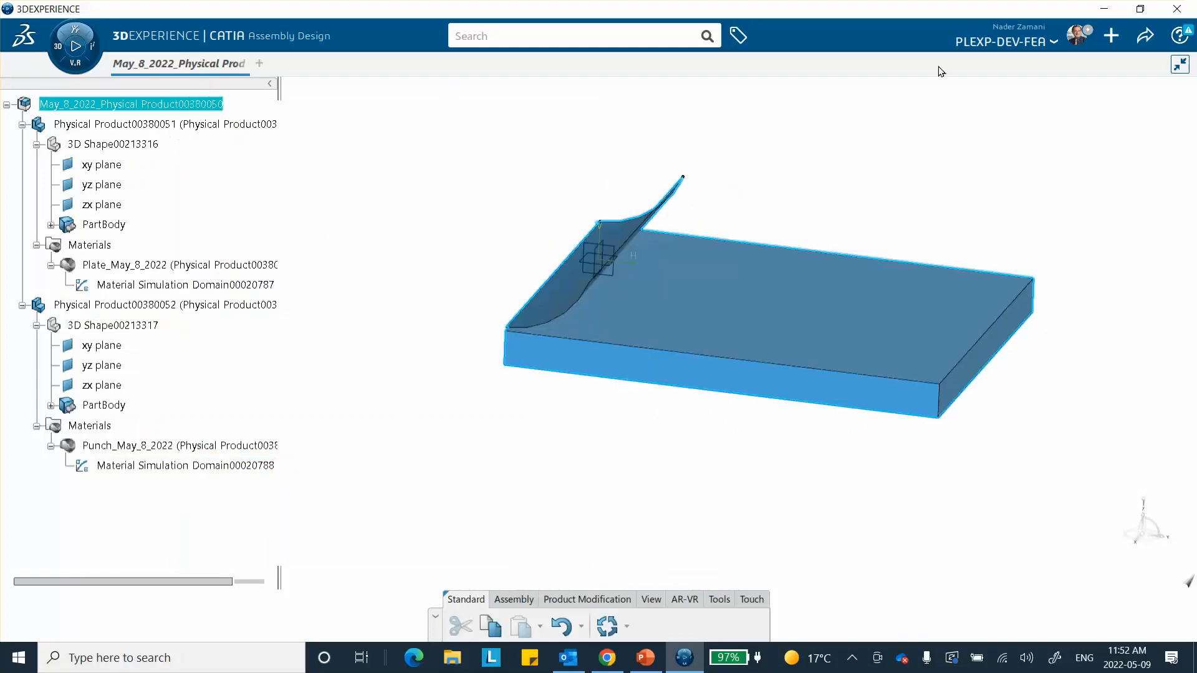
pyautogui.click(1145, 35)
pyautogui.click(1102, 69)
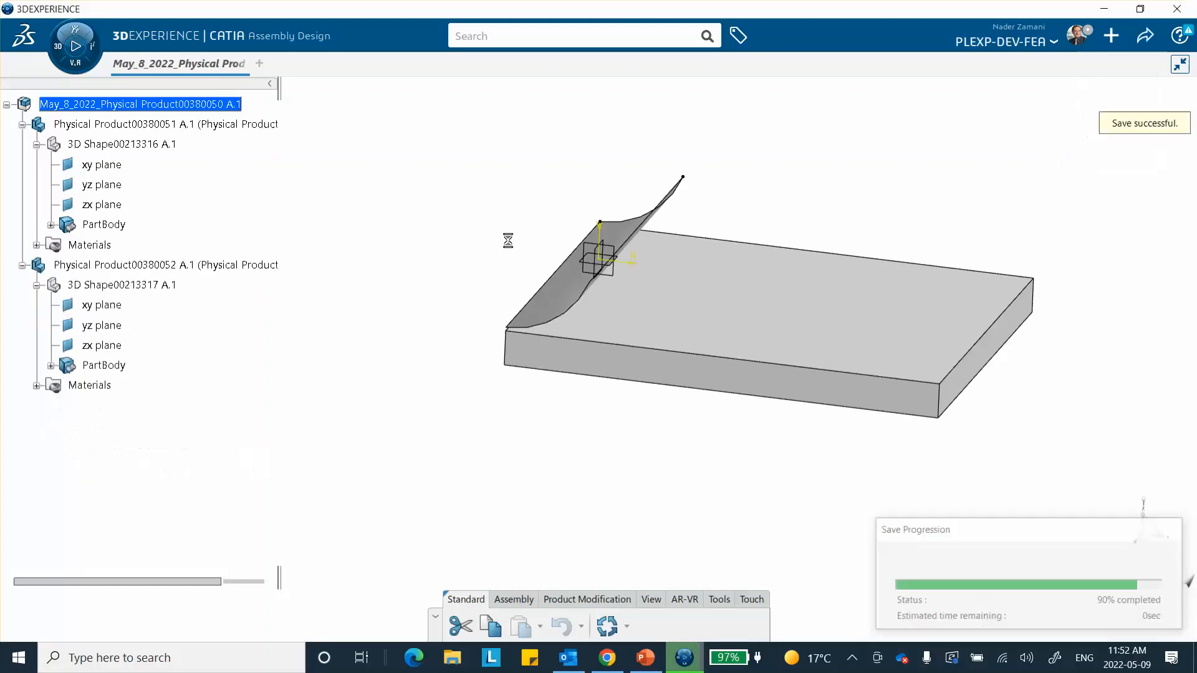
# Step: Create an empty finite element model in Structural Model Creation, with both the plate and punch products as contributing shapes
pyautogui.click(56, 49)
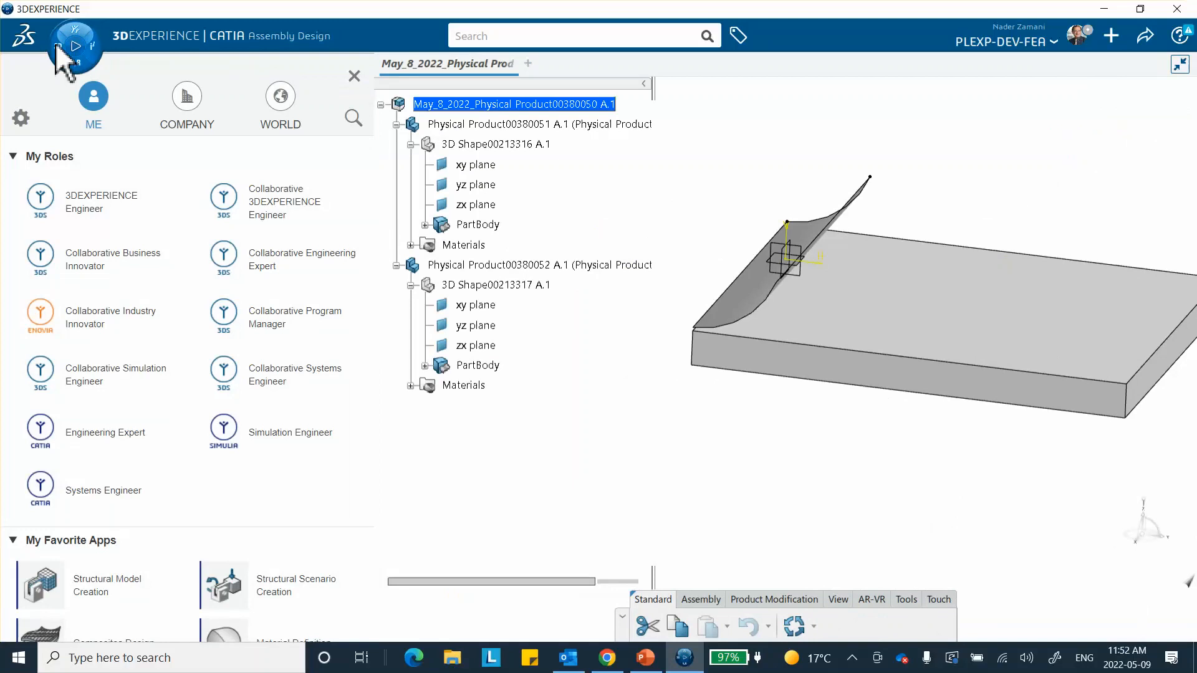
pyautogui.click(104, 589)
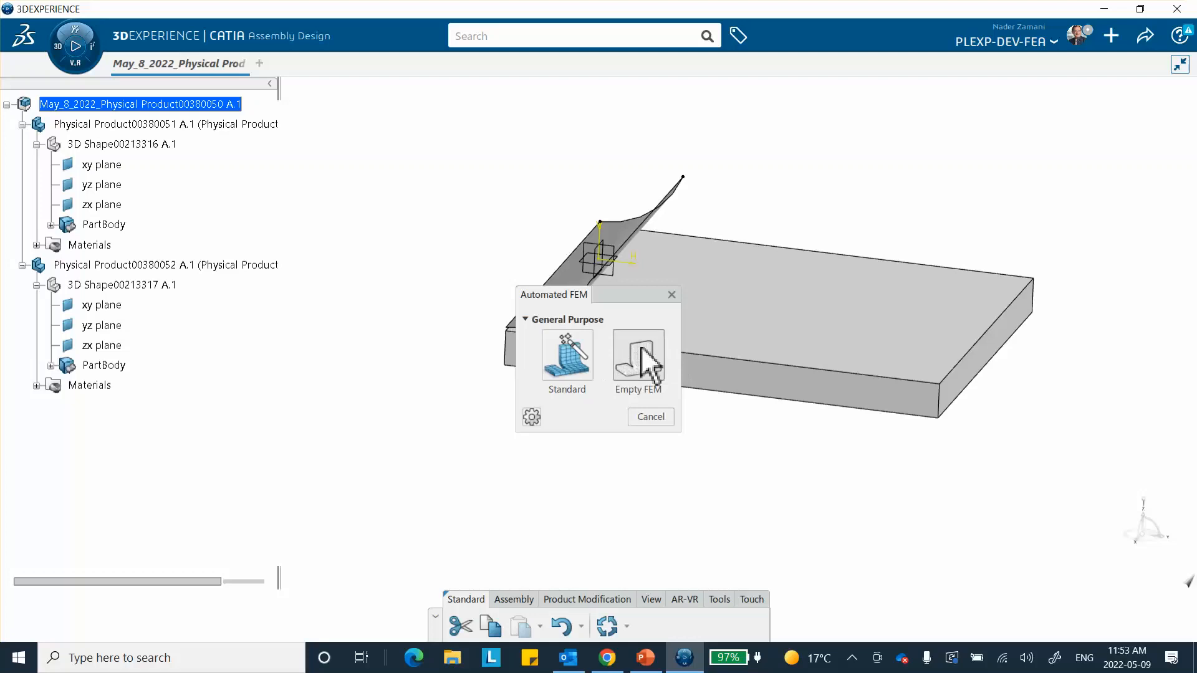
pyautogui.click(638, 361)
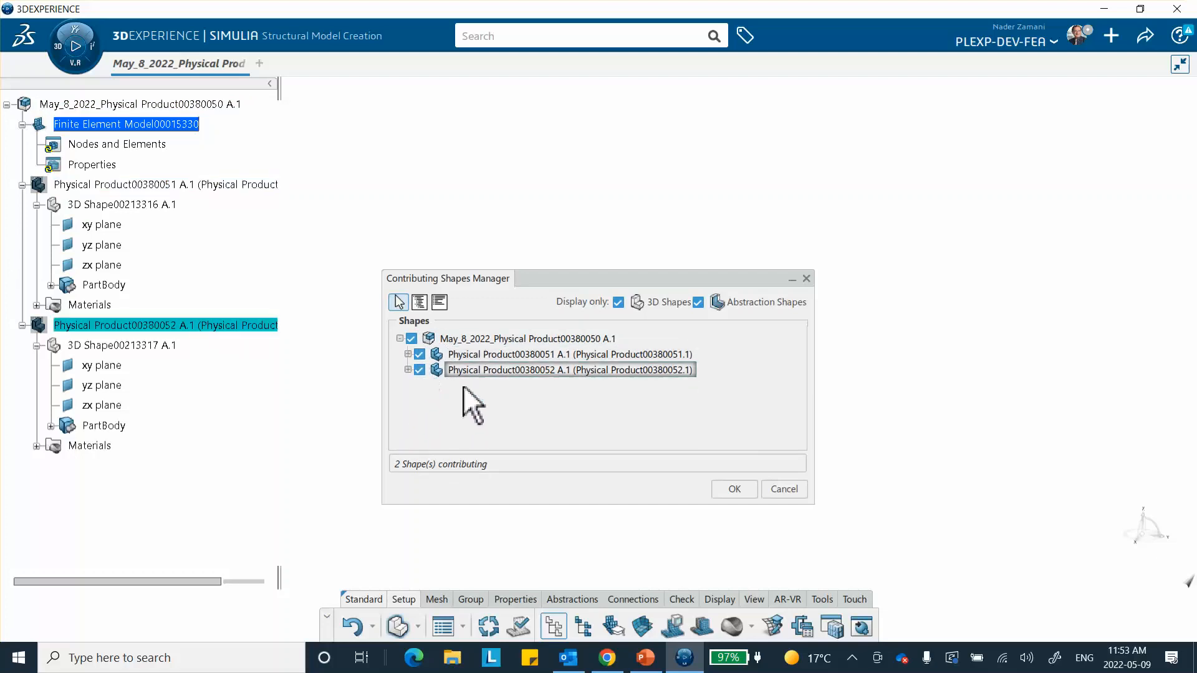
pyautogui.click(728, 488)
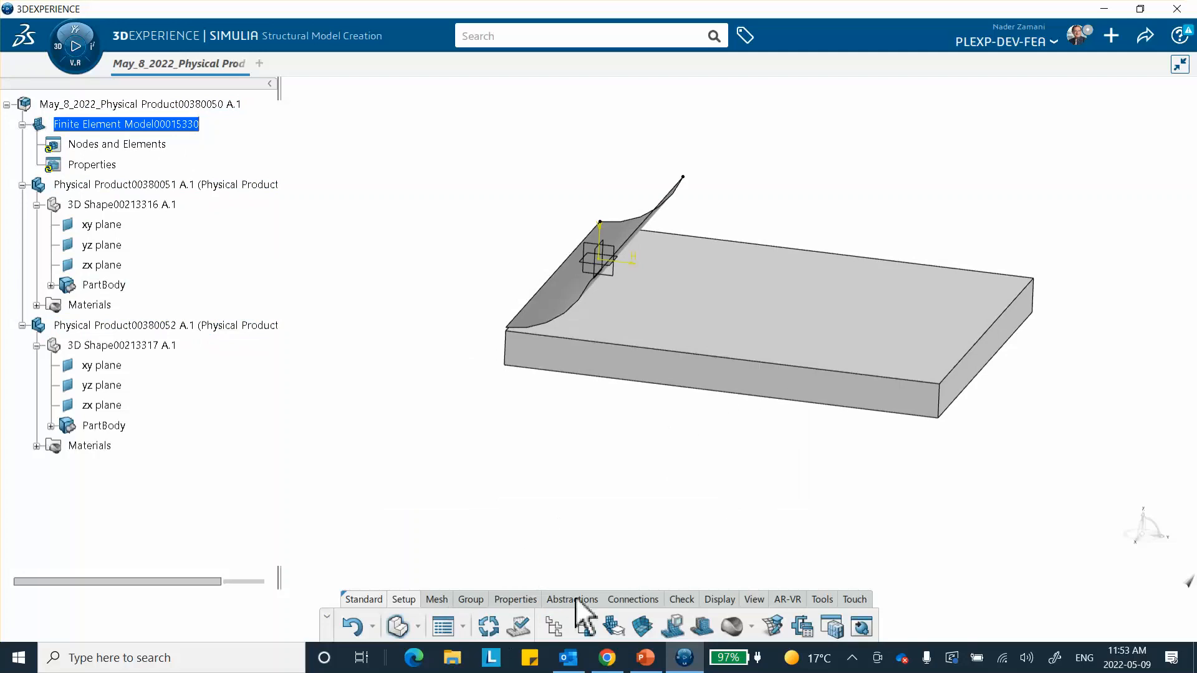
# Step: Start a Sweep 3D Mesh in the finite element model for the plate
pyautogui.click(438, 599)
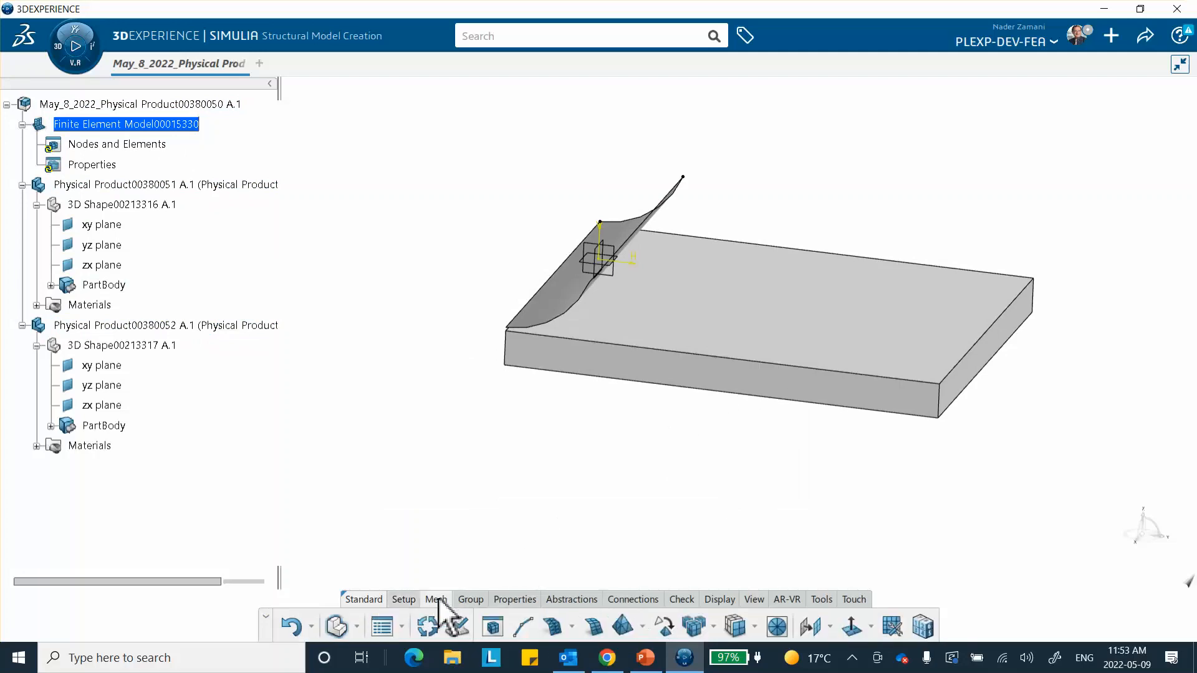
pyautogui.click(753, 626)
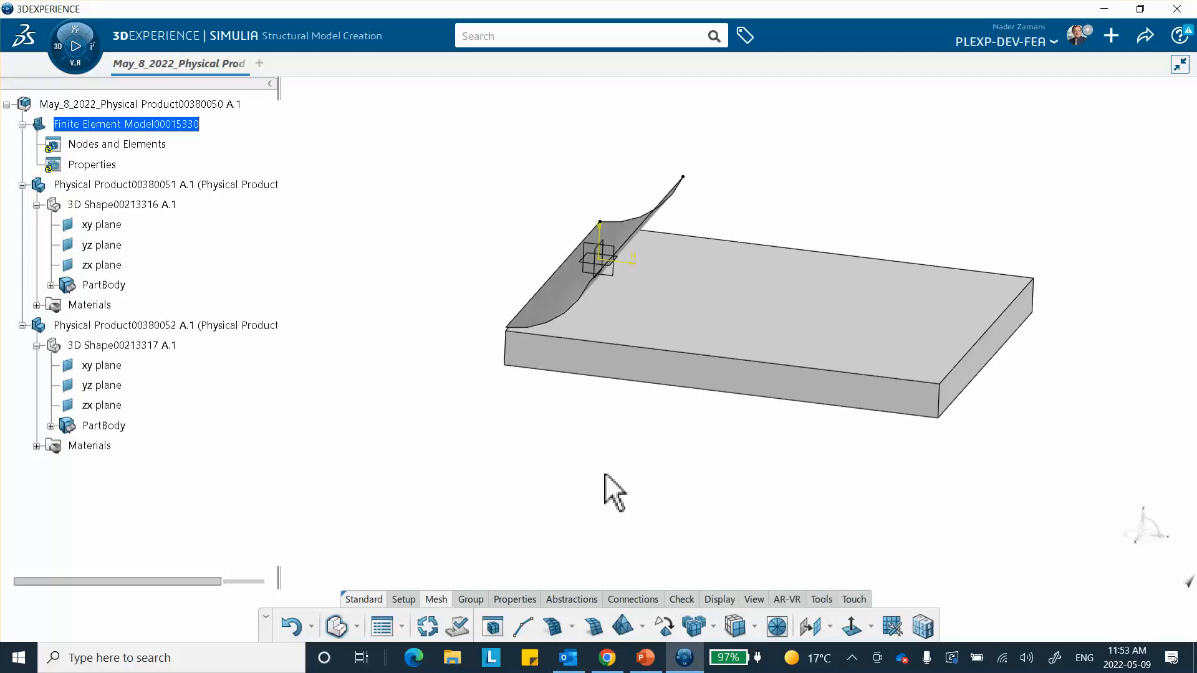
pyautogui.click(711, 627)
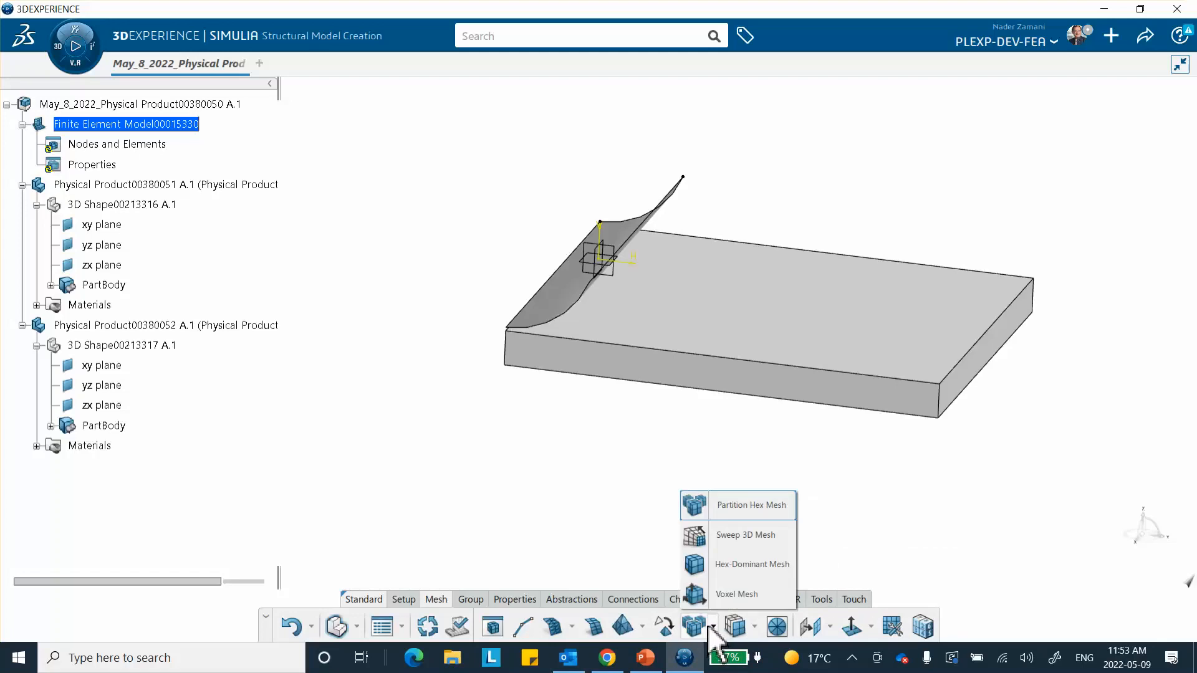
pyautogui.click(705, 535)
pyautogui.moveTo(631, 478); pyautogui.dragTo(476, 502, button='middle')
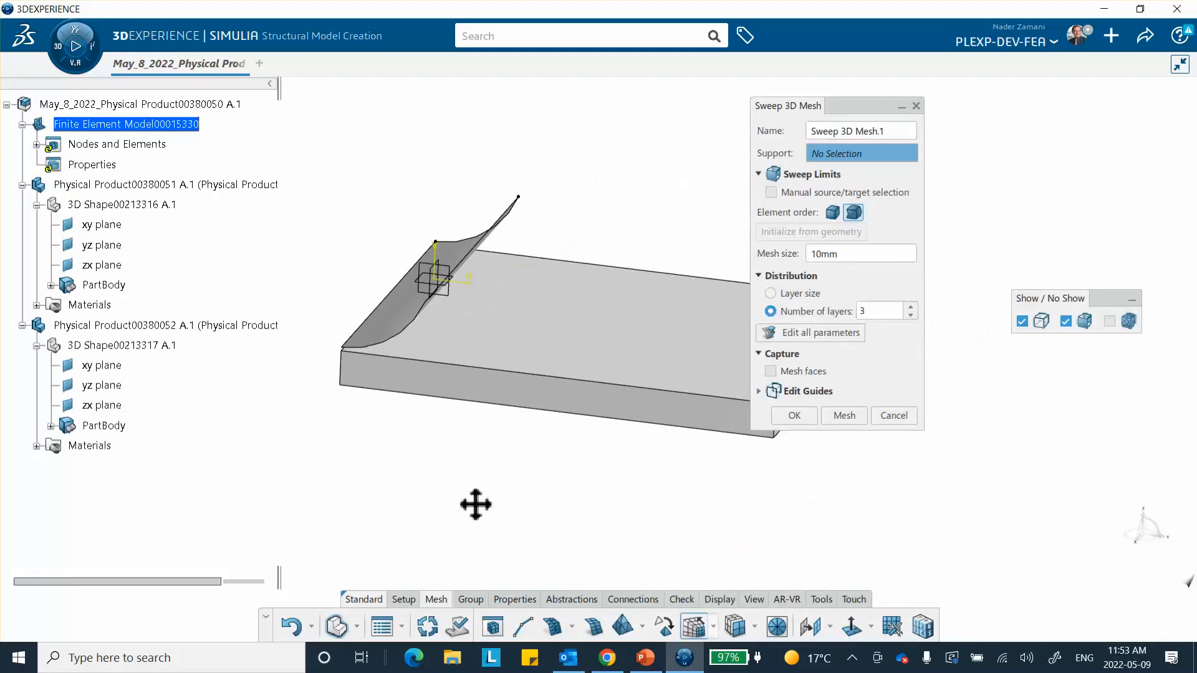
# Step: Switch to PowerPoint, check the Sweep 3D Mesh settings on slide 5, and return to 3DEXPERIENCE
pyautogui.click(644, 656)
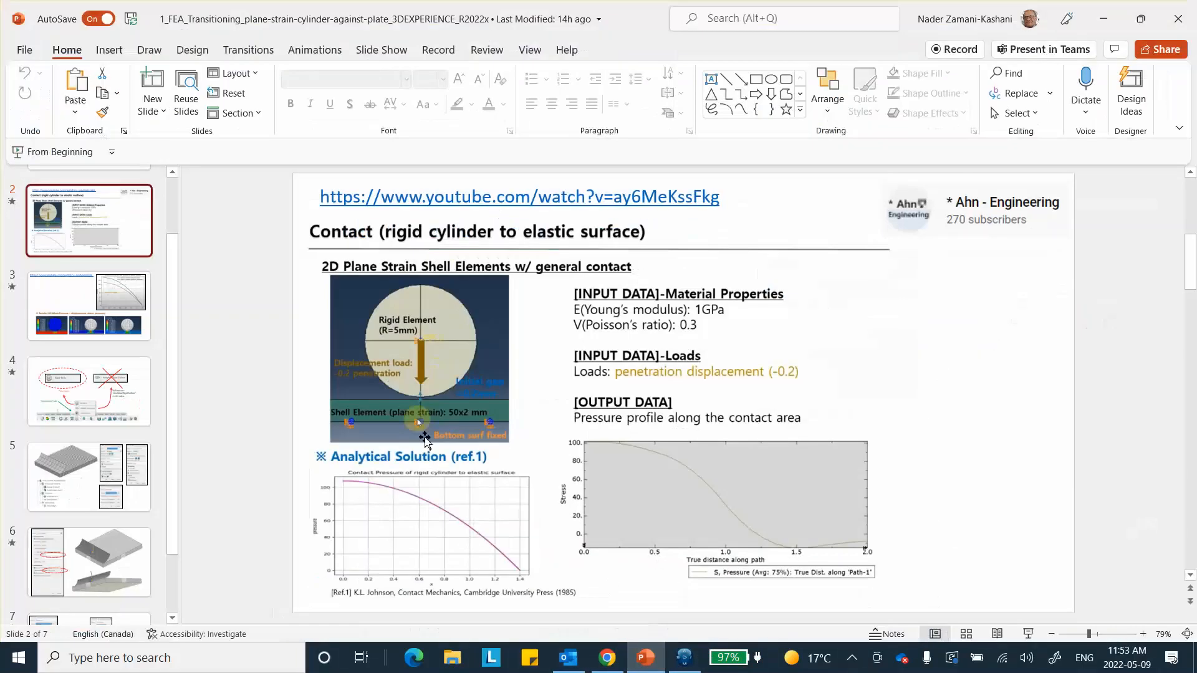
pyautogui.click(89, 477)
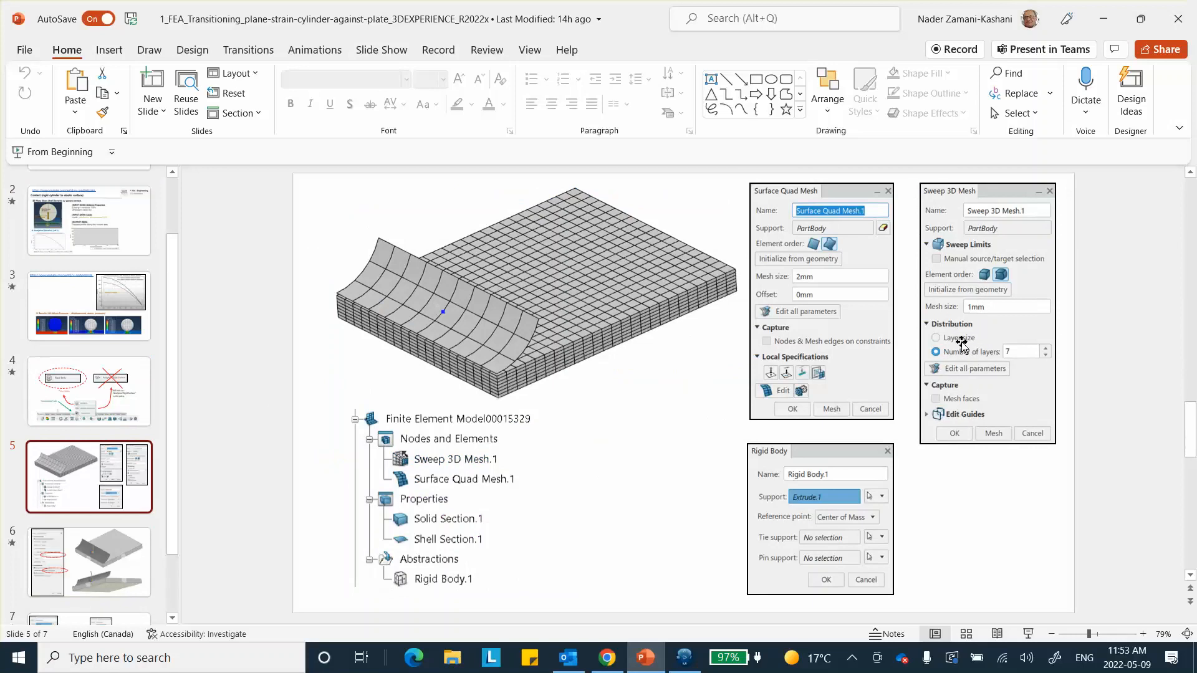
pyautogui.click(1104, 23)
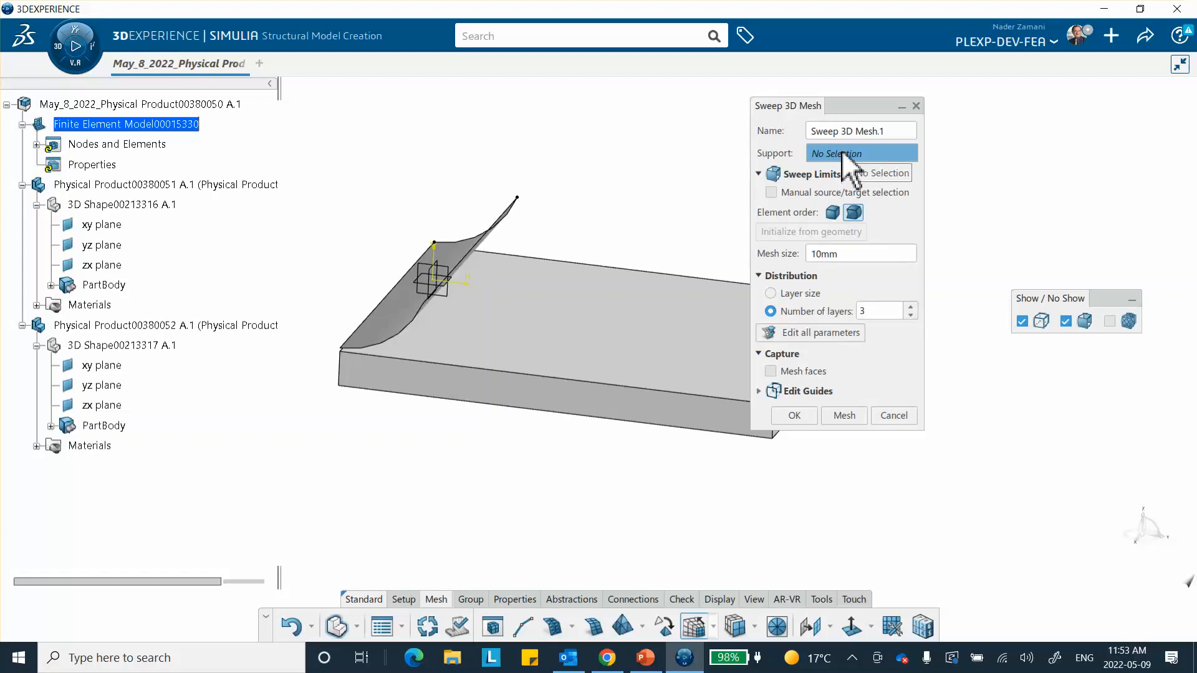
pyautogui.click(613, 346)
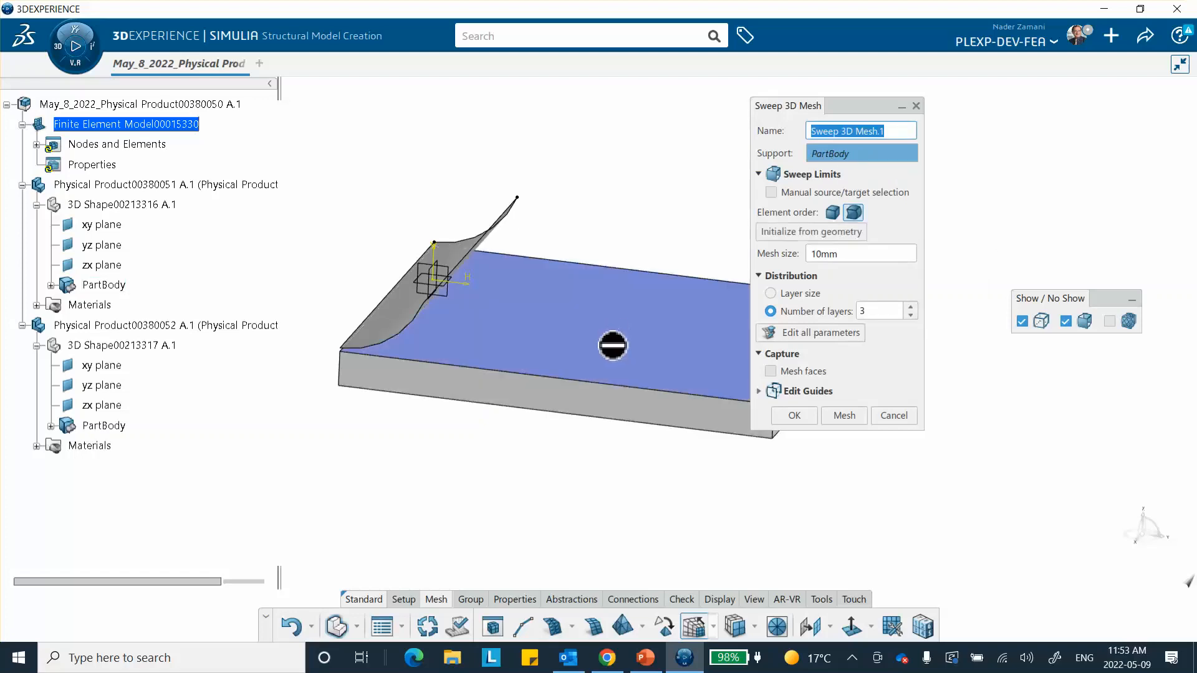
pyautogui.rightClick(881, 158)
pyautogui.click(913, 169)
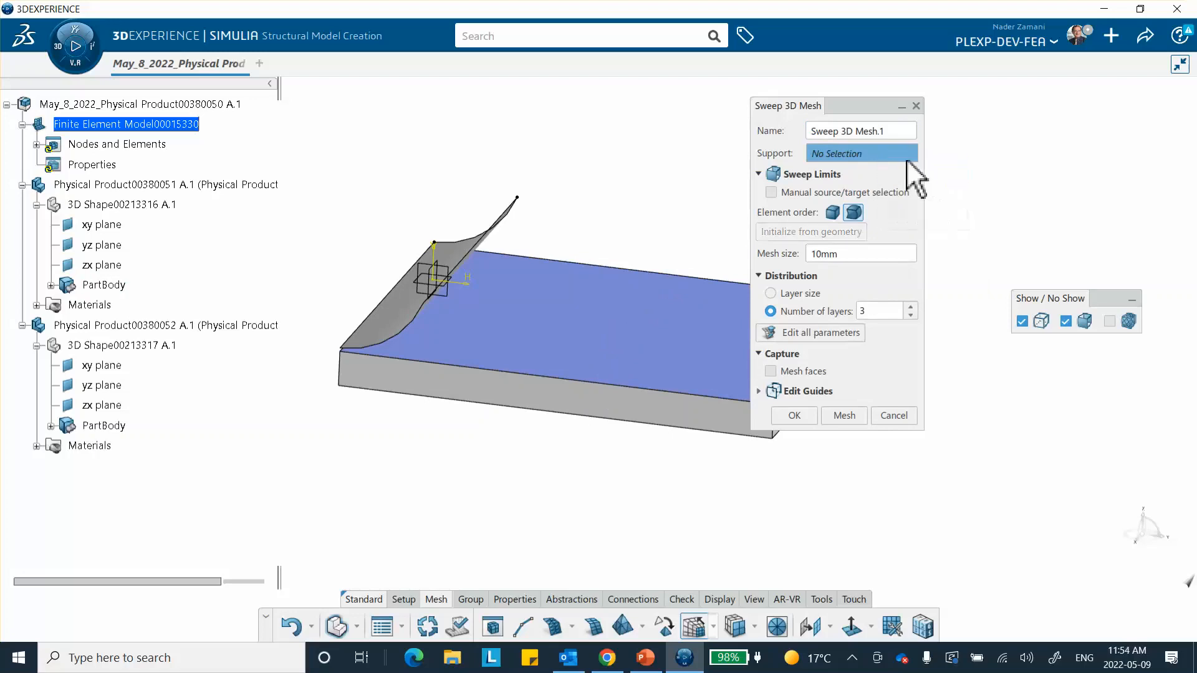
# Step: Generate the sweep mesh on the plate's PartBody with a 1 mm mesh size and 7 layers, and accept it
pyautogui.click(617, 406)
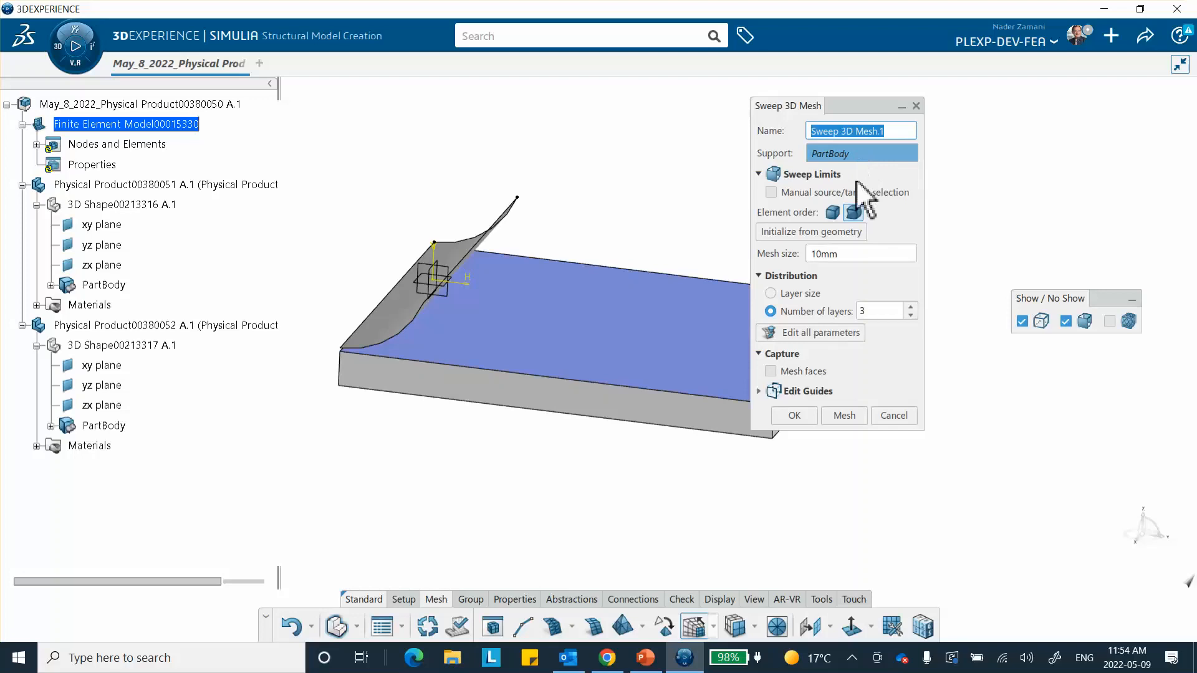
pyautogui.moveTo(673, 348); pyautogui.dragTo(648, 437, button='middle')
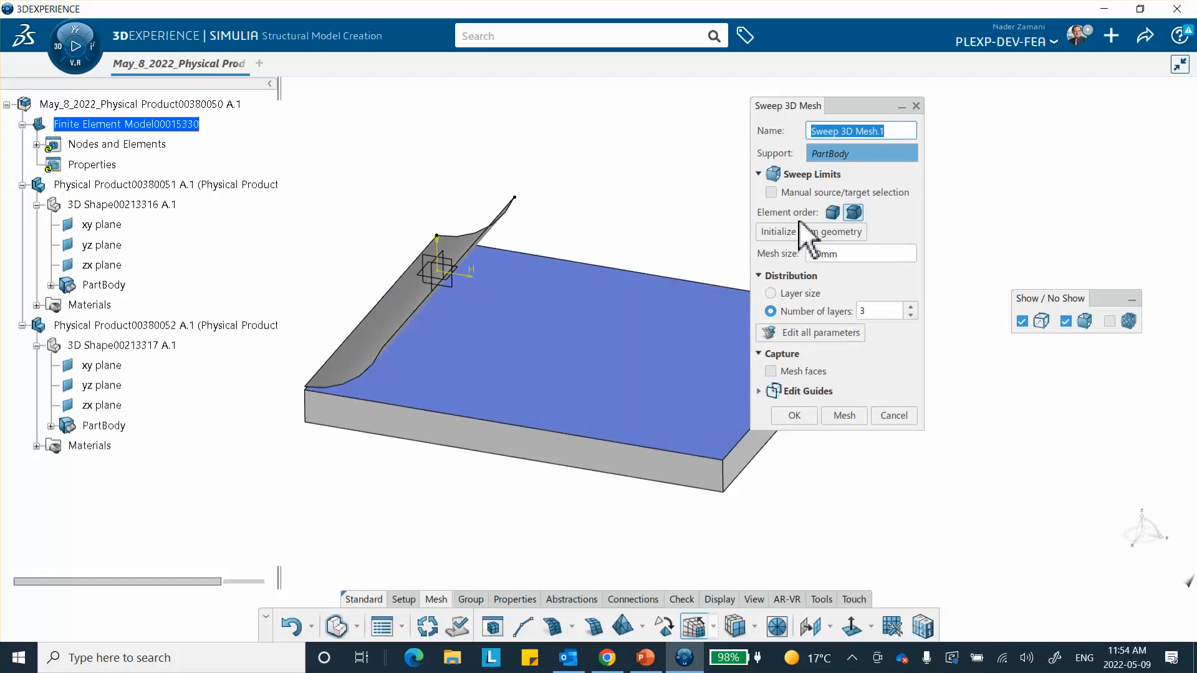
pyautogui.doubleClick(846, 253)
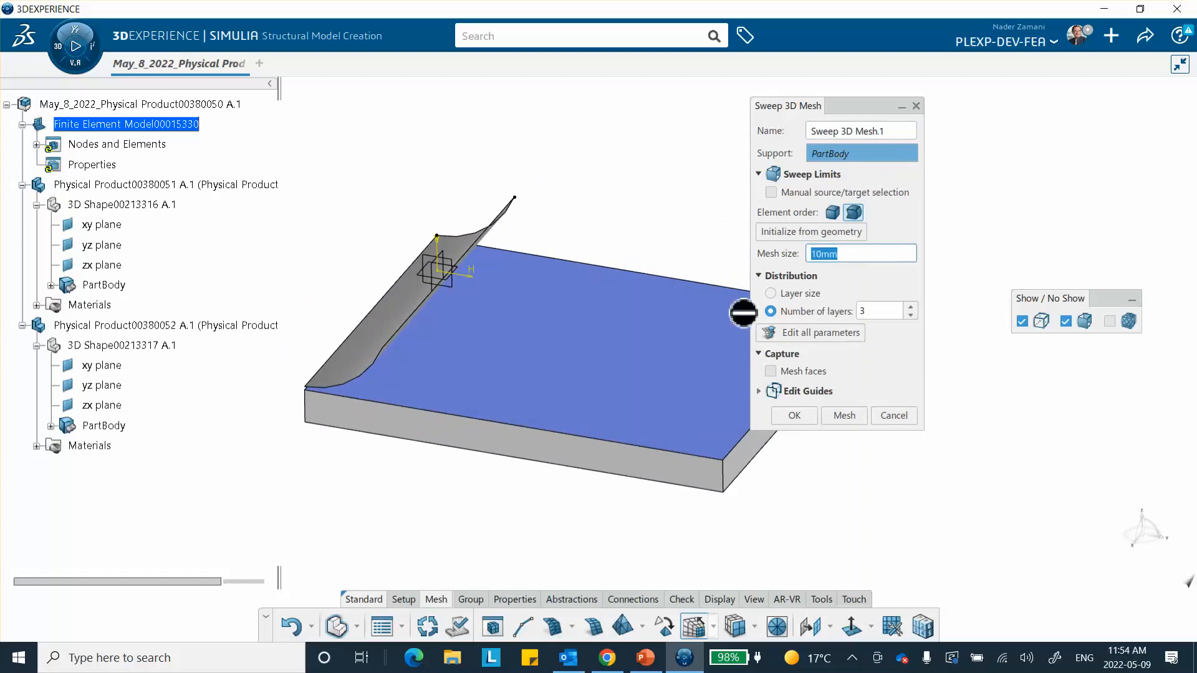
pyautogui.write('1mm')
pyautogui.press('Return')
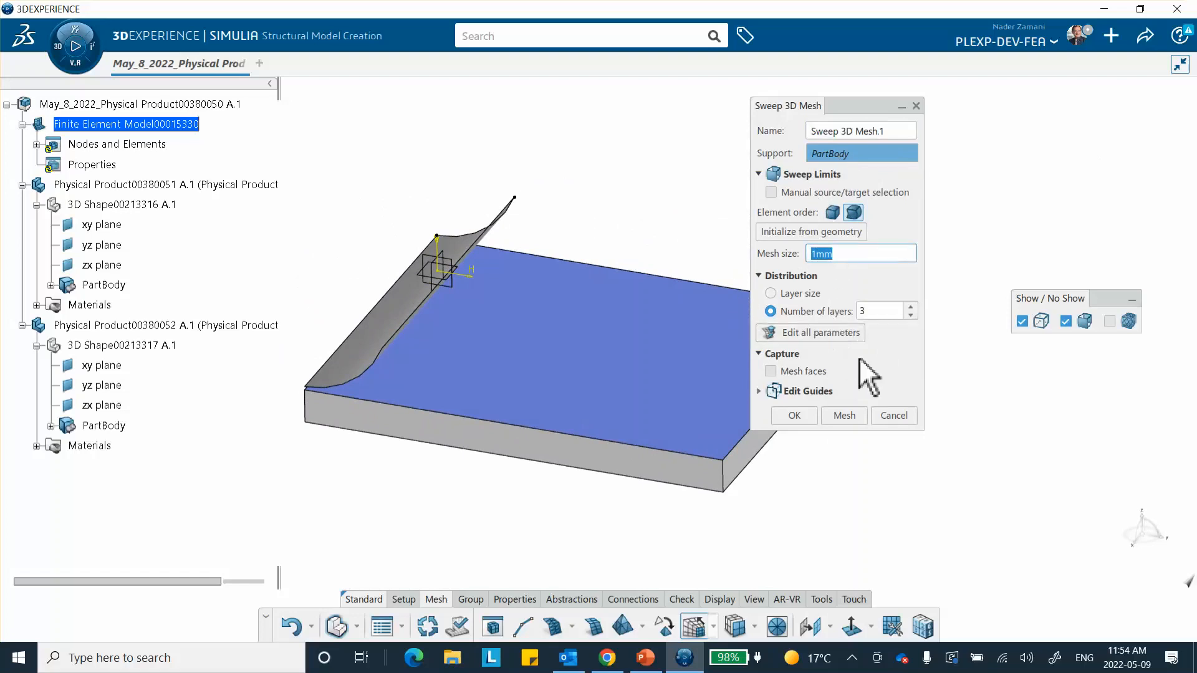
pyautogui.click(911, 307)
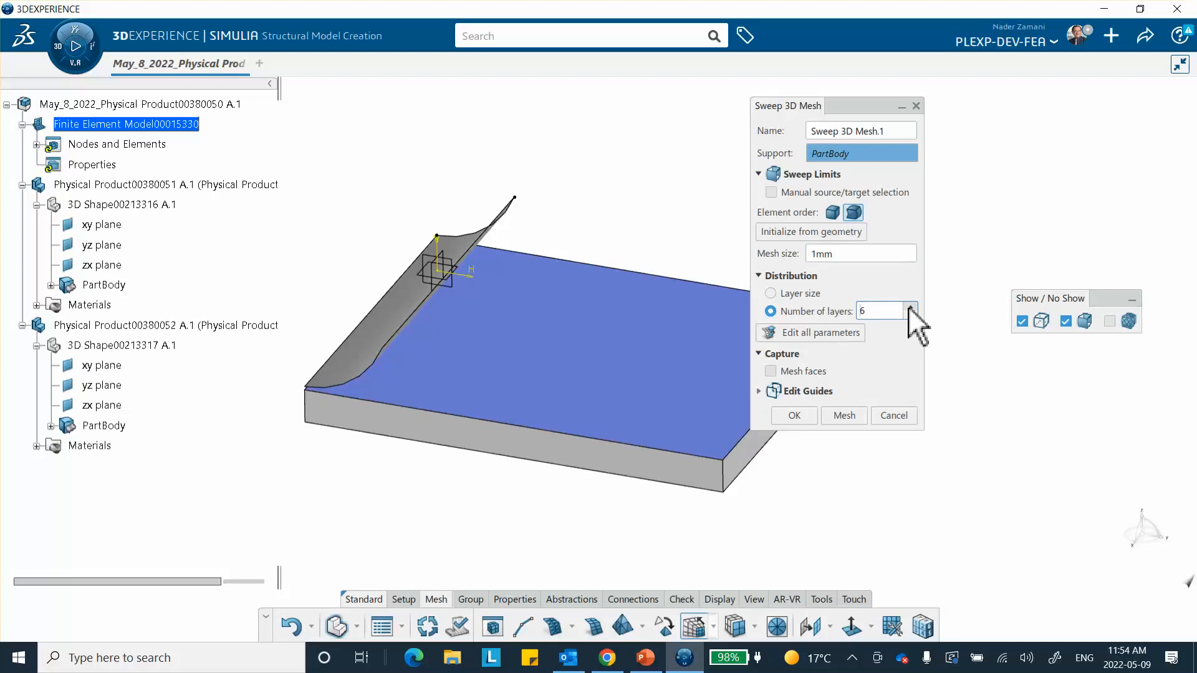
pyautogui.moveTo(435, 457); pyautogui.dragTo(455, 515, button='middle')
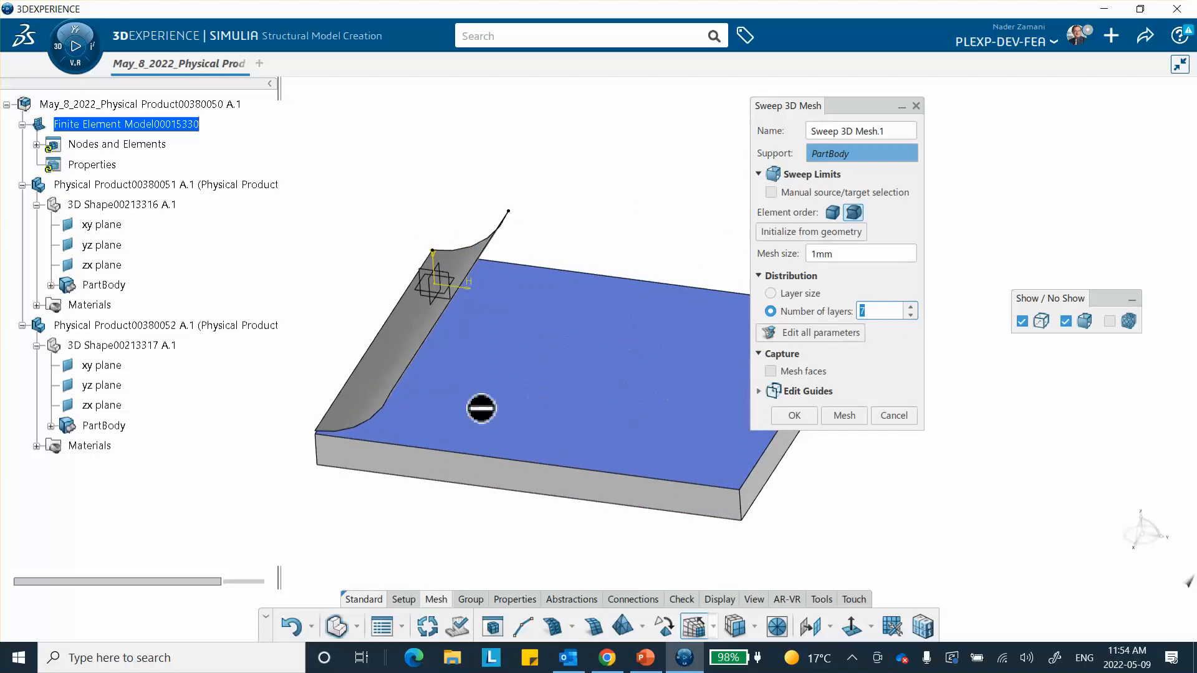
pyautogui.moveTo(524, 521); pyautogui.dragTo(495, 519, button='middle')
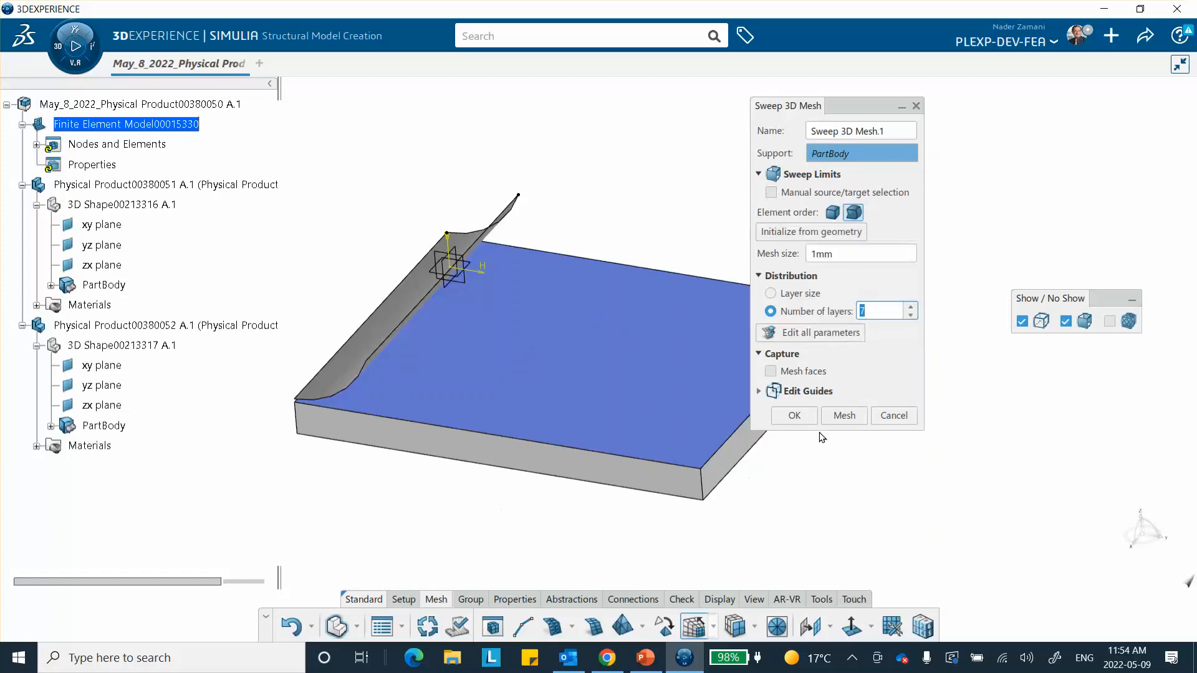
pyautogui.click(844, 415)
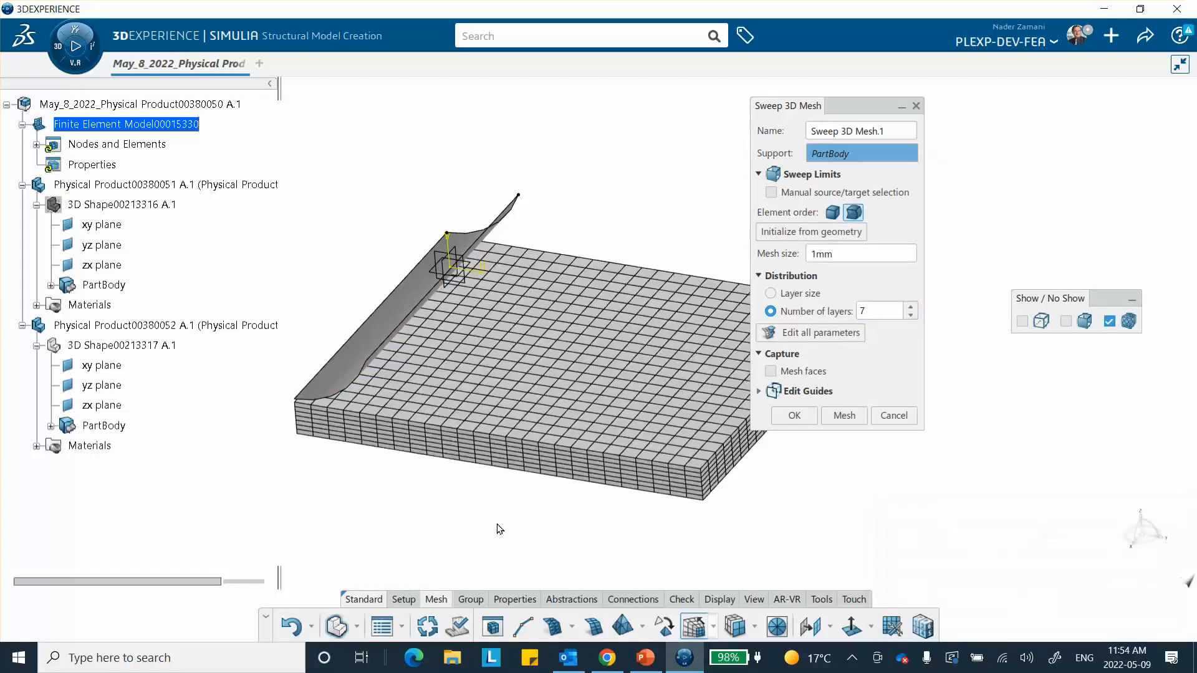
pyautogui.click(793, 415)
pyautogui.moveTo(351, 434)
pyautogui.mouseDown(button='middle')
pyautogui.moveTo(415, 405)
pyautogui.moveTo(407, 428)
pyautogui.moveTo(374, 436)
pyautogui.mouseUp(button='middle')
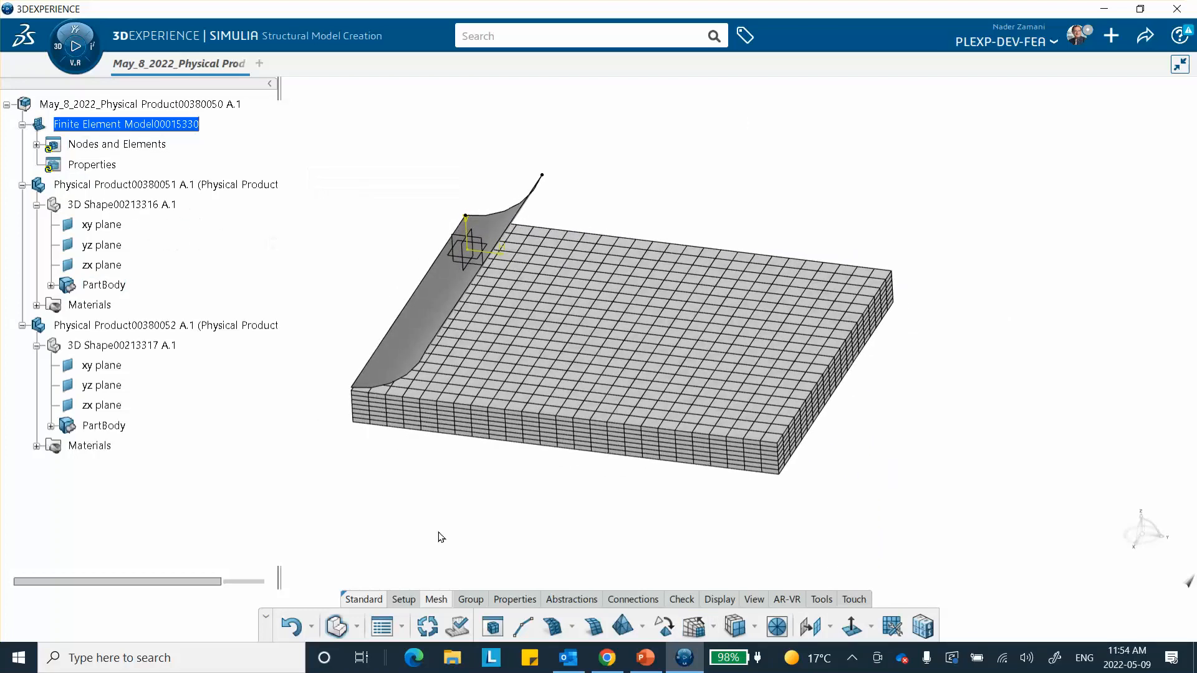
# Step: Create a Solid Section on the plate's PartBody with material Plate_May_8_2022, and expand Properties and Nodes and Elements in the tree
pyautogui.click(521, 600)
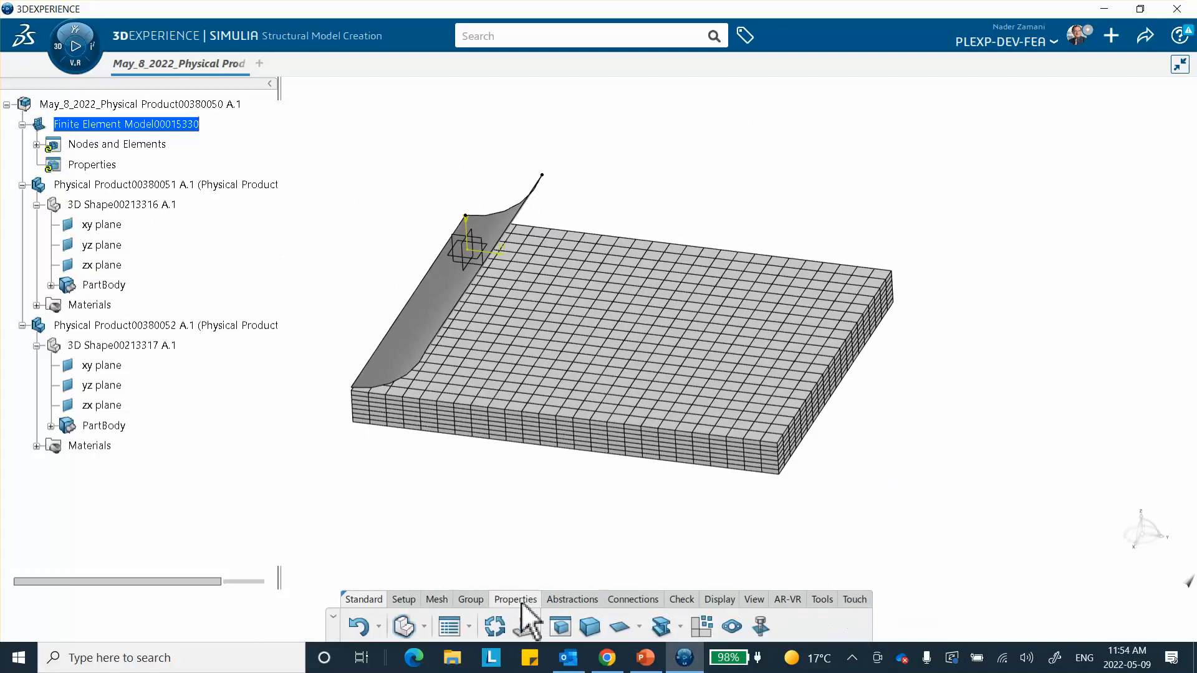
pyautogui.click(587, 627)
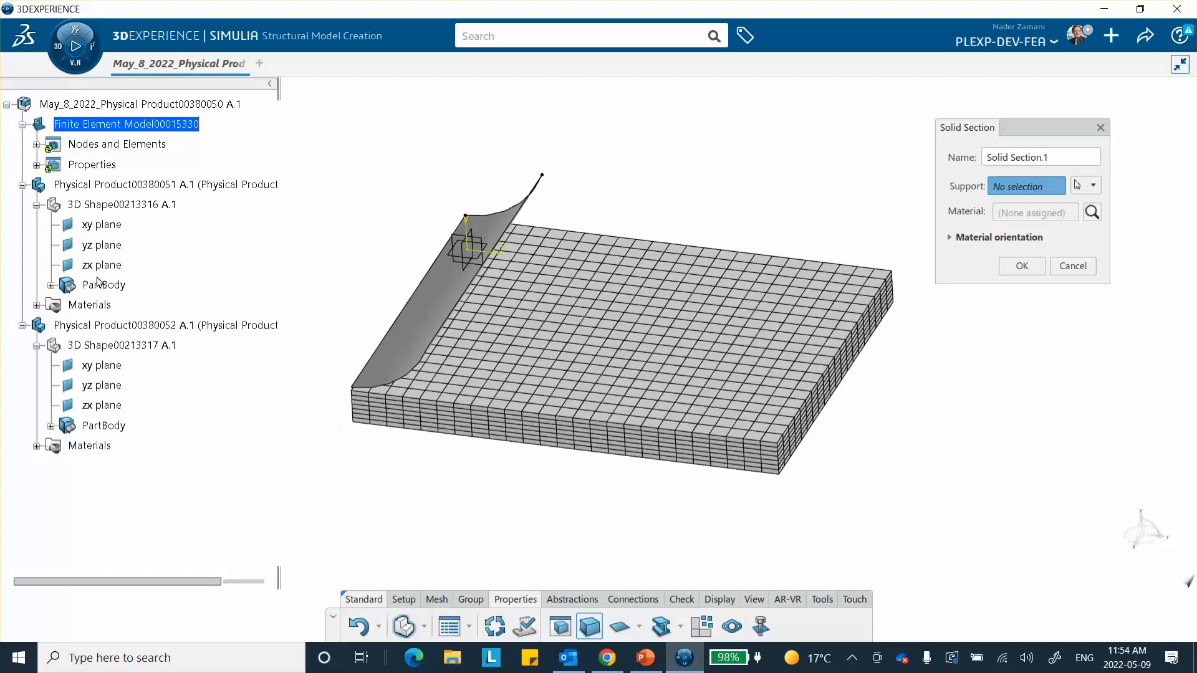
pyautogui.click(100, 285)
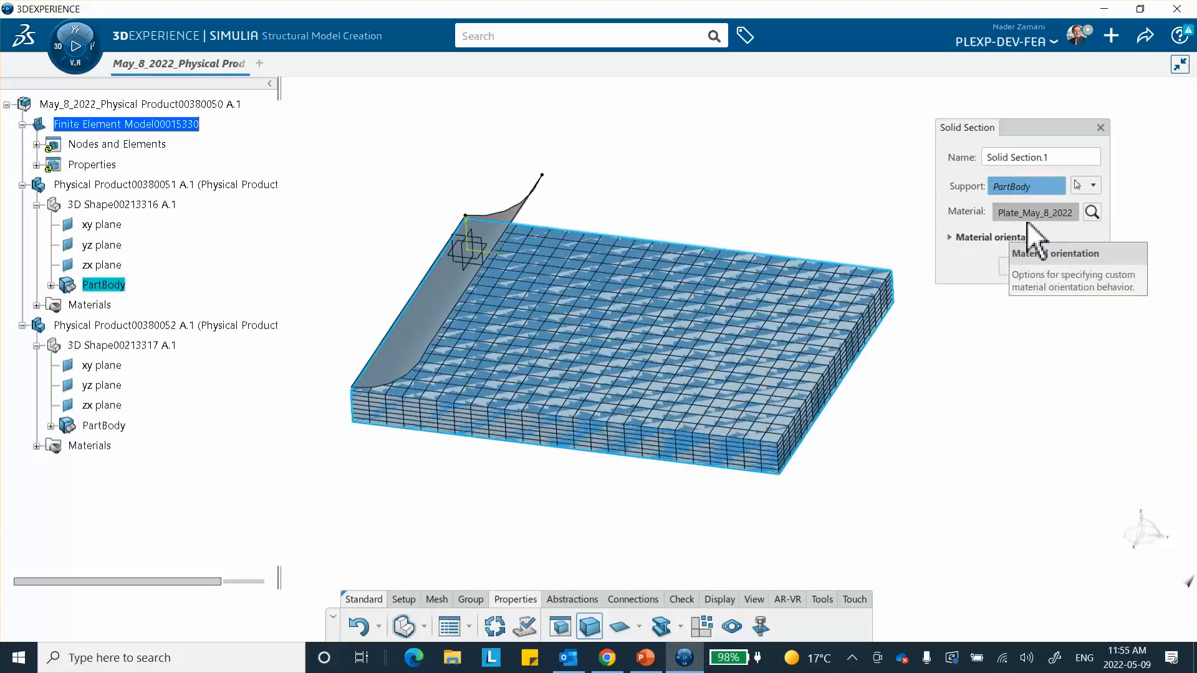
pyautogui.click(1021, 265)
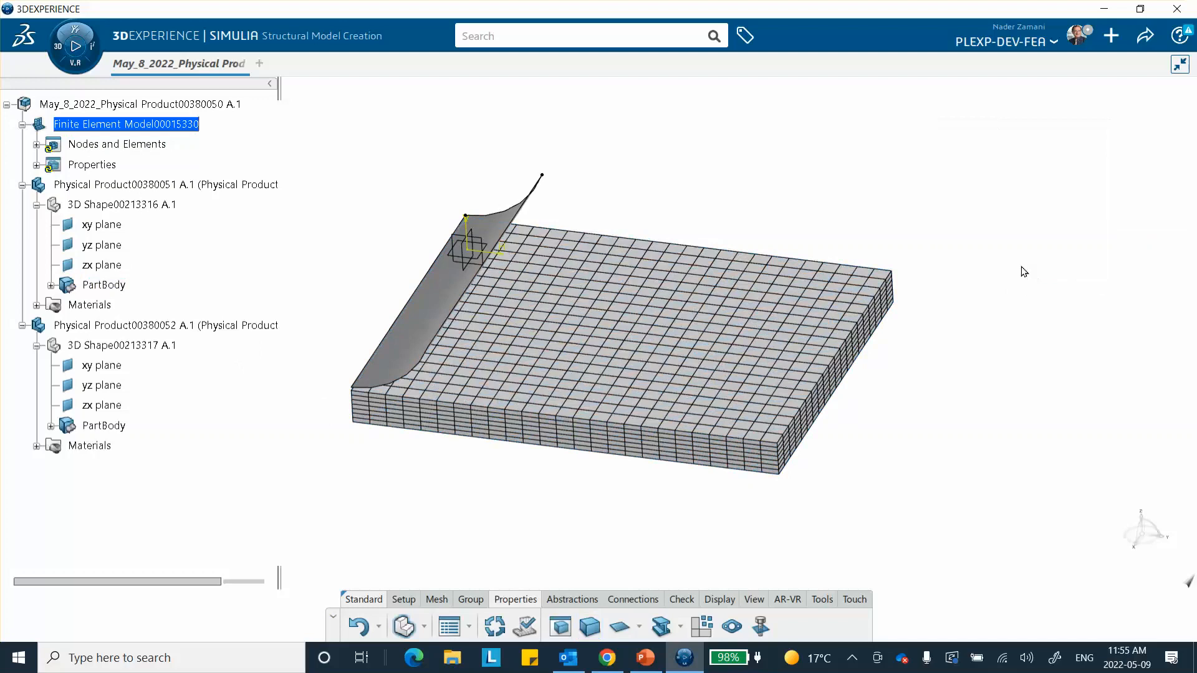
pyautogui.click(37, 164)
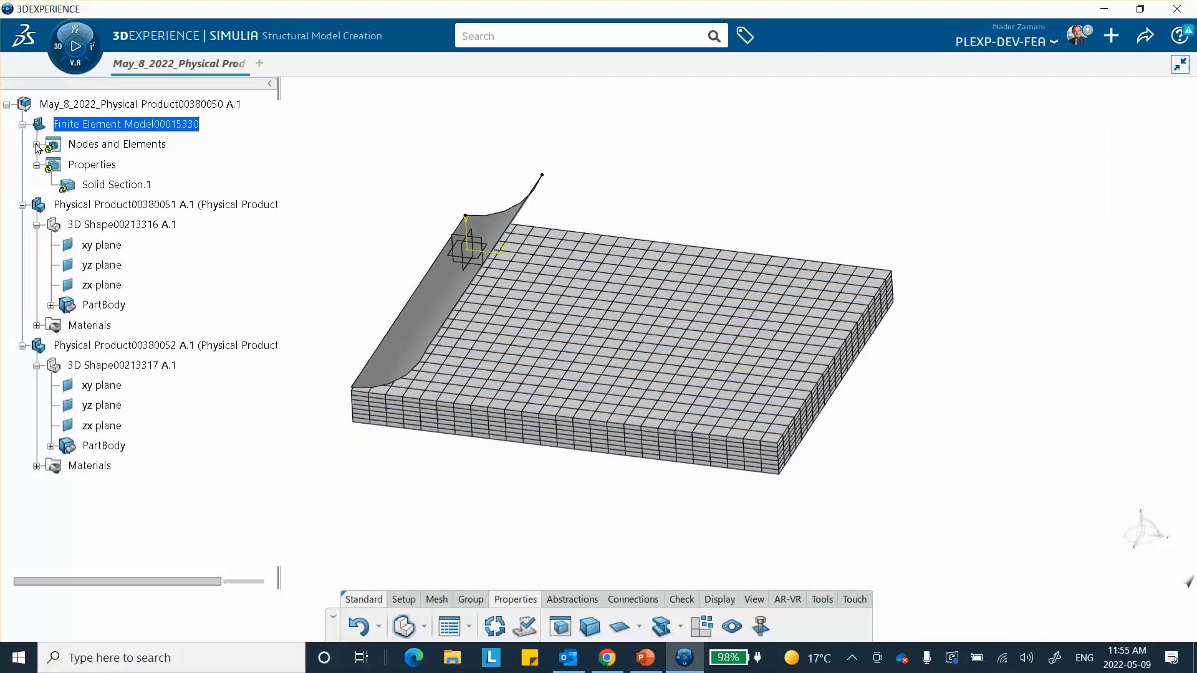
pyautogui.click(36, 148)
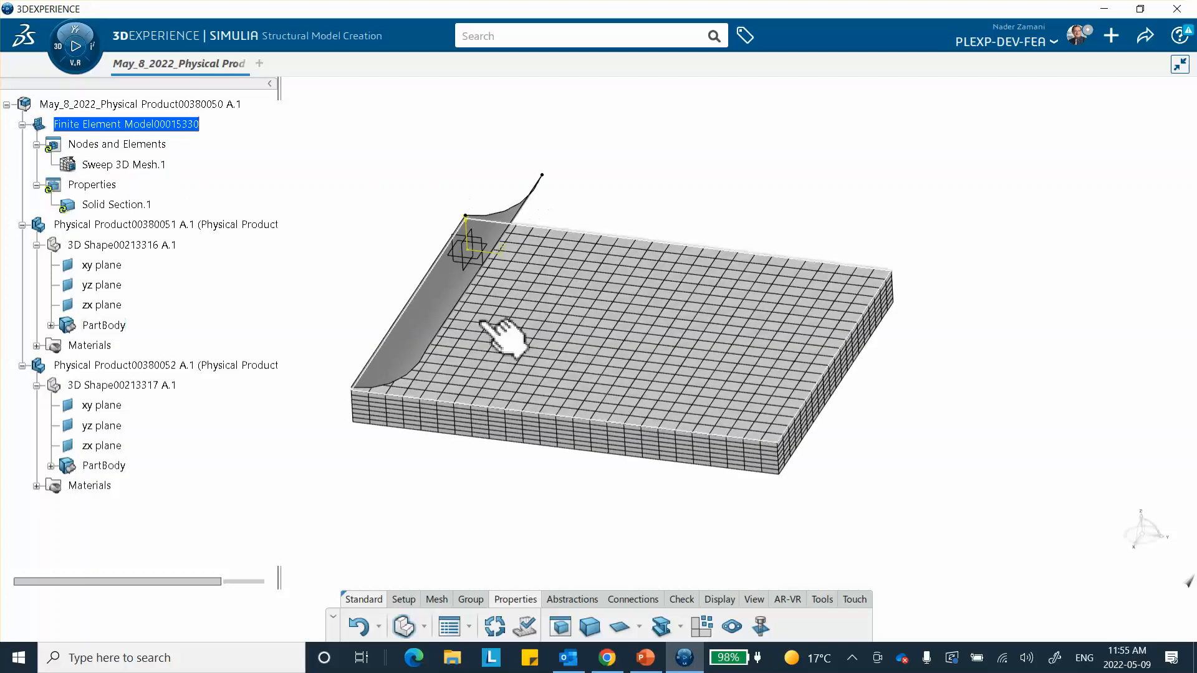
pyautogui.moveTo(561, 387); pyautogui.dragTo(590, 386, button='middle')
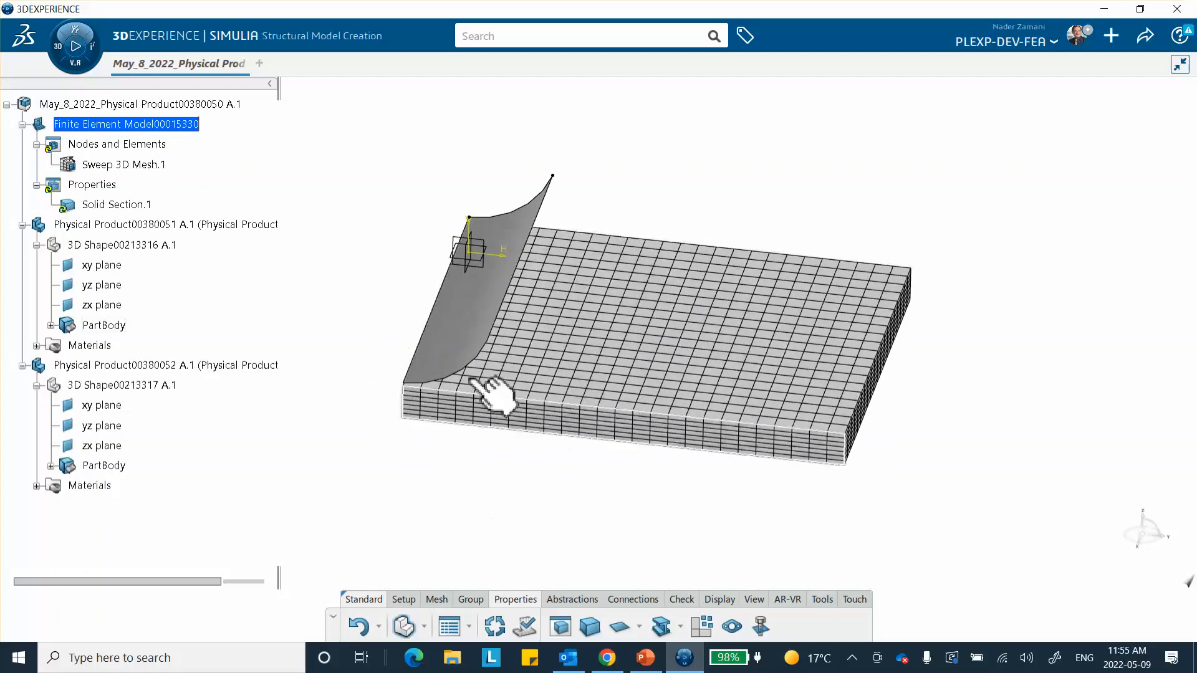
# Step: Start a Surface Quad Mesh, check its settings on slide 5 in PowerPoint, and return to 3DEXPERIENCE
pyautogui.click(444, 600)
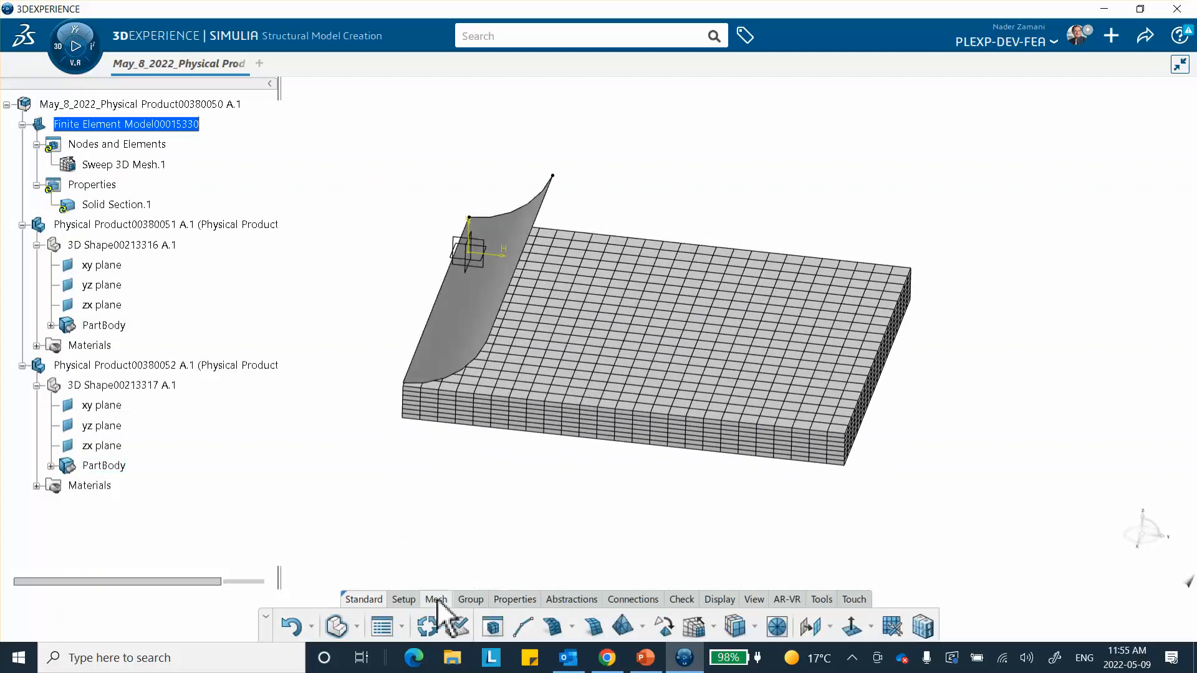
pyautogui.click(593, 626)
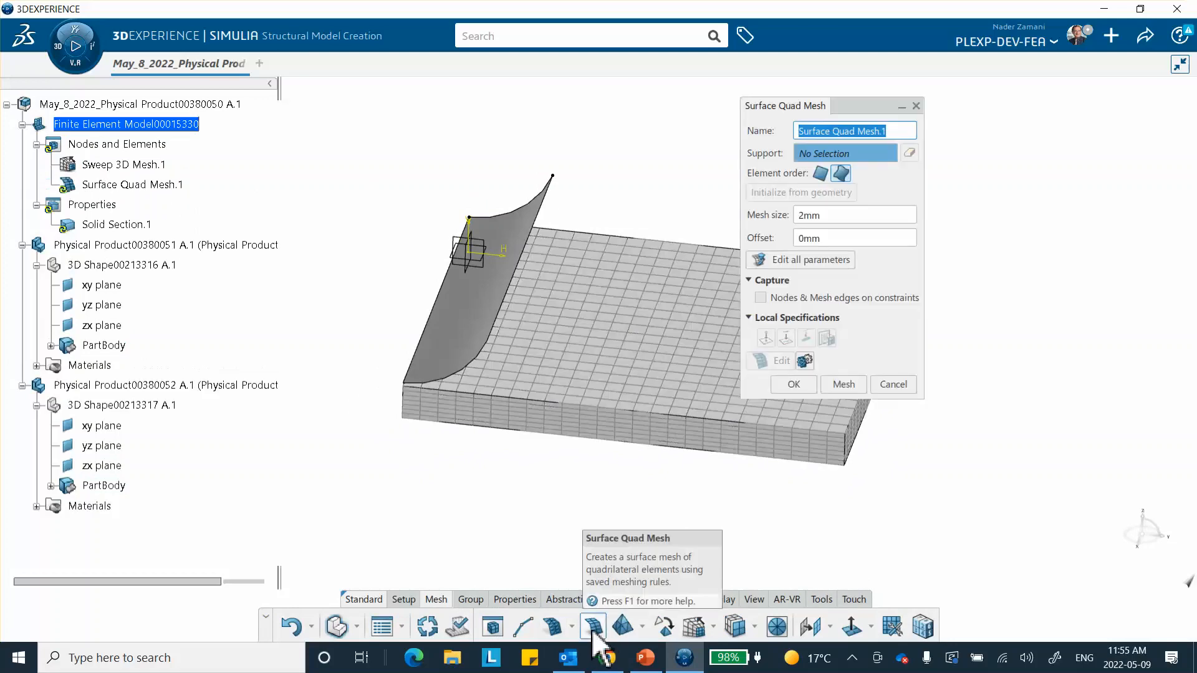
pyautogui.click(645, 658)
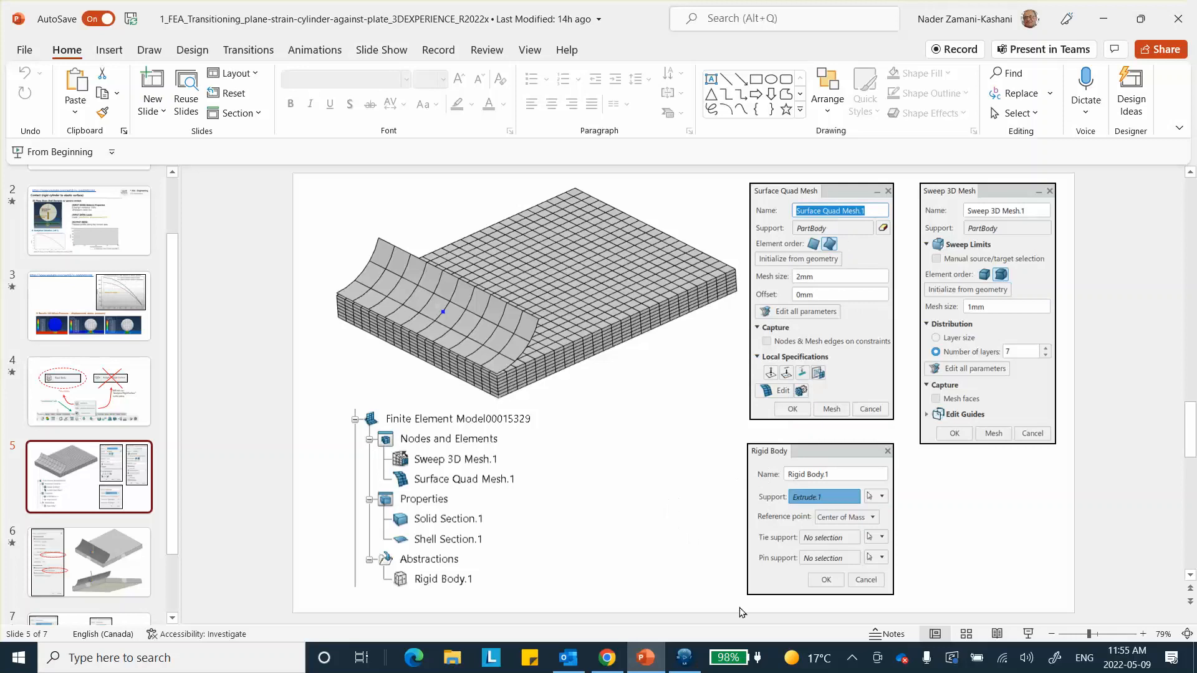
pyautogui.click(681, 659)
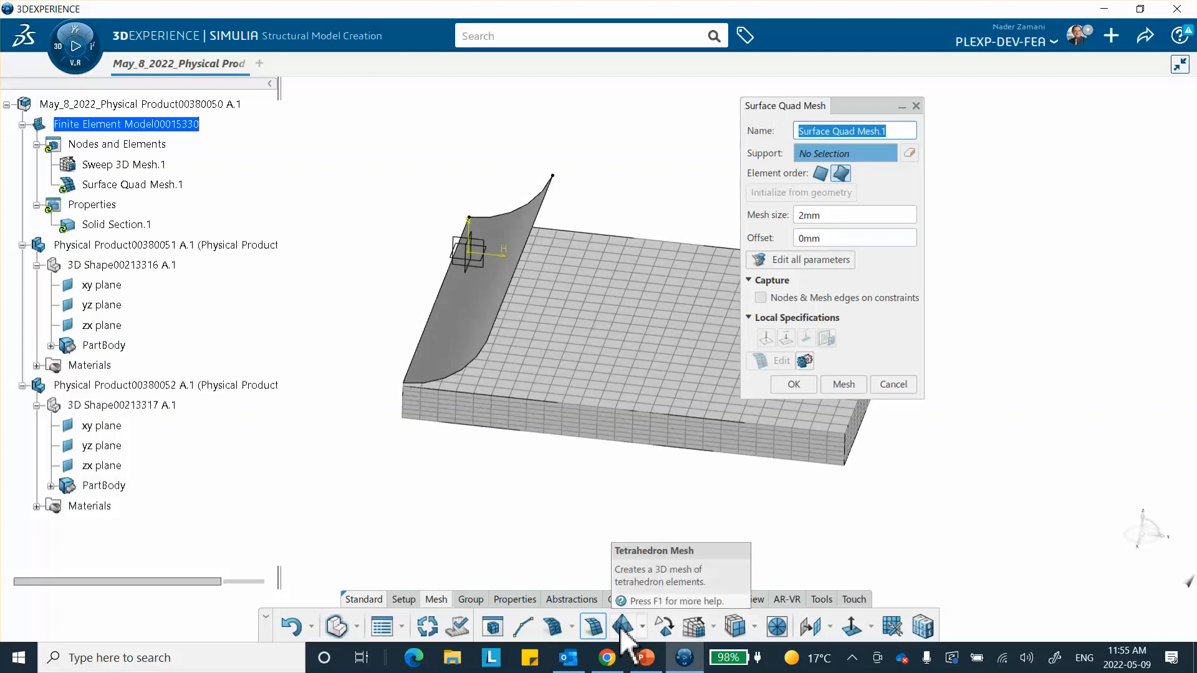
pyautogui.click(645, 659)
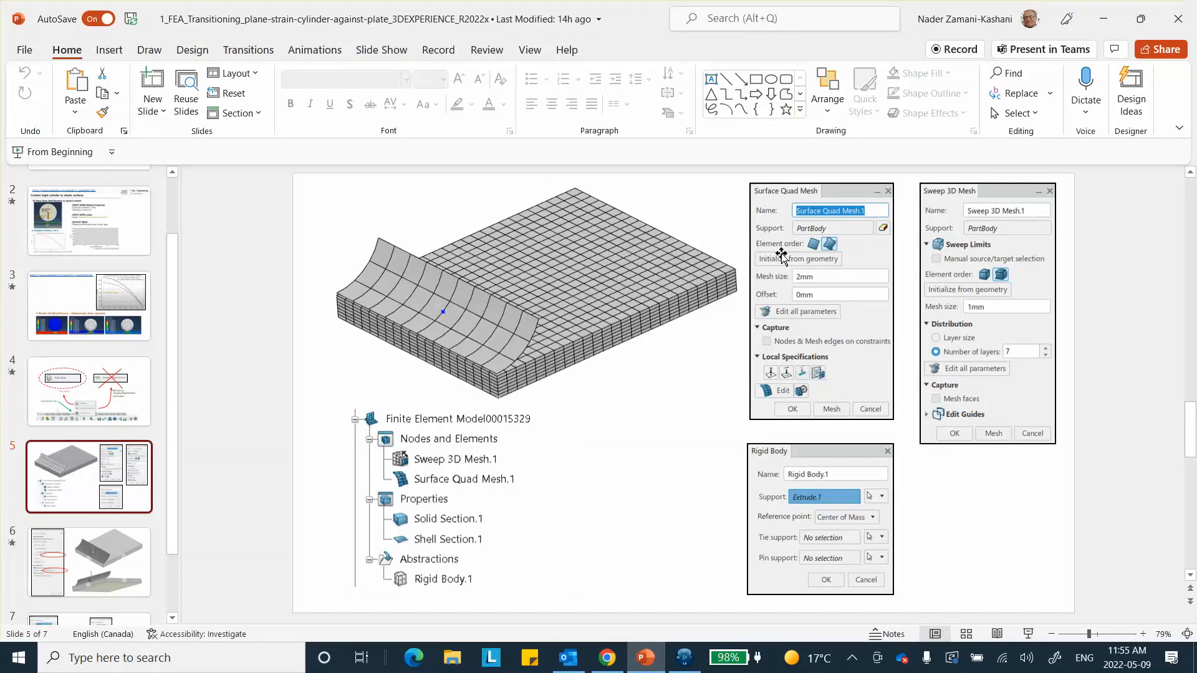
pyautogui.click(1103, 18)
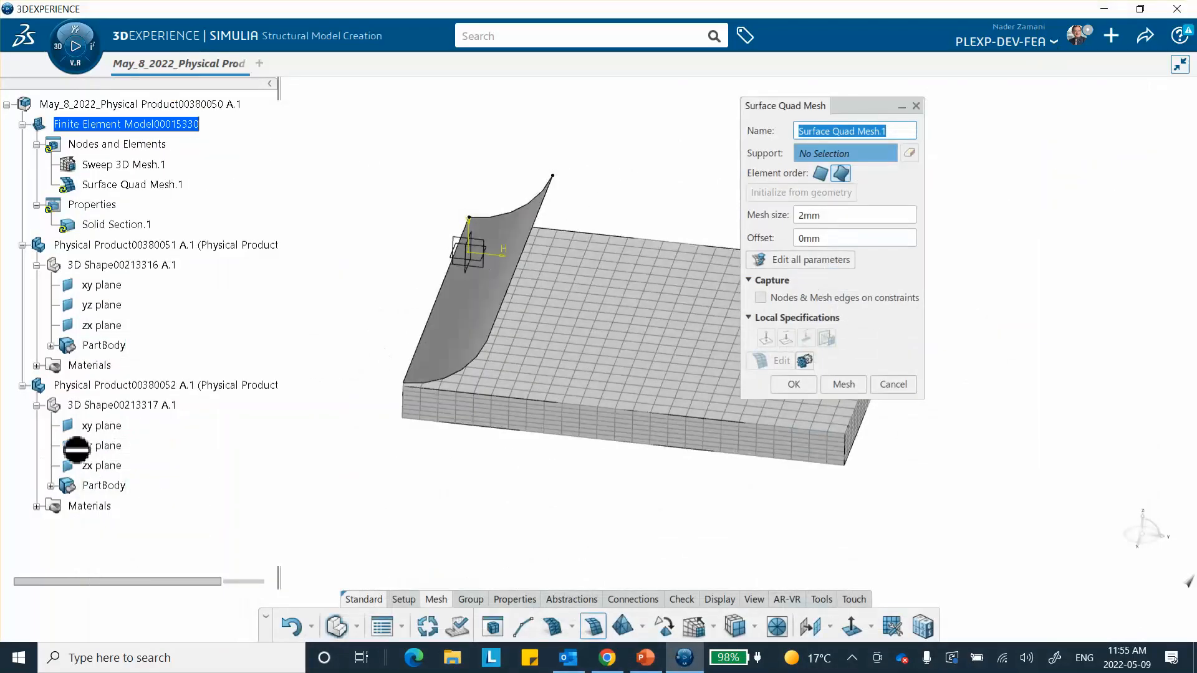
# Step: Generate the surface quad mesh on the punch's PartBody with a 2 mm mesh size and accept it
pyautogui.click(104, 487)
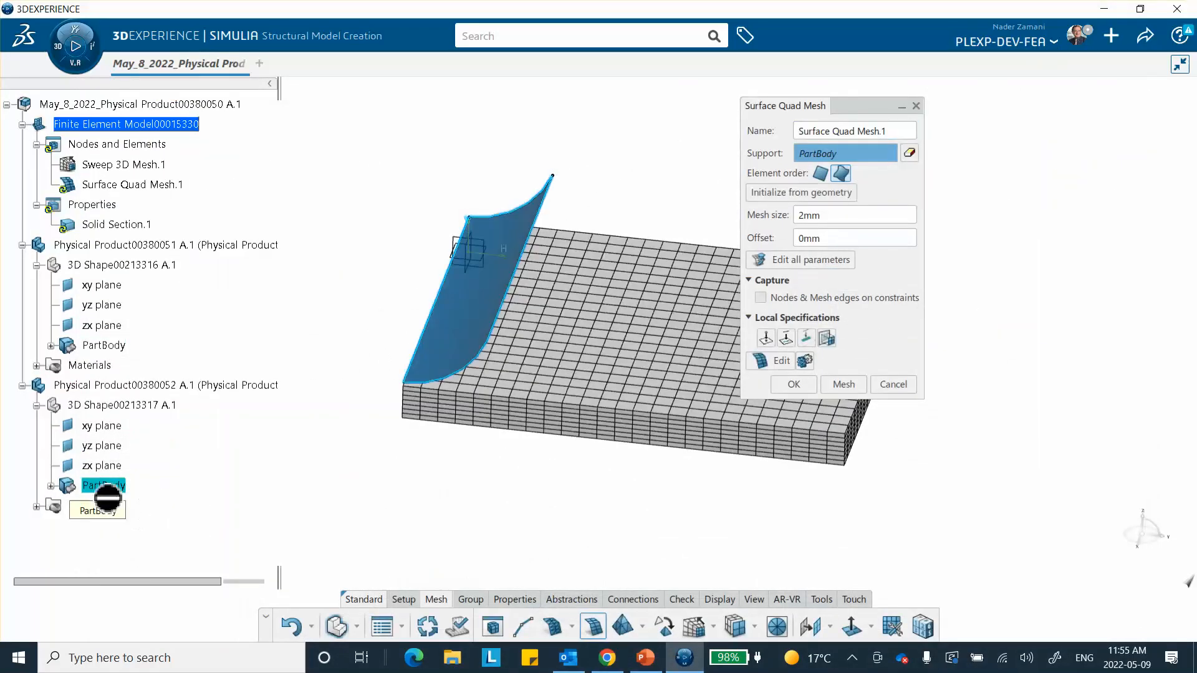
pyautogui.click(838, 382)
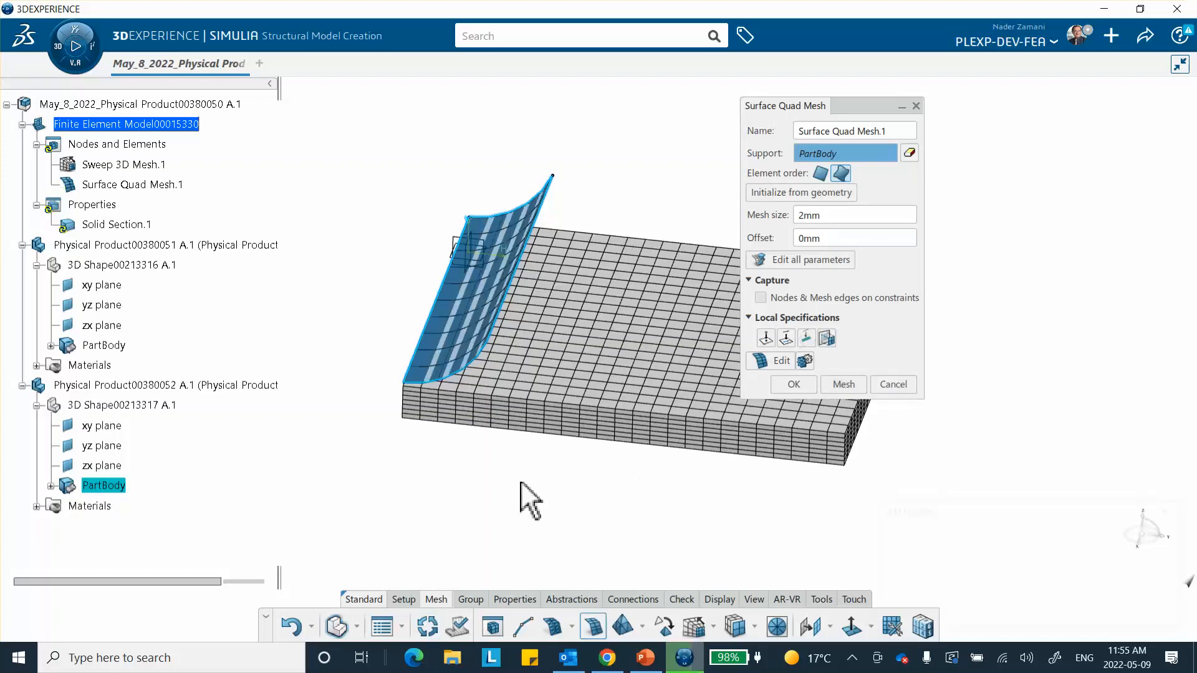
pyautogui.moveTo(518, 478); pyautogui.dragTo(633, 466, button='middle')
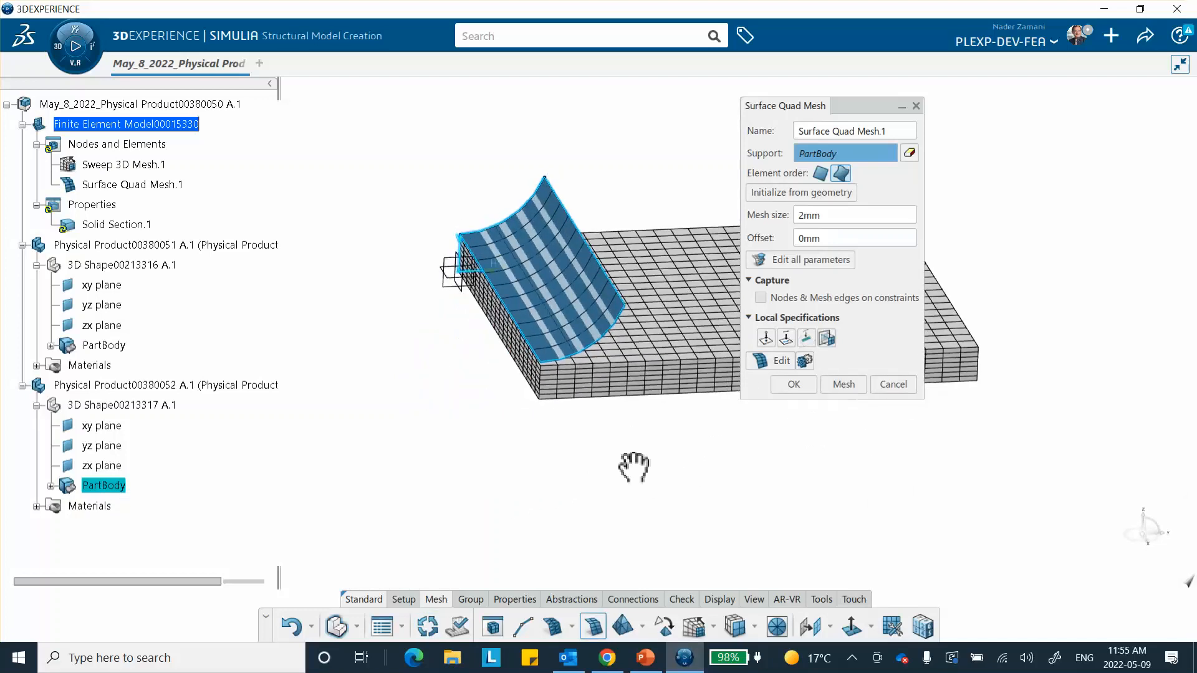
pyautogui.click(798, 382)
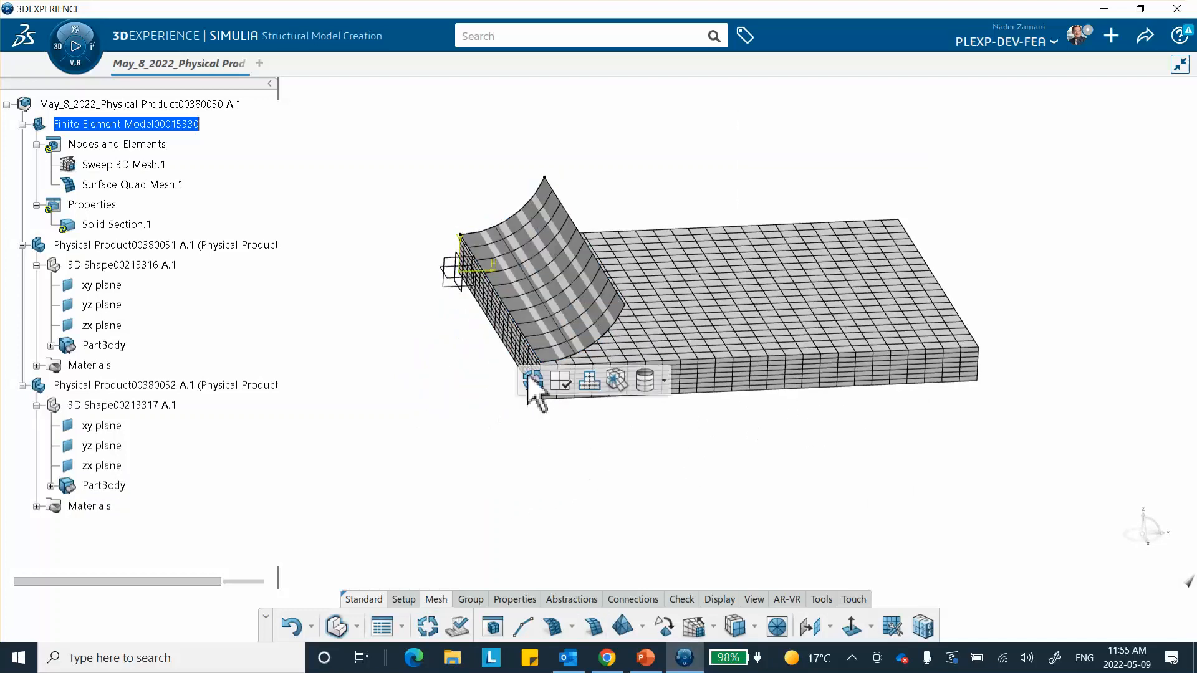
# Step: Hide all shapes with the Visibility Manager so that only the plate and punch meshes are displayed
pyautogui.moveTo(811, 150); pyautogui.dragTo(711, 150, button='middle')
pyautogui.rightClick(829, 128)
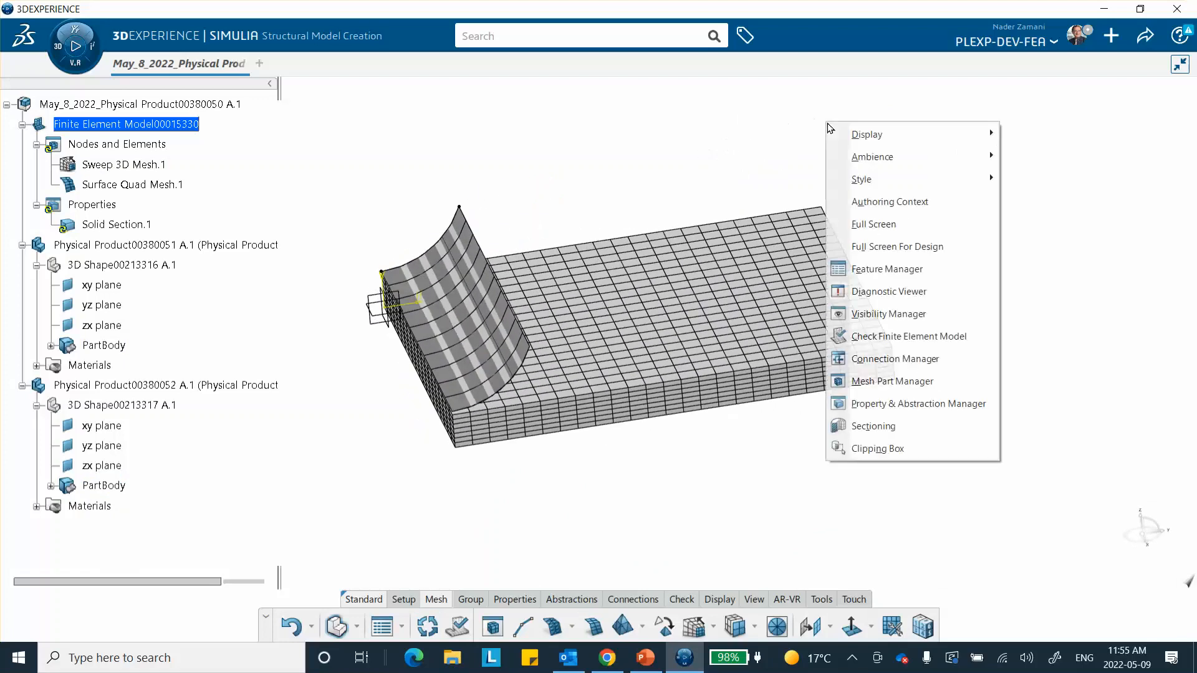
pyautogui.click(891, 317)
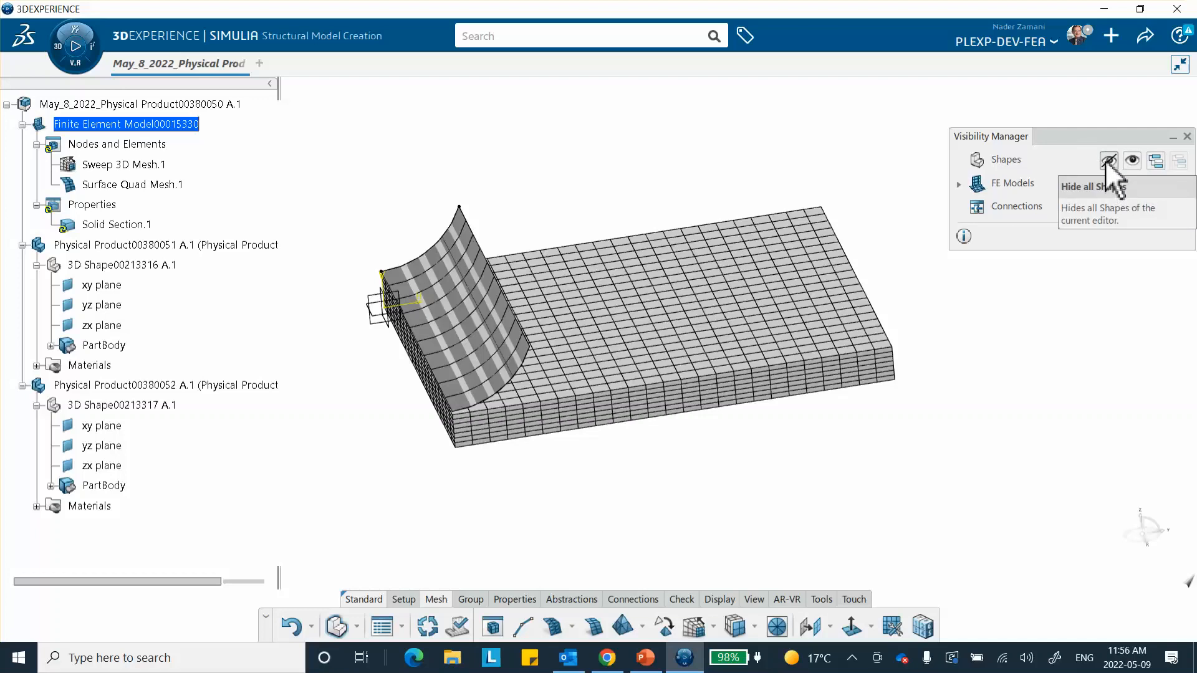
pyautogui.click(1108, 162)
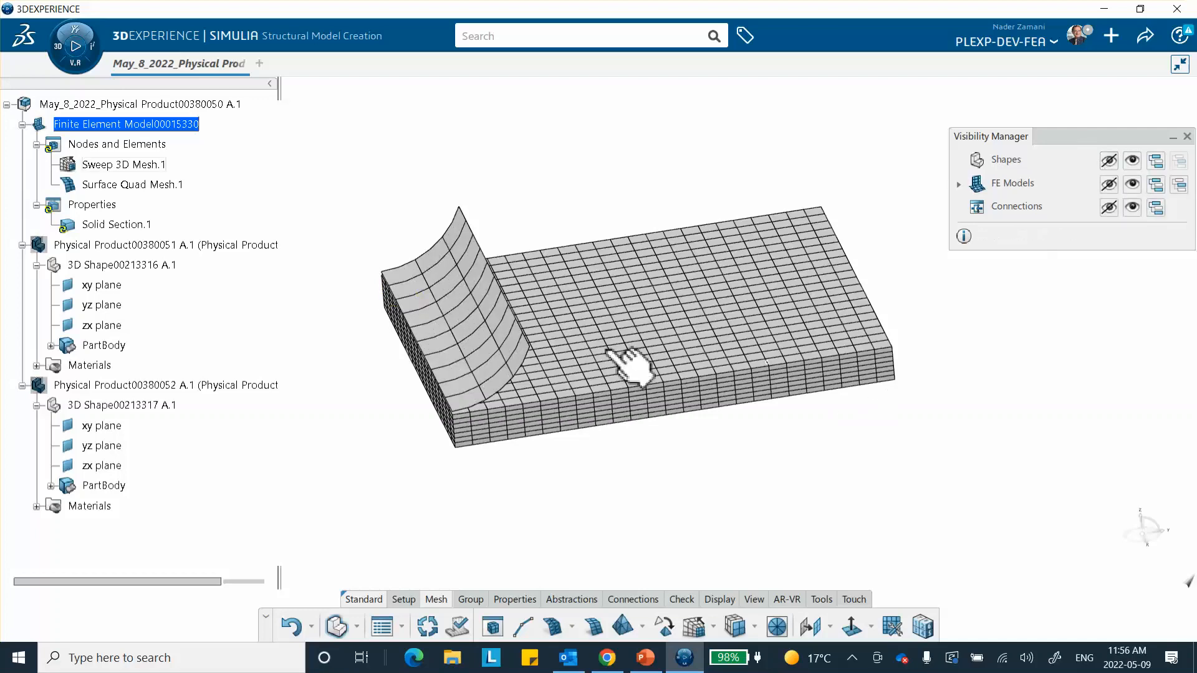
# Step: Start a Shell Section for the punch, checking the model tree on slide 5 in PowerPoint before and after, and return to 3DEXPERIENCE
pyautogui.click(645, 655)
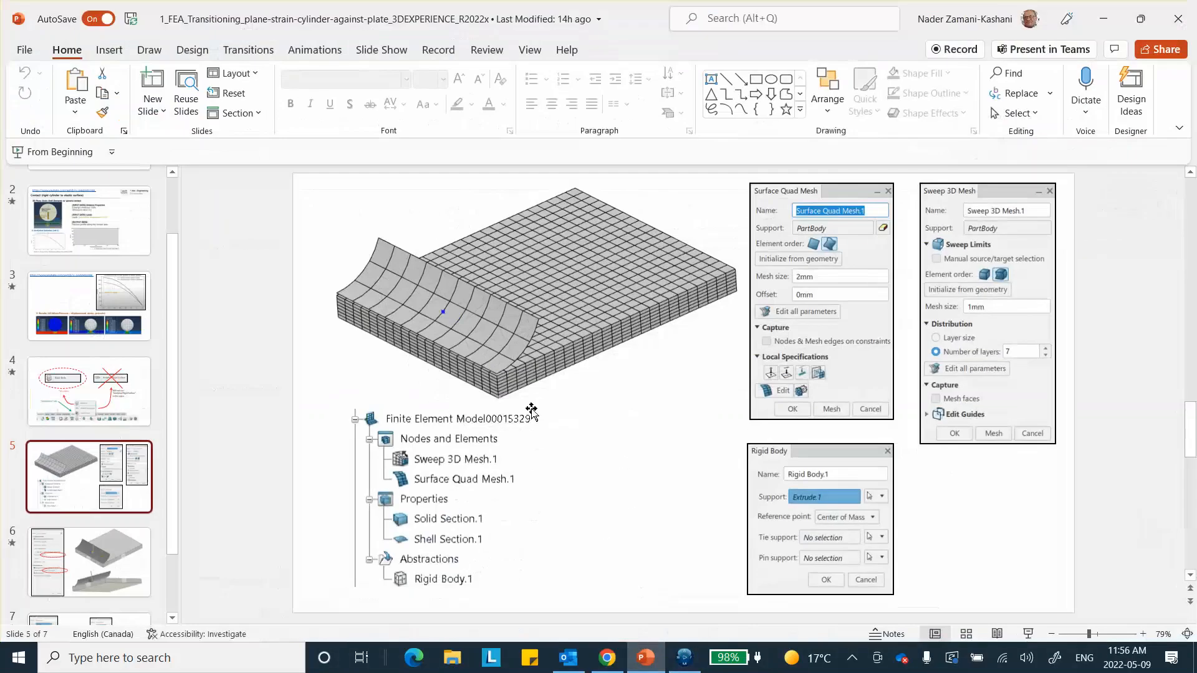
pyautogui.click(1103, 18)
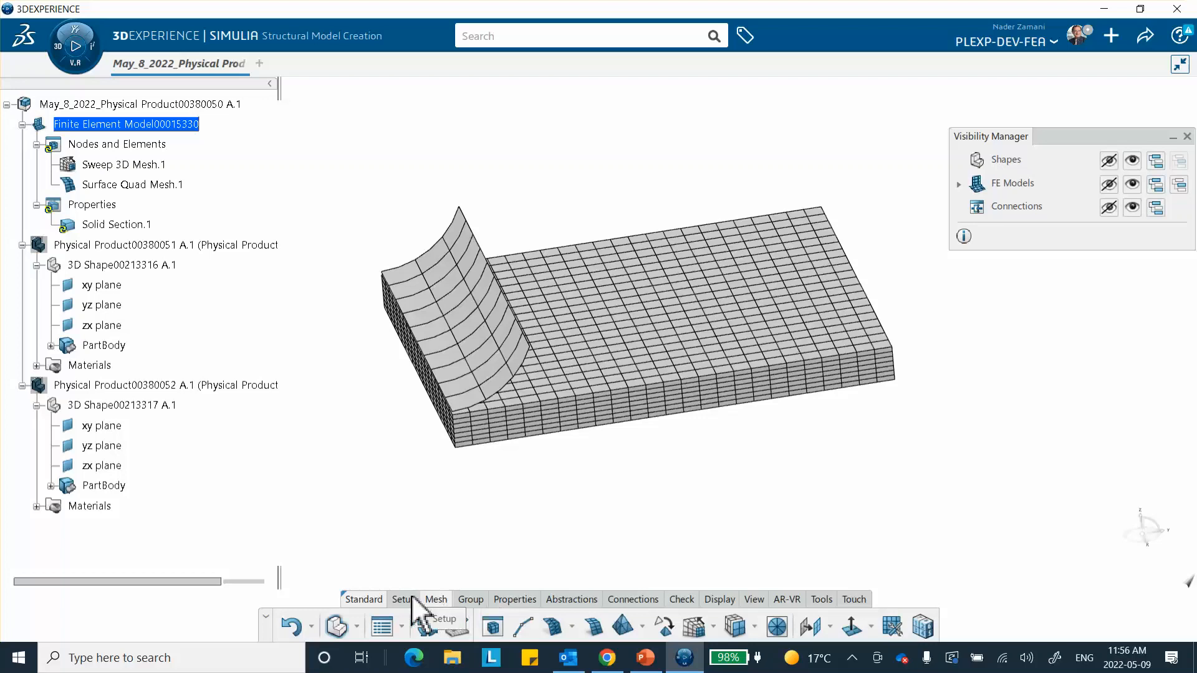
pyautogui.click(507, 598)
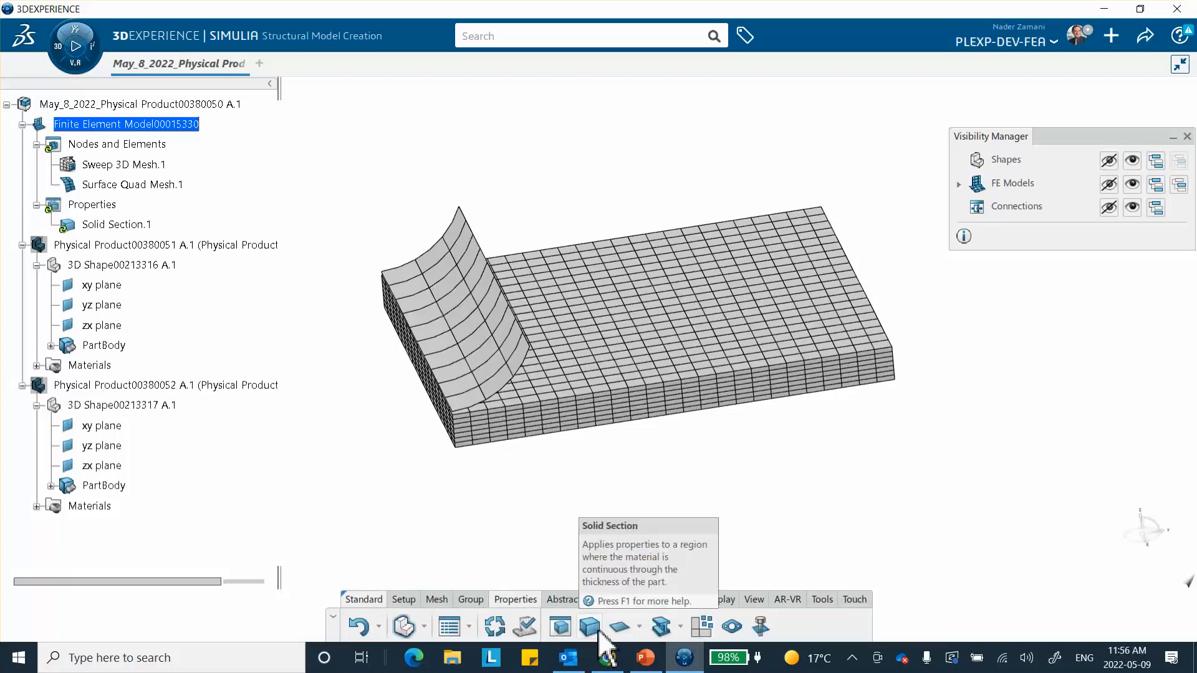
pyautogui.click(619, 627)
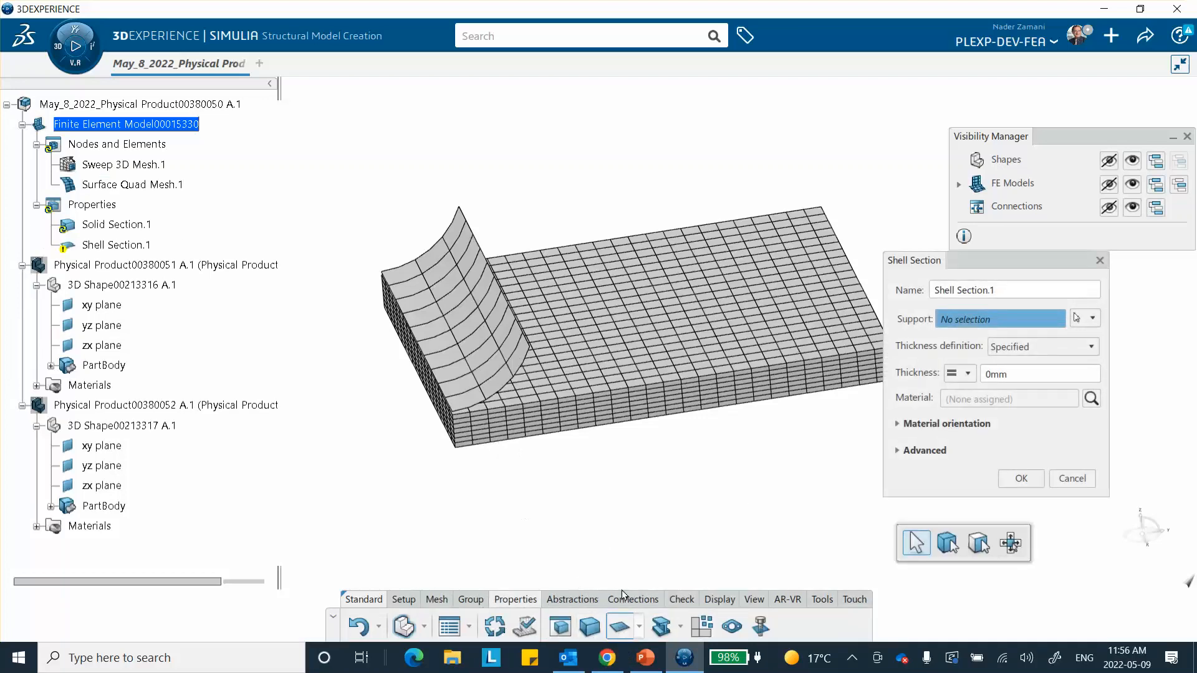
pyautogui.click(646, 658)
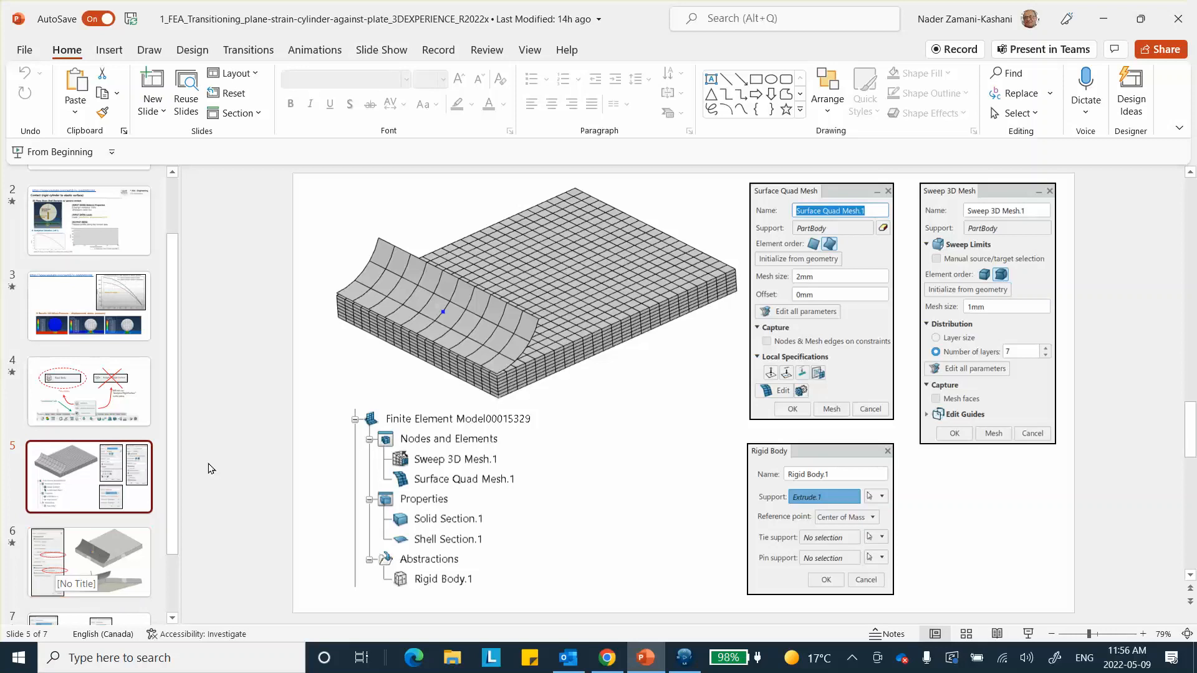
pyautogui.click(1103, 19)
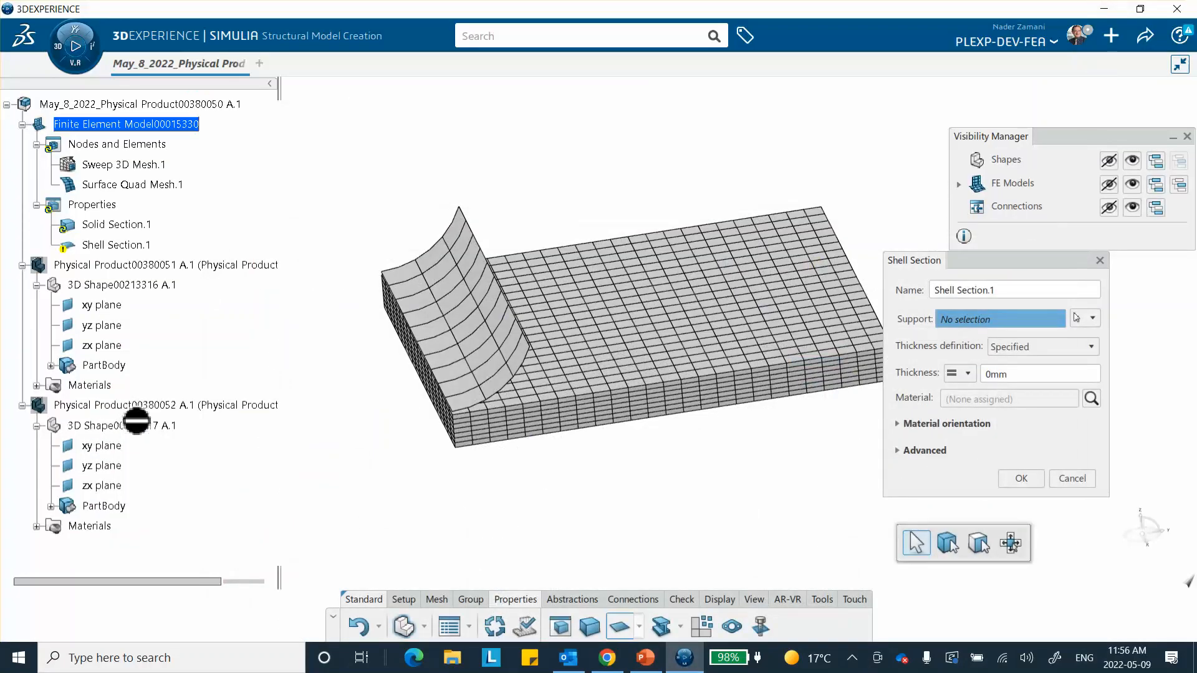
# Step: Assign the shell section to the punch's PartBody with material Punch_May_8_2022 and a thickness of 0.1 mm, and accept it
pyautogui.click(104, 506)
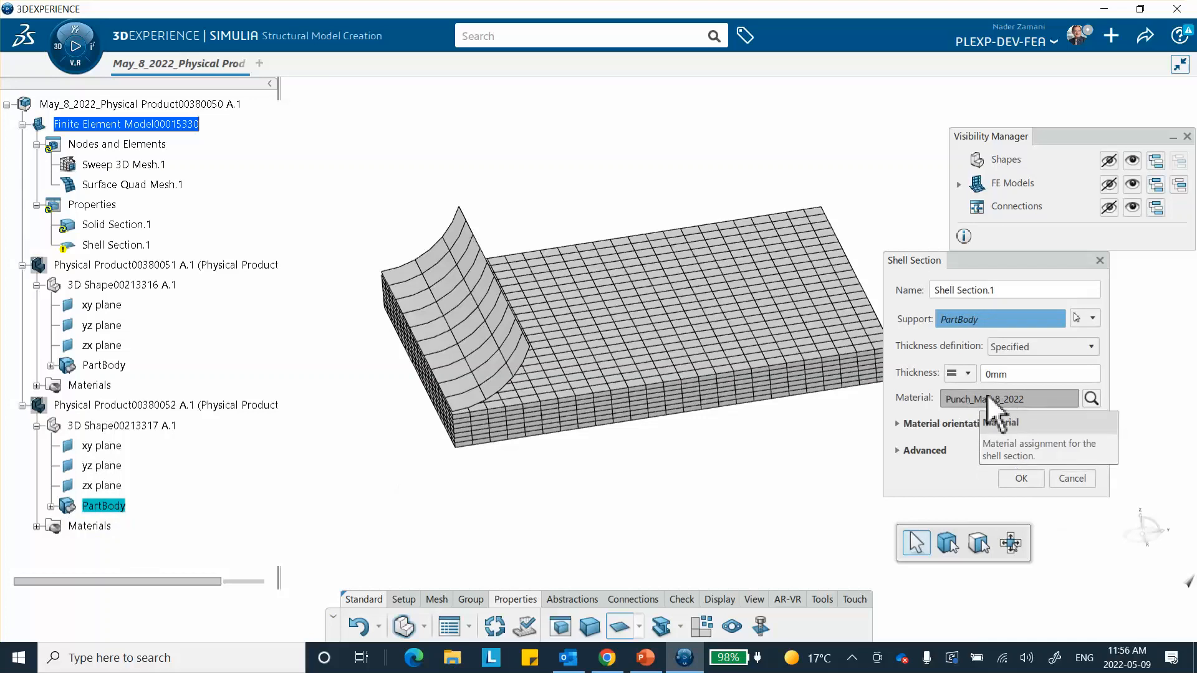
pyautogui.doubleClick(996, 374)
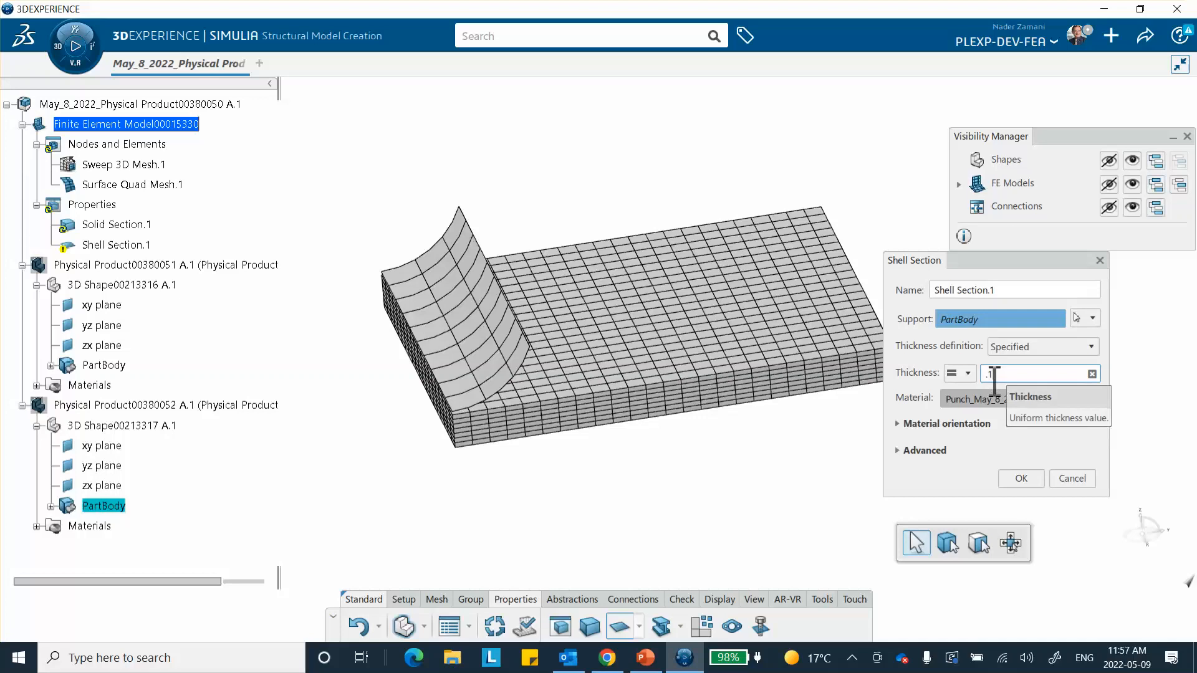
pyautogui.click(1023, 479)
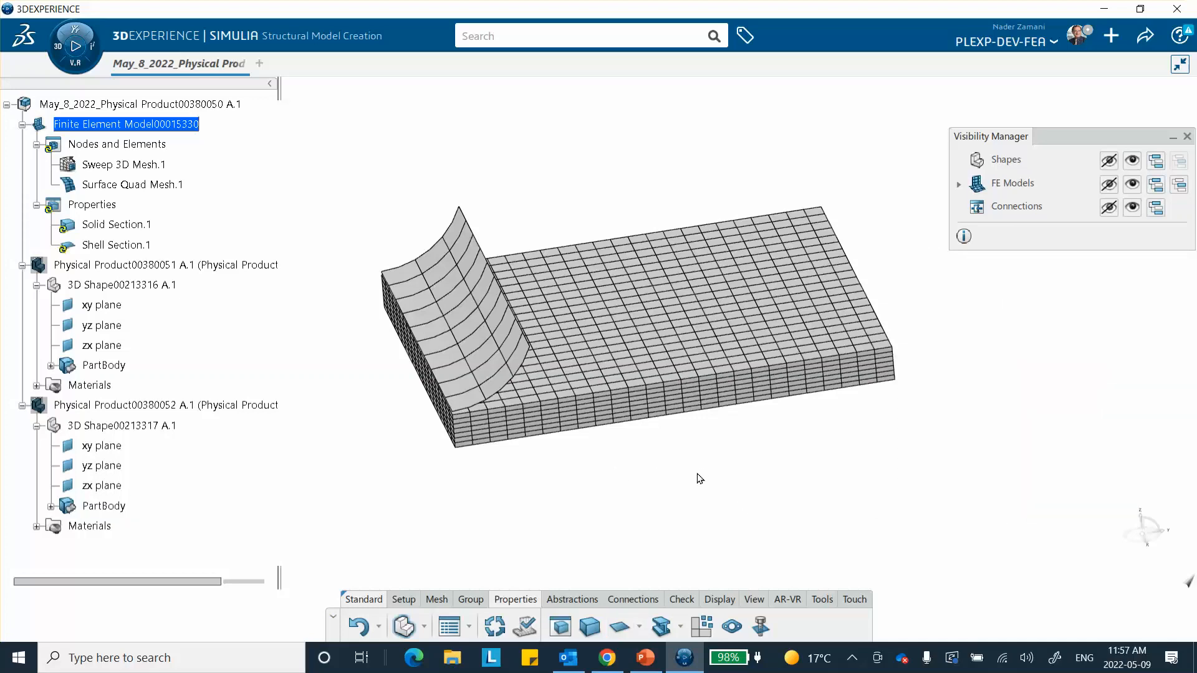
# Step: Switch to PowerPoint, check the Rigid Body settings on slide 5, and return to 3DEXPERIENCE
pyautogui.moveTo(632, 504); pyautogui.dragTo(644, 440, button='middle')
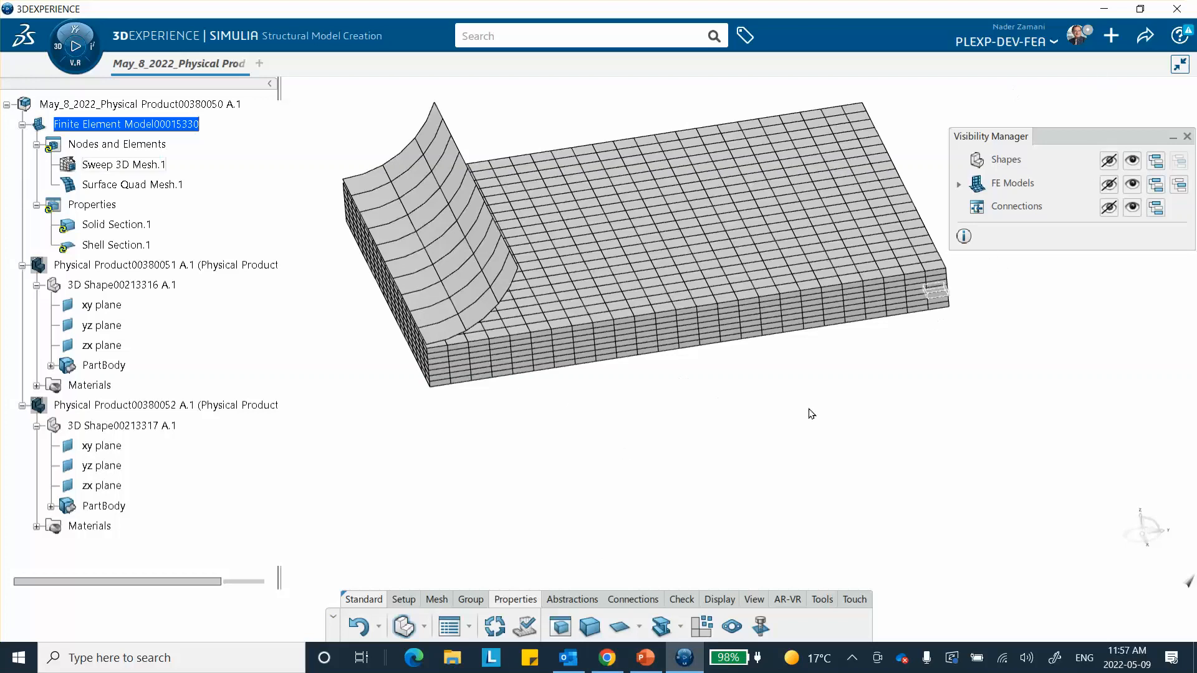
pyautogui.click(645, 657)
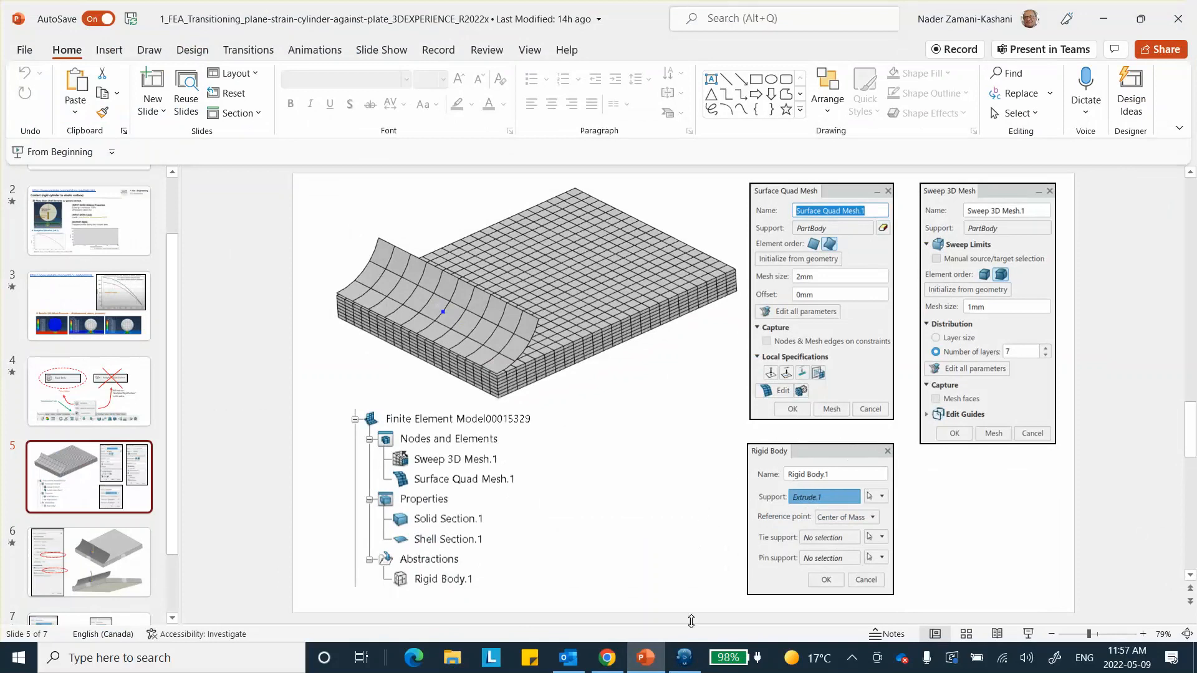
pyautogui.click(685, 656)
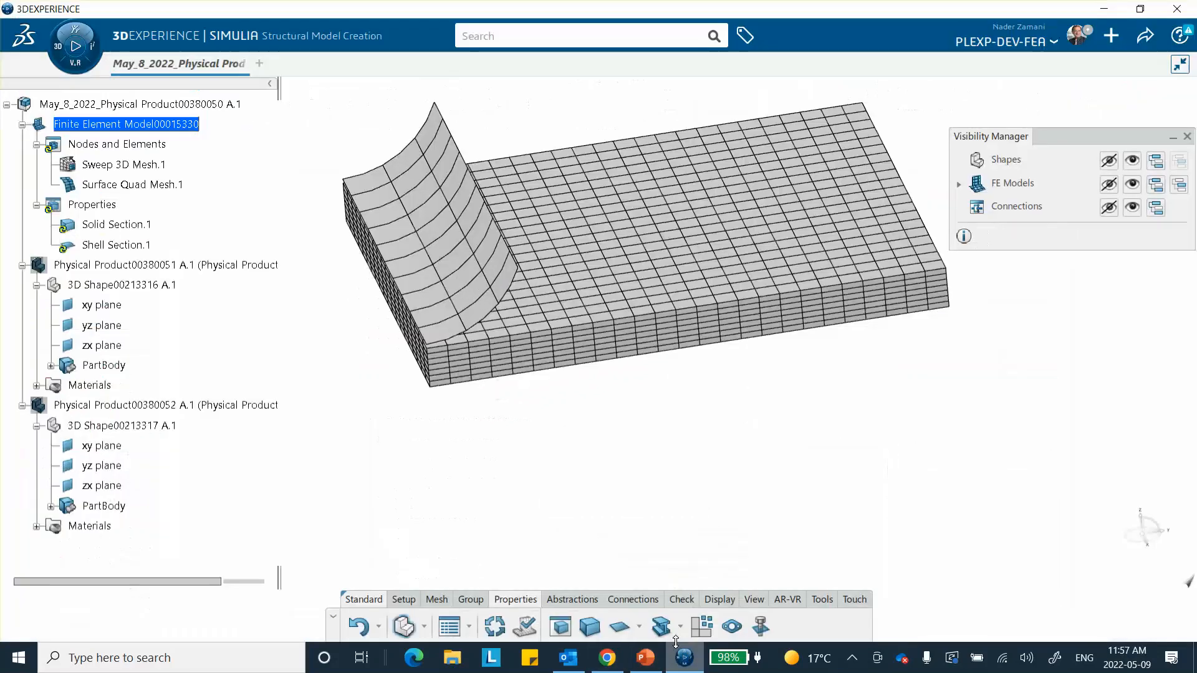
# Step: Create a rigid body for the punch, with Extrude.1 as support and Center of Mass as the reference point
pyautogui.click(570, 600)
pyautogui.click(569, 626)
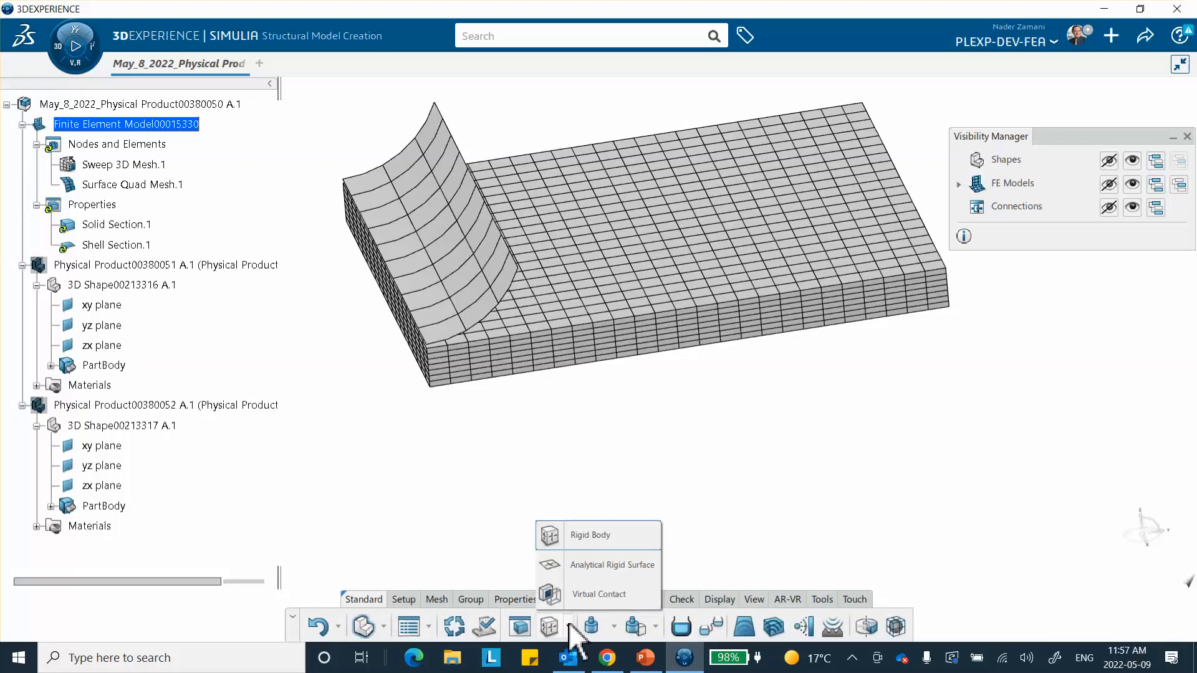
pyautogui.click(589, 535)
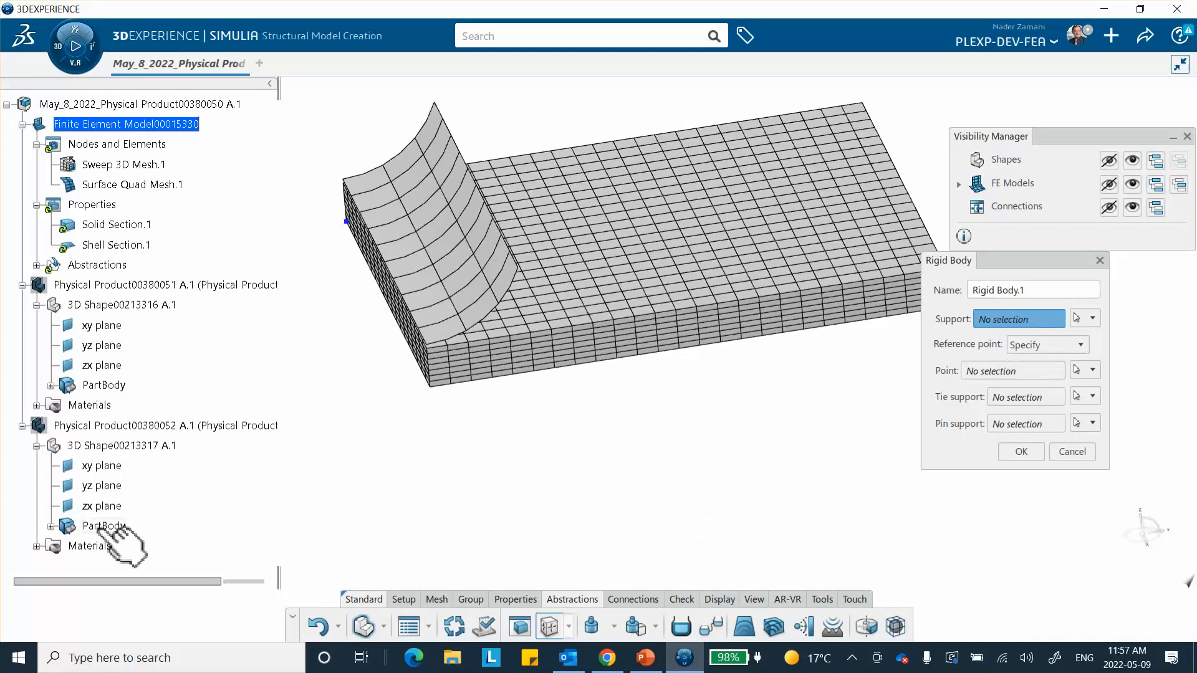
pyautogui.click(51, 528)
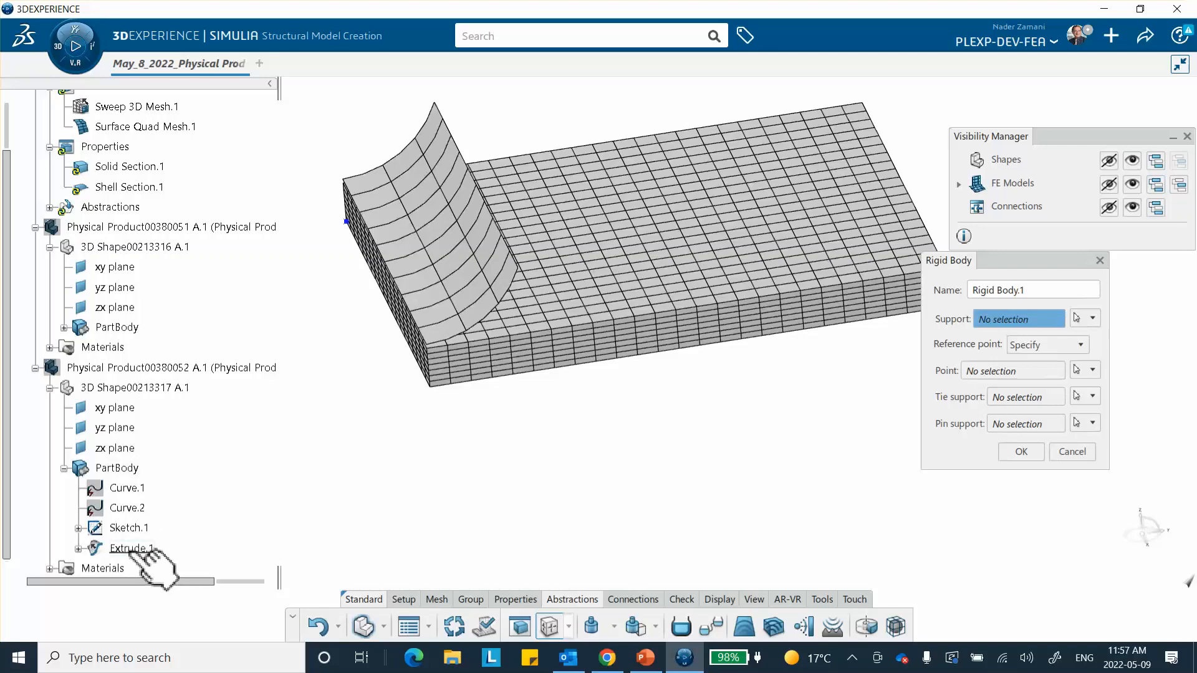
pyautogui.click(153, 549)
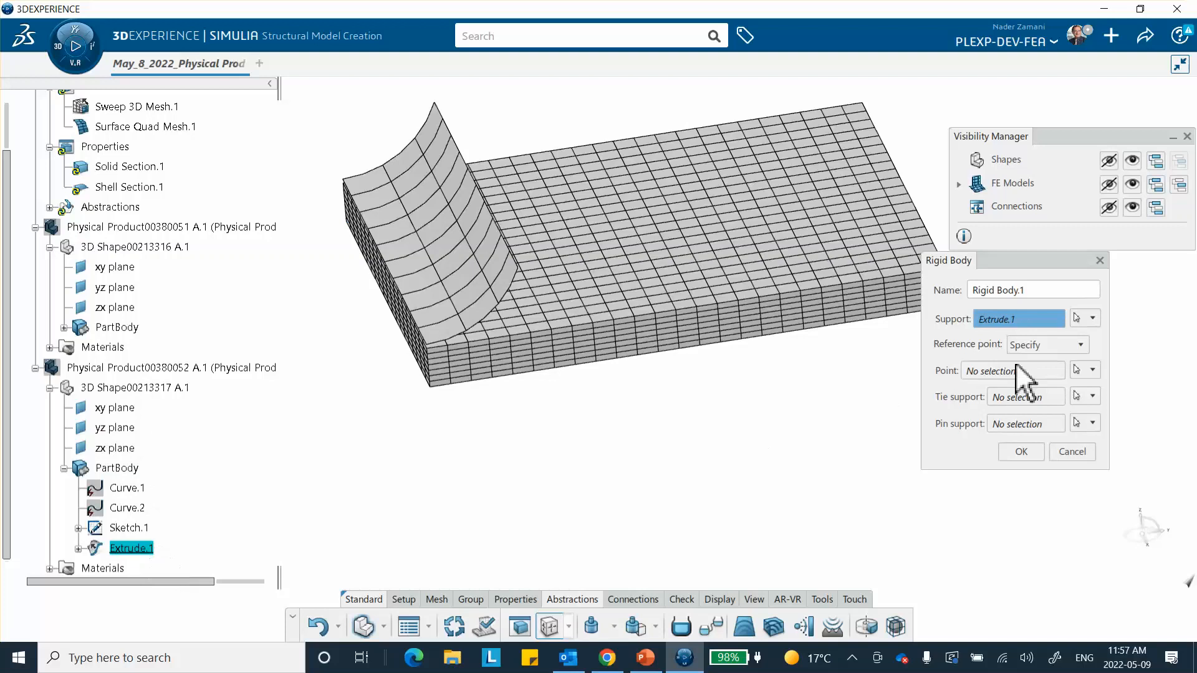
pyautogui.click(1052, 355)
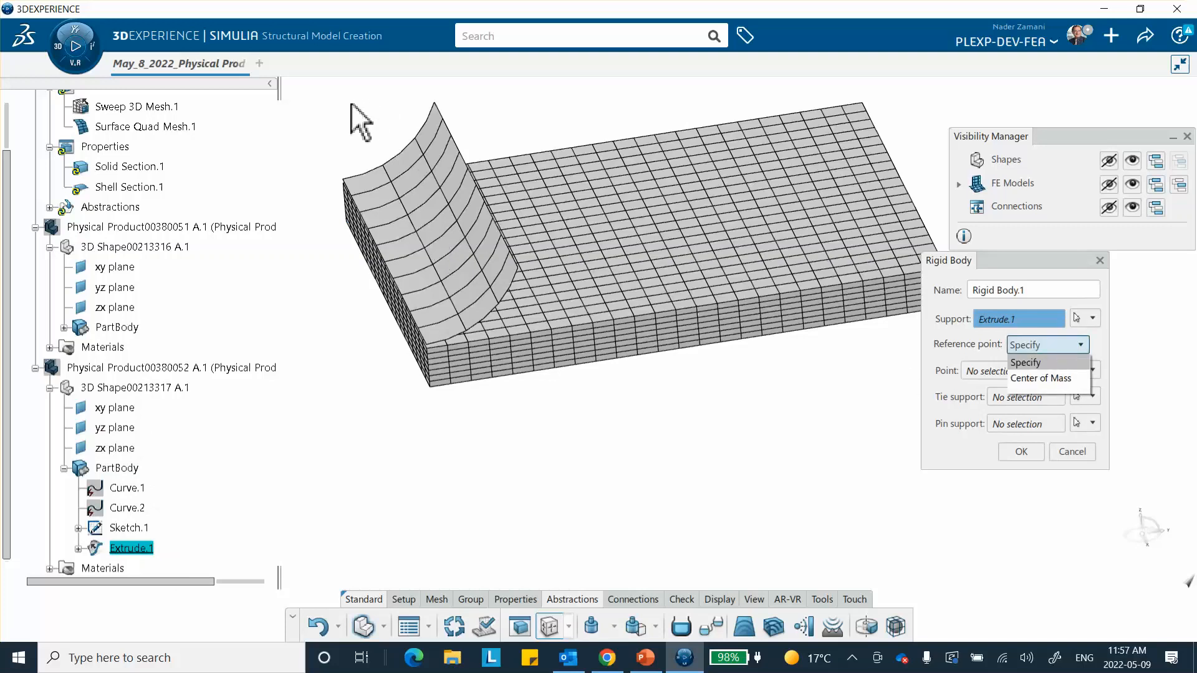
pyautogui.click(1034, 378)
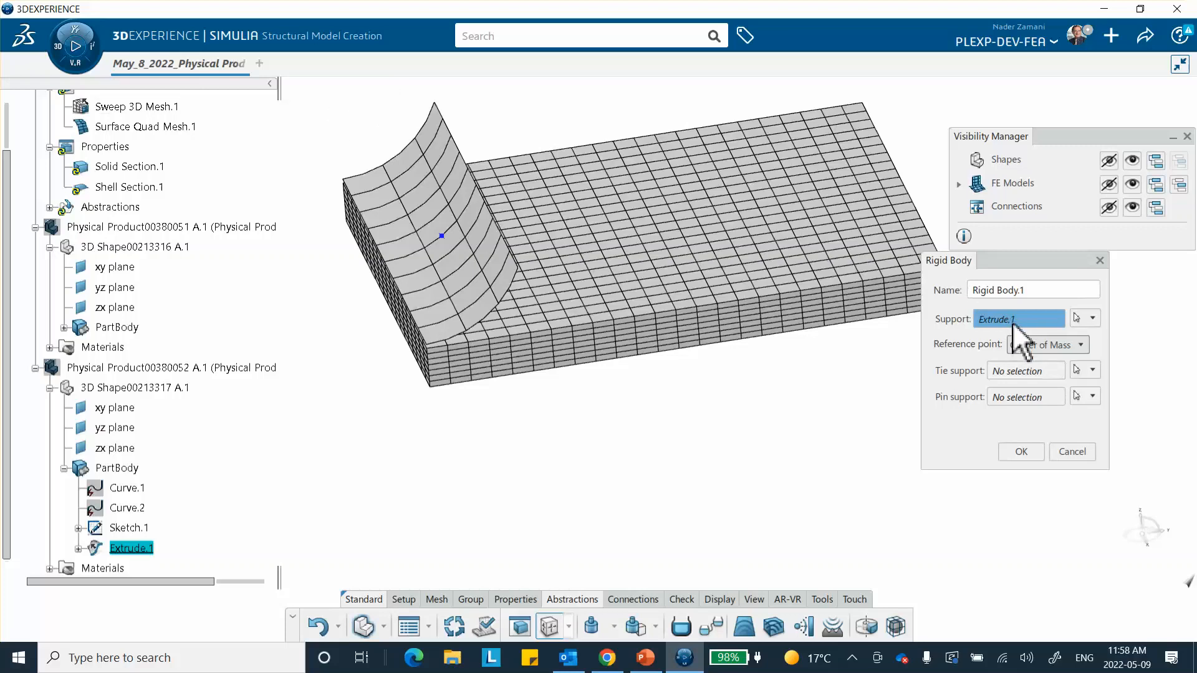
pyautogui.click(1023, 454)
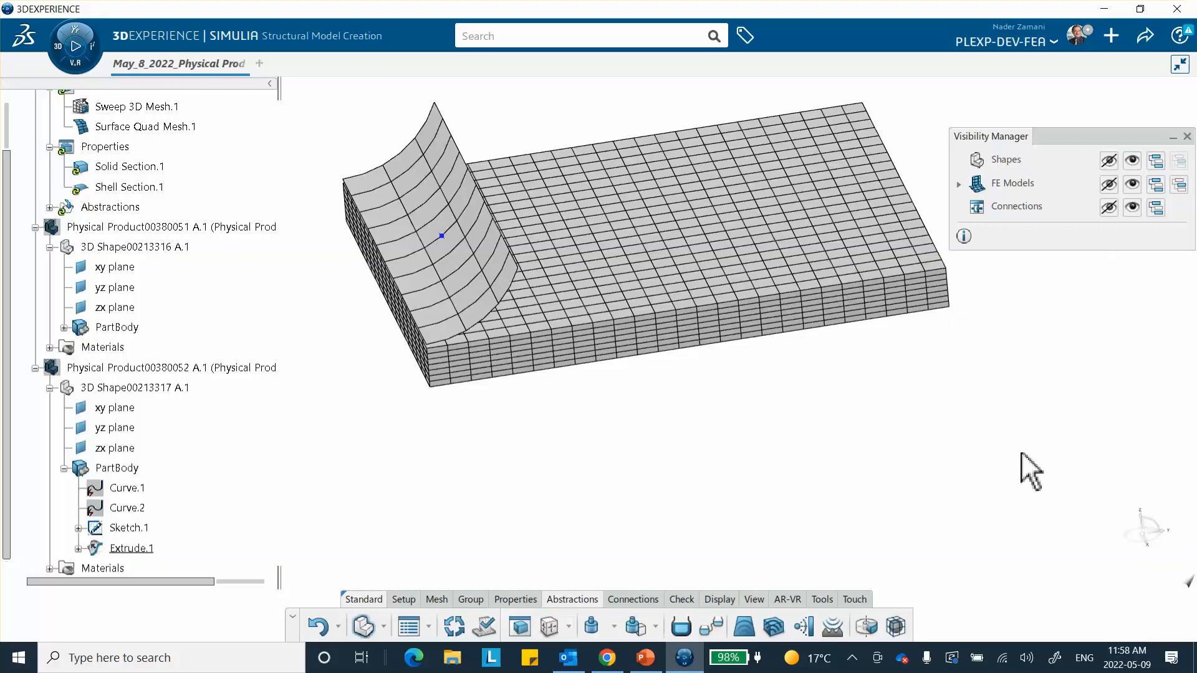
# Step: Open the Structural Scenario Creation app from the favorite apps to start a physics simulation for the model
pyautogui.moveTo(599, 449); pyautogui.dragTo(571, 482, button='middle')
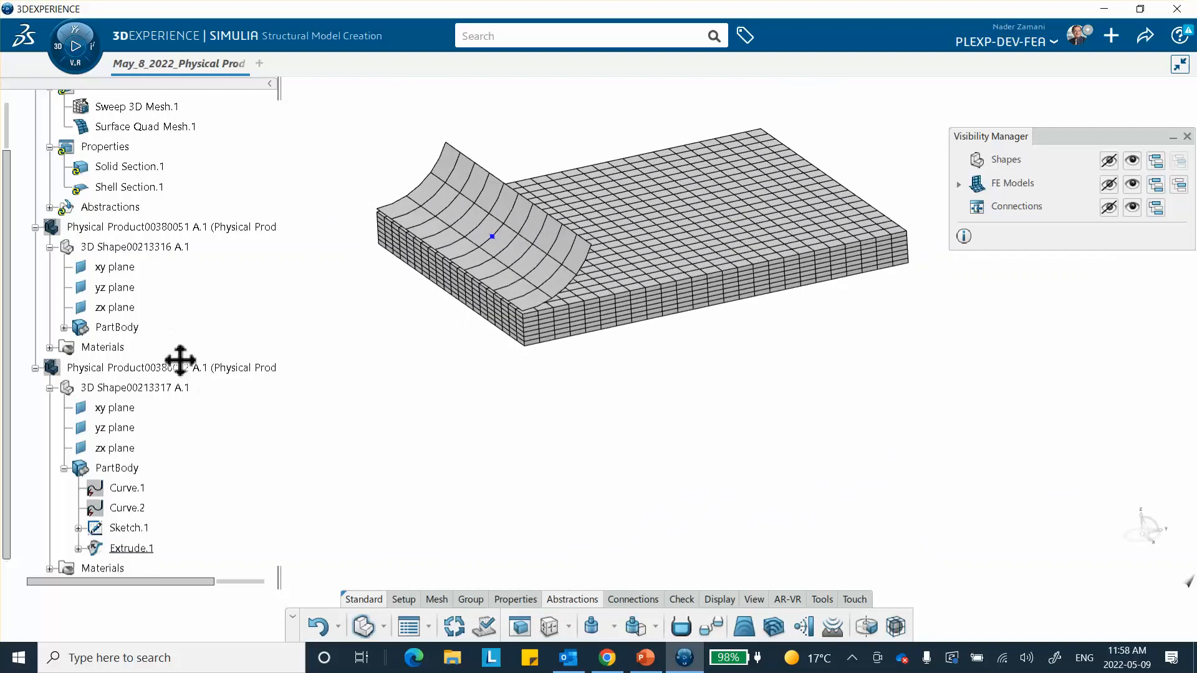
pyautogui.scroll(-5, 178, 360)
pyautogui.scroll(-2, 177, 367)
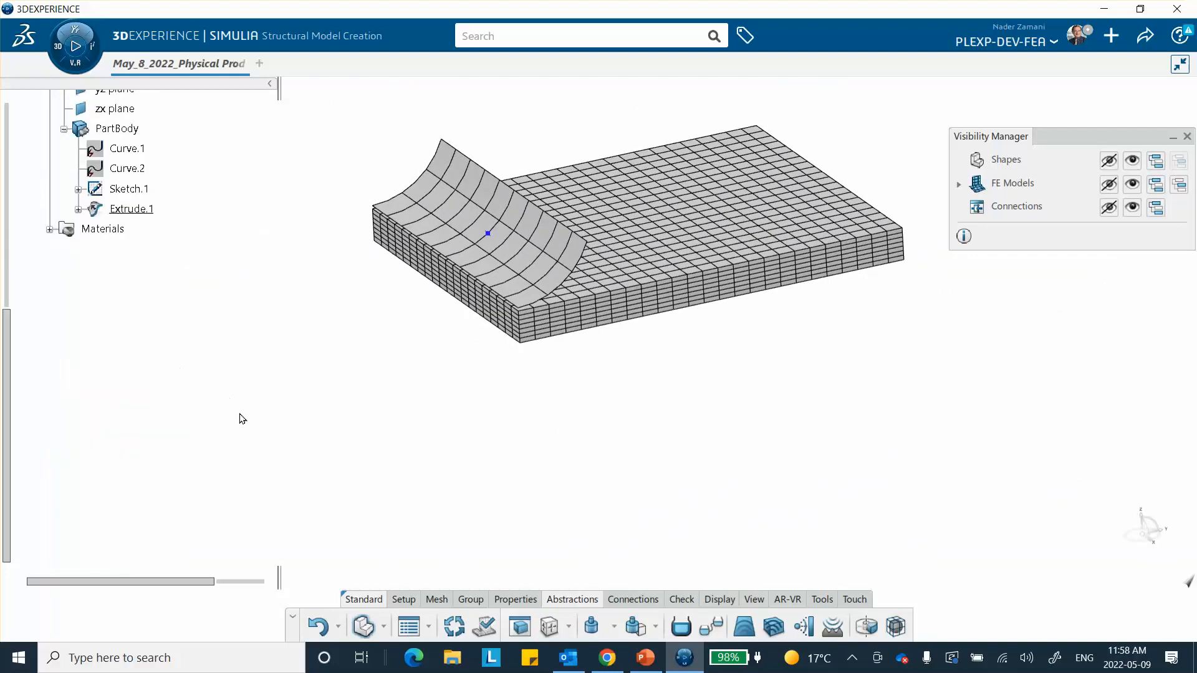
pyautogui.moveTo(372, 412); pyautogui.dragTo(336, 445, button='middle')
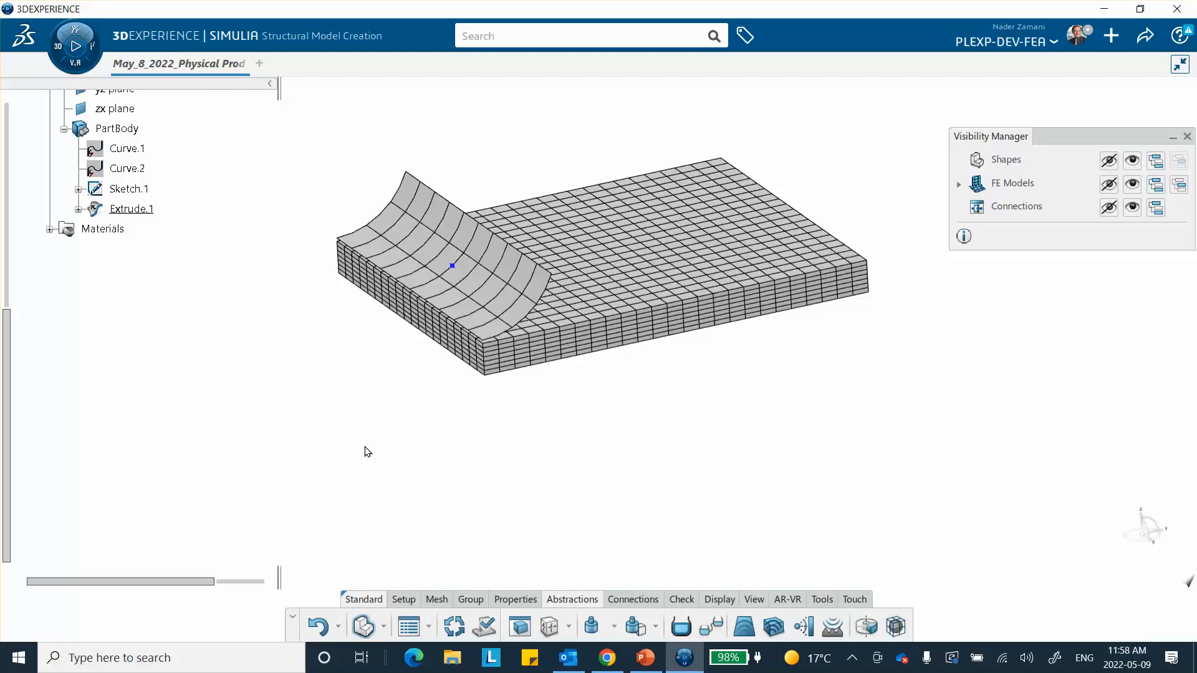
pyautogui.click(59, 43)
pyautogui.scroll(-1, 232, 404)
pyautogui.scroll(-1, 243, 455)
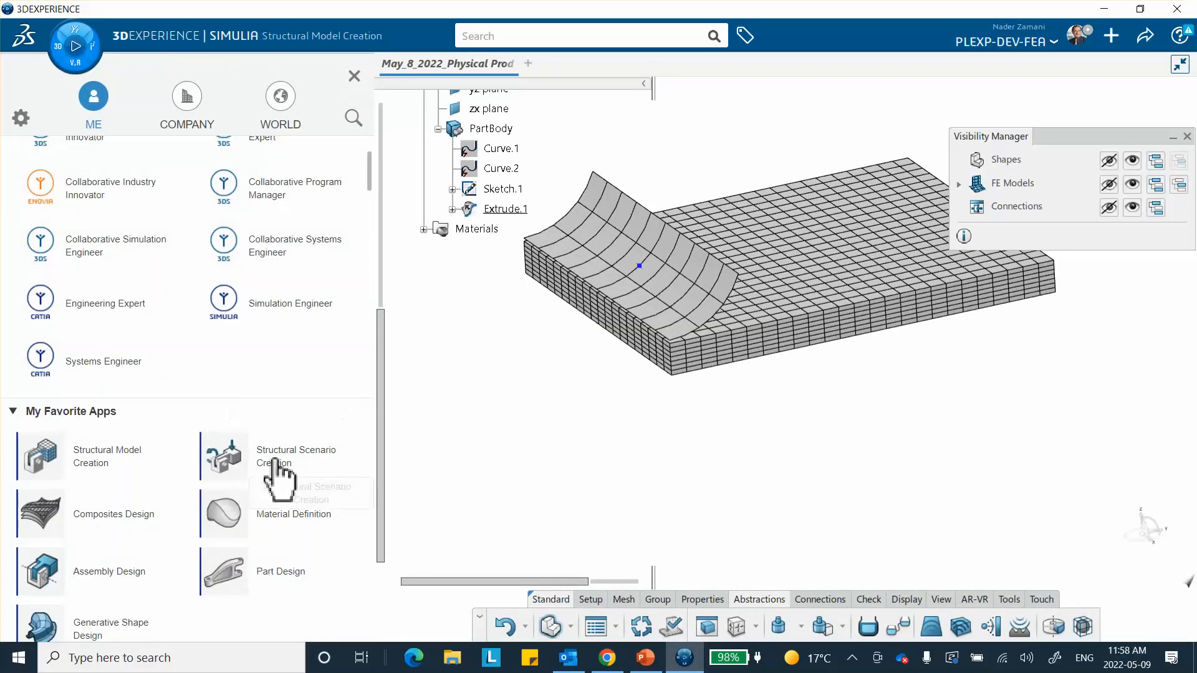
pyautogui.scroll(2, 286, 481)
pyautogui.scroll(-1, 288, 489)
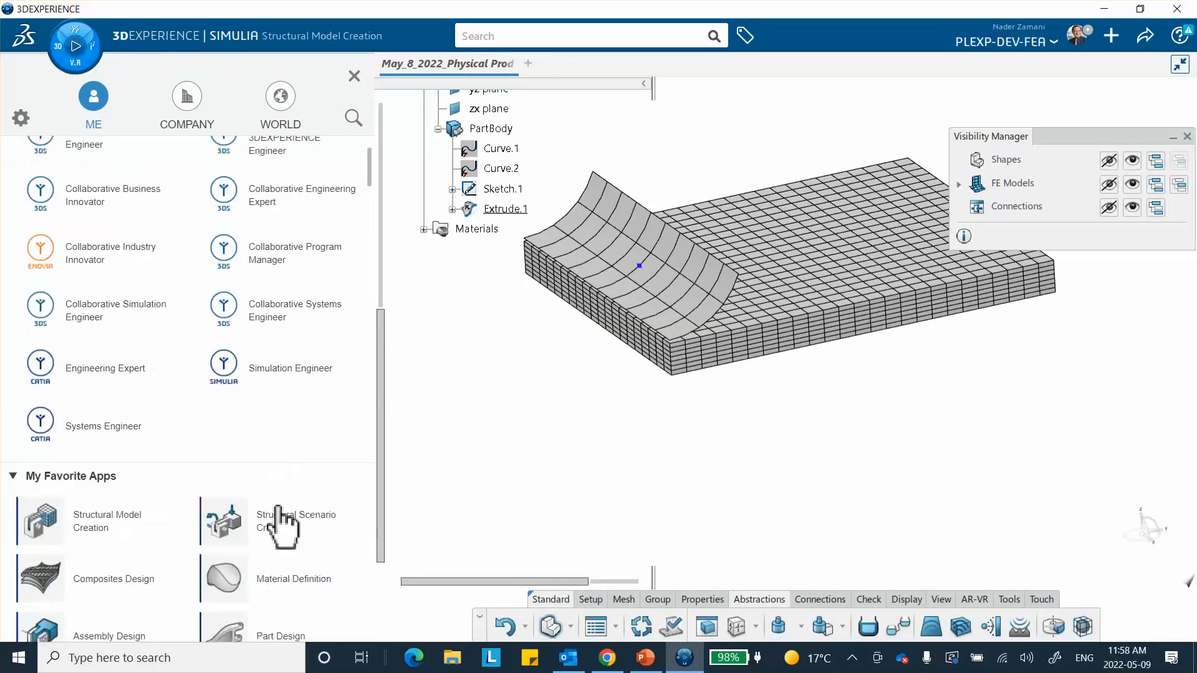
pyautogui.click(284, 529)
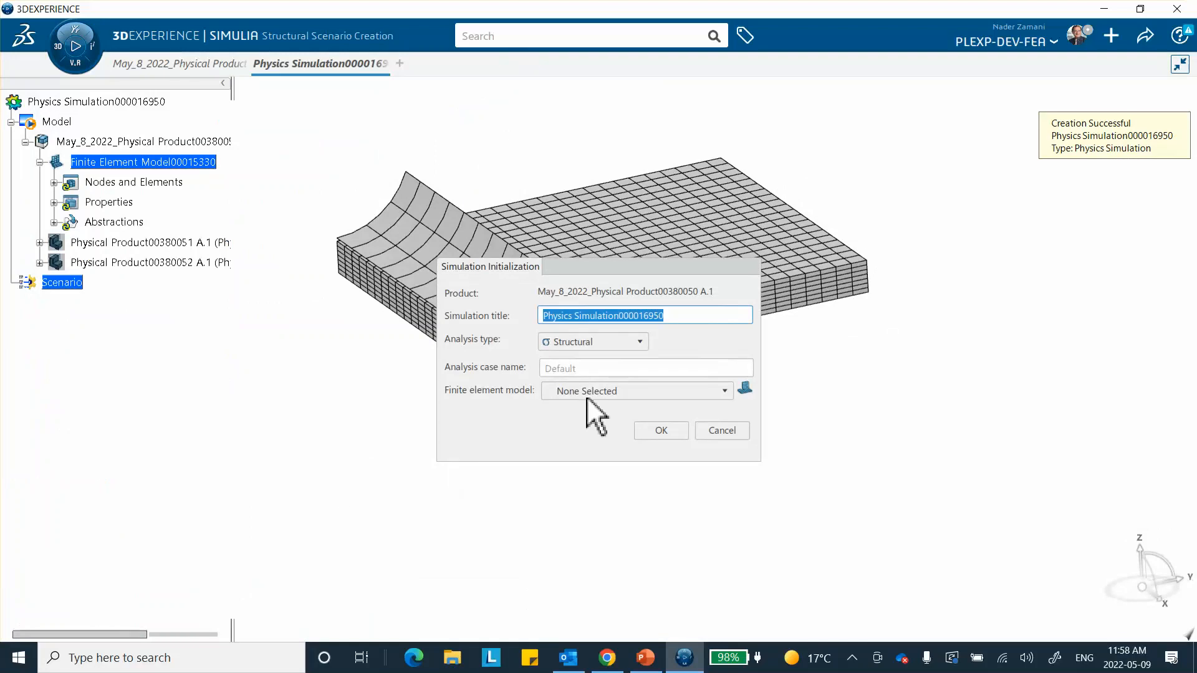
# Step: Initialize the structural simulation using Finite Element Model00015330 and accept the setup
pyautogui.click(593, 384)
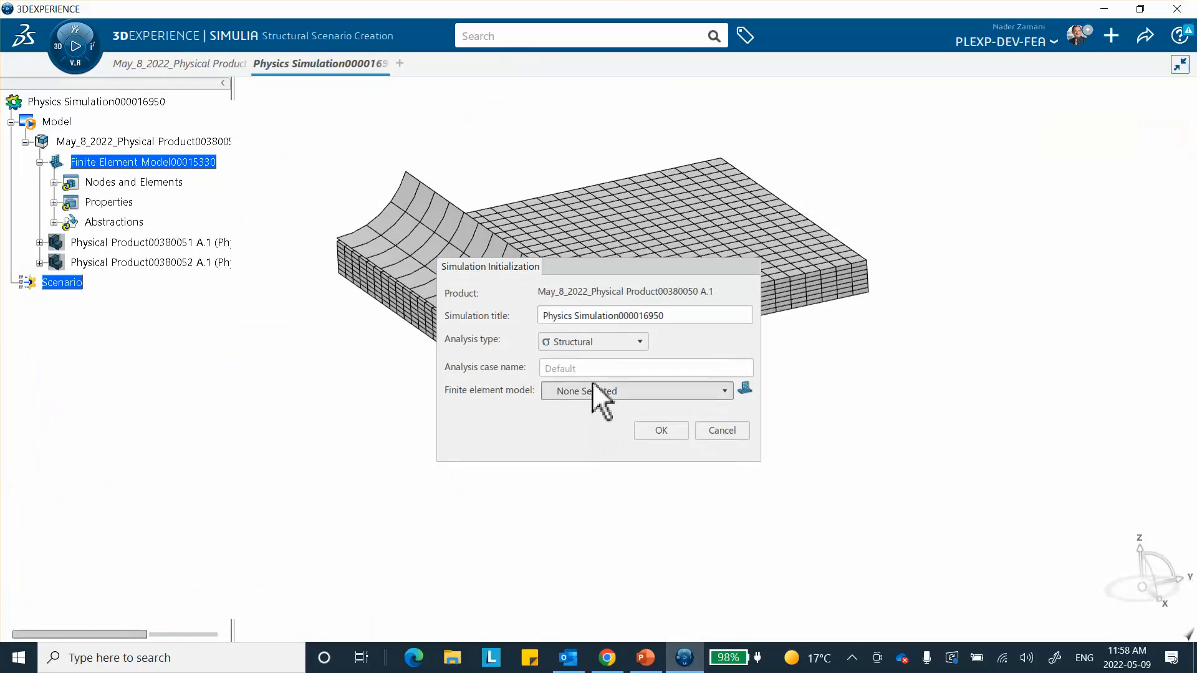
pyautogui.click(588, 423)
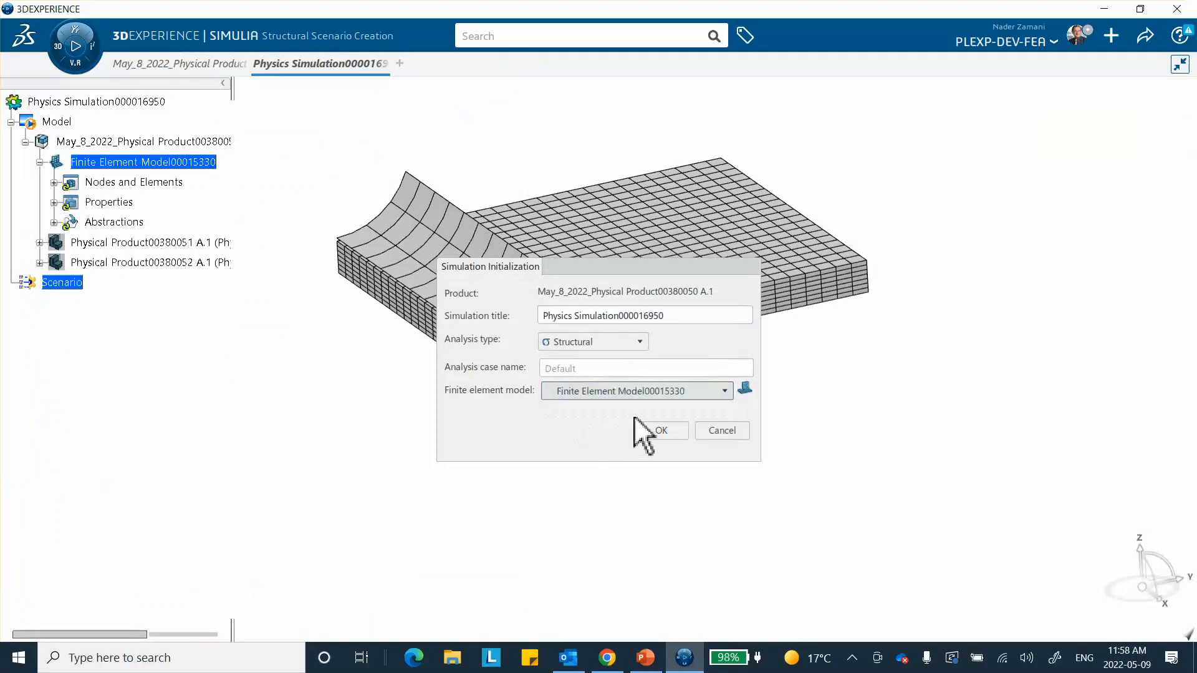
pyautogui.click(660, 429)
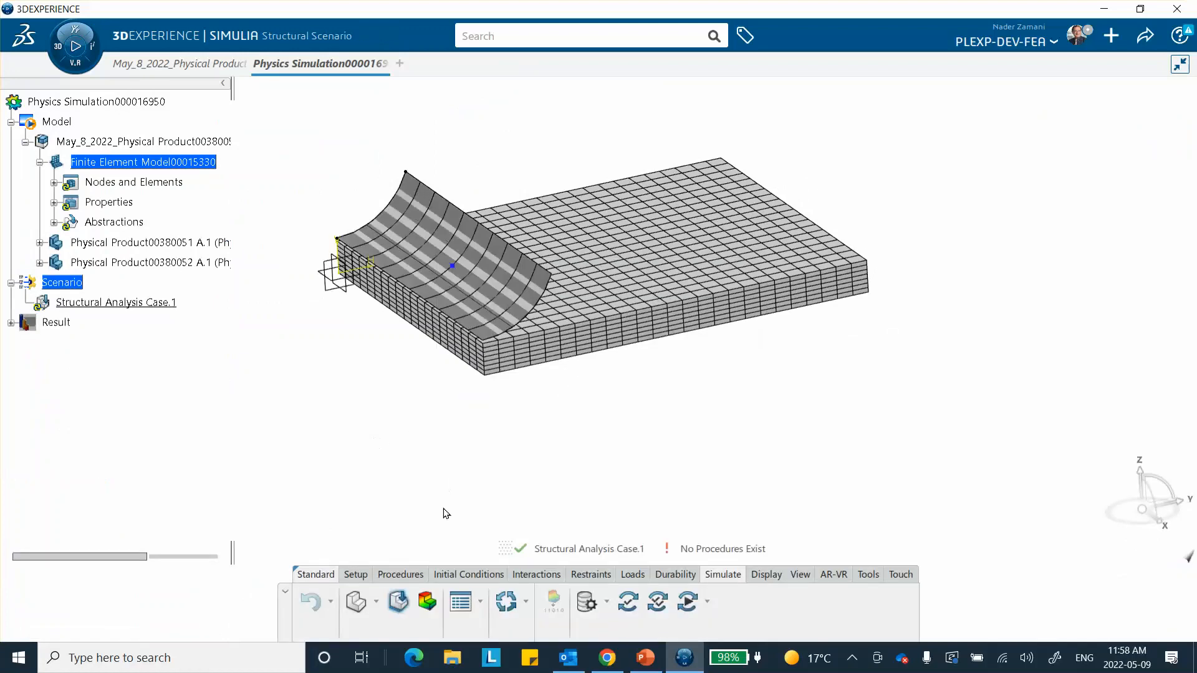
# Step: Create a static step with a 0.01 s initial and 0.1 s maximum time increment, including geometric nonlinearity
pyautogui.click(399, 574)
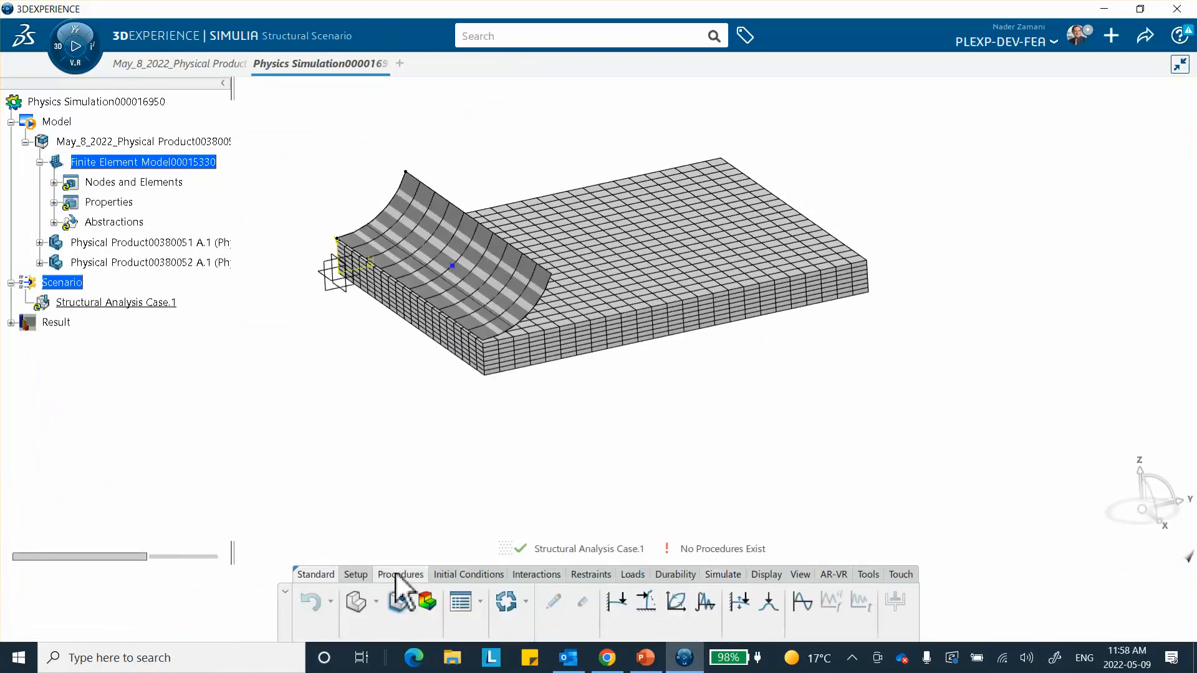
pyautogui.click(616, 603)
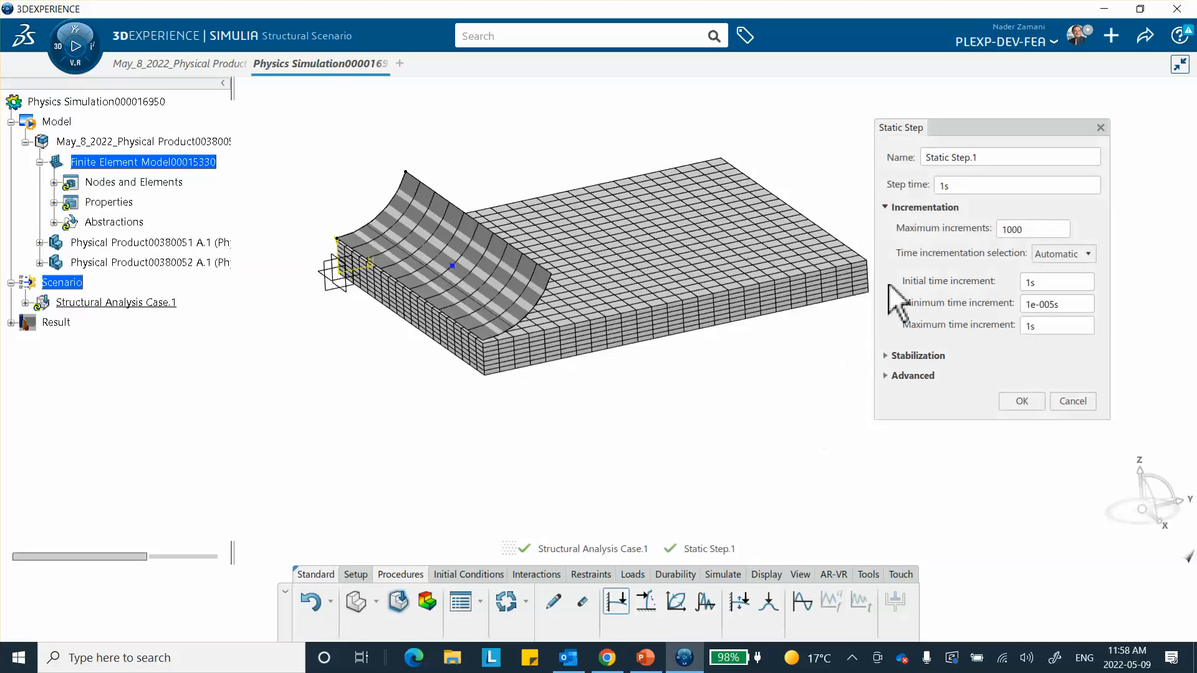
pyautogui.doubleClick(1035, 282)
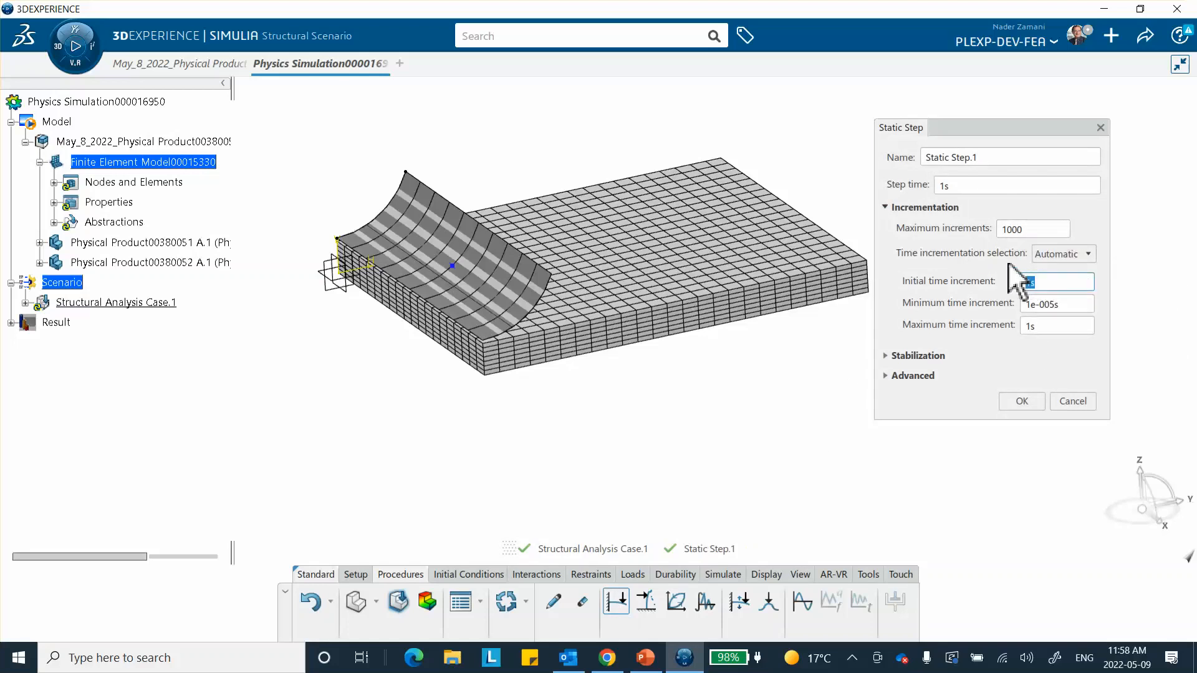
pyautogui.write('0.01')
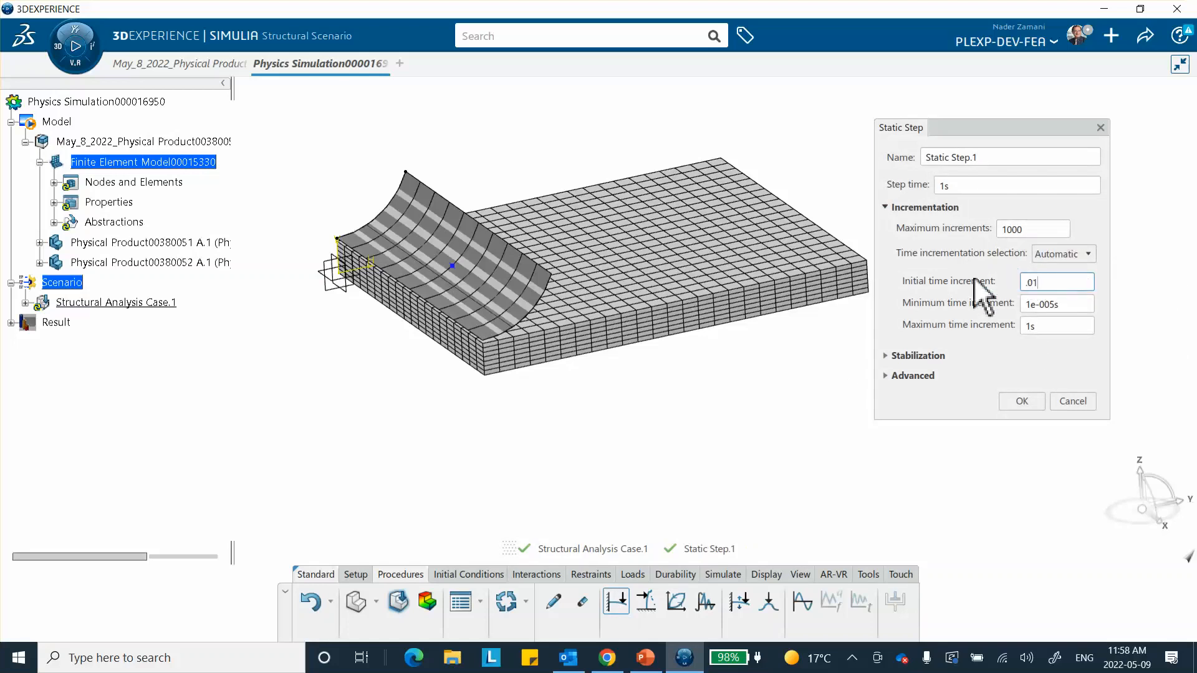
pyautogui.doubleClick(1060, 325)
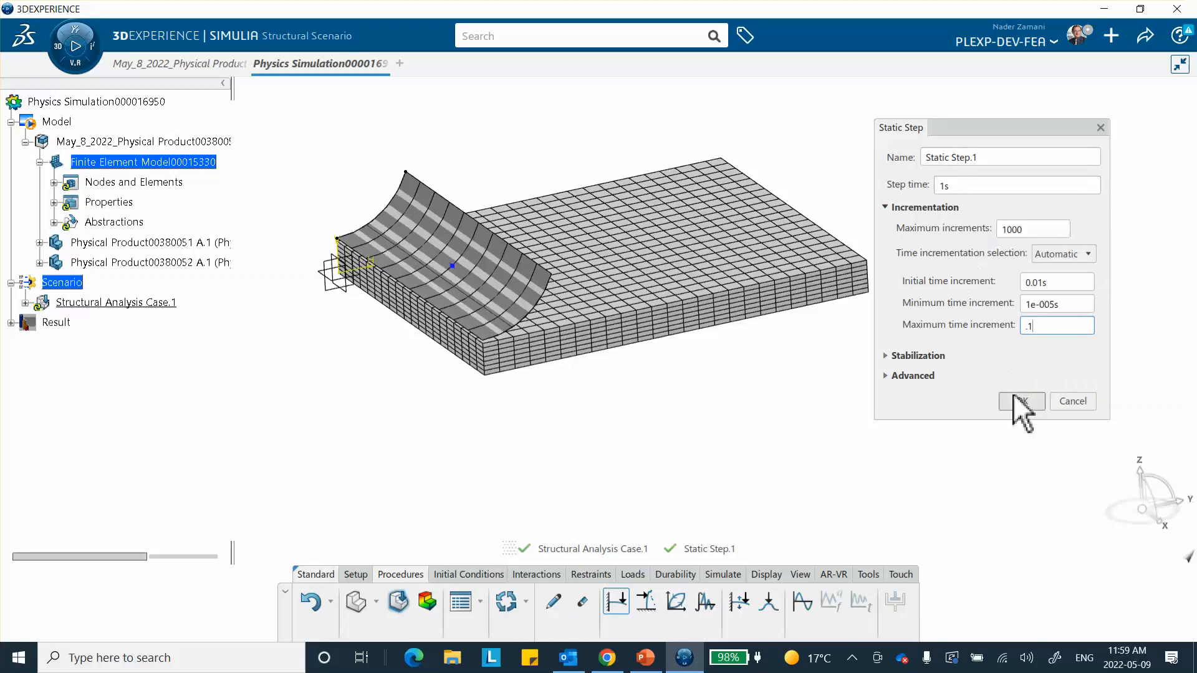
pyautogui.click(888, 376)
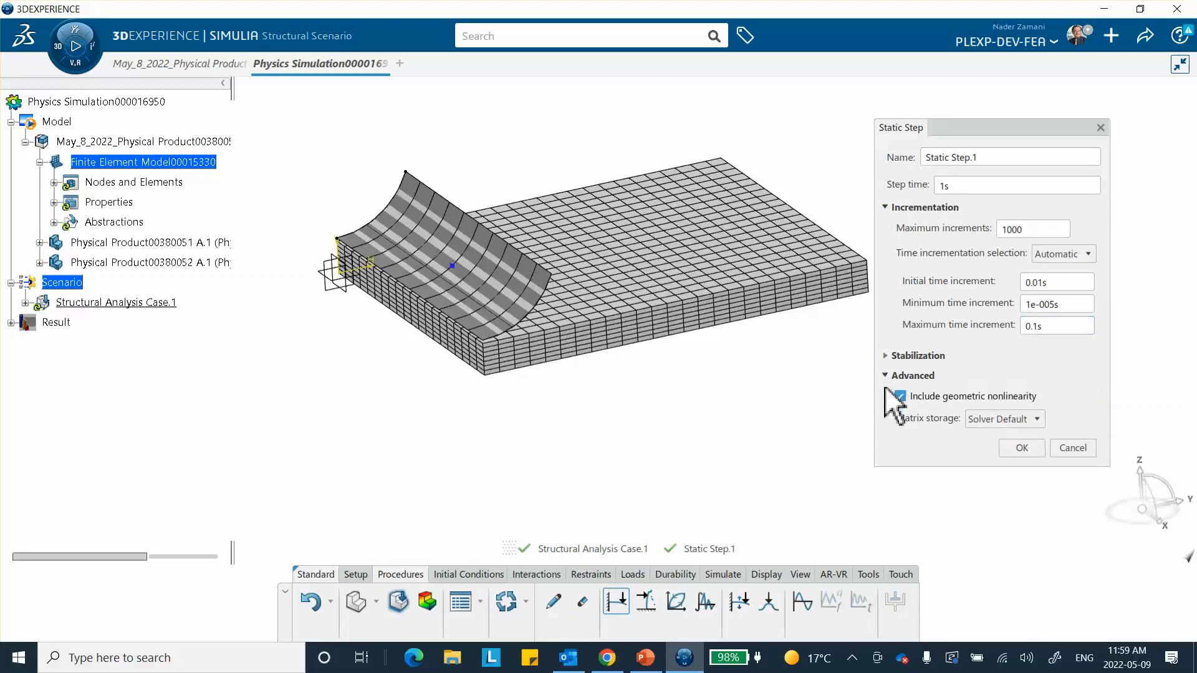
pyautogui.click(900, 396)
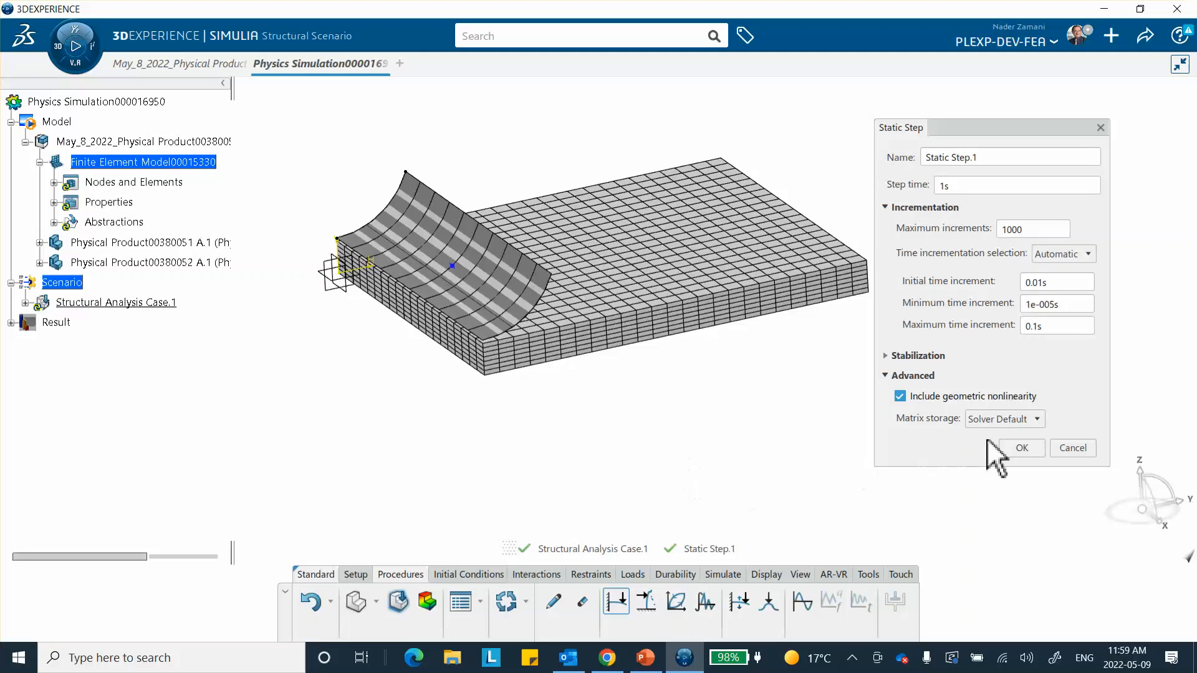
pyautogui.click(1022, 449)
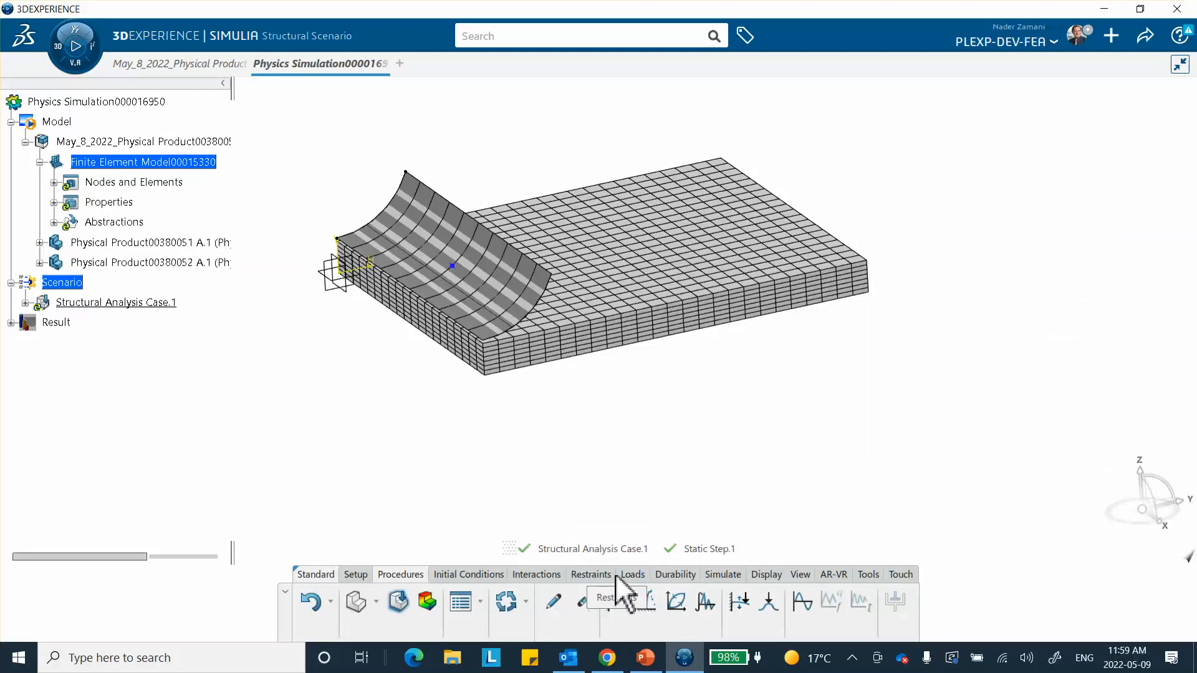
# Step: Apply a planar symmetry restraint to the plate's long side face nearest the viewer
pyautogui.click(590, 574)
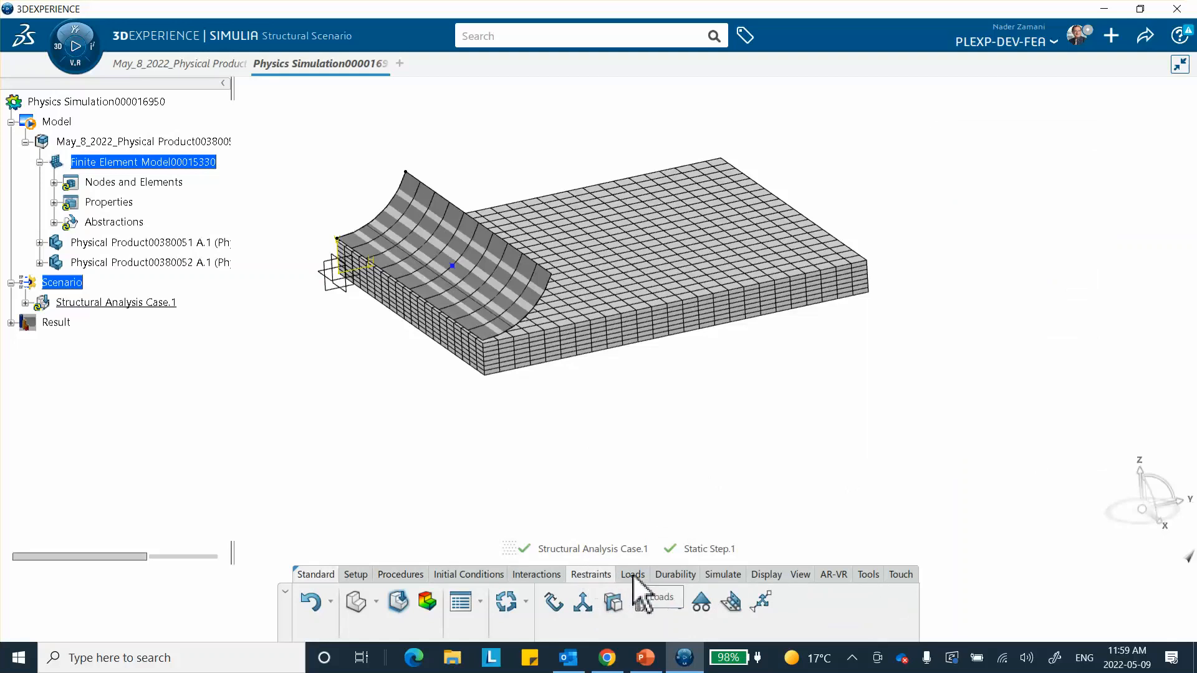
pyautogui.click(600, 574)
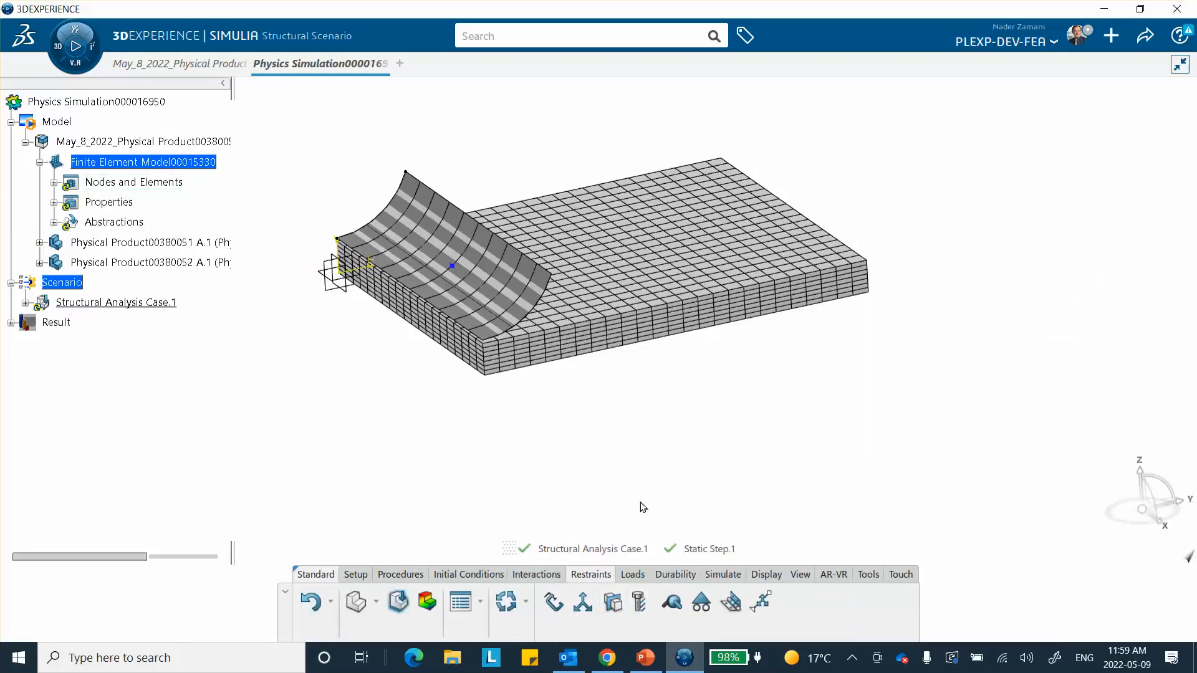
pyautogui.click(614, 602)
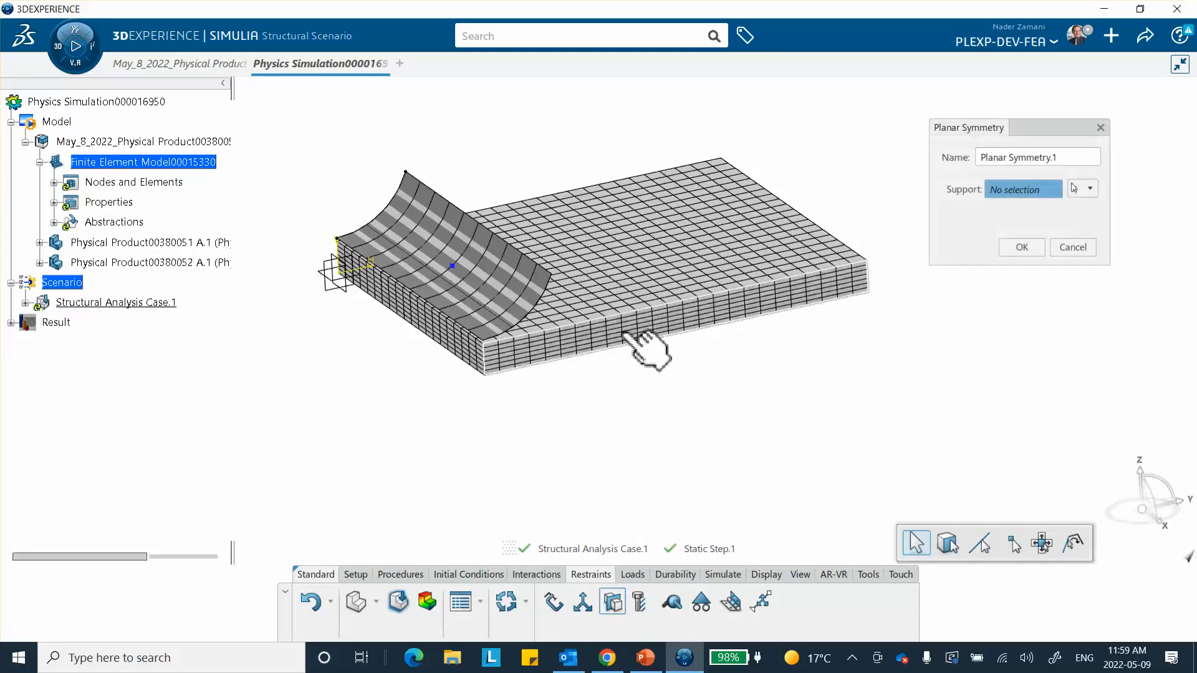
pyautogui.click(644, 342)
pyautogui.click(1021, 247)
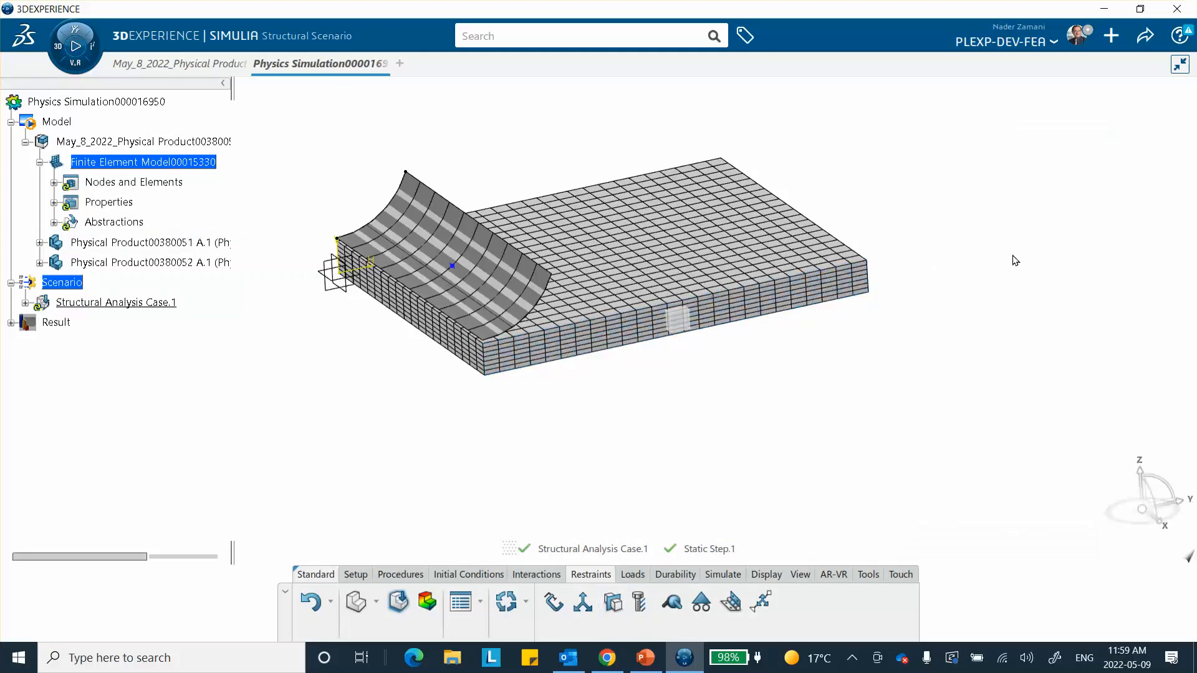
# Step: Apply a second planar symmetry restraint to the plate's end face beneath the punch
pyautogui.click(613, 602)
pyautogui.click(434, 312)
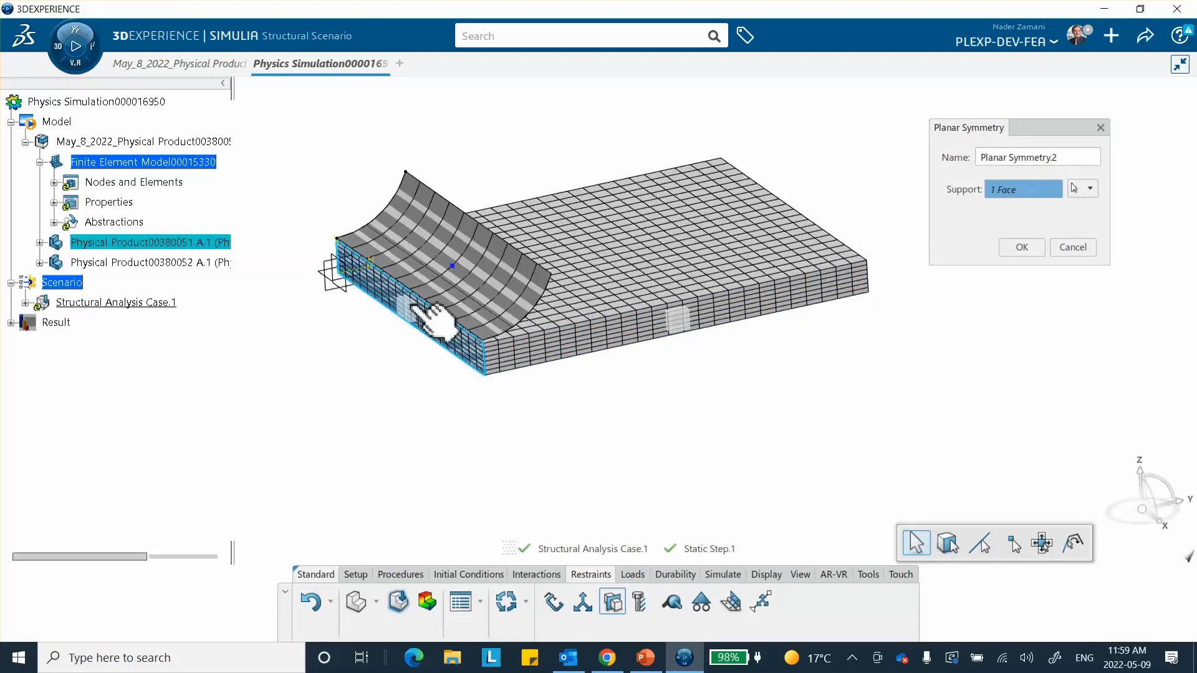
pyautogui.click(1025, 249)
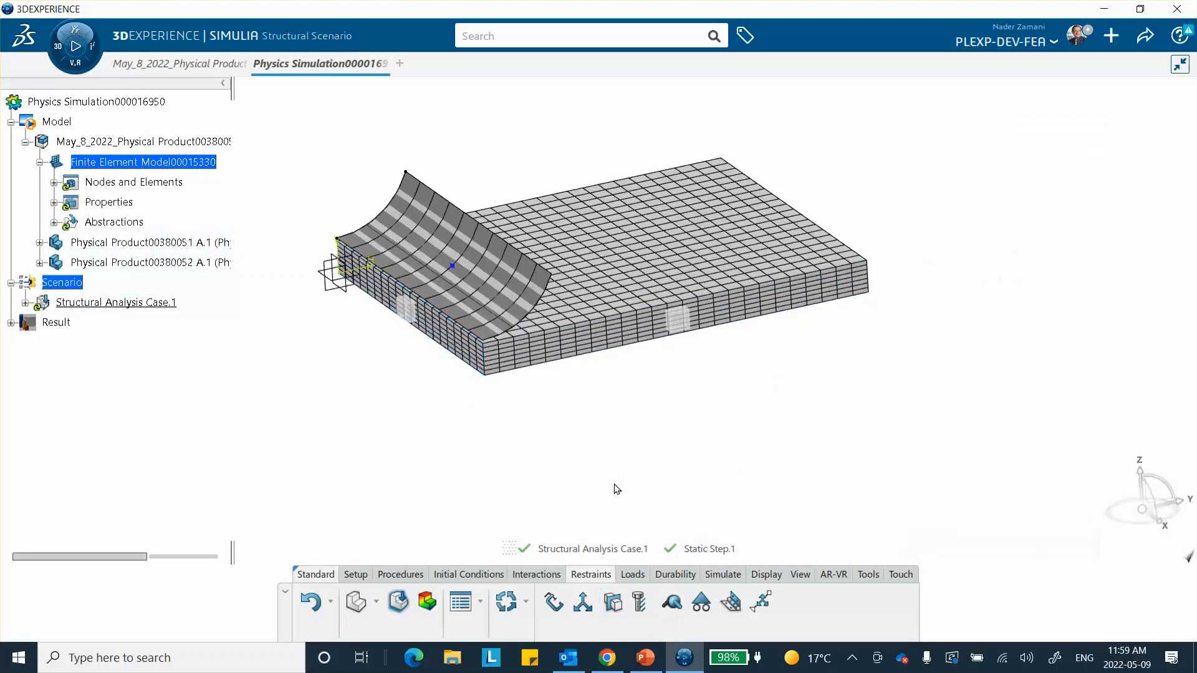
# Step: Switch to PowerPoint, check the contact problem's boundary conditions and input data on slide 2, and return to 3DEXPERIENCE
pyautogui.moveTo(615, 489); pyautogui.dragTo(636, 234, button='middle')
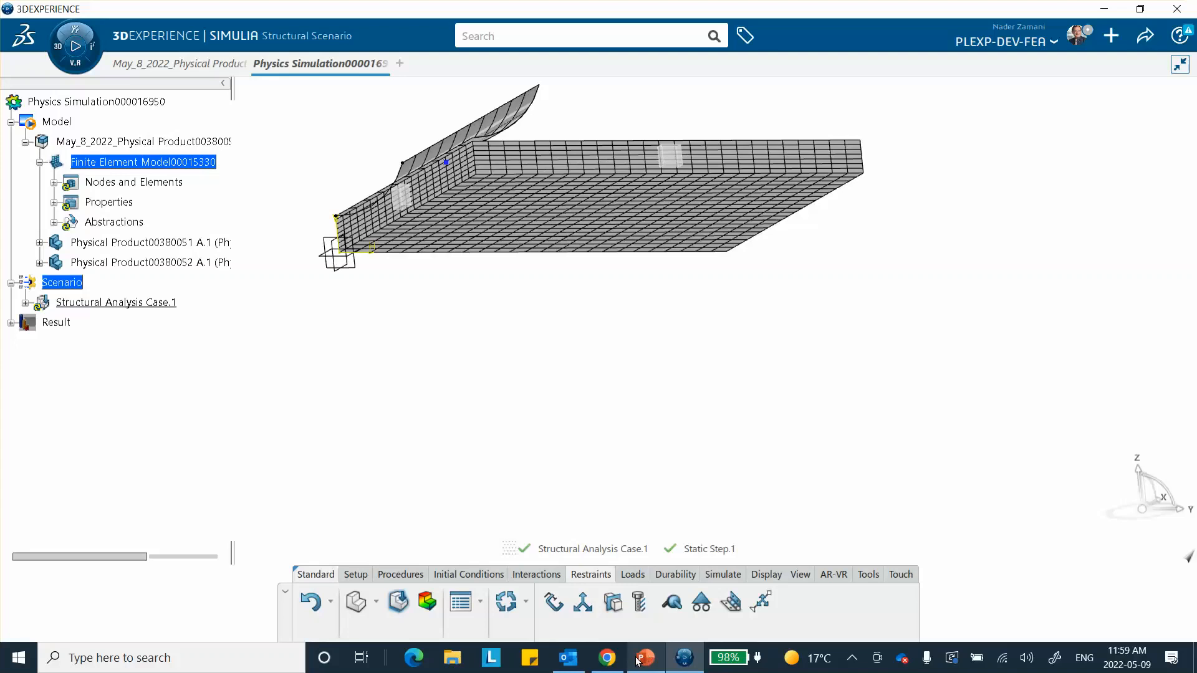
pyautogui.moveTo(637, 662)
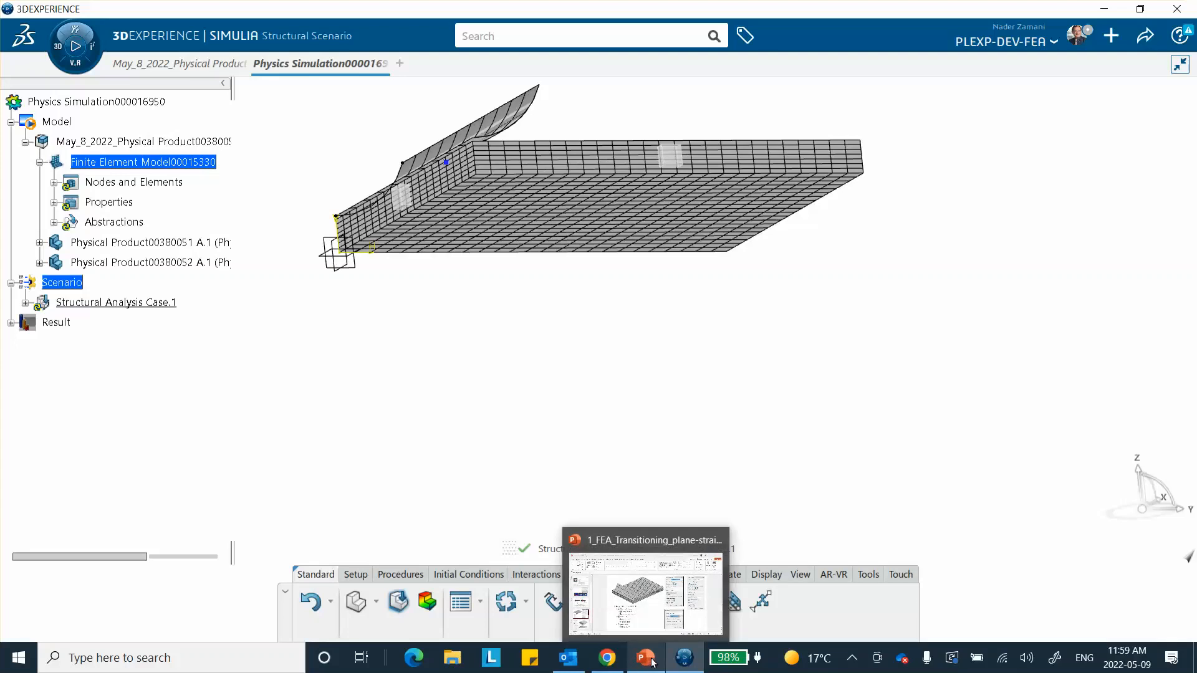
pyautogui.click(647, 662)
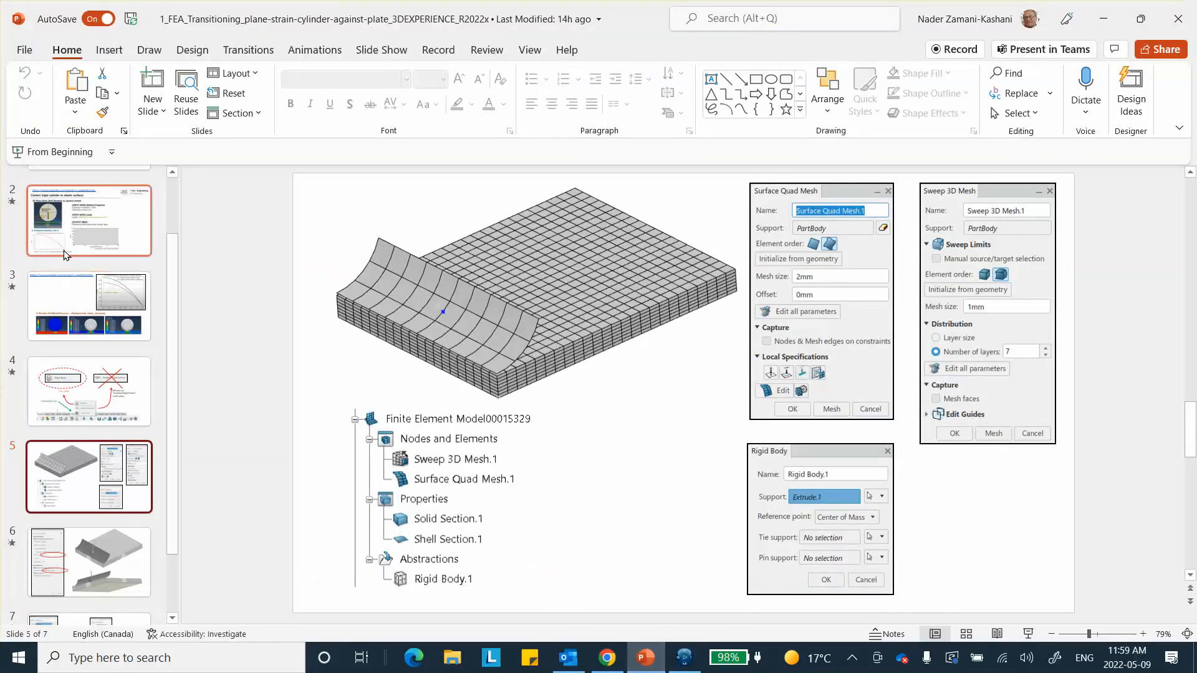
pyautogui.click(89, 220)
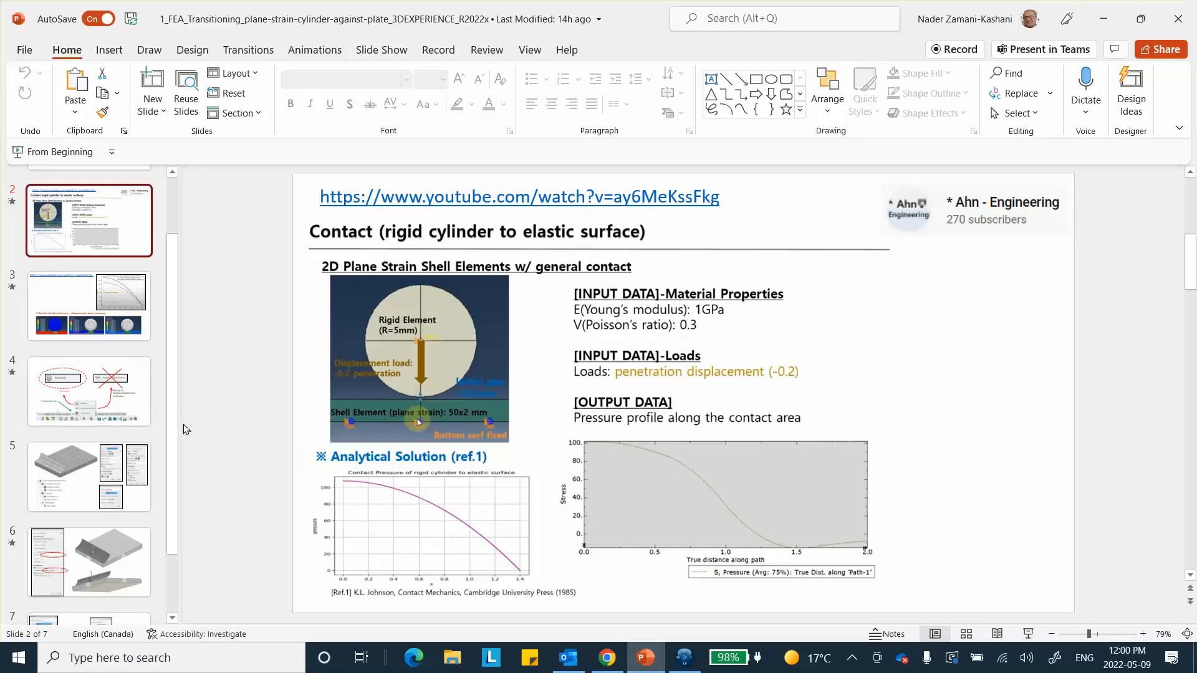
pyautogui.click(1102, 20)
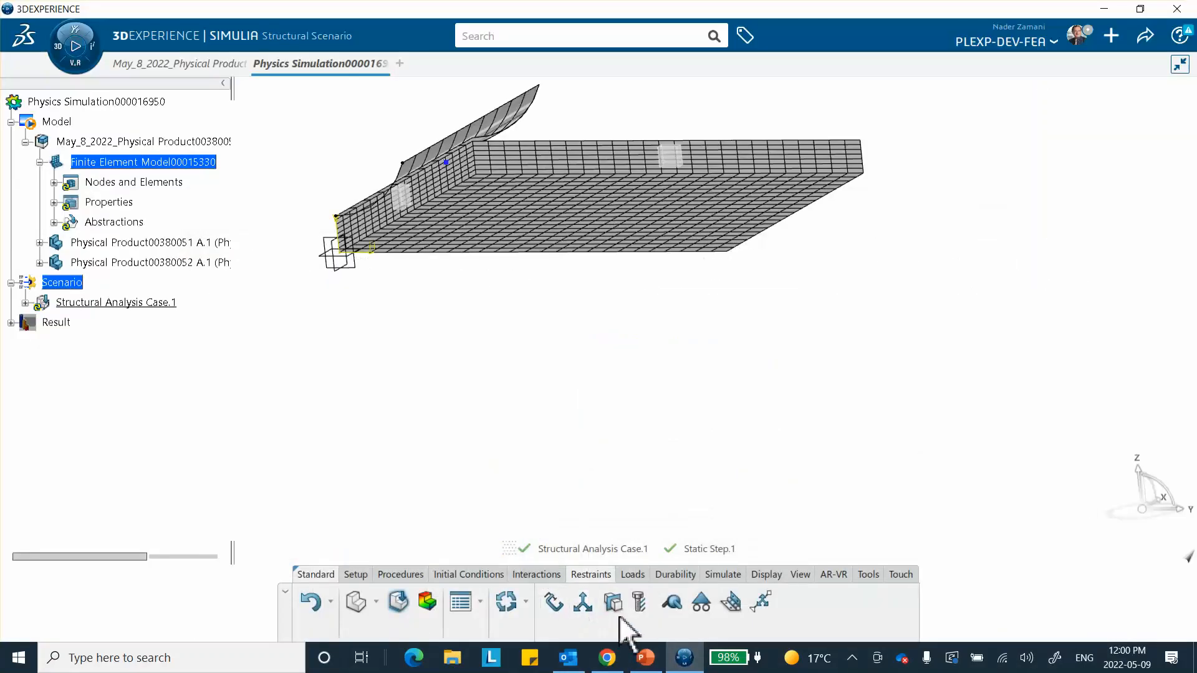
# Step: Apply a clamp restraint to the plate's underside face
pyautogui.click(548, 603)
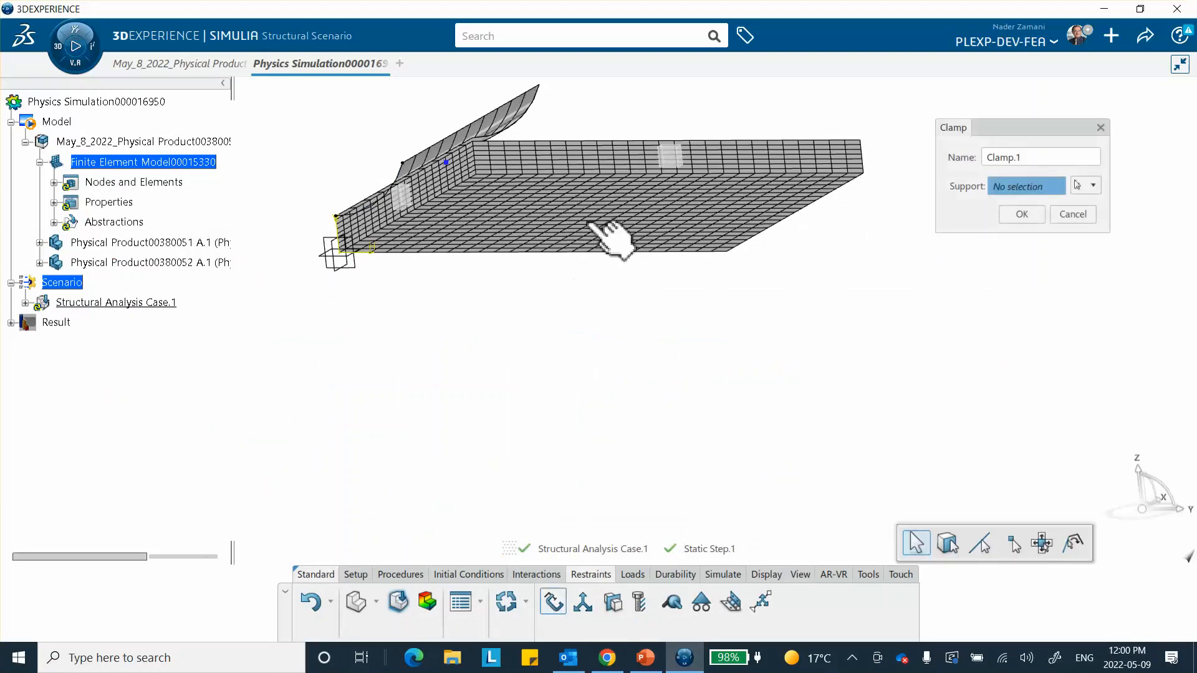
pyautogui.click(608, 223)
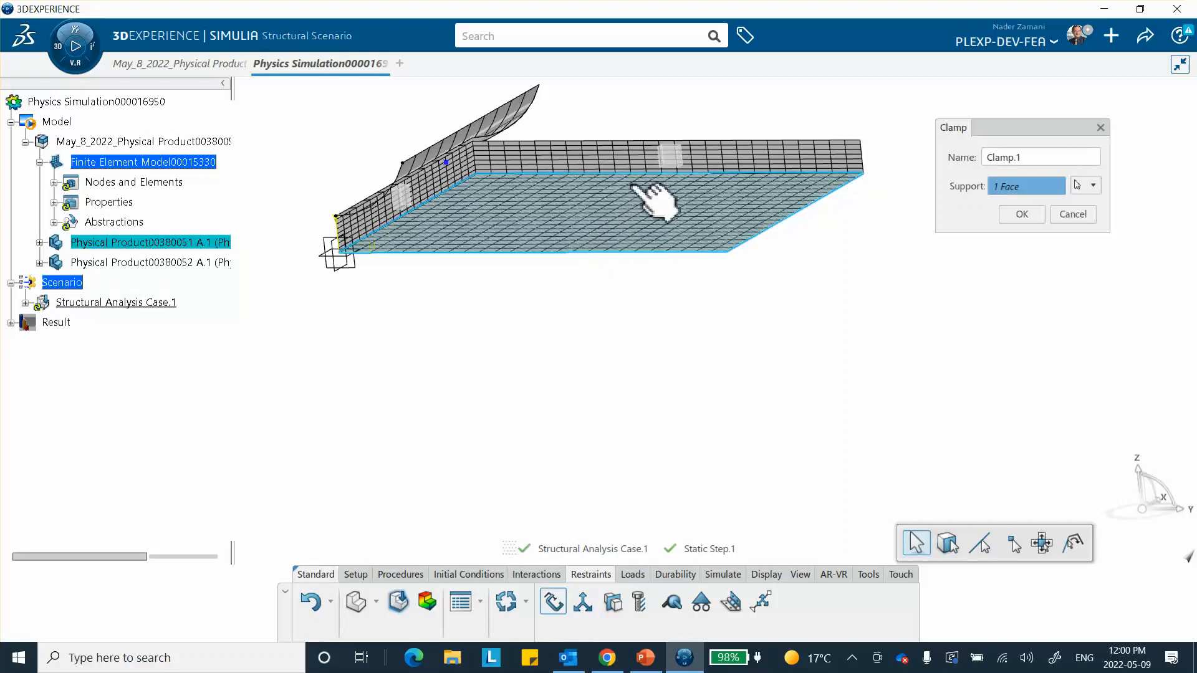
pyautogui.click(1030, 214)
pyautogui.moveTo(743, 288); pyautogui.dragTo(612, 409, button='middle')
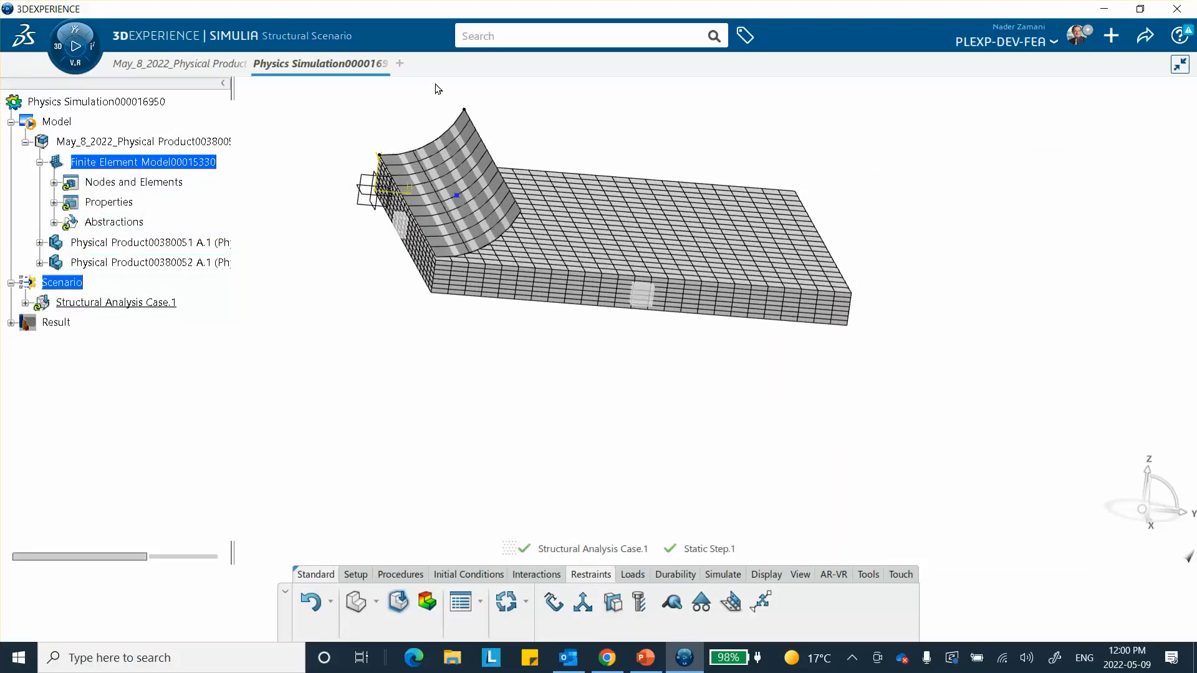
pyautogui.moveTo(331, 295); pyautogui.dragTo(462, 364, button='middle')
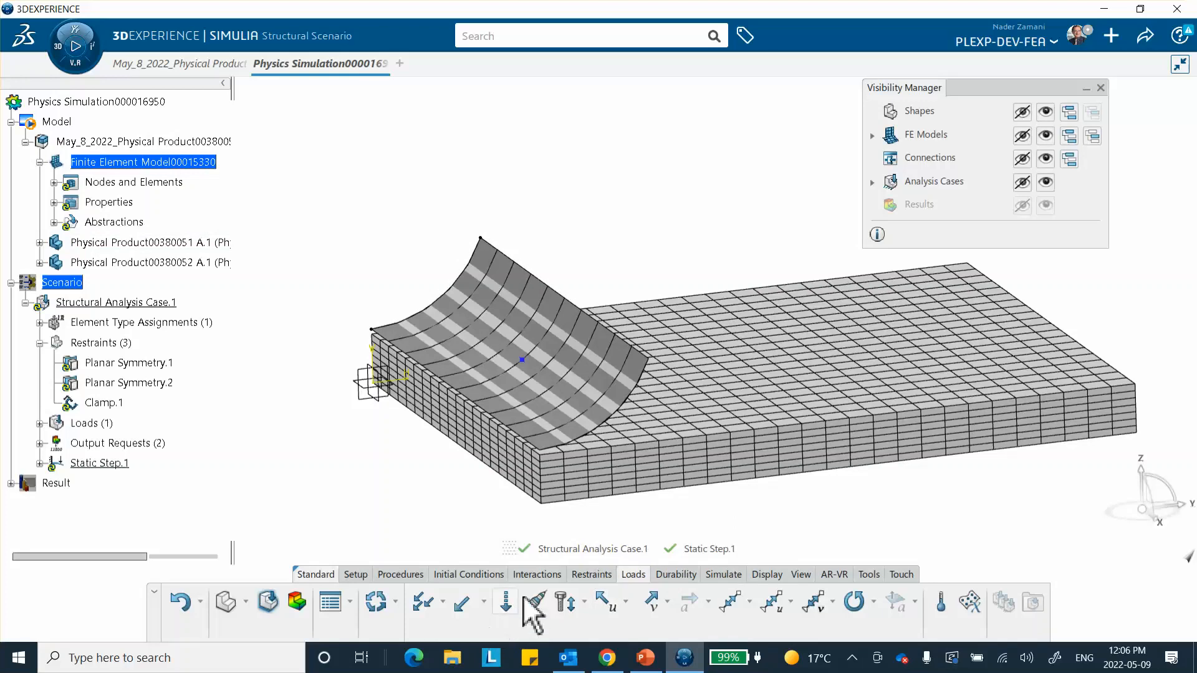
# Step: Create a fixed displacement restraint with the FEM feature Rigid Body.1 as its support
pyautogui.click(591, 574)
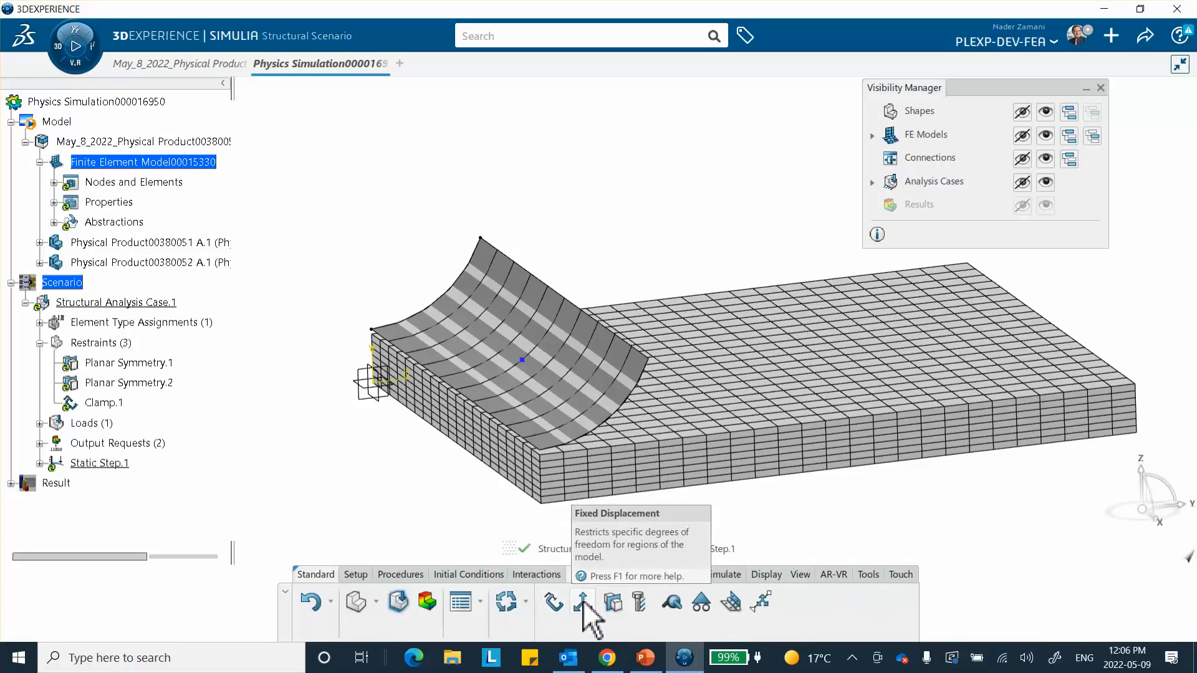
pyautogui.click(583, 602)
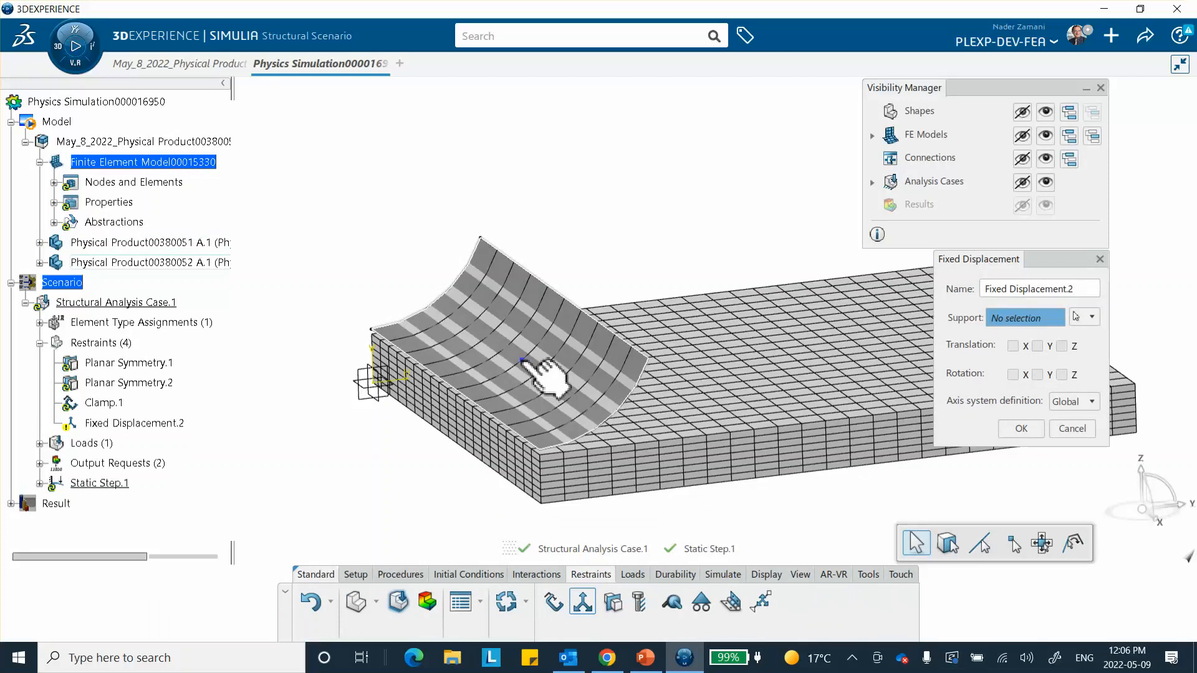
pyautogui.click(527, 365)
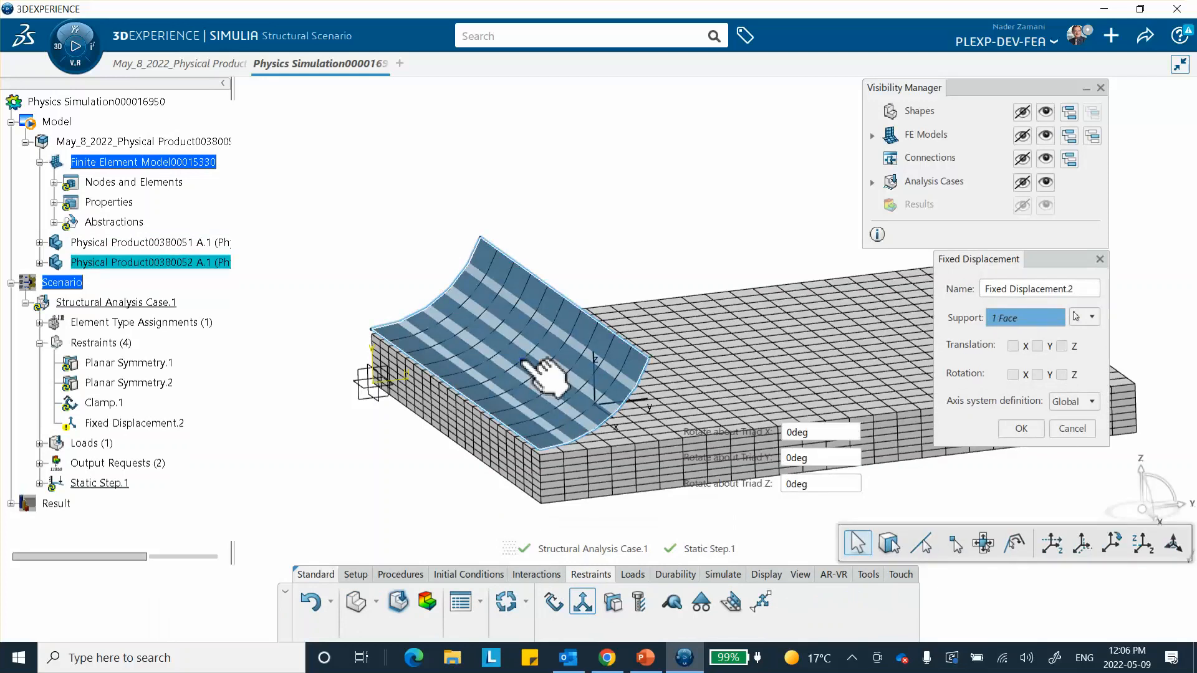
pyautogui.click(523, 361)
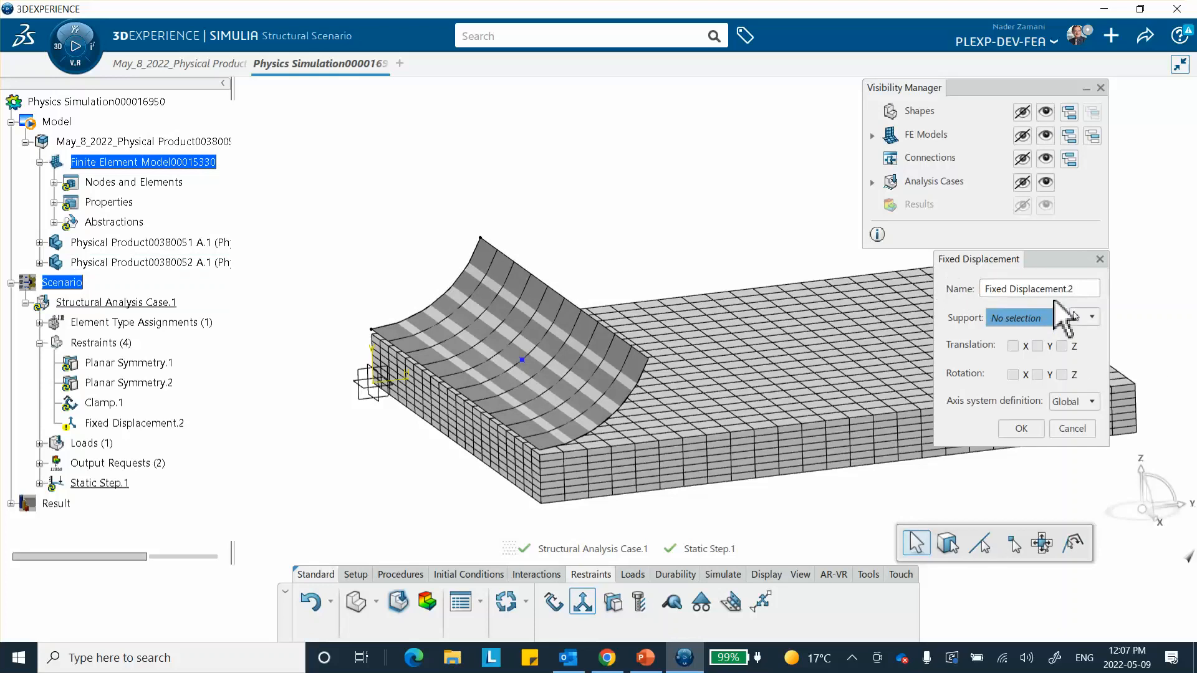
pyautogui.click(1092, 317)
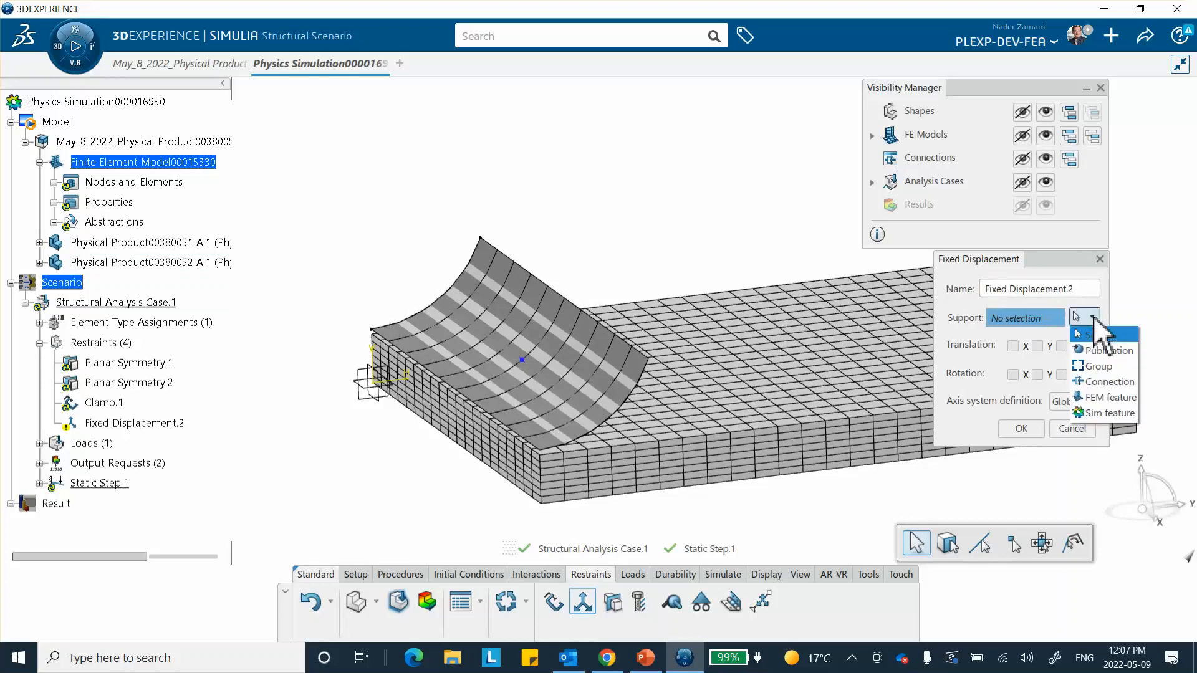
pyautogui.click(1114, 399)
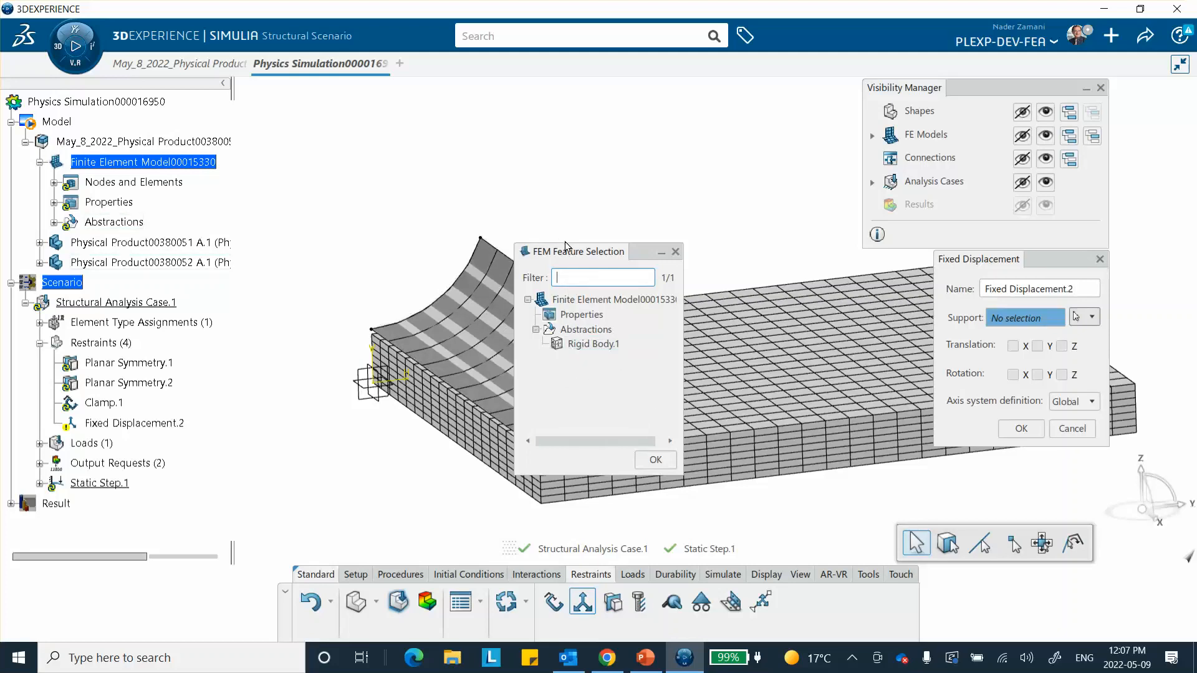
pyautogui.click(570, 343)
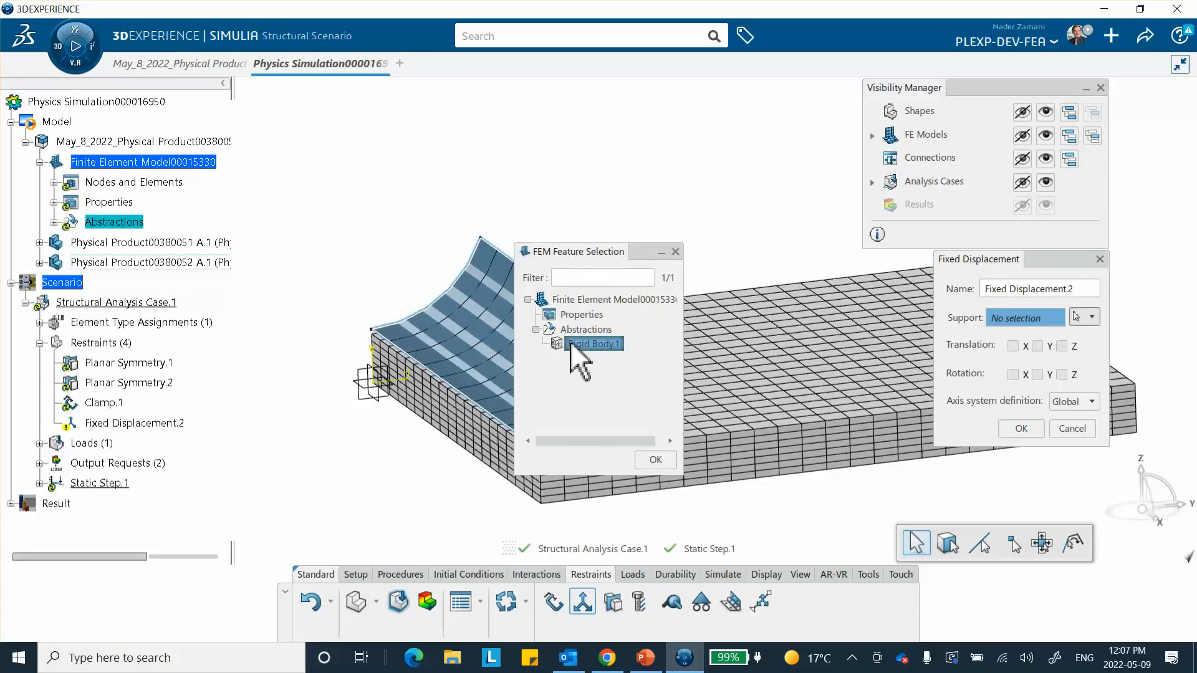
# Step: Fix the rigid body's X and Y translations and all three rotations, and show the analysis case symbols on the model
pyautogui.click(1012, 346)
pyautogui.click(1037, 346)
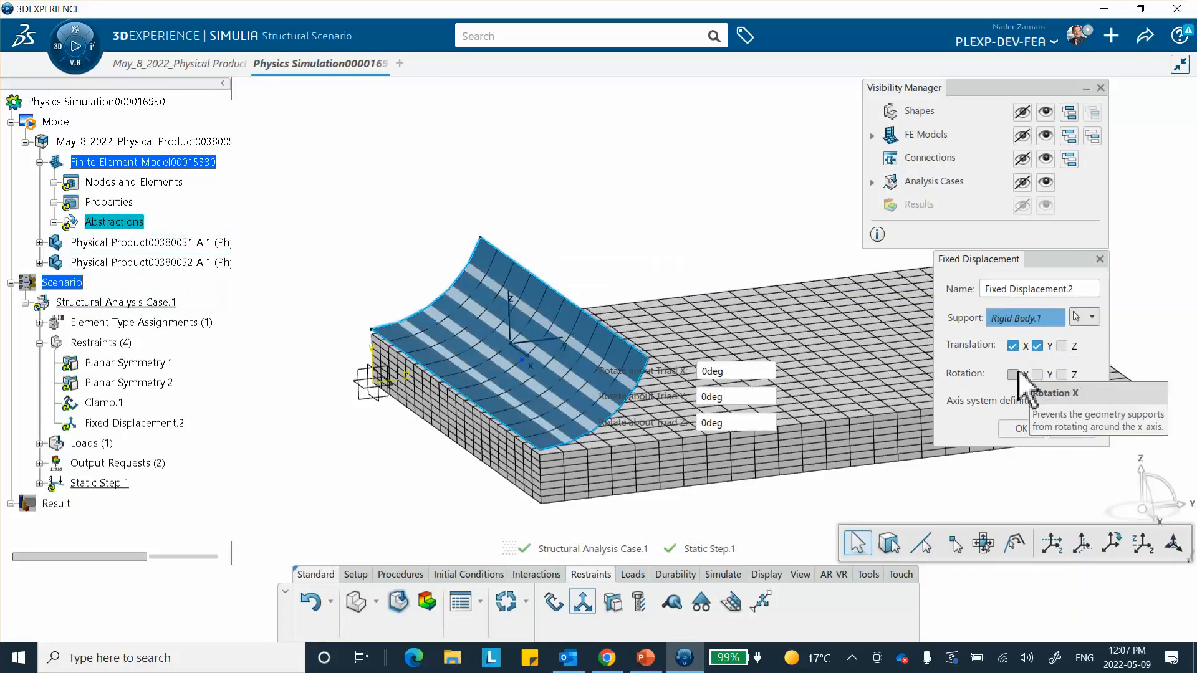
pyautogui.click(1013, 374)
pyautogui.click(1037, 374)
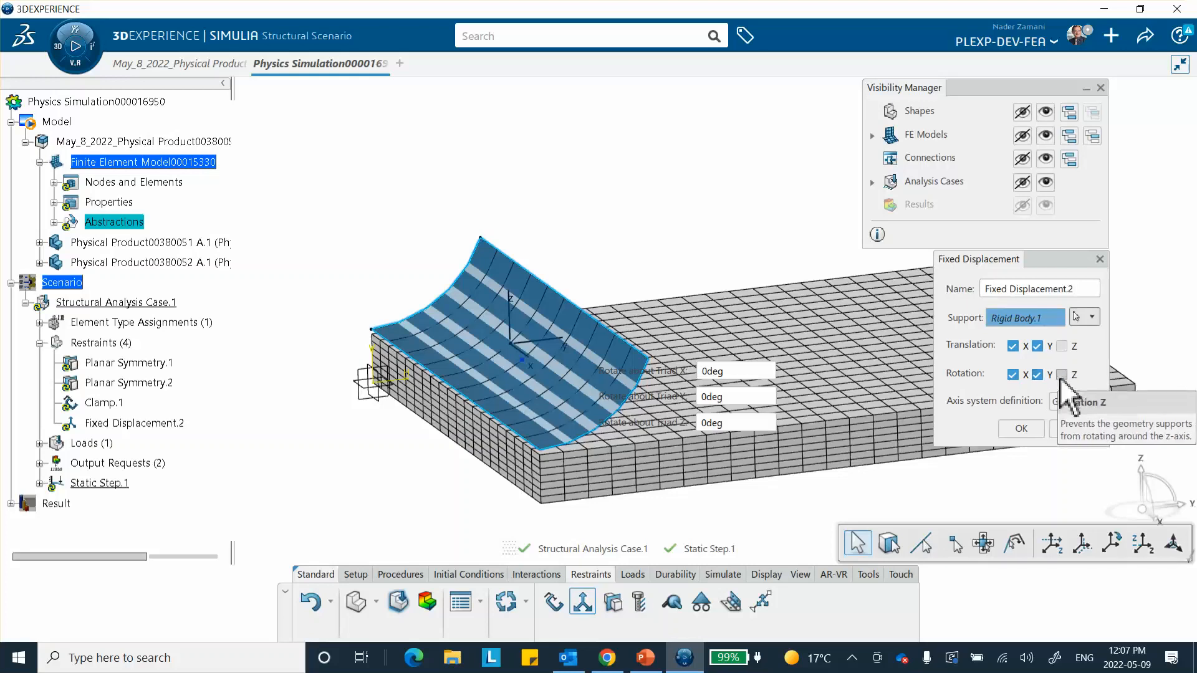
pyautogui.click(1061, 375)
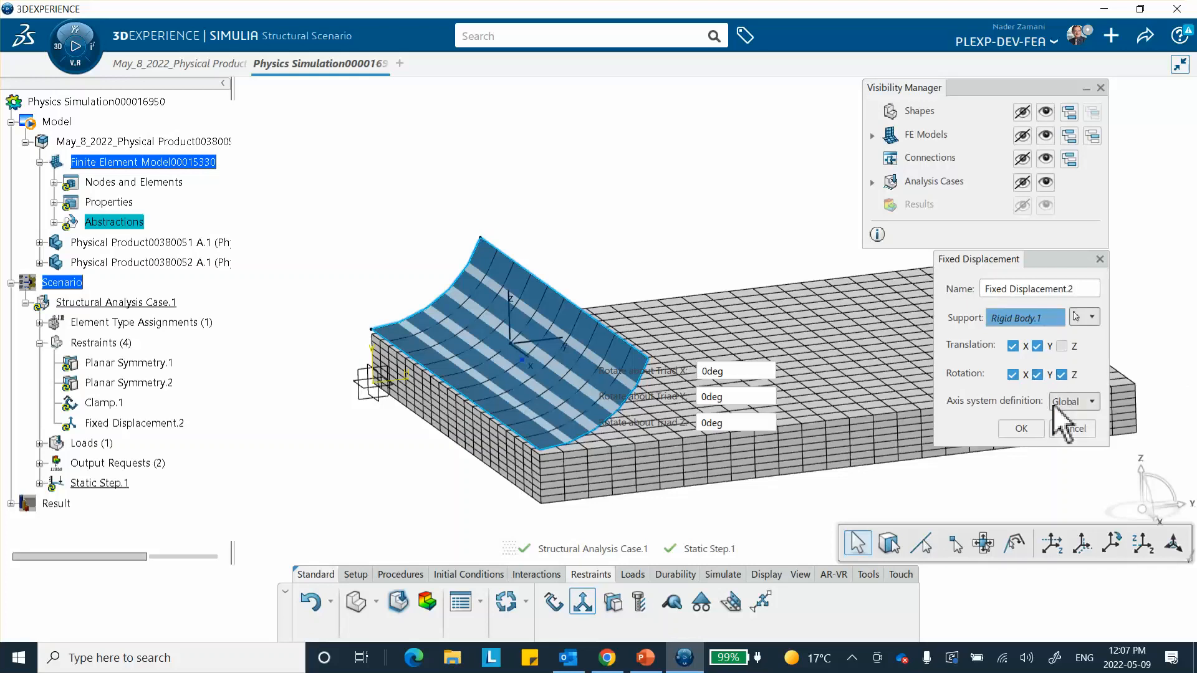
pyautogui.click(1022, 429)
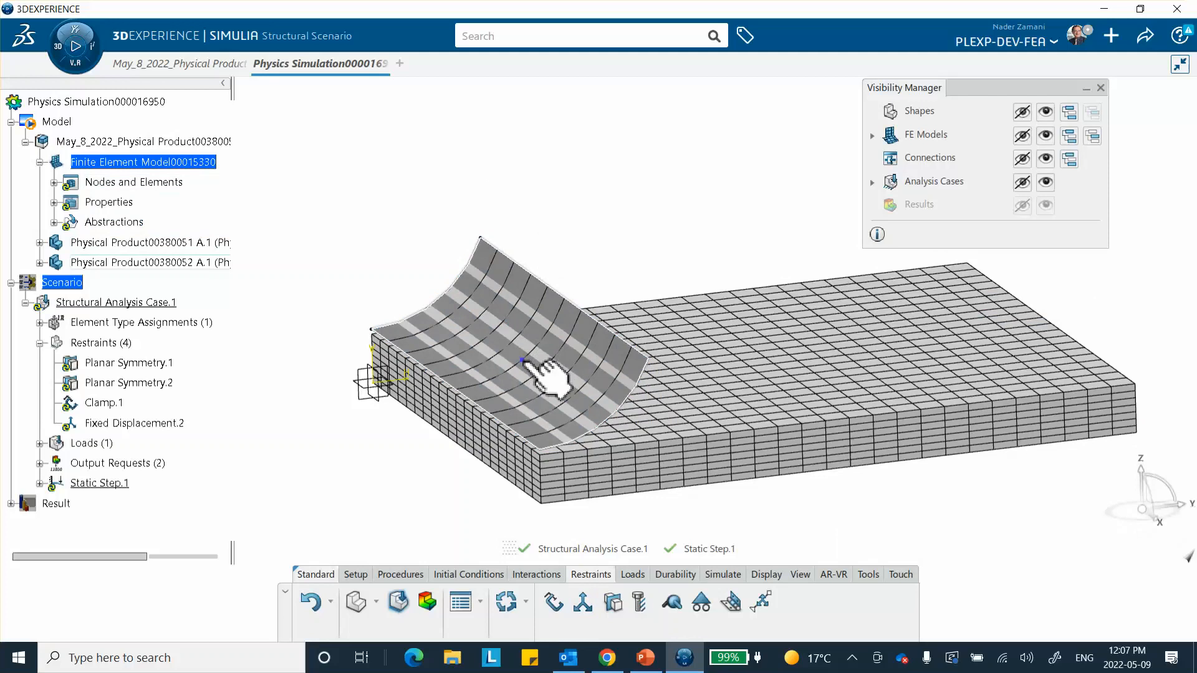
pyautogui.click(1041, 181)
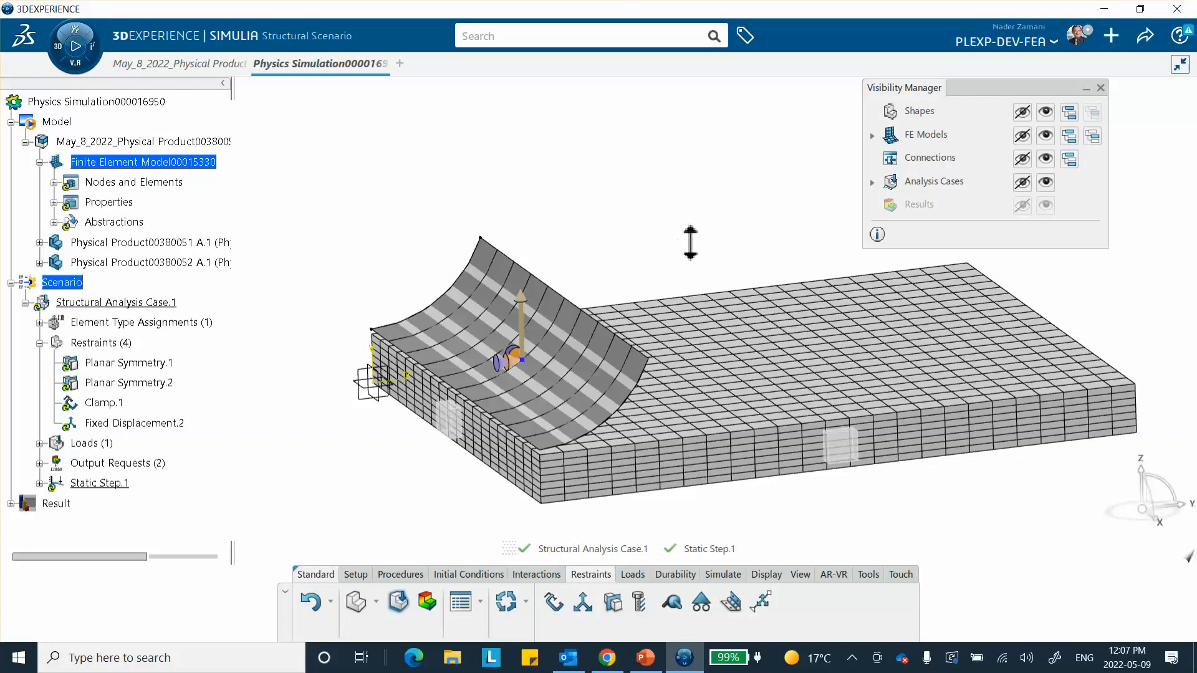
pyautogui.moveTo(690, 242); pyautogui.dragTo(533, 330, button='middle')
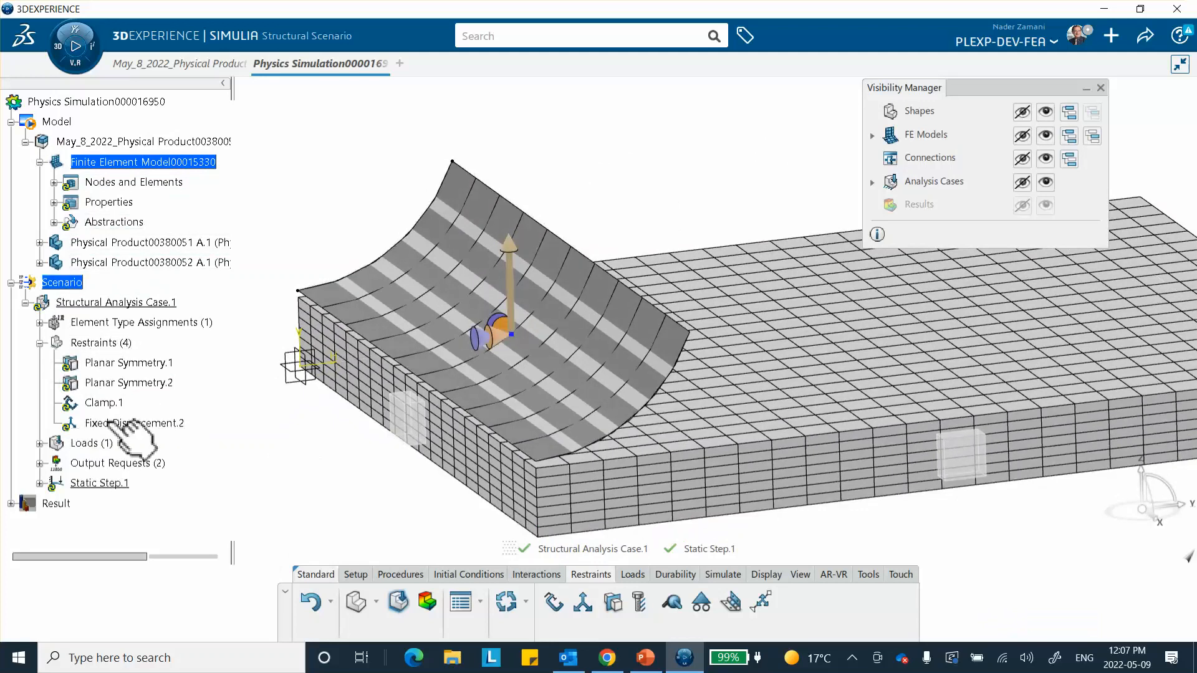
# Step: Delete the punch's fixed displacement restraint
pyautogui.rightClick(145, 420)
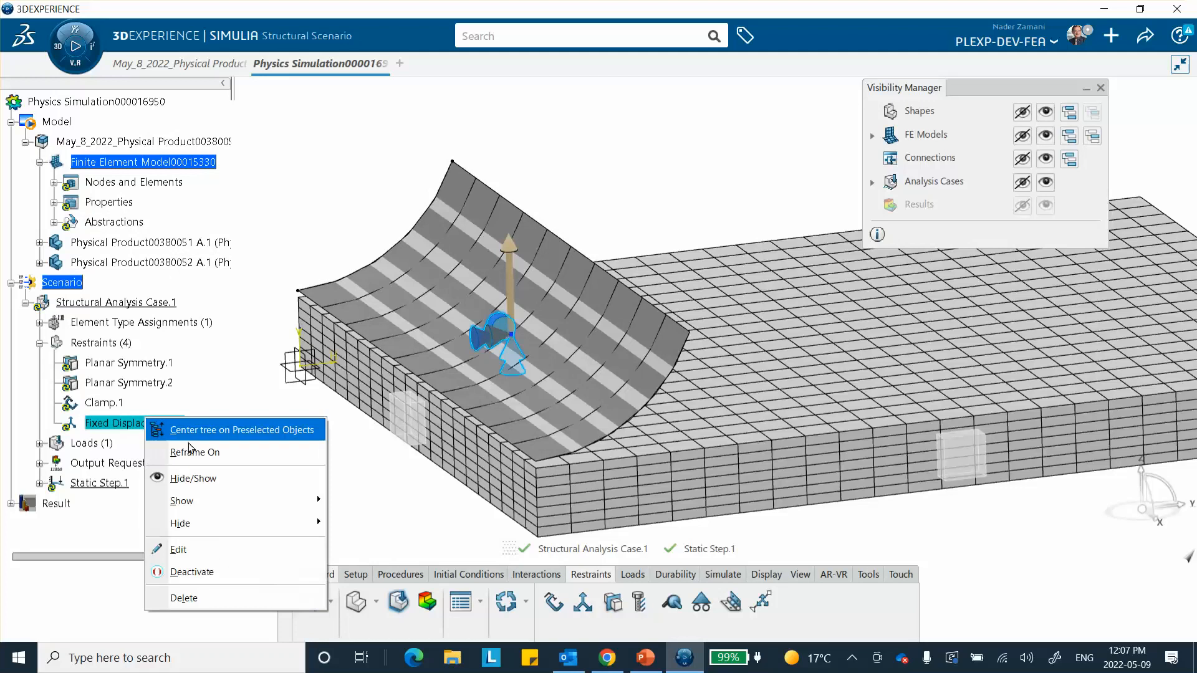
pyautogui.click(210, 593)
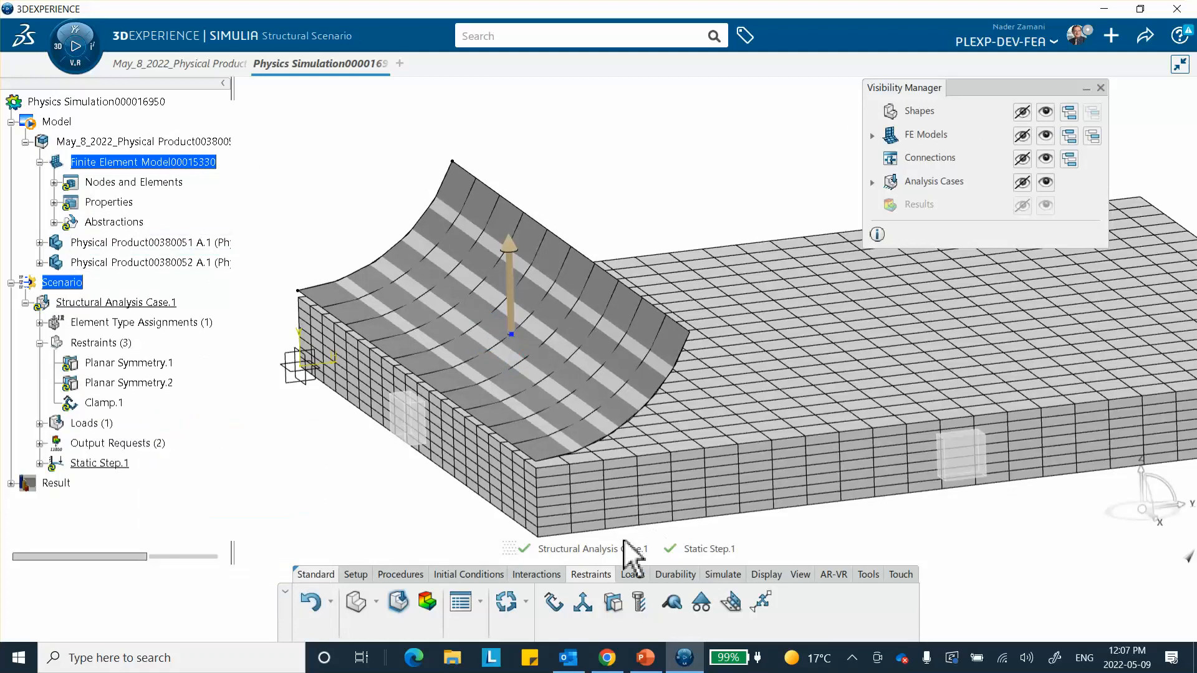
# Step: Check the support and restrained degrees of freedom in the punch's fixed displacement definition
pyautogui.click(633, 574)
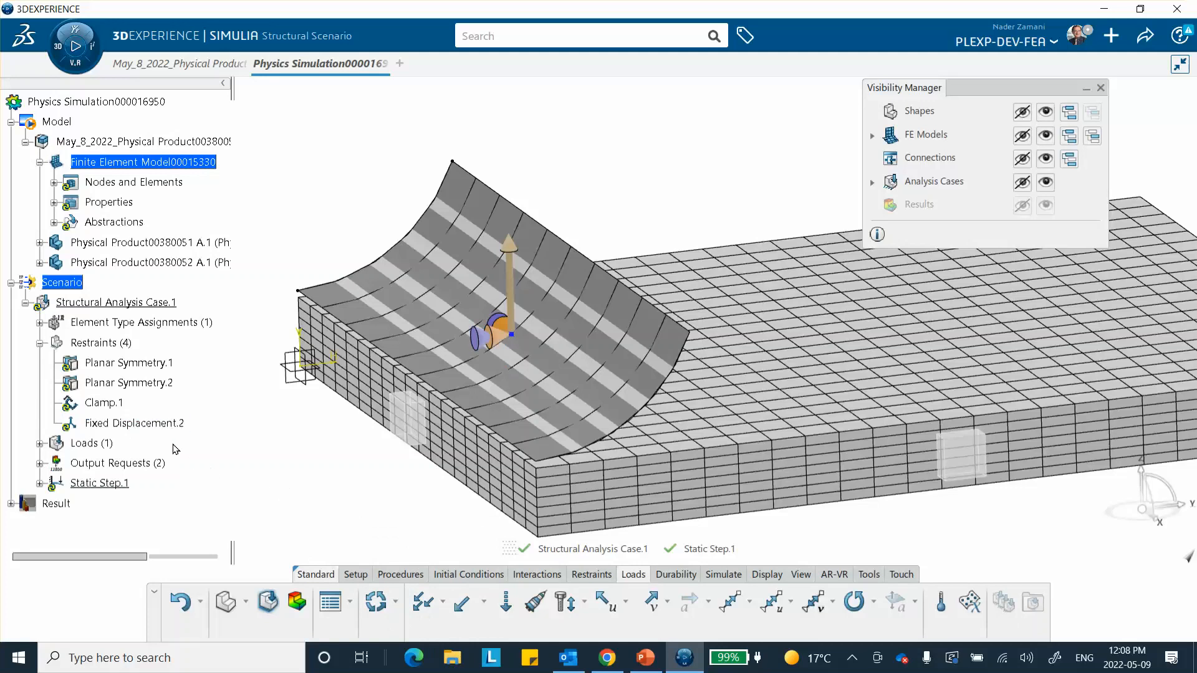
pyautogui.doubleClick(158, 425)
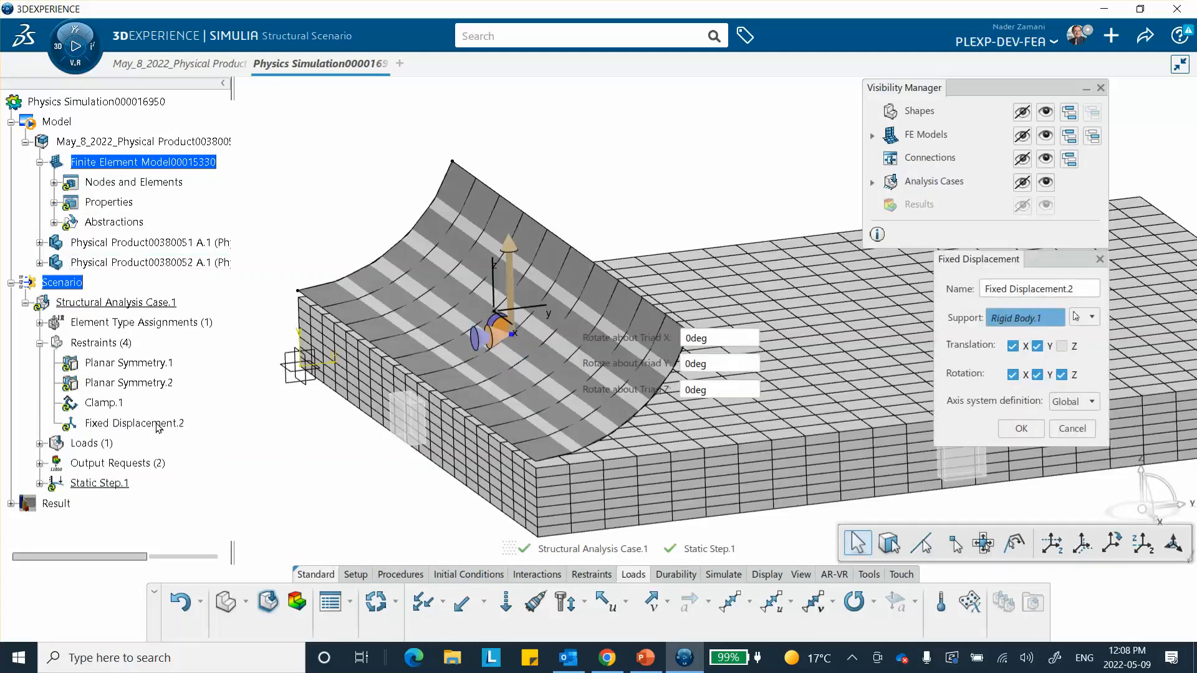
pyautogui.click(1025, 430)
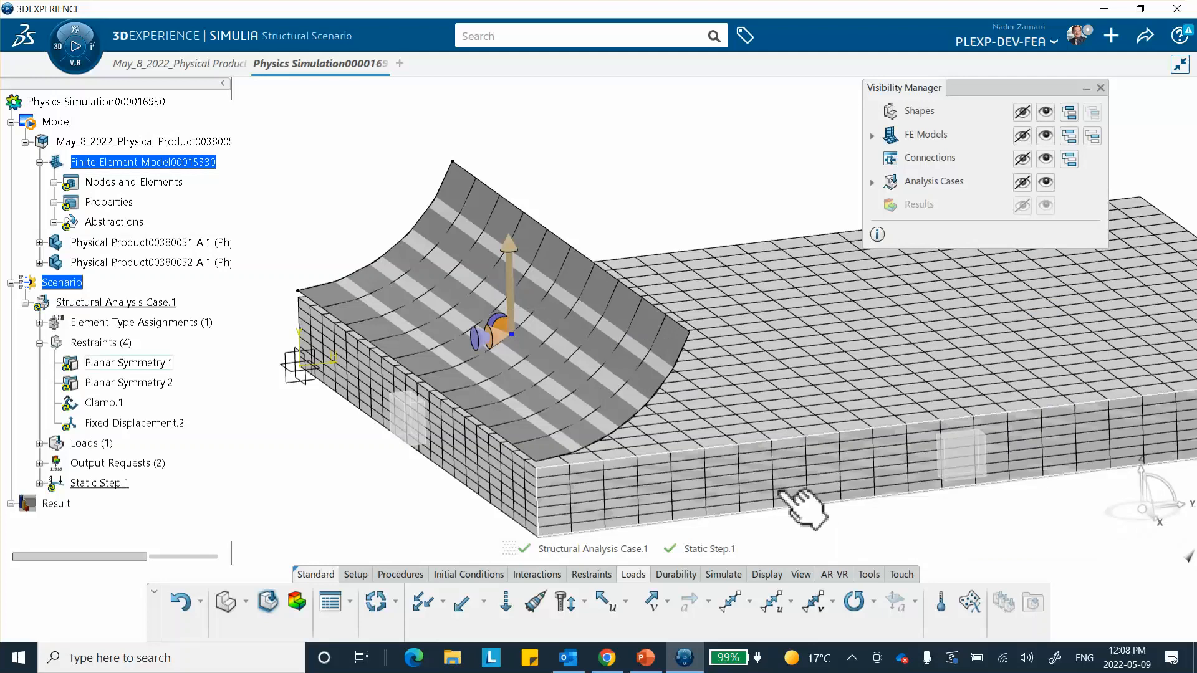
# Step: Apply a translation of -0.4 mm along Z to Rigid Body.1, leaving the orthogonal translations free
pyautogui.click(604, 601)
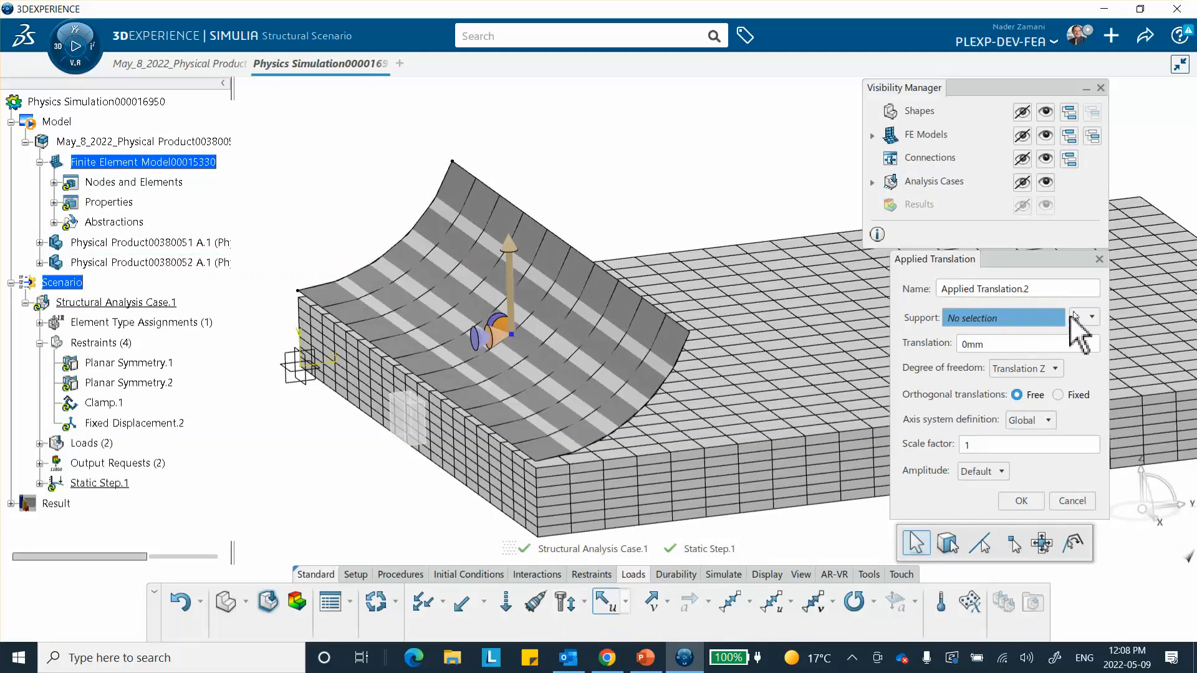
pyautogui.click(1087, 317)
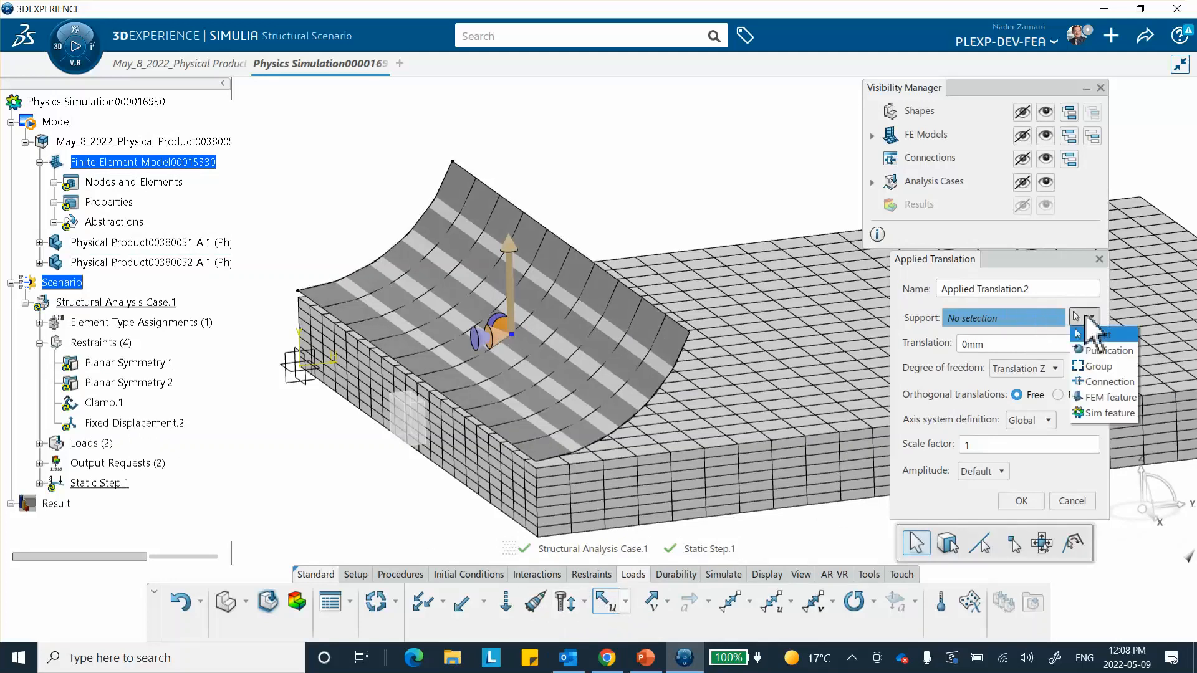
pyautogui.click(1100, 400)
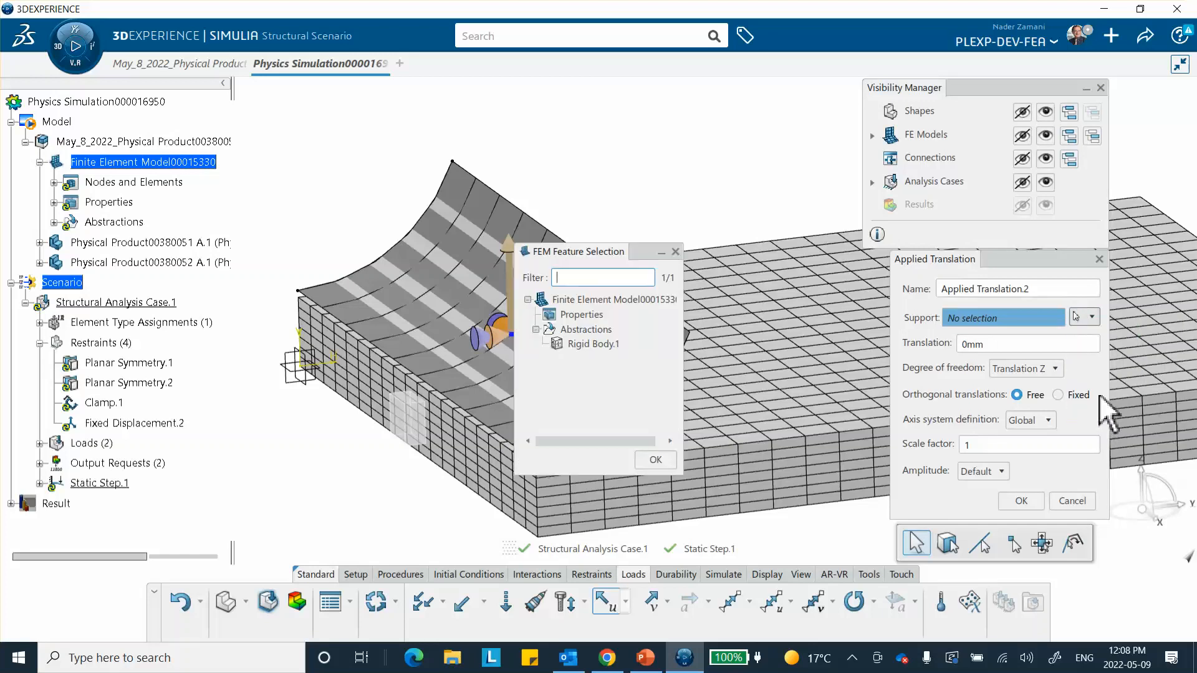
pyautogui.doubleClick(589, 344)
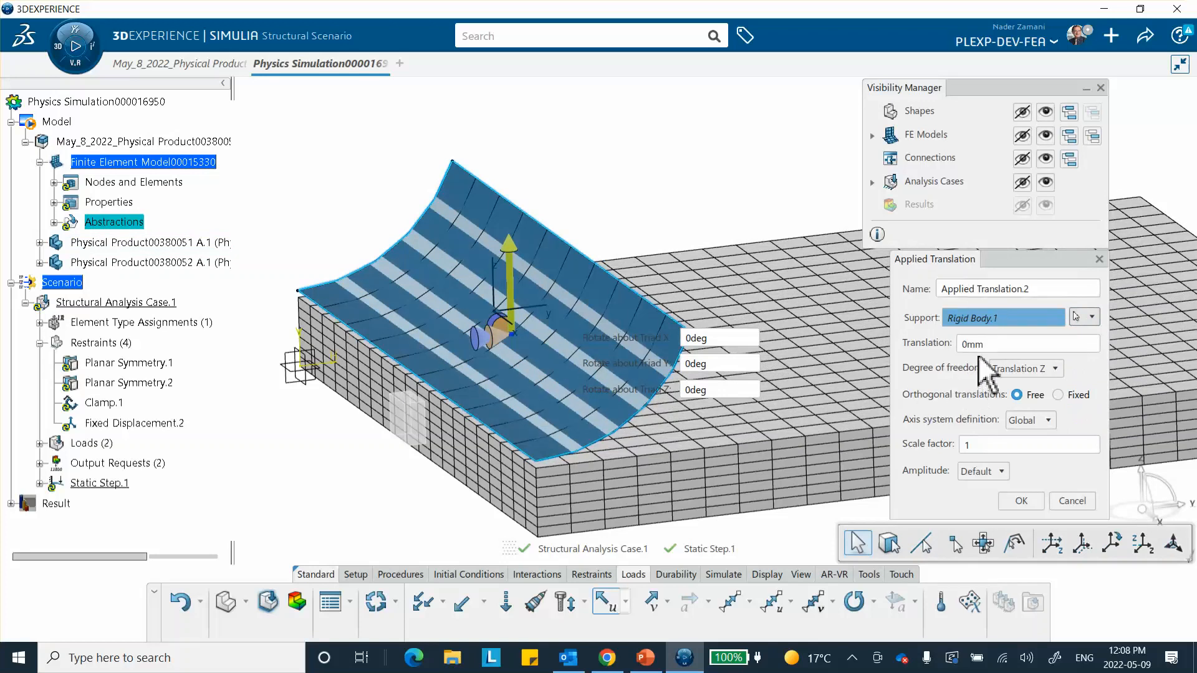
pyautogui.click(1004, 344)
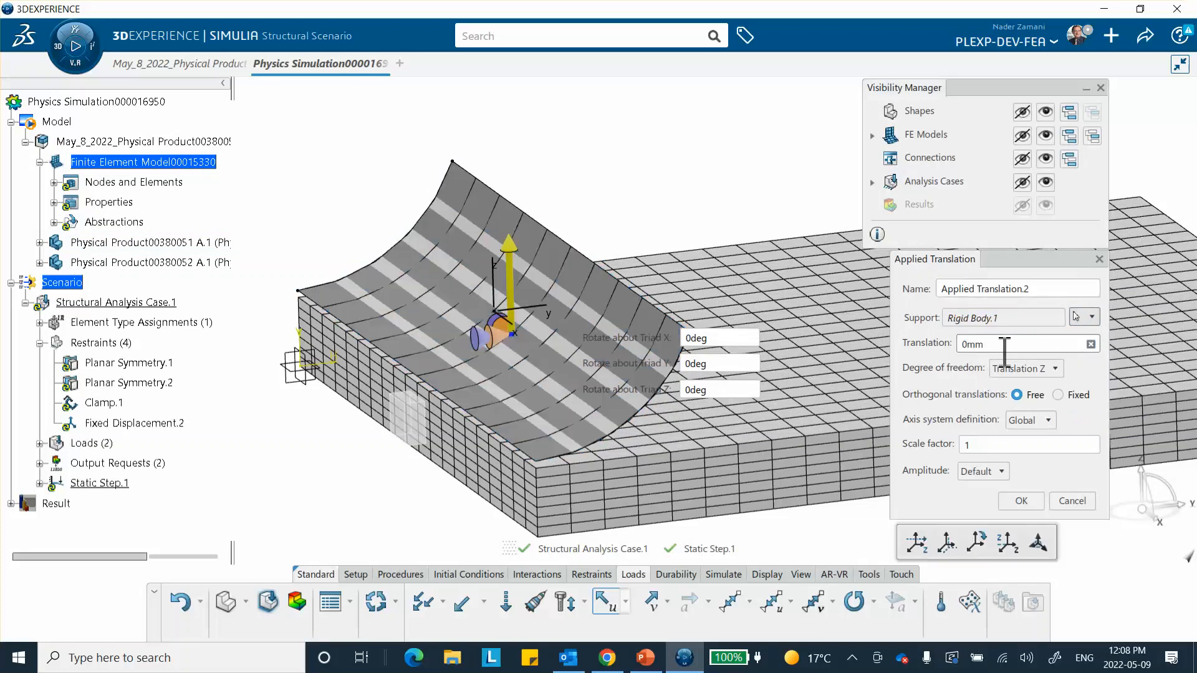
pyautogui.click(1005, 366)
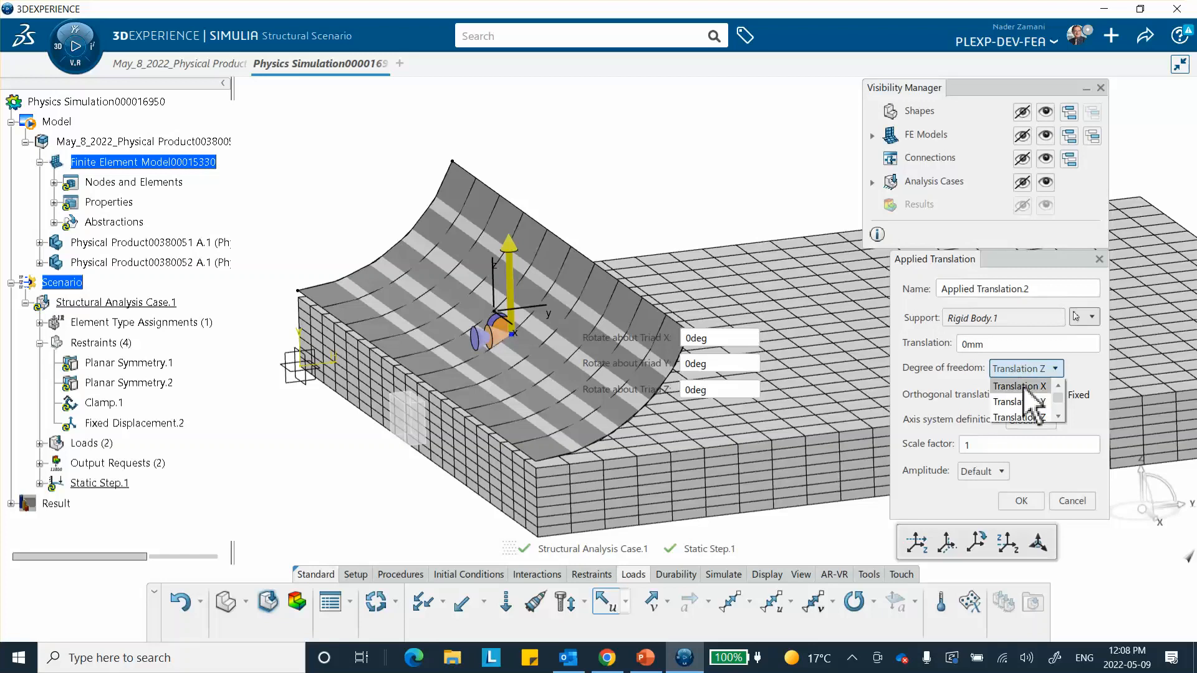
pyautogui.click(995, 369)
pyautogui.doubleClick(991, 344)
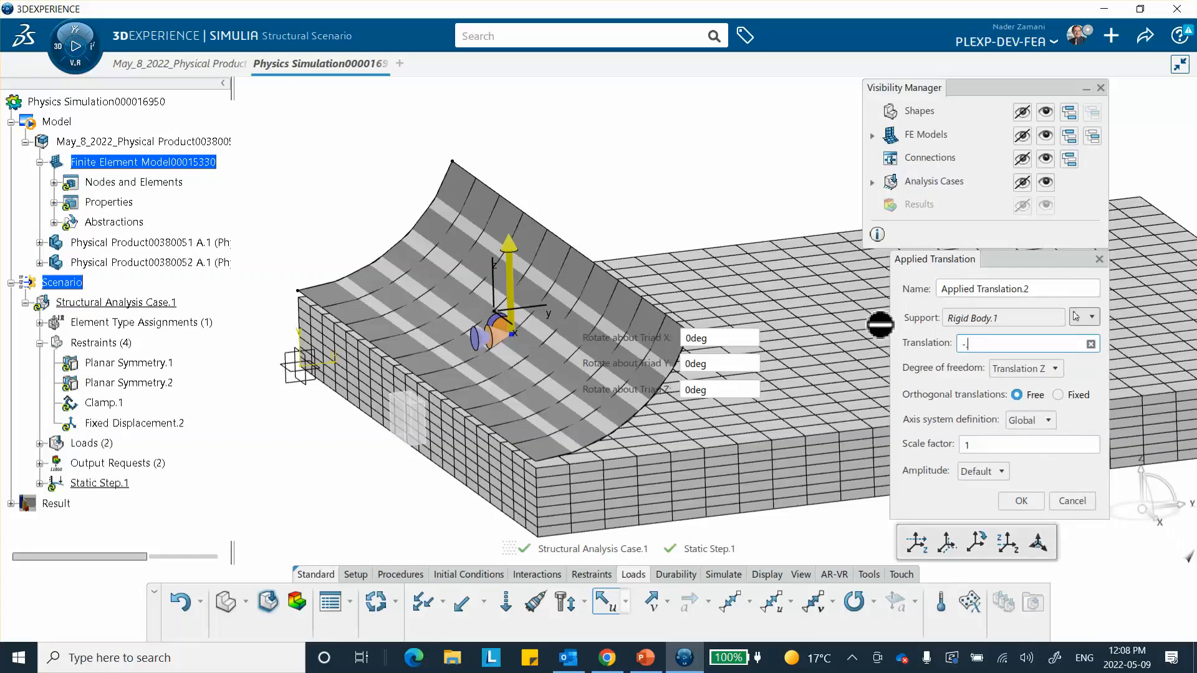
pyautogui.write('-.4')
pyautogui.click(1020, 500)
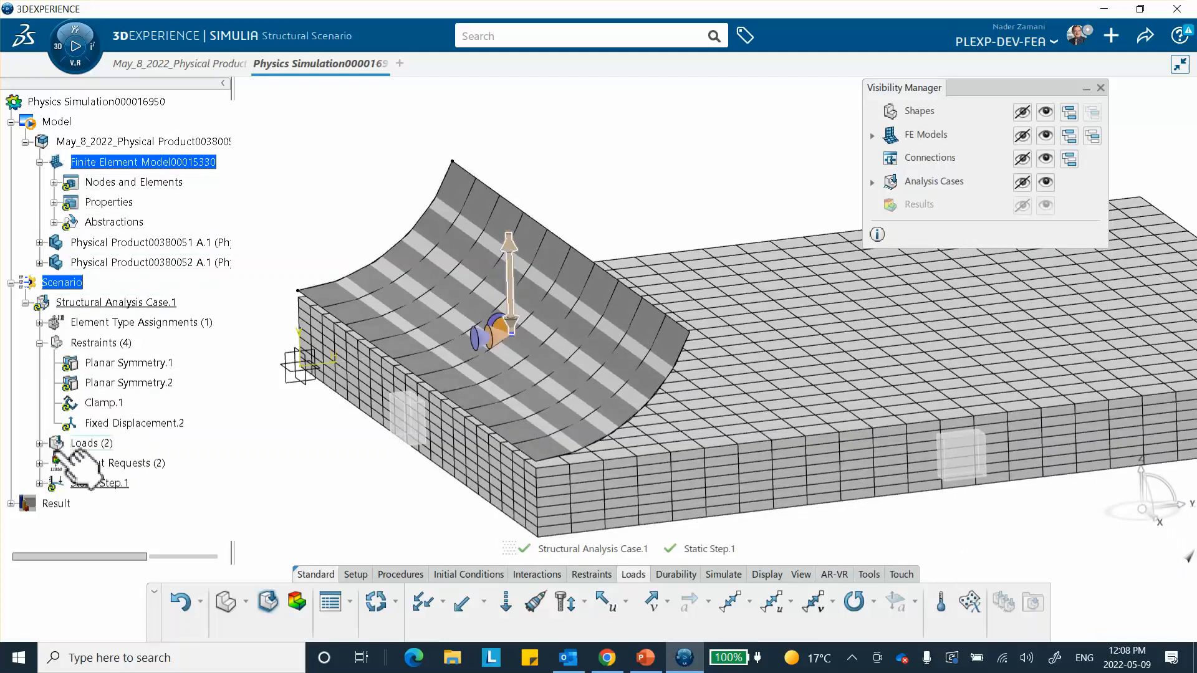
# Step: Delete the older load, Applied Translation.1, from the structural analysis case
pyautogui.click(40, 444)
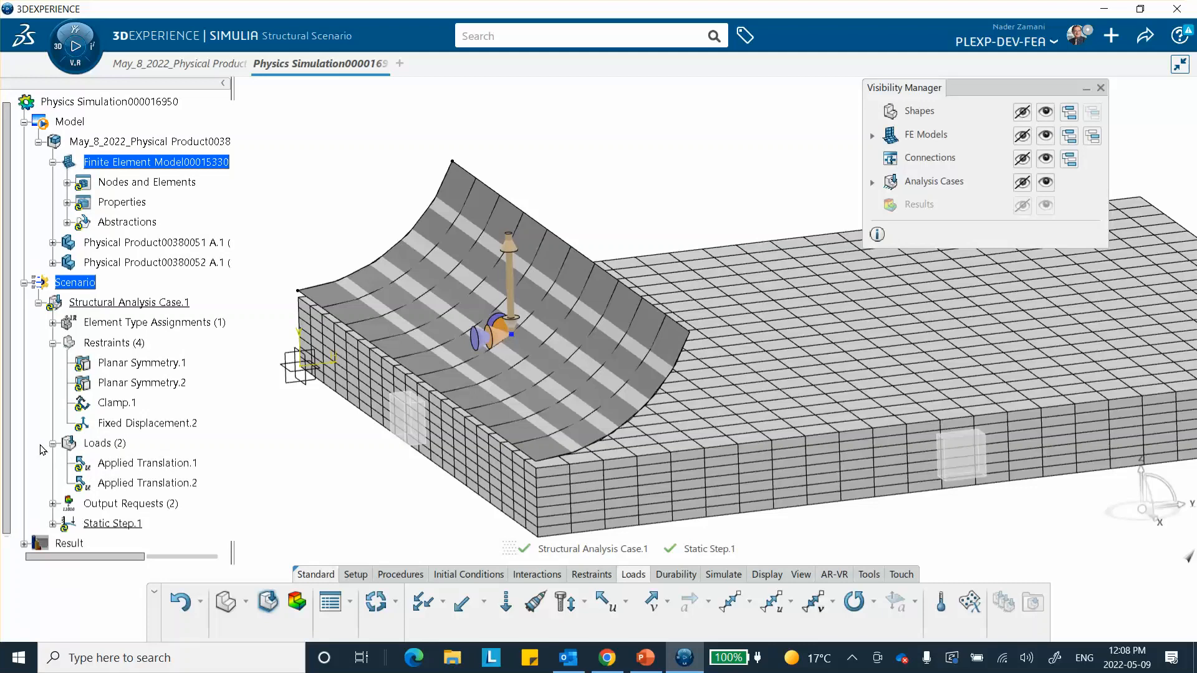
pyautogui.click(154, 464)
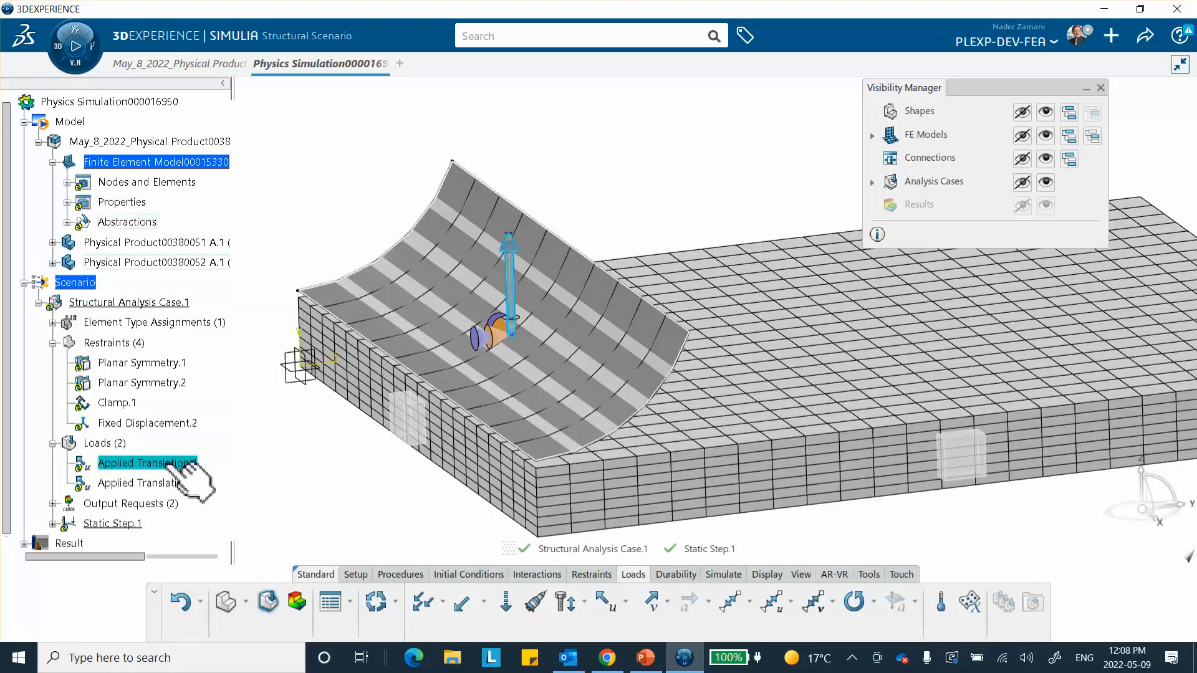
pyautogui.rightClick(163, 464)
pyautogui.click(205, 446)
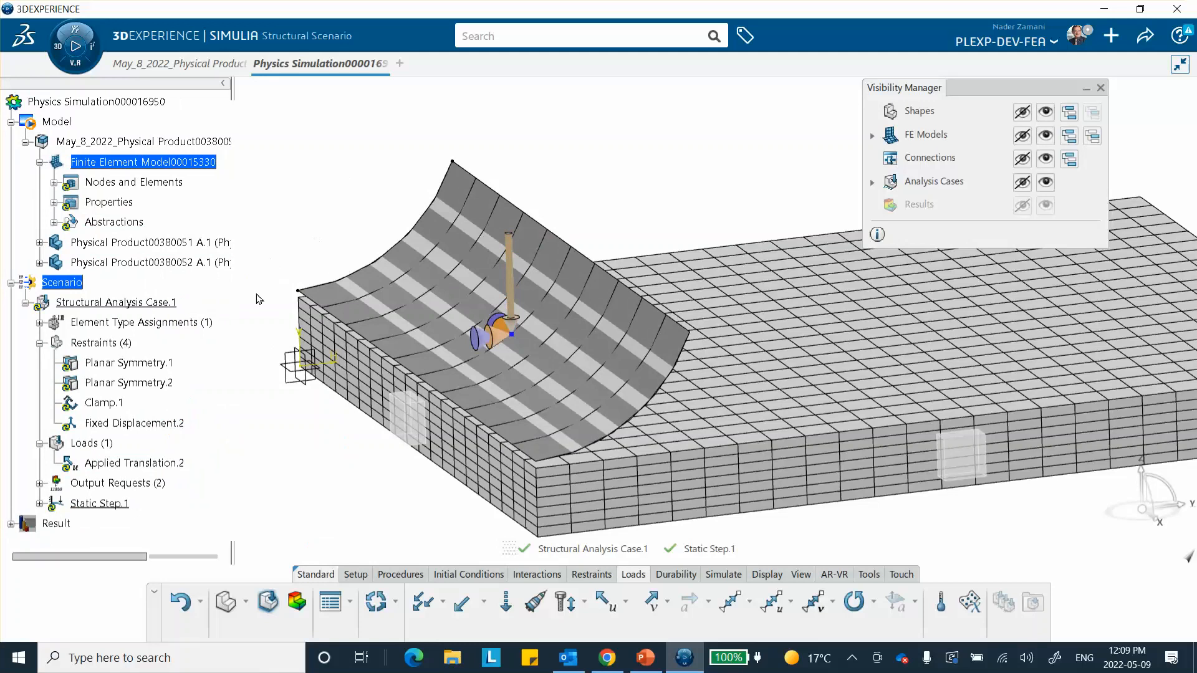
# Step: Review the support selection types and restrained degrees of freedom of Fixed Displacement.2 on the punch
pyautogui.doubleClick(148, 423)
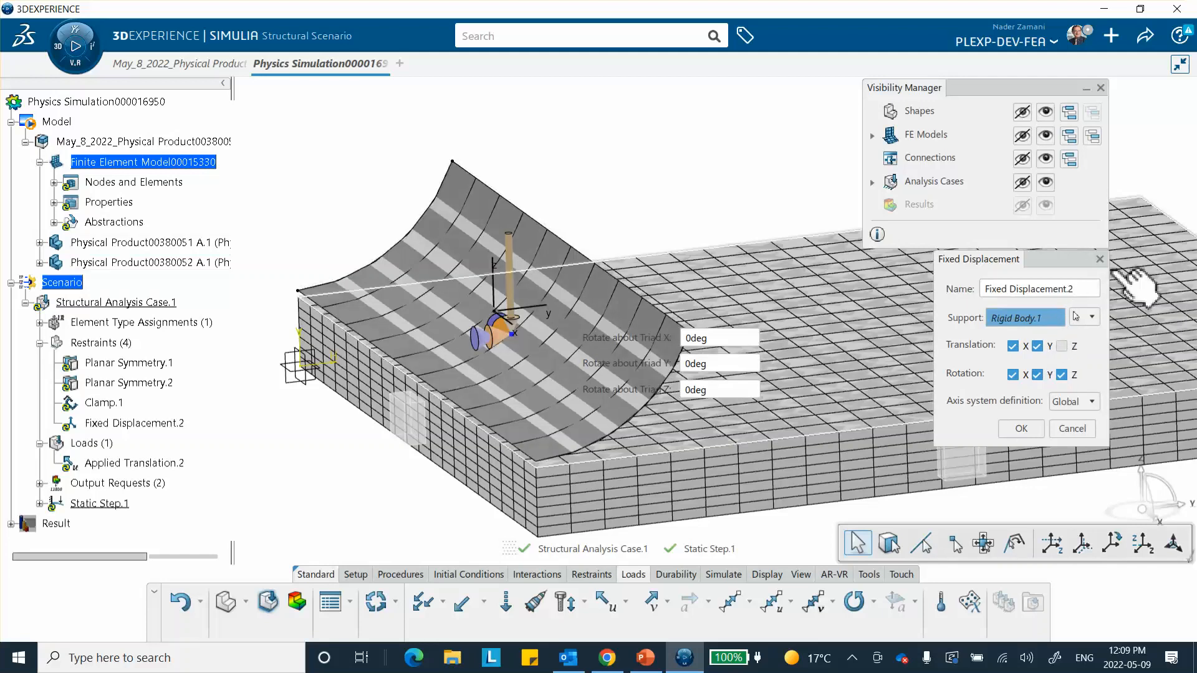
pyautogui.click(1091, 317)
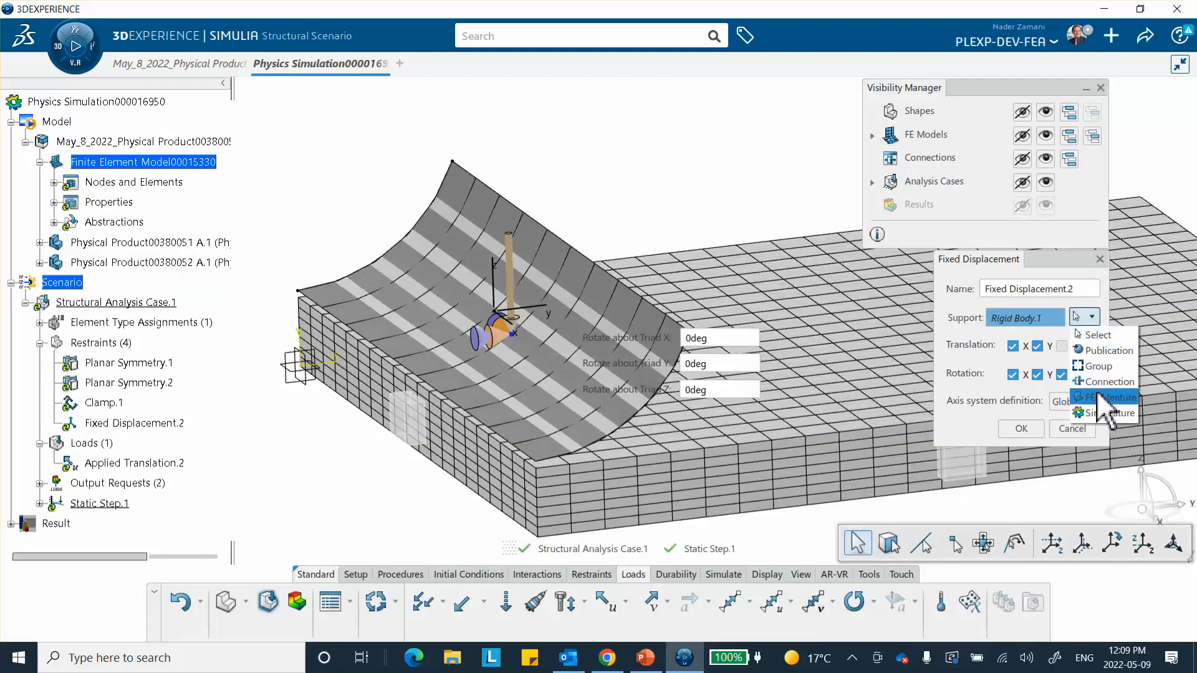
pyautogui.click(606, 170)
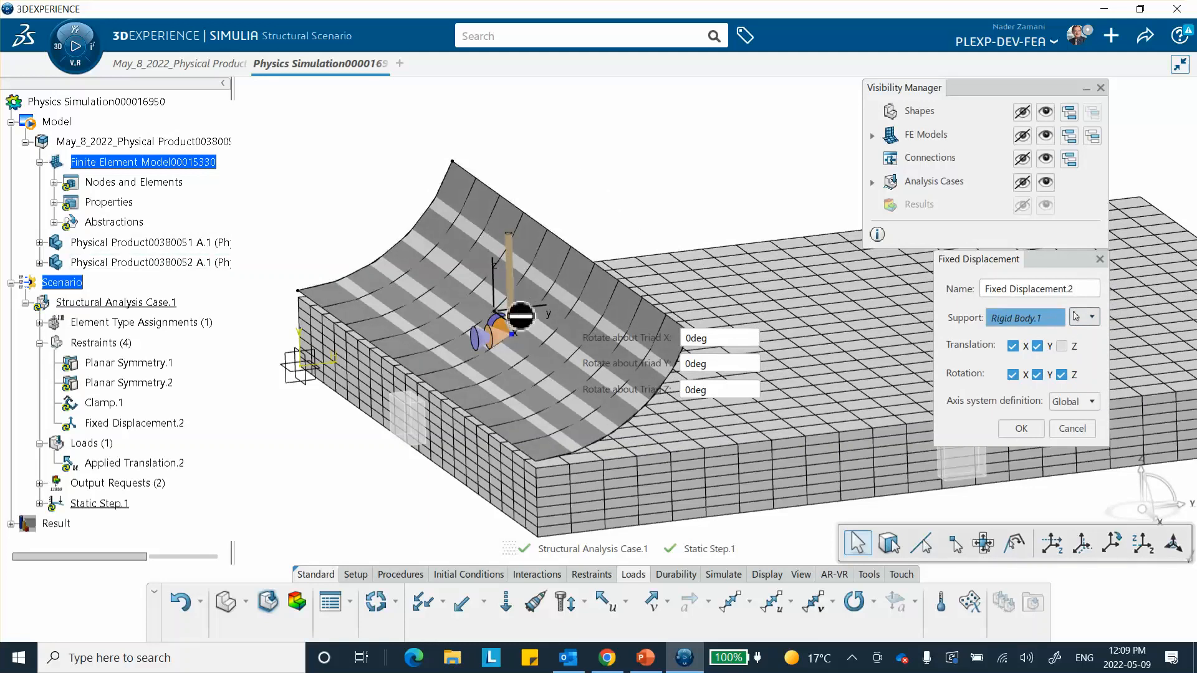
pyautogui.click(1015, 429)
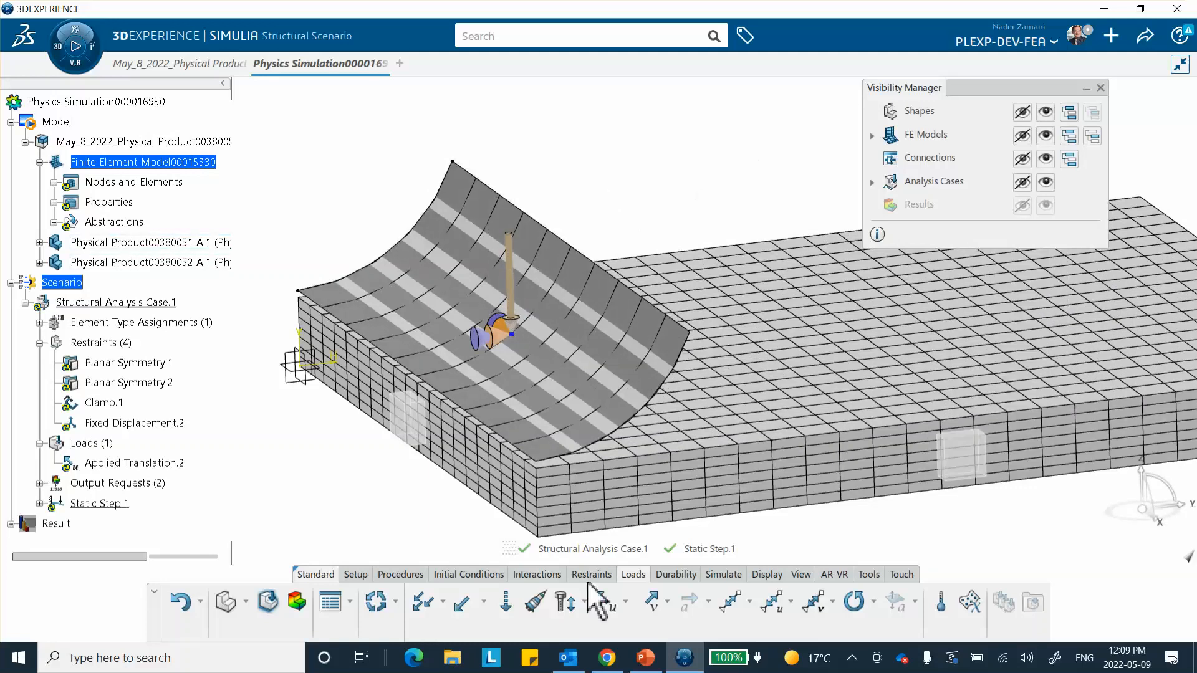
# Step: Review the support selection types offered for a new applied translation, and discard the new load
pyautogui.click(604, 602)
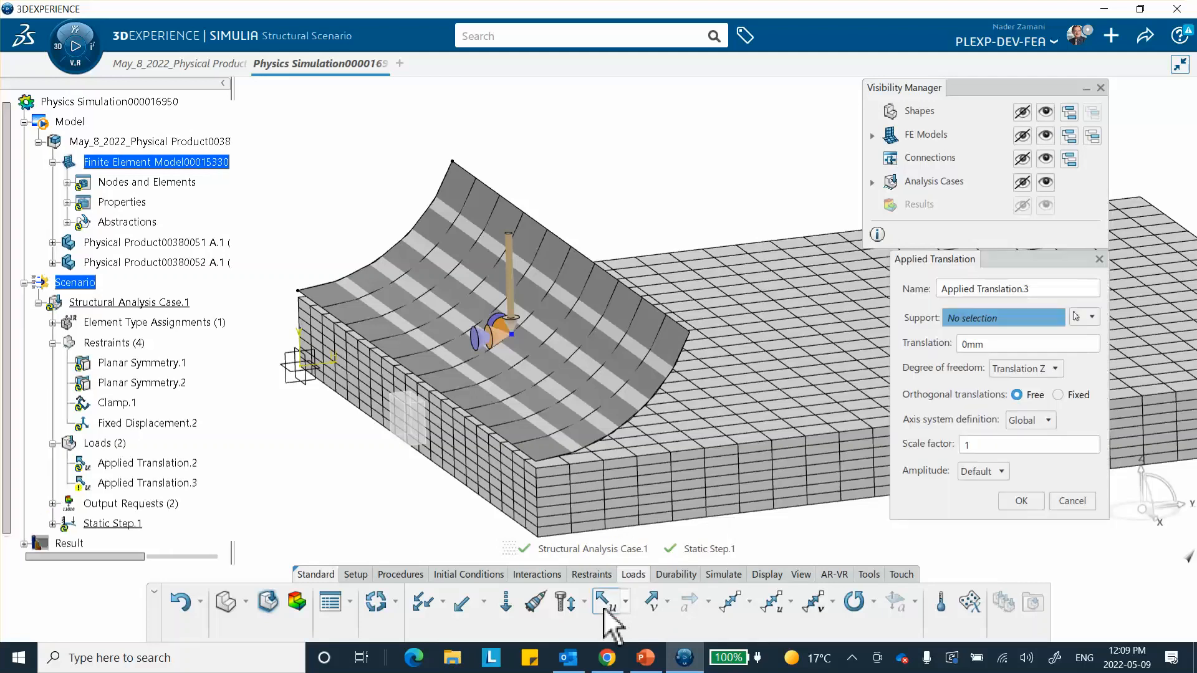
pyautogui.click(1092, 318)
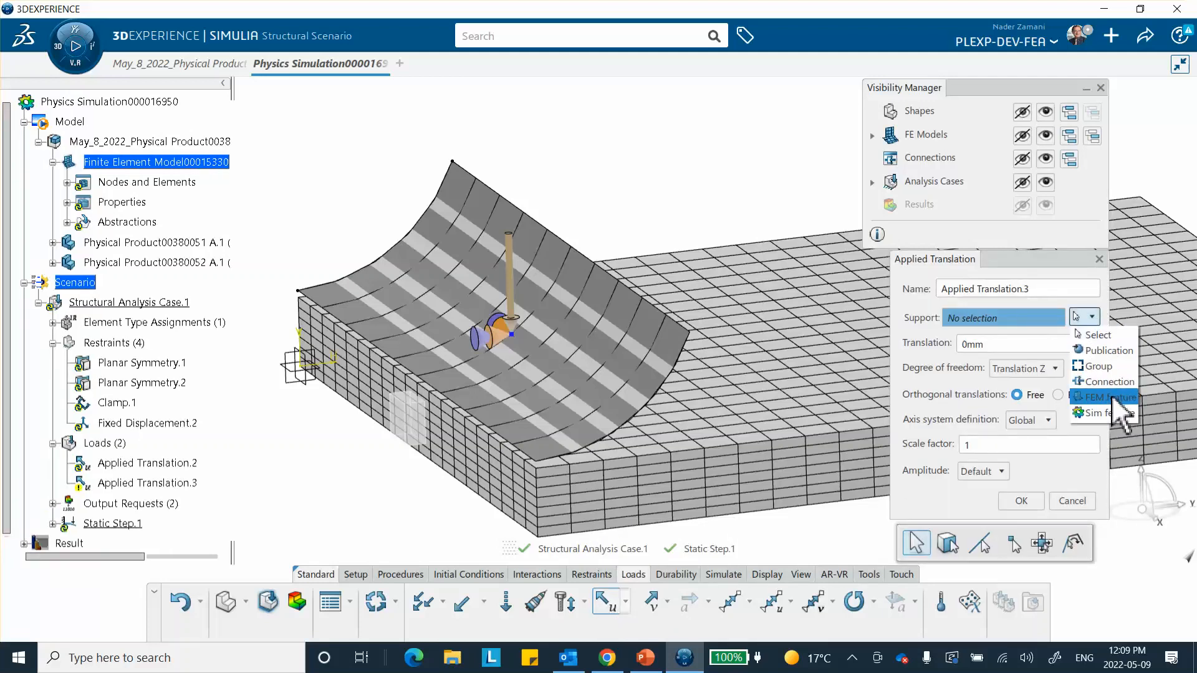
pyautogui.click(779, 132)
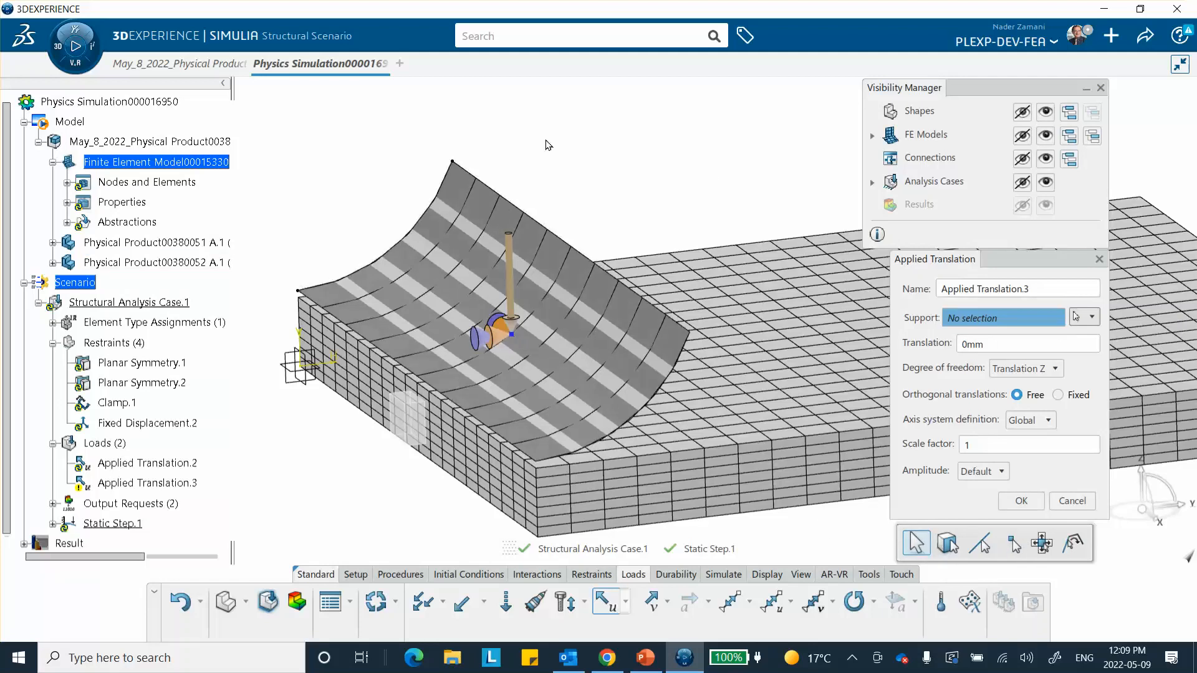
pyautogui.click(1099, 259)
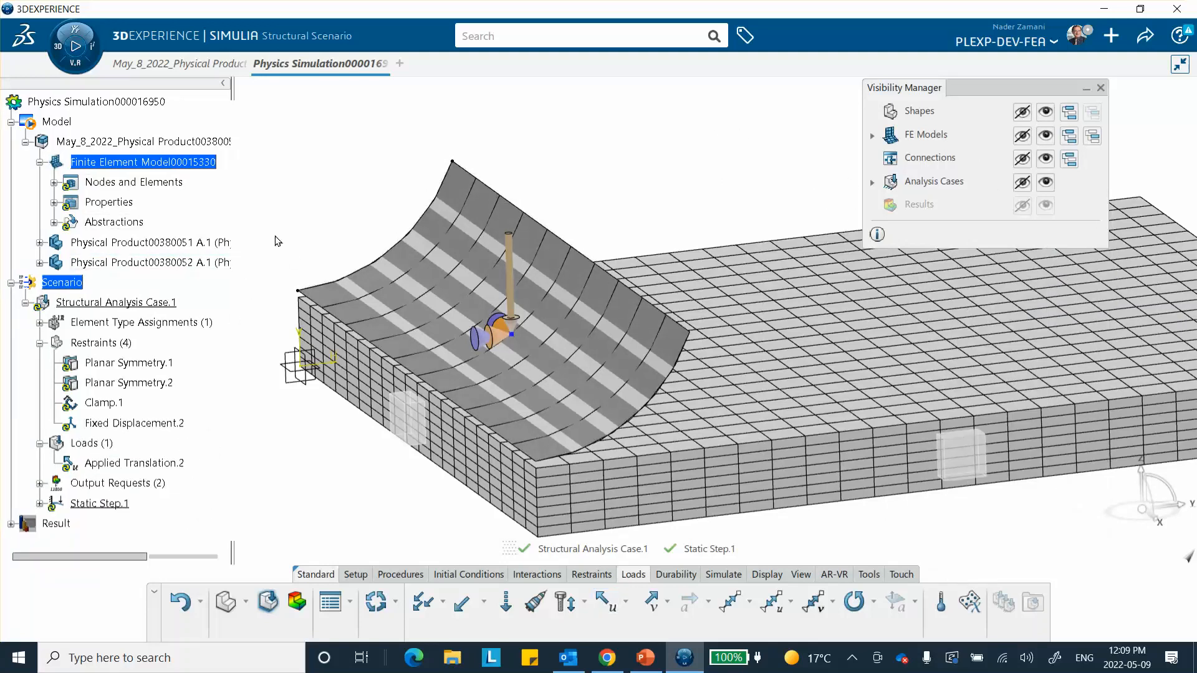
# Step: Run the model and scenario checks and the simulation checks on the punch and plate model
pyautogui.moveTo(303, 224); pyautogui.dragTo(324, 280, button='middle')
pyautogui.moveTo(463, 478); pyautogui.dragTo(440, 428, button='middle')
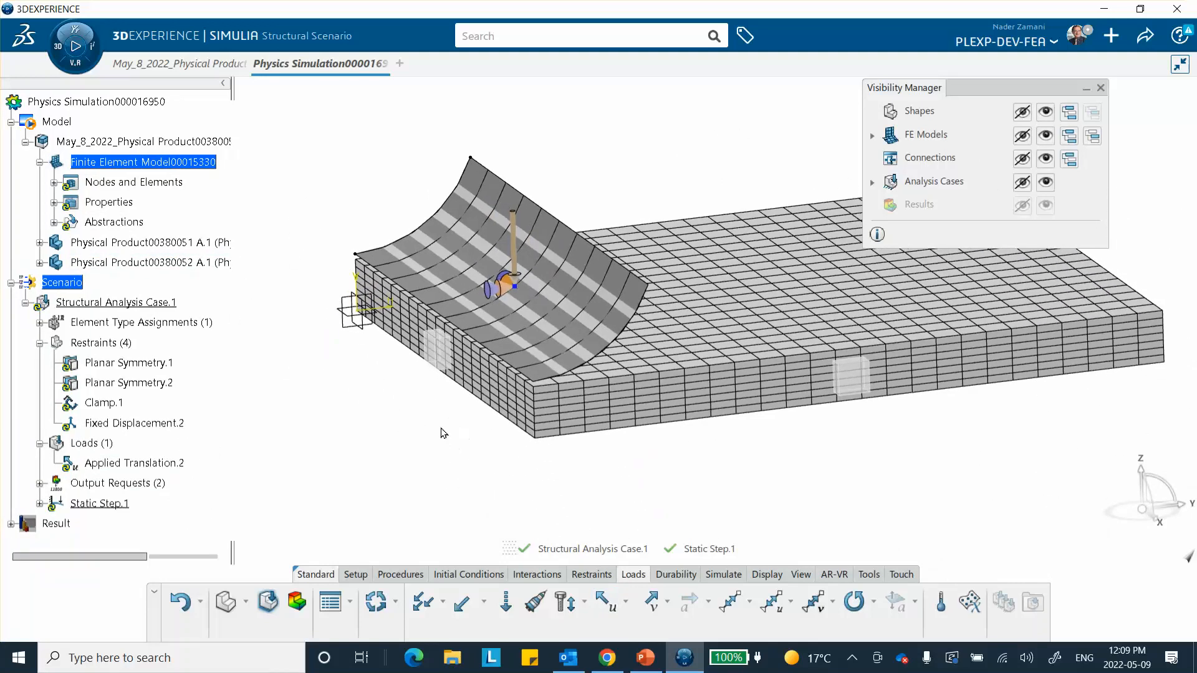
pyautogui.click(538, 575)
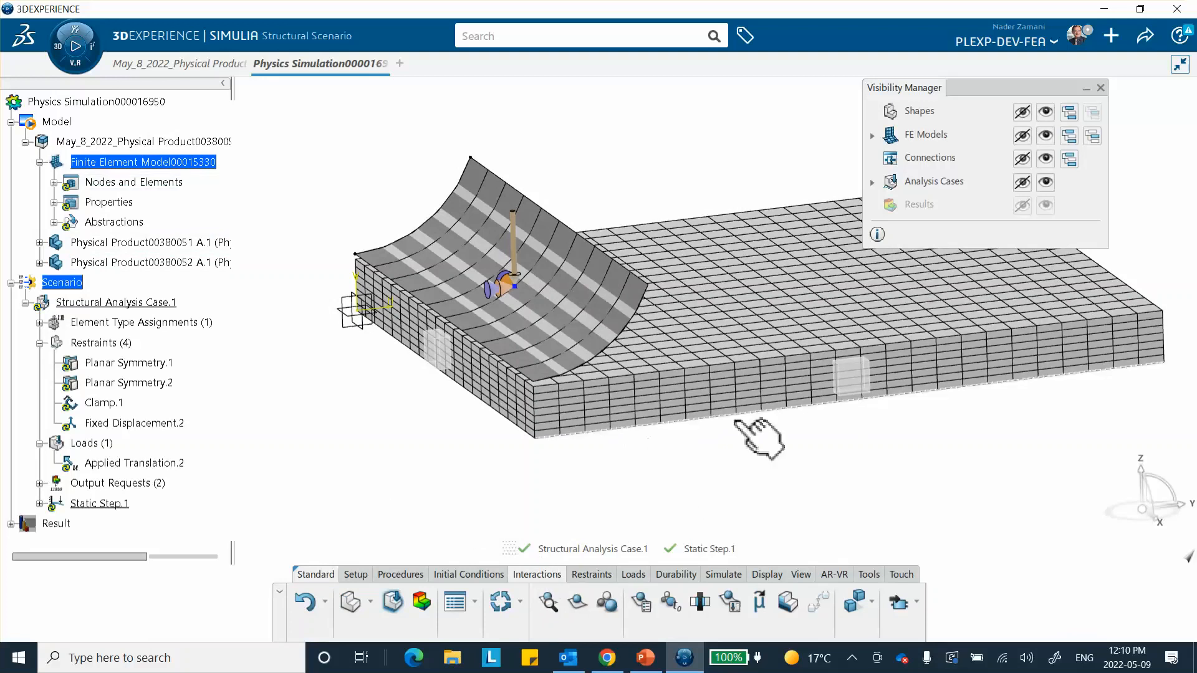
pyautogui.moveTo(744, 426); pyautogui.dragTo(711, 459, button='middle')
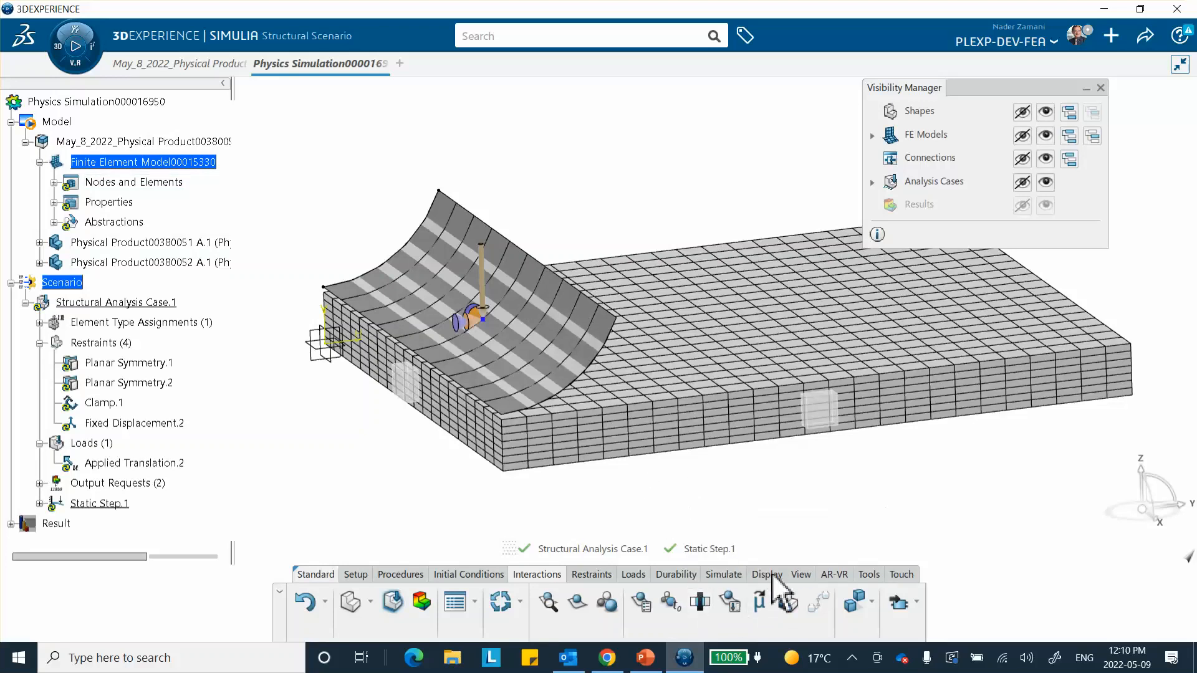
pyautogui.click(723, 574)
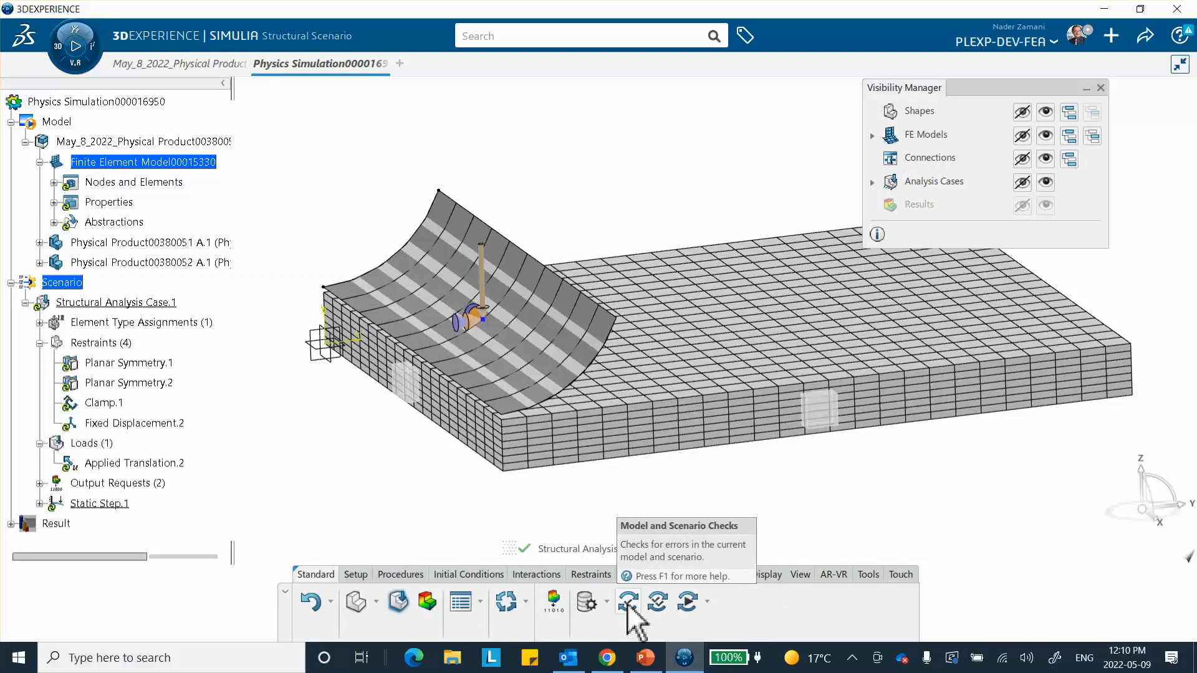
pyautogui.click(628, 602)
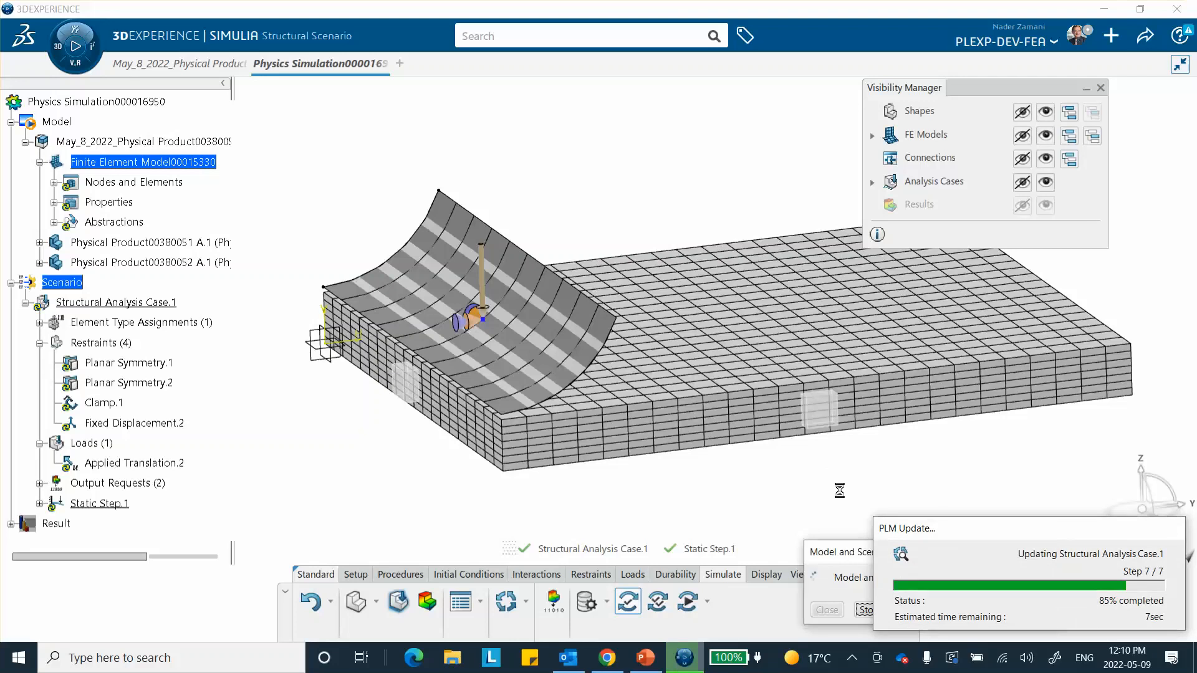
pyautogui.click(829, 609)
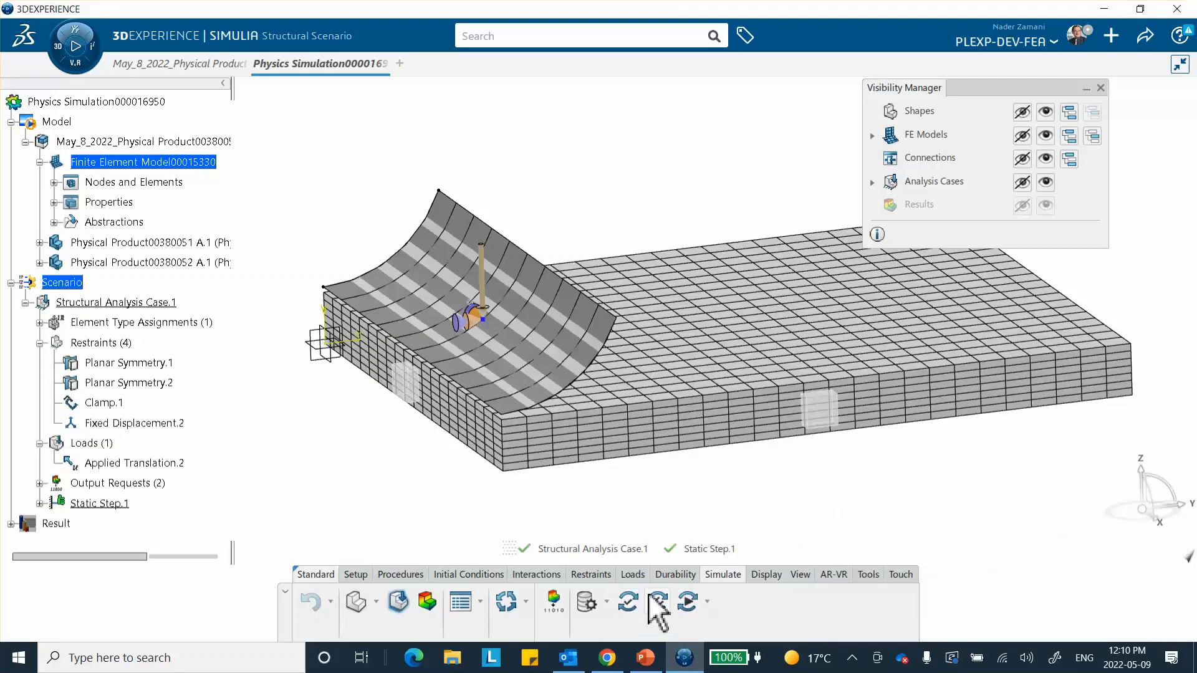
pyautogui.click(655, 601)
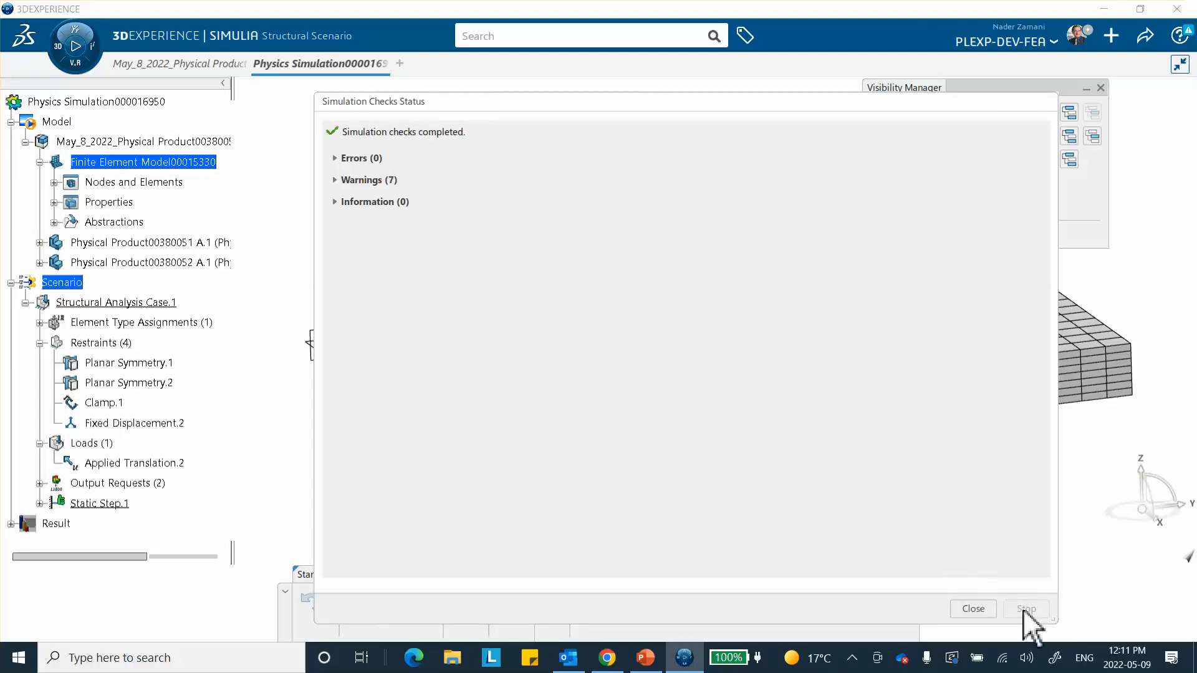
pyautogui.click(979, 612)
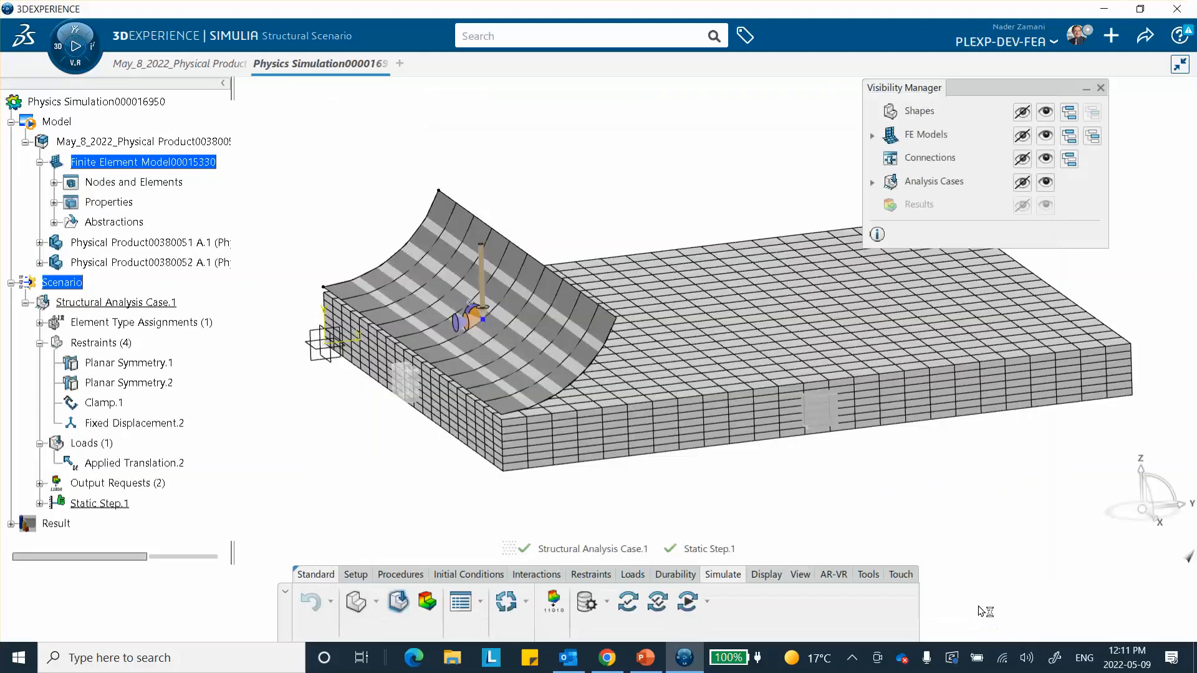
# Step: Run the simulation of Static Step.1 and monitor the solver iterations until the run completes
pyautogui.click(688, 604)
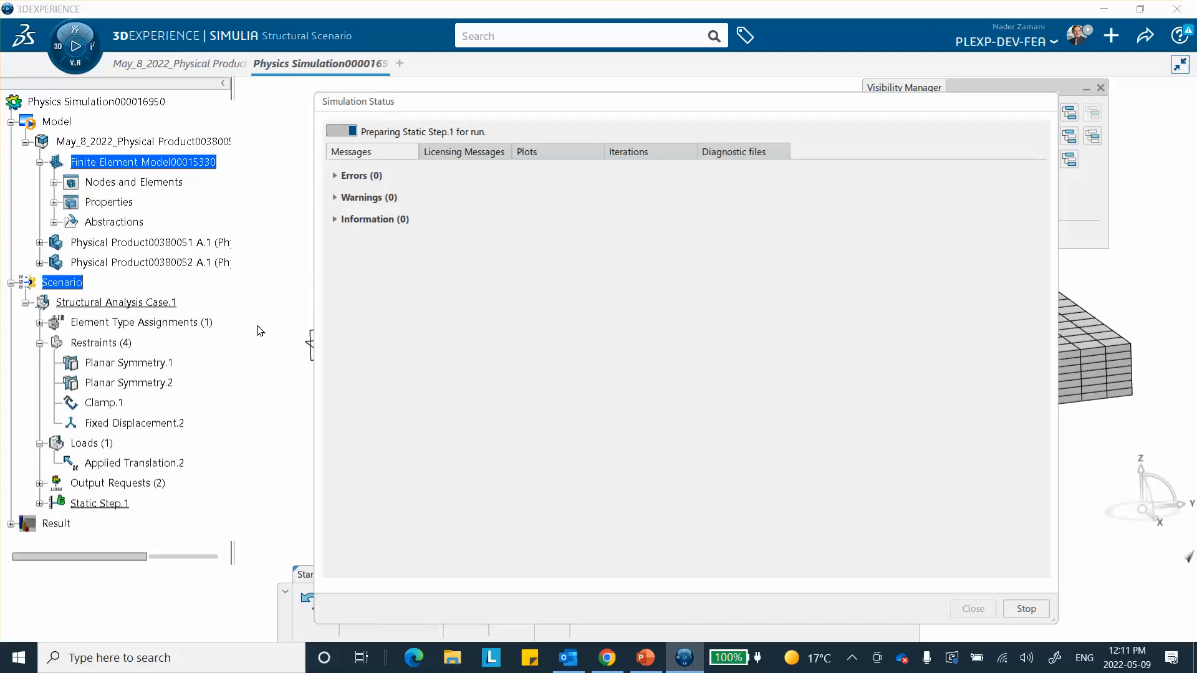
pyautogui.click(634, 152)
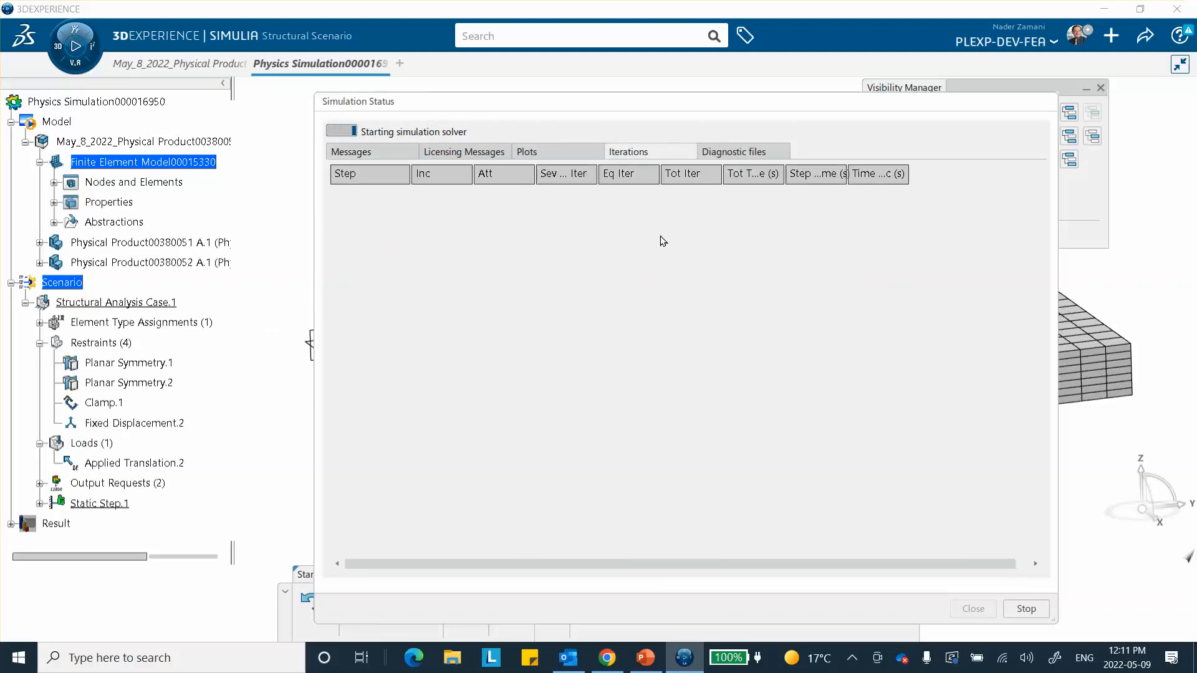
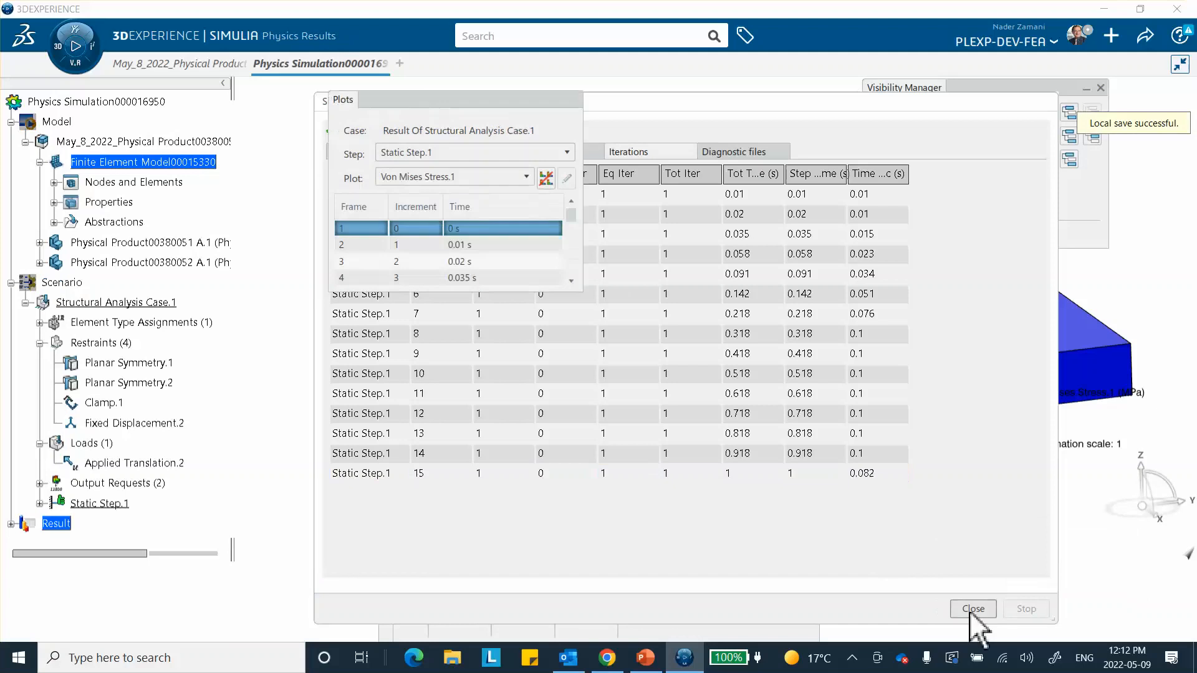
pyautogui.click(970, 610)
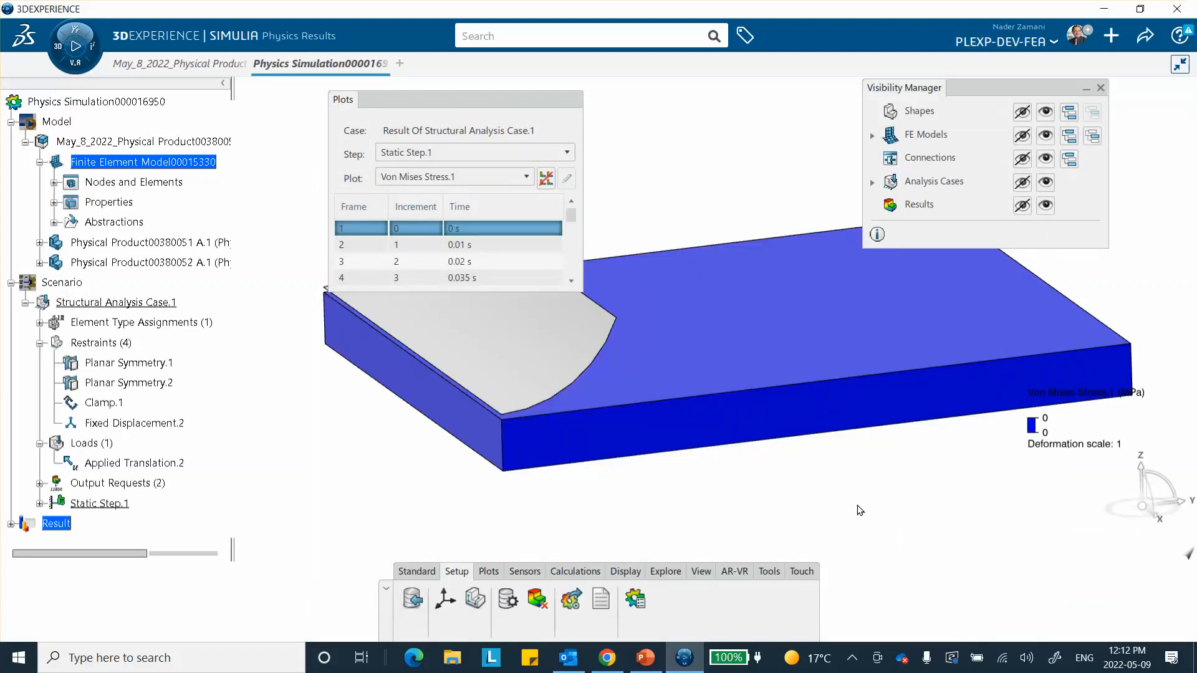
# Step: Examine the punch position and von Mises stress in the final frames at 0.918 s, 1 s and 0.818 s
pyautogui.scroll(-4, 486, 250)
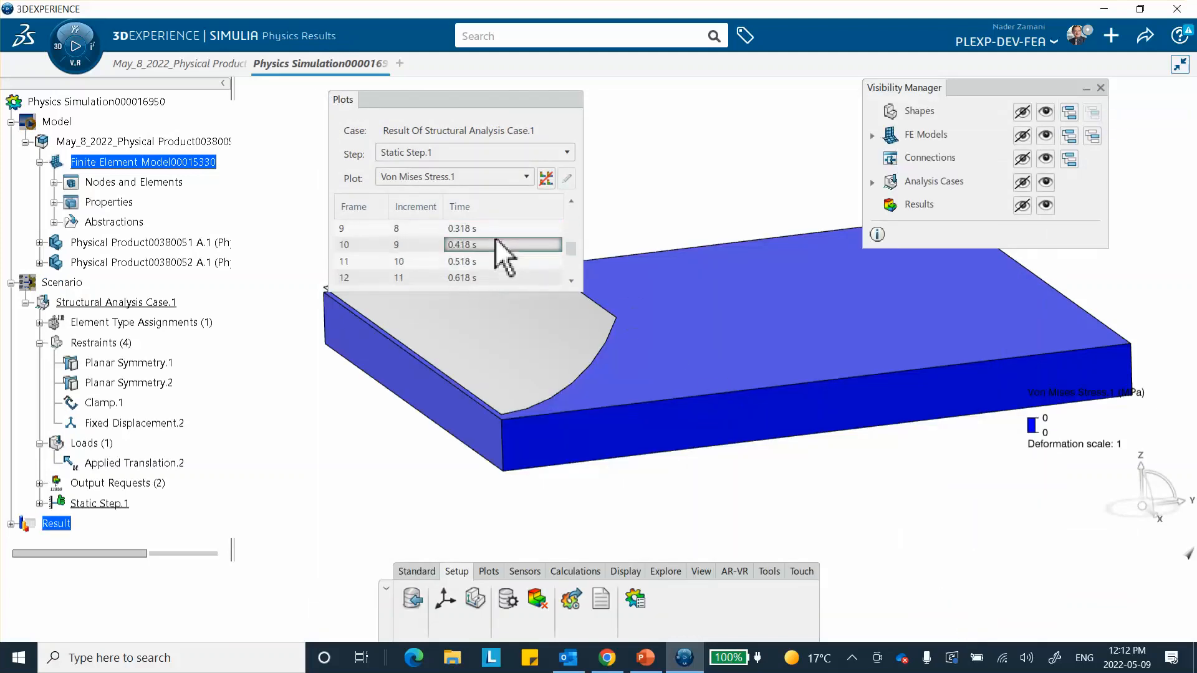
pyautogui.click(482, 275)
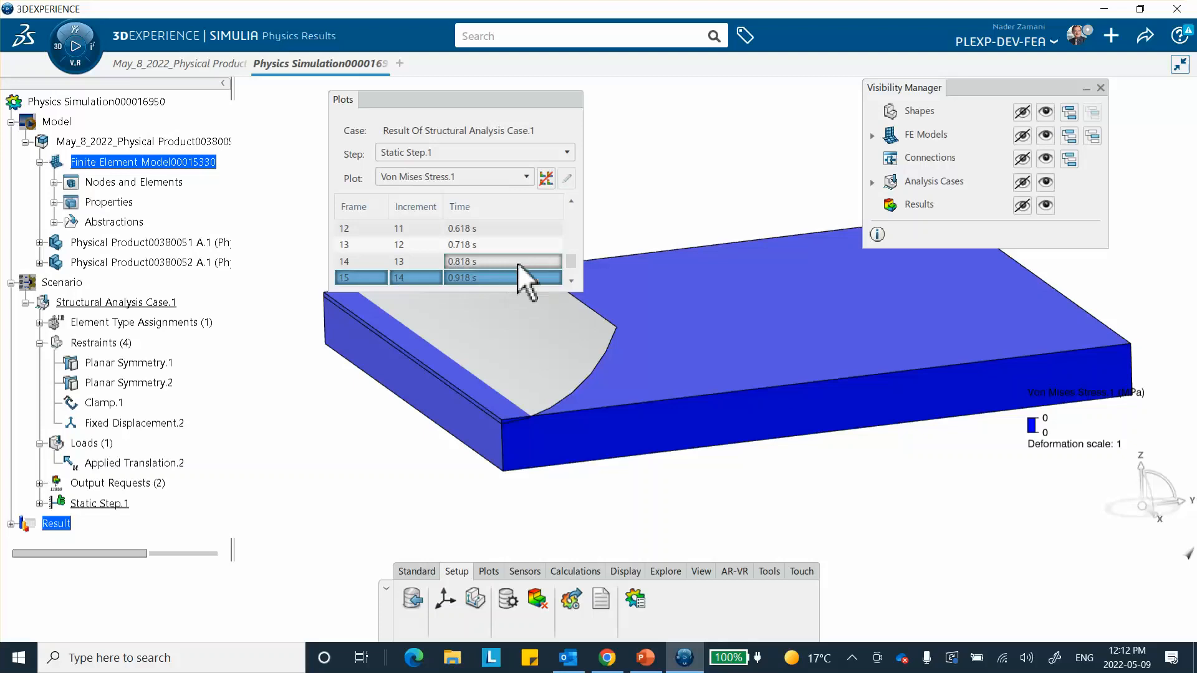
pyautogui.scroll(-1, 508, 230)
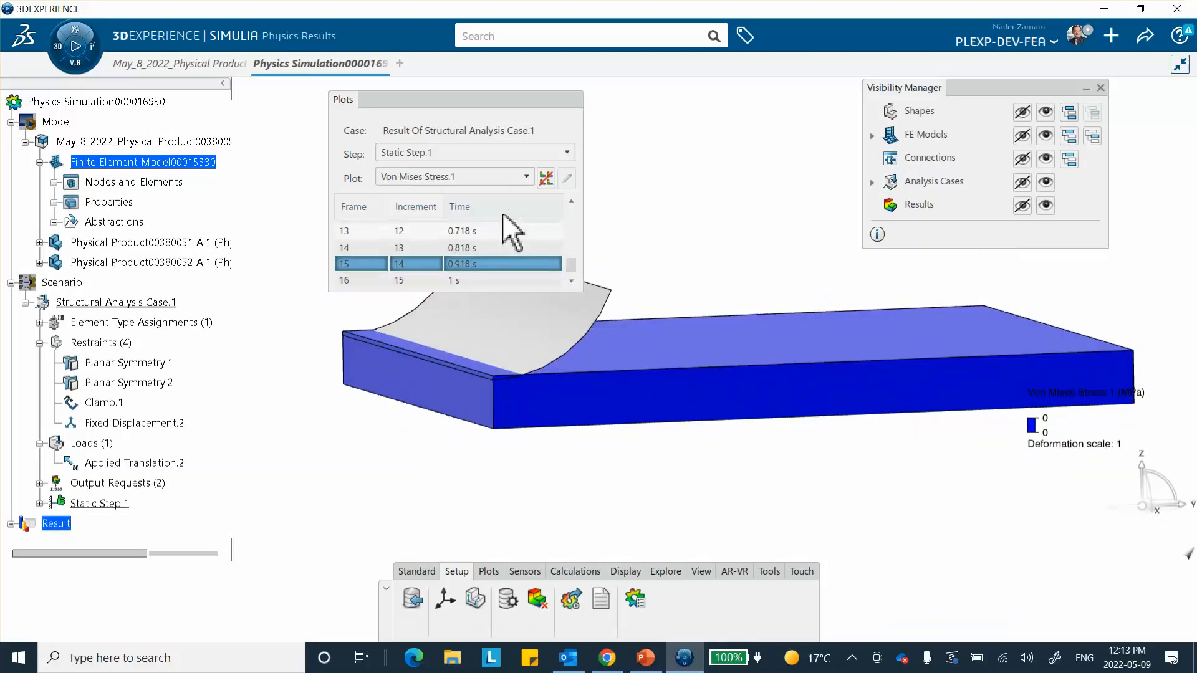
pyautogui.click(482, 277)
pyautogui.moveTo(674, 311); pyautogui.dragTo(649, 336, button='middle')
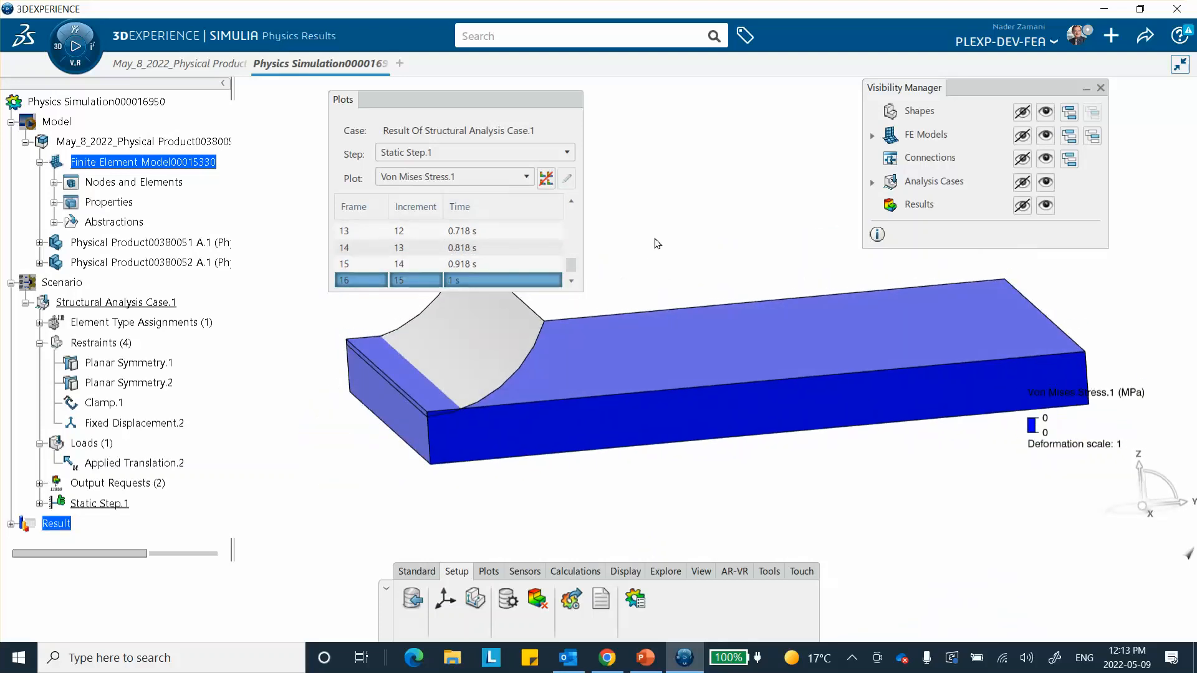
pyautogui.click(455, 247)
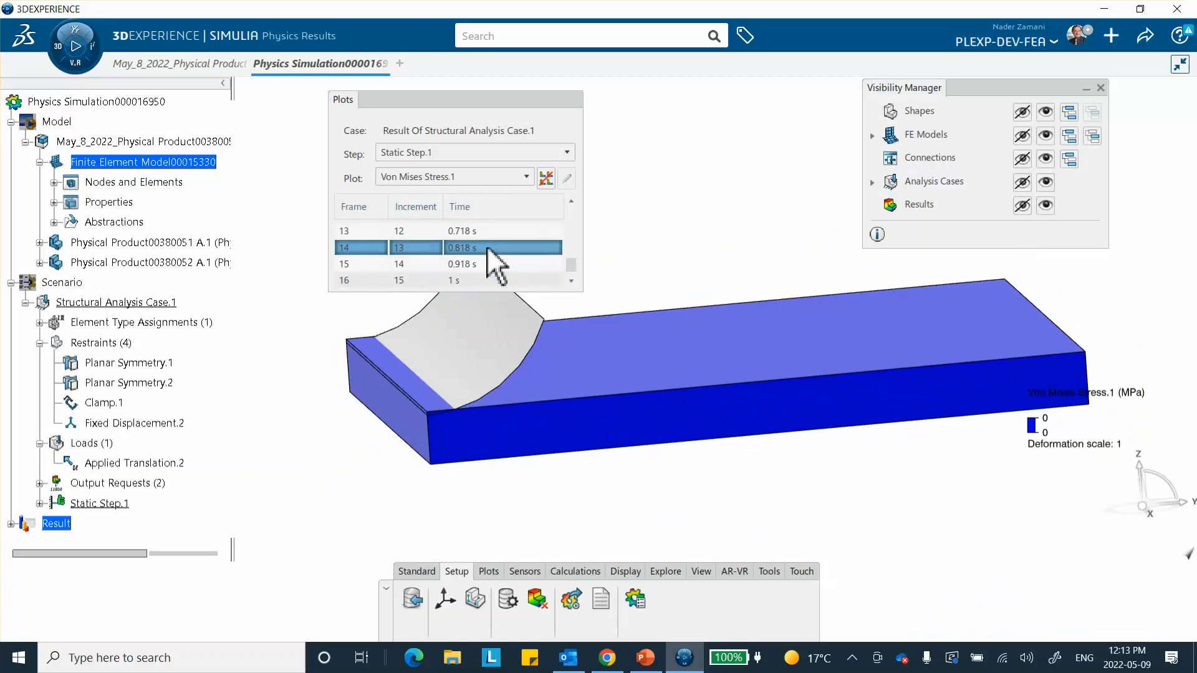
# Step: Compare the von Mises stress plot across early, middle and late frames, from 0 s to 0.718 s, and collapse the plot list
pyautogui.scroll(4, 526, 259)
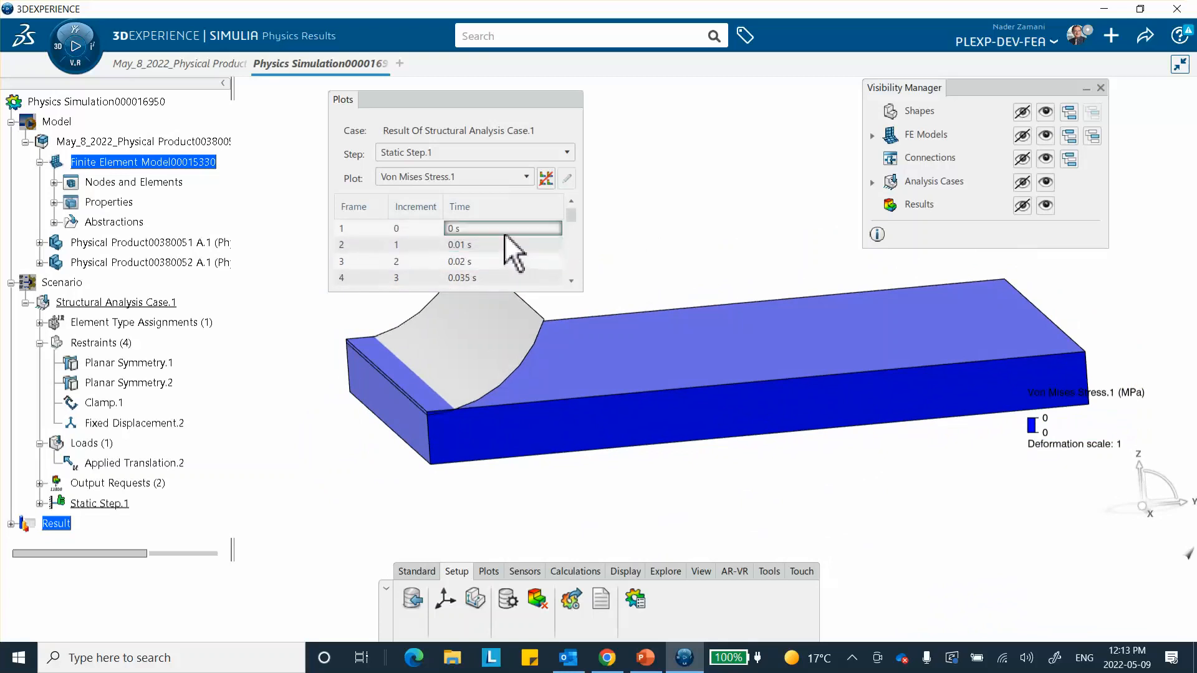
pyautogui.click(507, 232)
pyautogui.scroll(1, 495, 255)
pyautogui.click(489, 261)
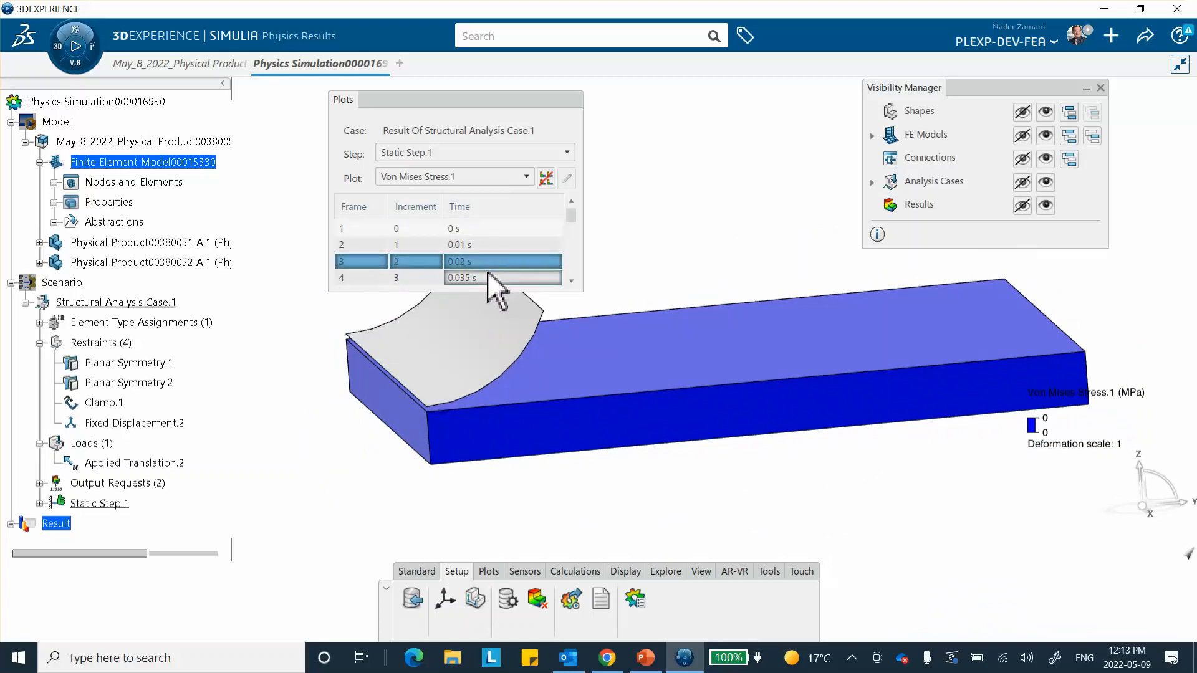
pyautogui.scroll(-5, 487, 265)
pyautogui.click(492, 276)
pyautogui.scroll(-4, 491, 275)
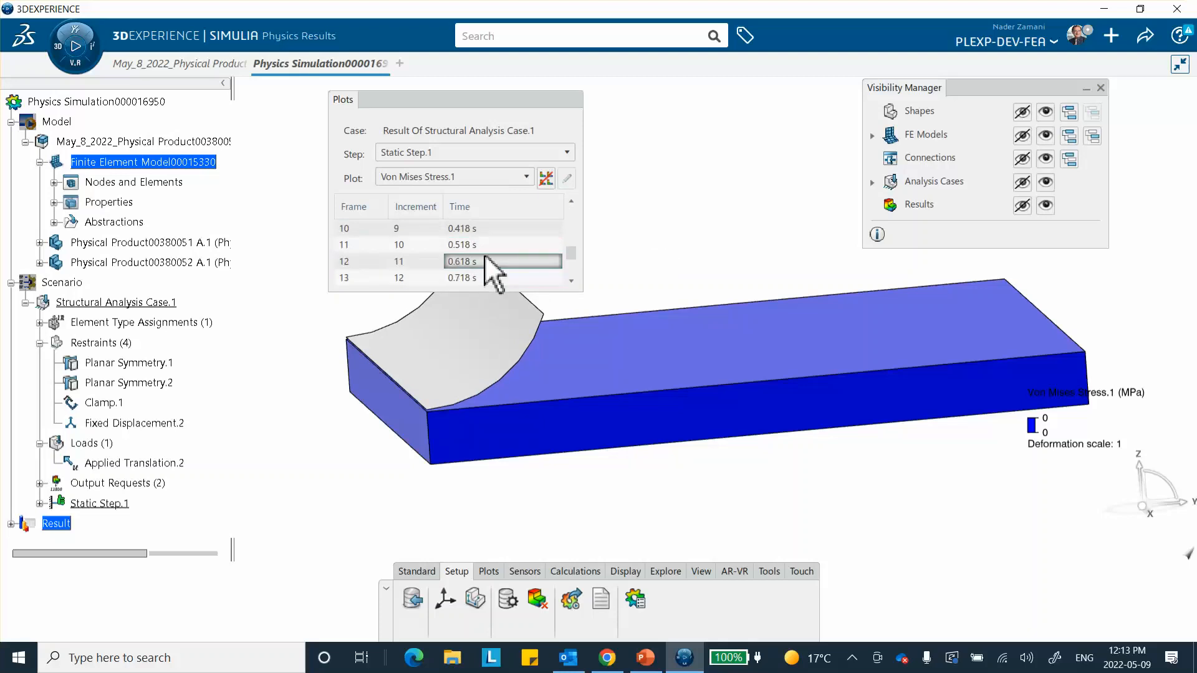
pyautogui.click(474, 276)
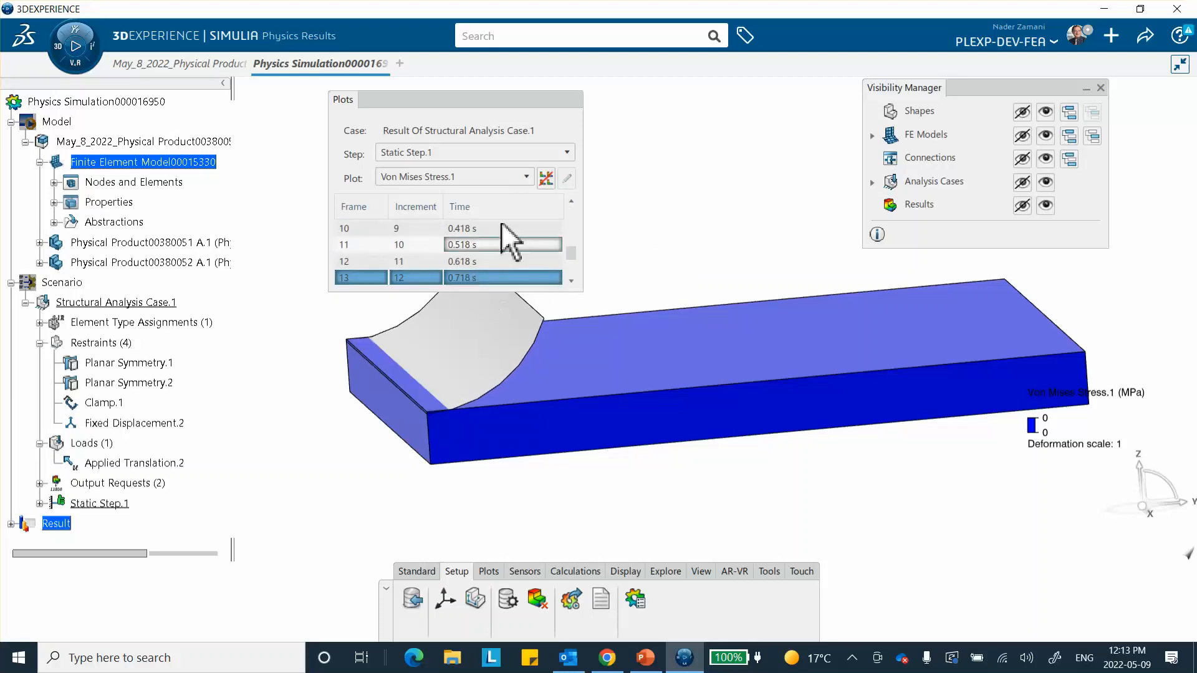
pyautogui.click(511, 104)
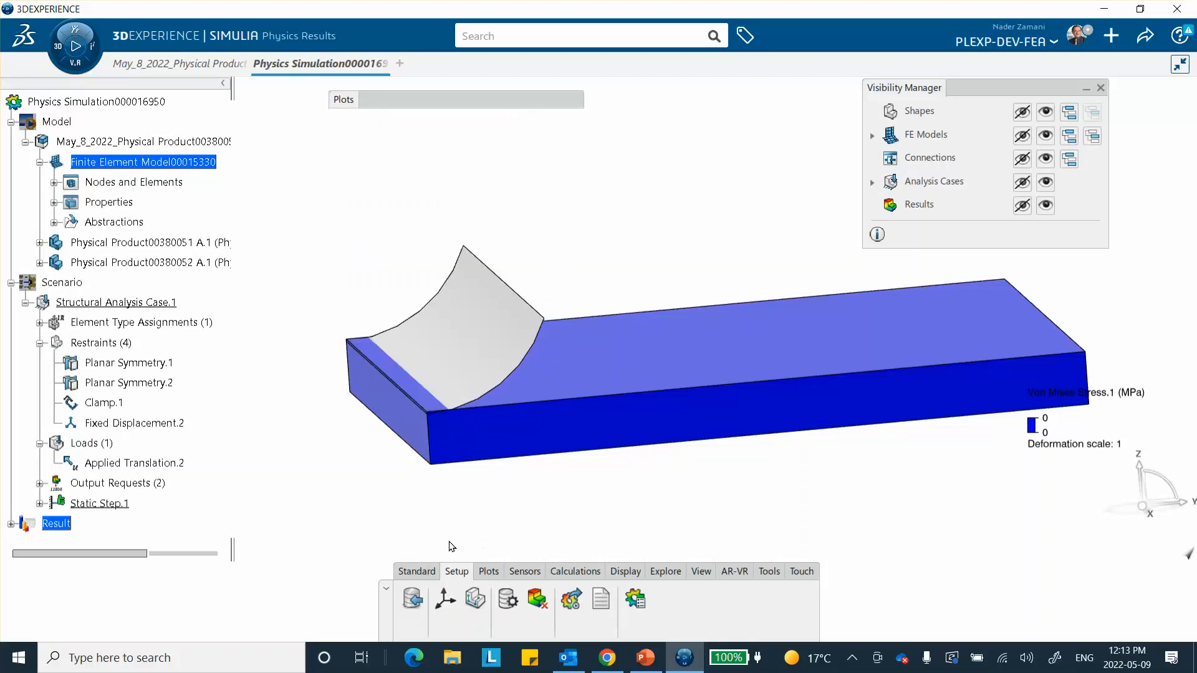
# Step: Return from the results to the structural scenario and start a new surface-based contact
pyautogui.click(417, 571)
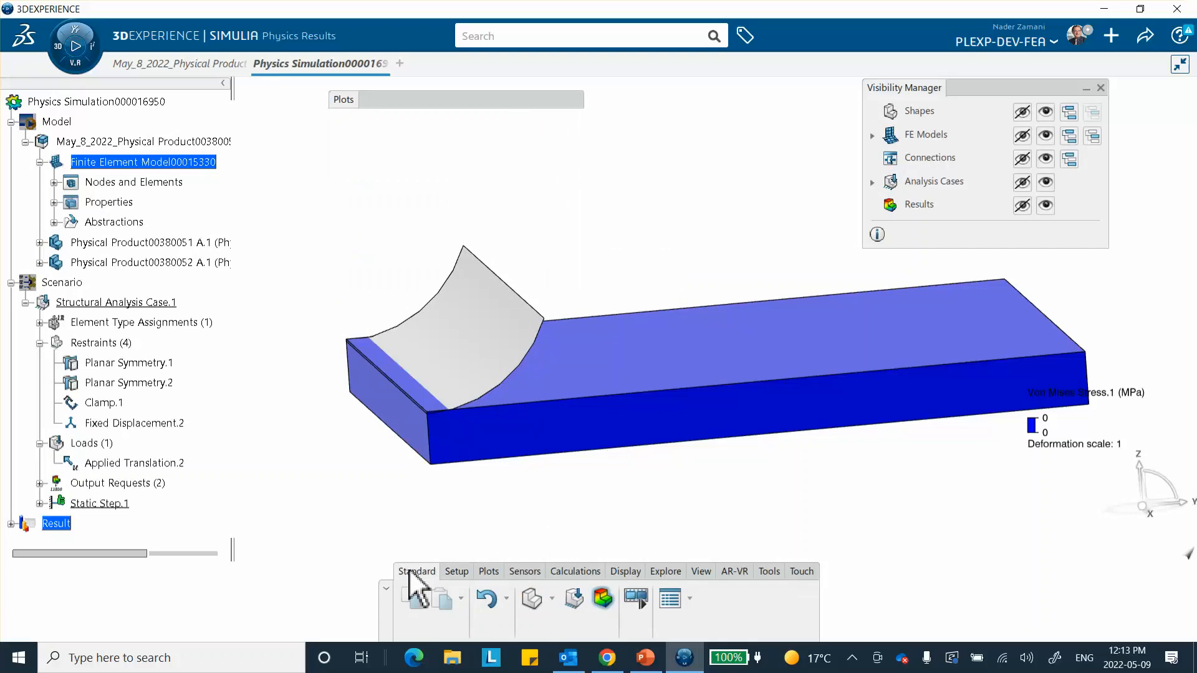
pyautogui.click(574, 597)
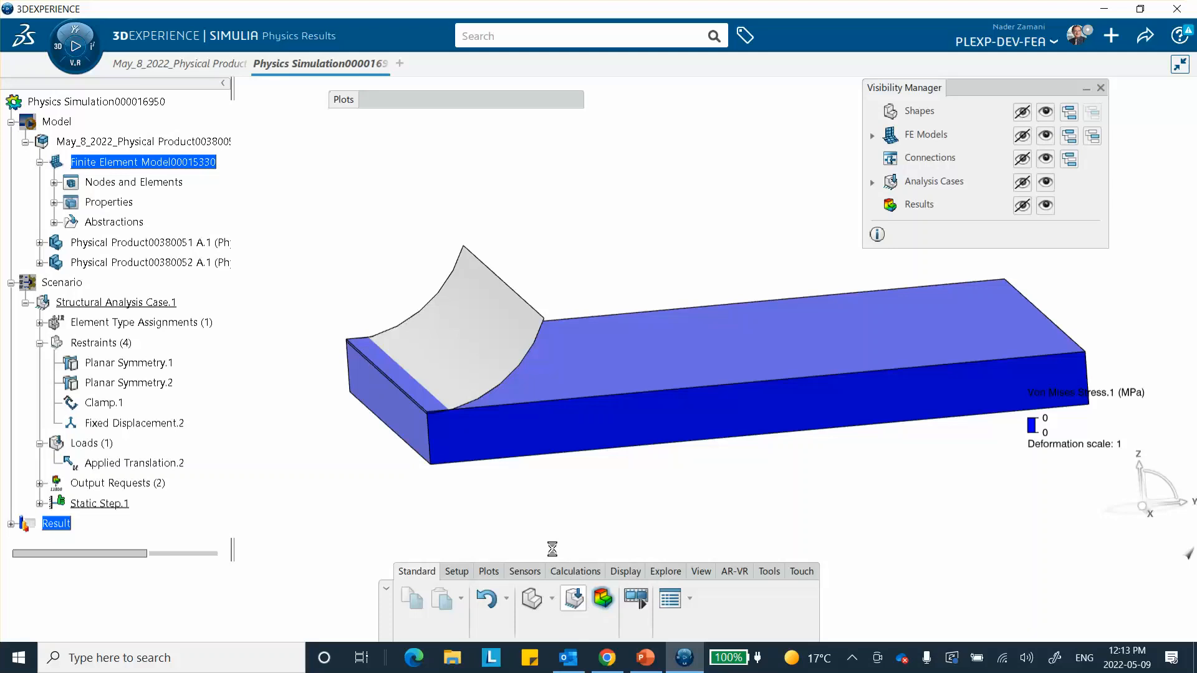
pyautogui.moveTo(558, 496); pyautogui.dragTo(665, 332, button='middle')
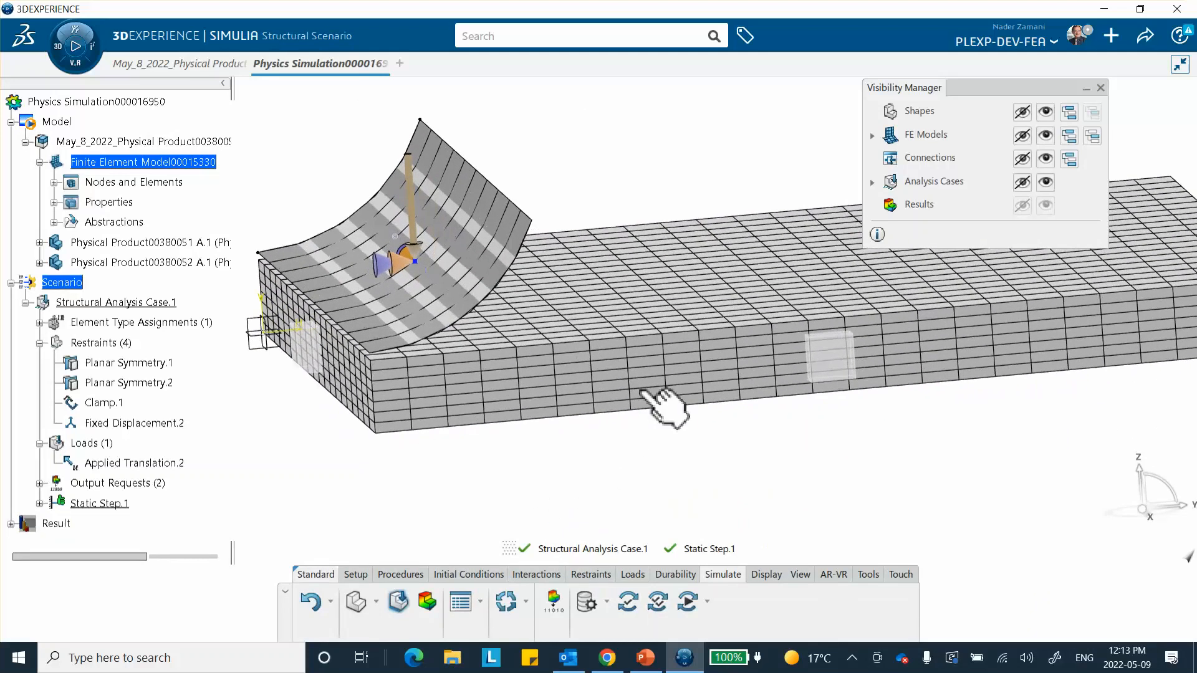
pyautogui.click(530, 575)
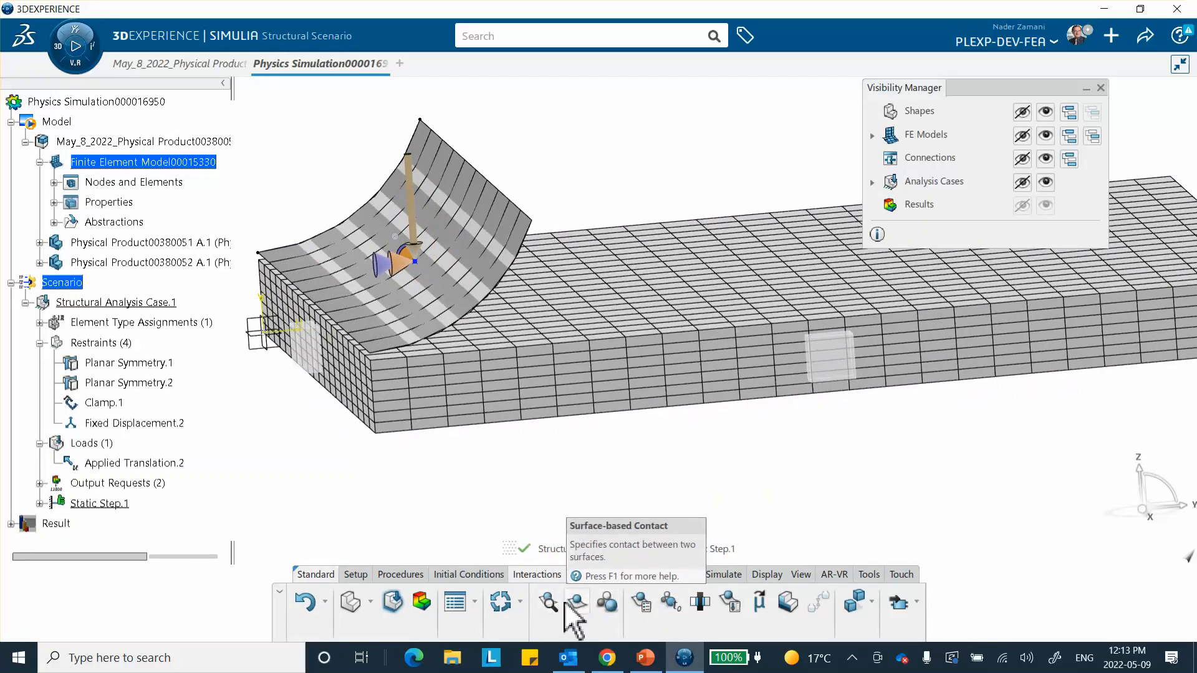
pyautogui.click(574, 604)
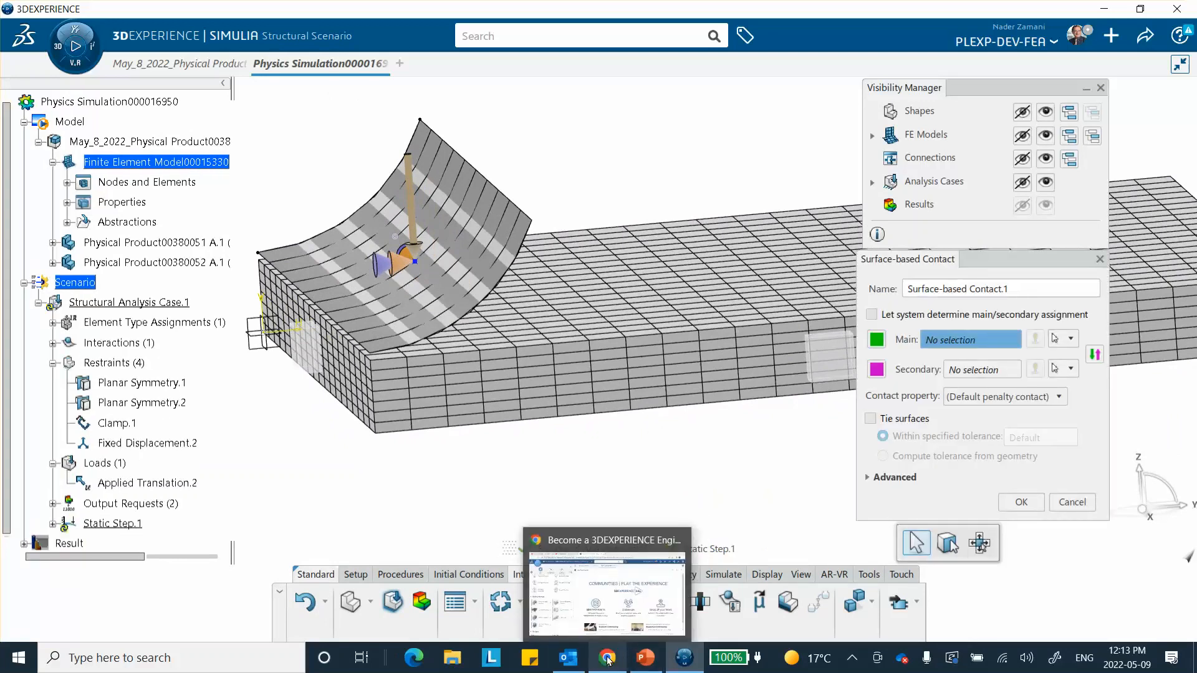
# Step: Review the PowerPoint slides on mesh setup, contact property and section materials, and return to the 3DEXPERIENCE contact definition
pyautogui.click(645, 658)
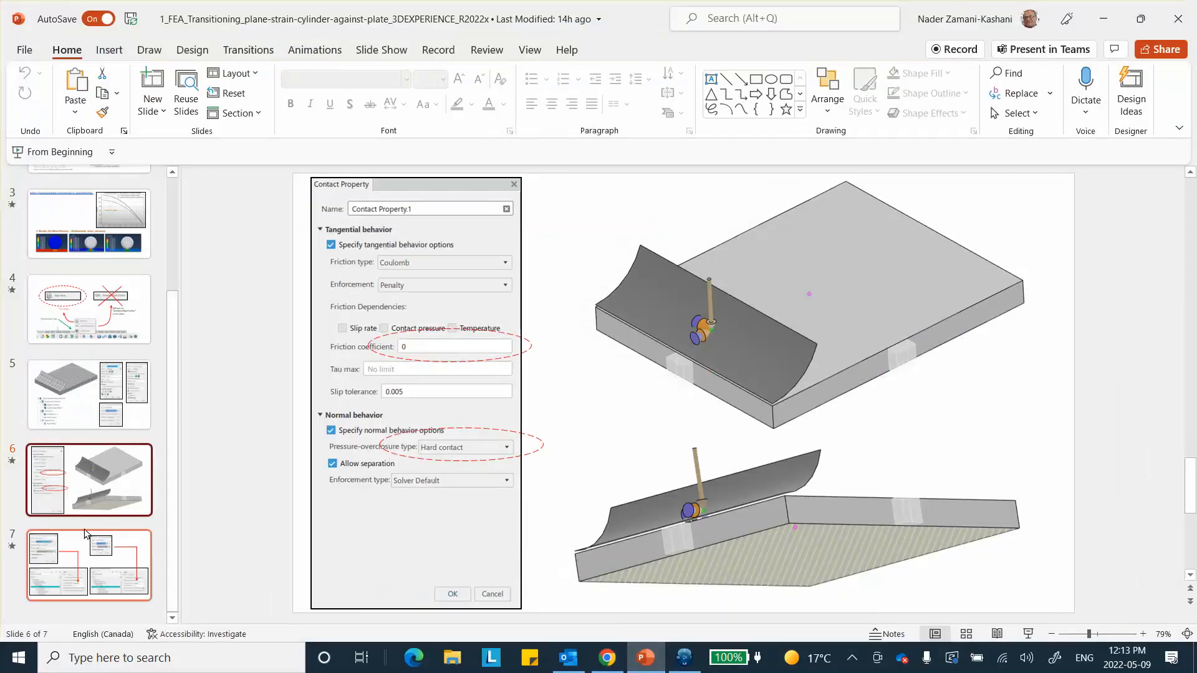
pyautogui.click(73, 378)
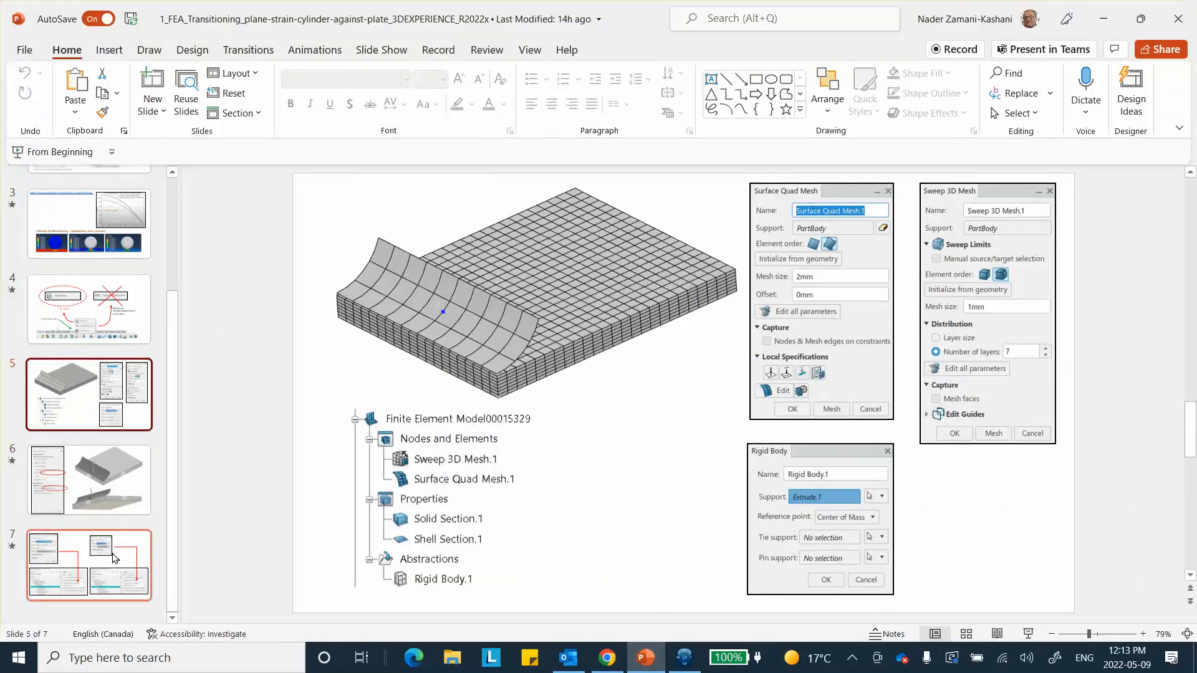
pyautogui.click(131, 496)
pyautogui.click(84, 363)
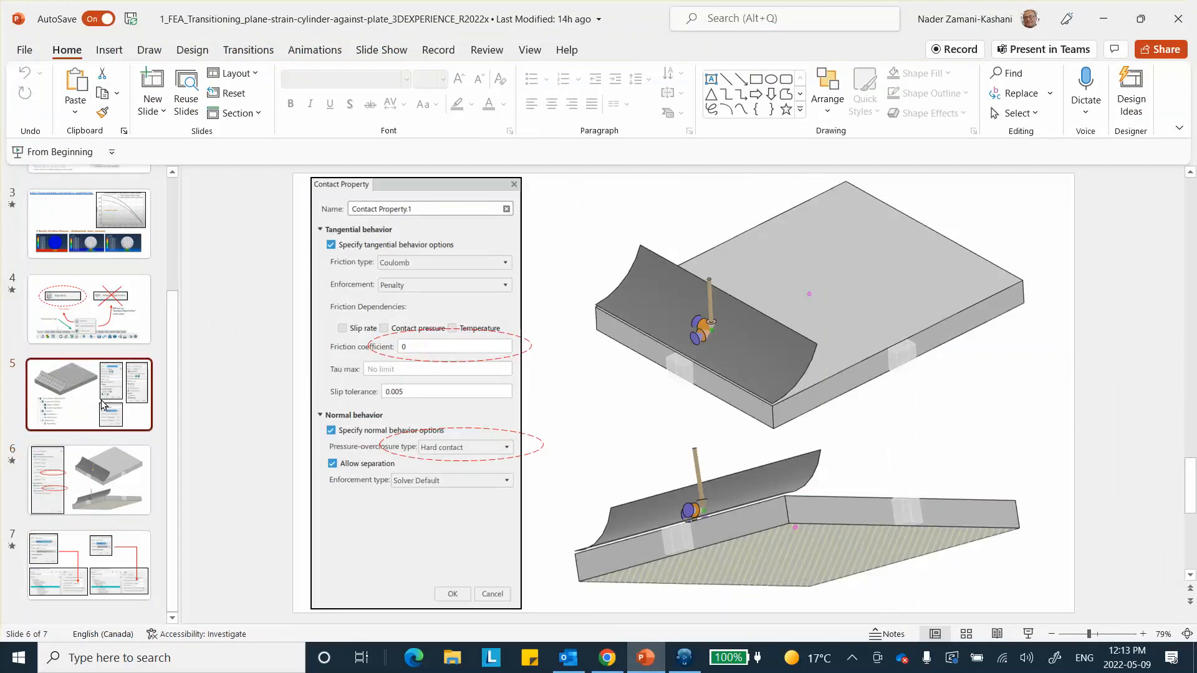
pyautogui.click(130, 485)
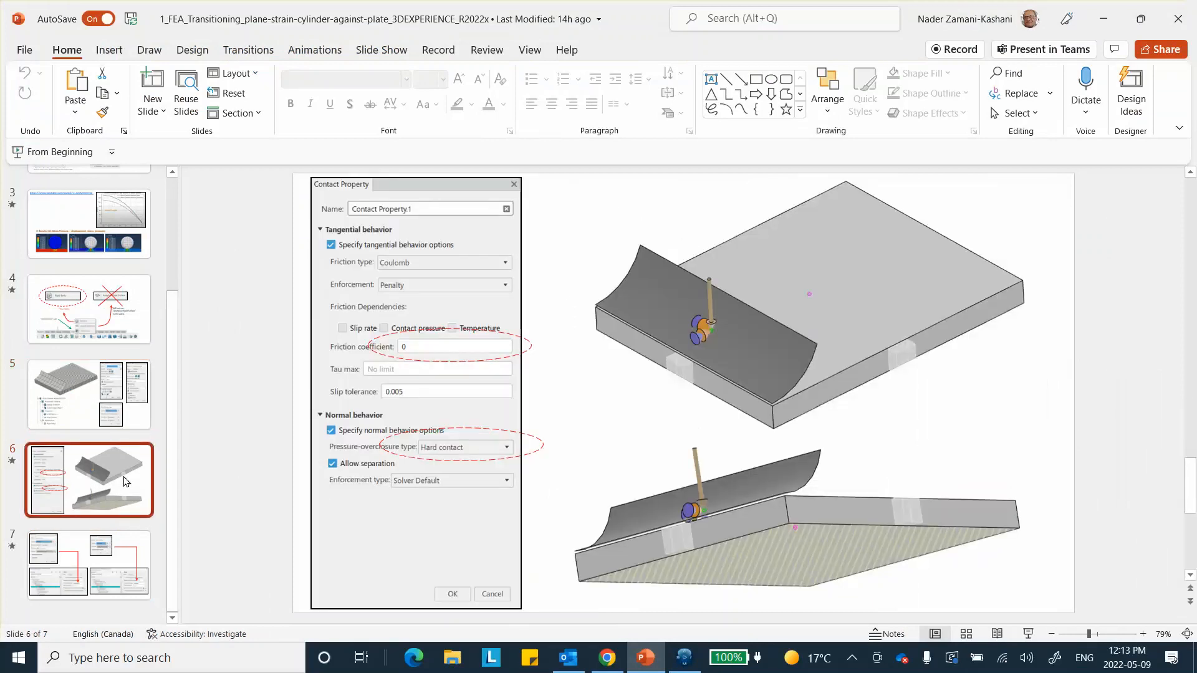
pyautogui.click(134, 561)
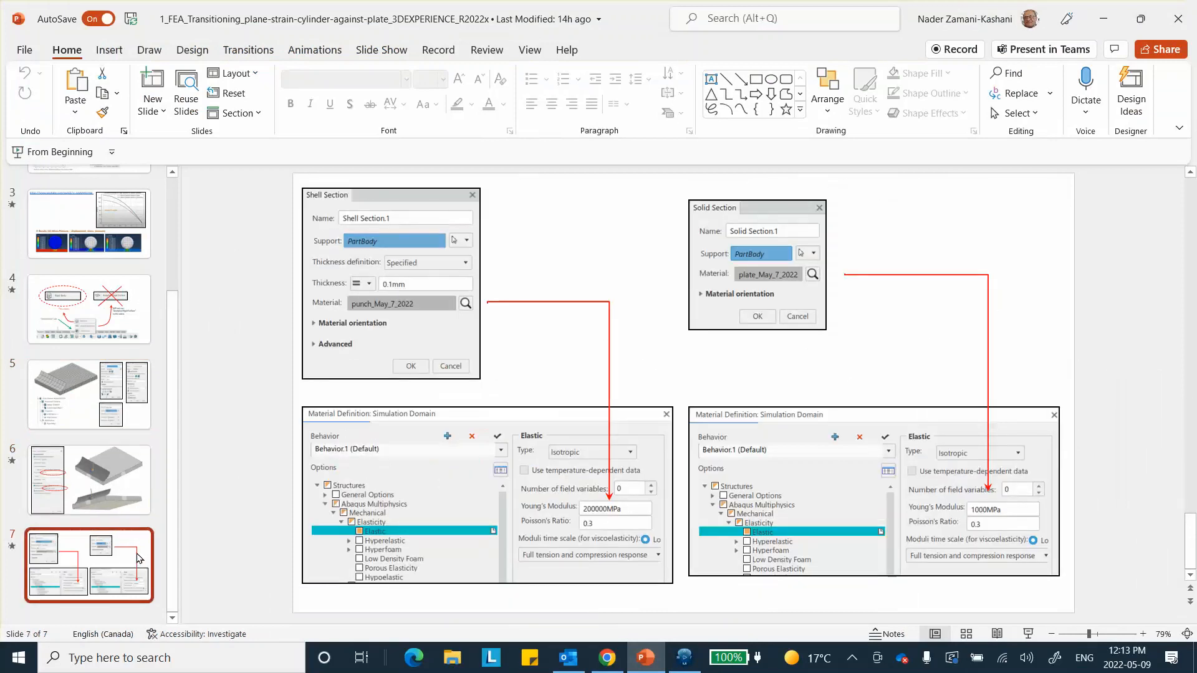
pyautogui.click(147, 399)
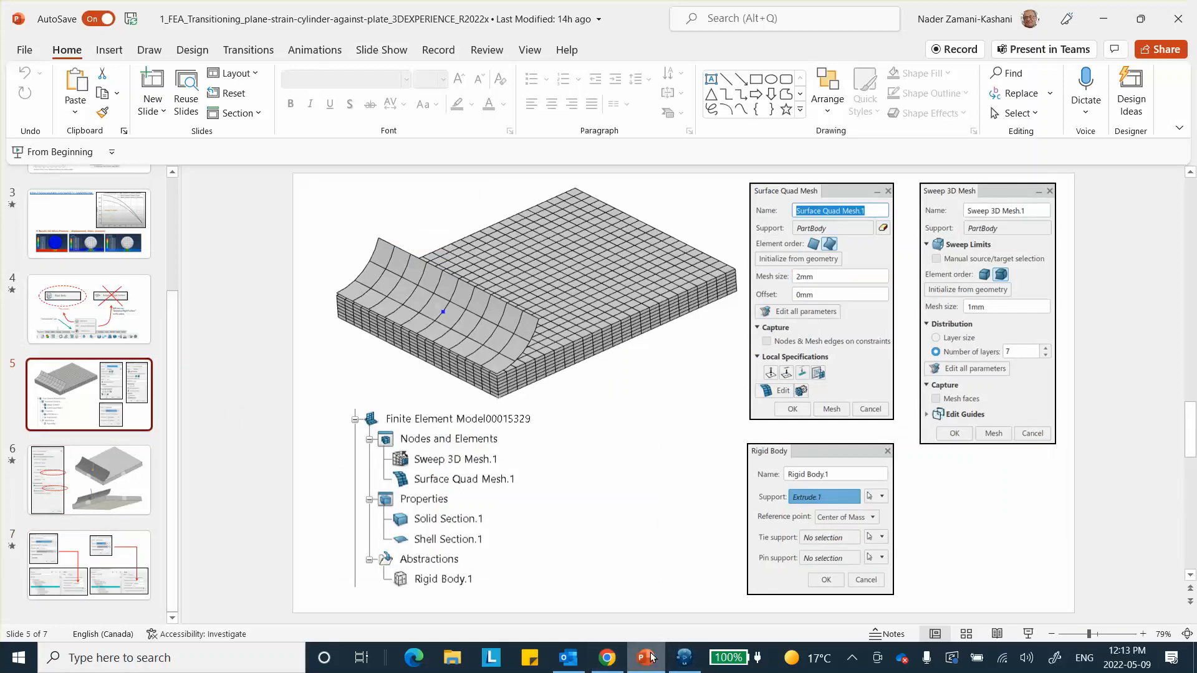
pyautogui.click(685, 657)
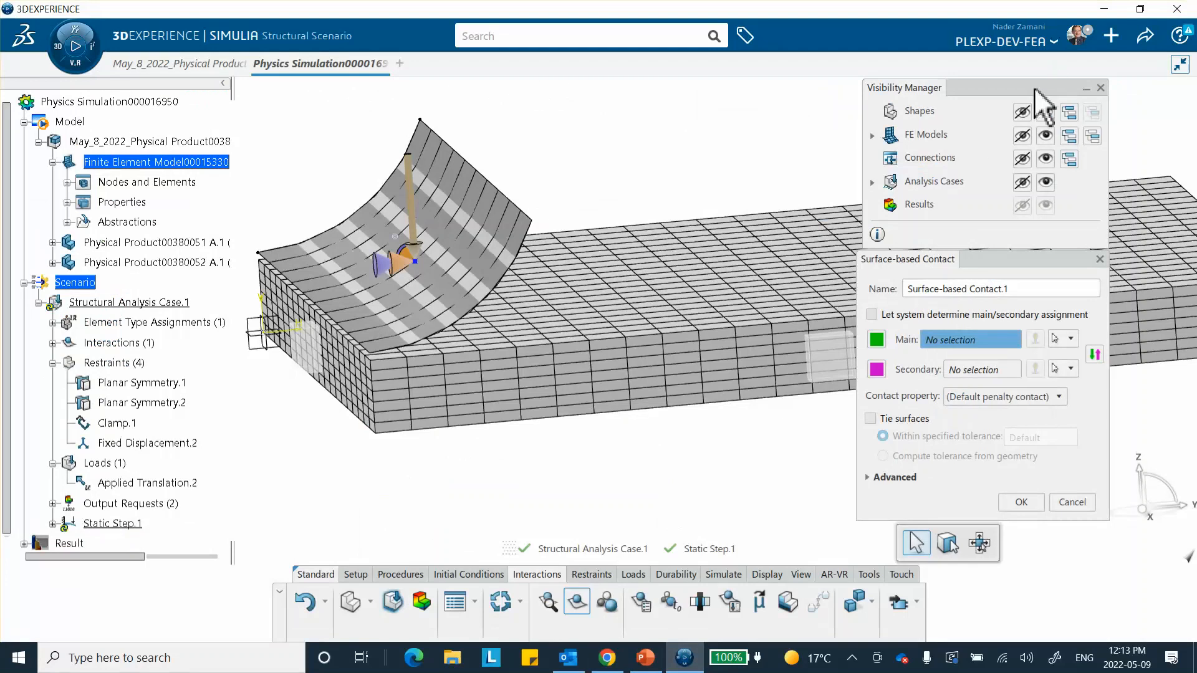
# Step: Close the Visibility Manager and move the contact definition dialog clear of the punch
pyautogui.click(1100, 87)
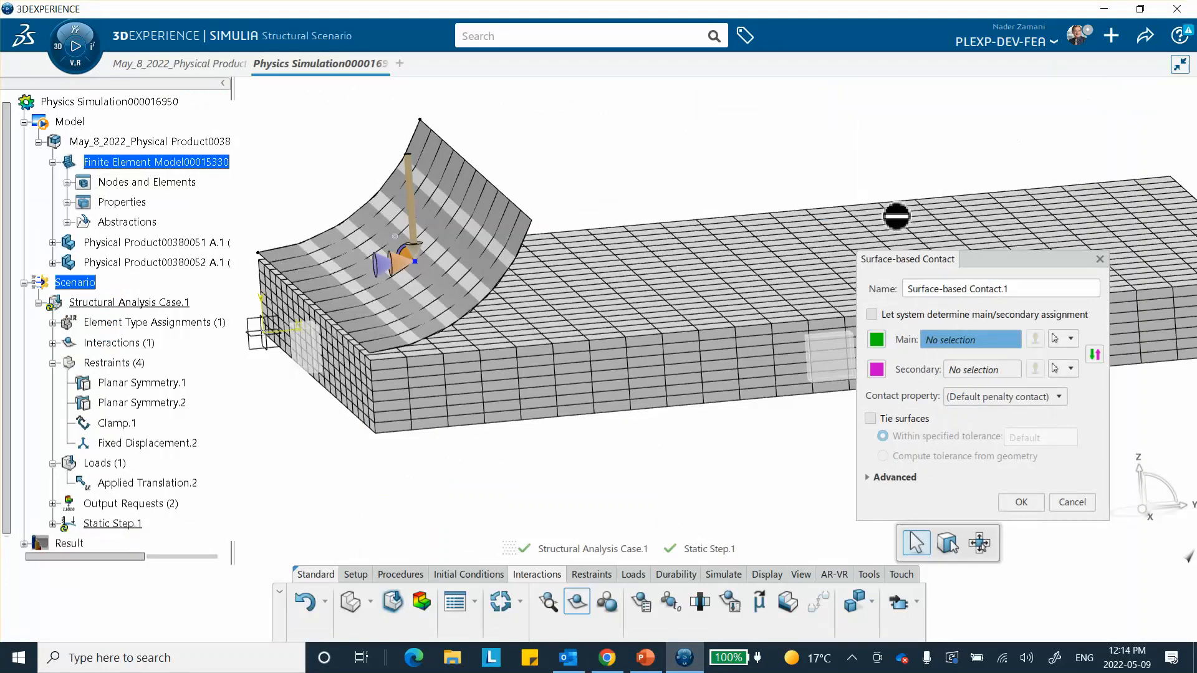
pyautogui.moveTo(1013, 261); pyautogui.dragTo(908, 142)
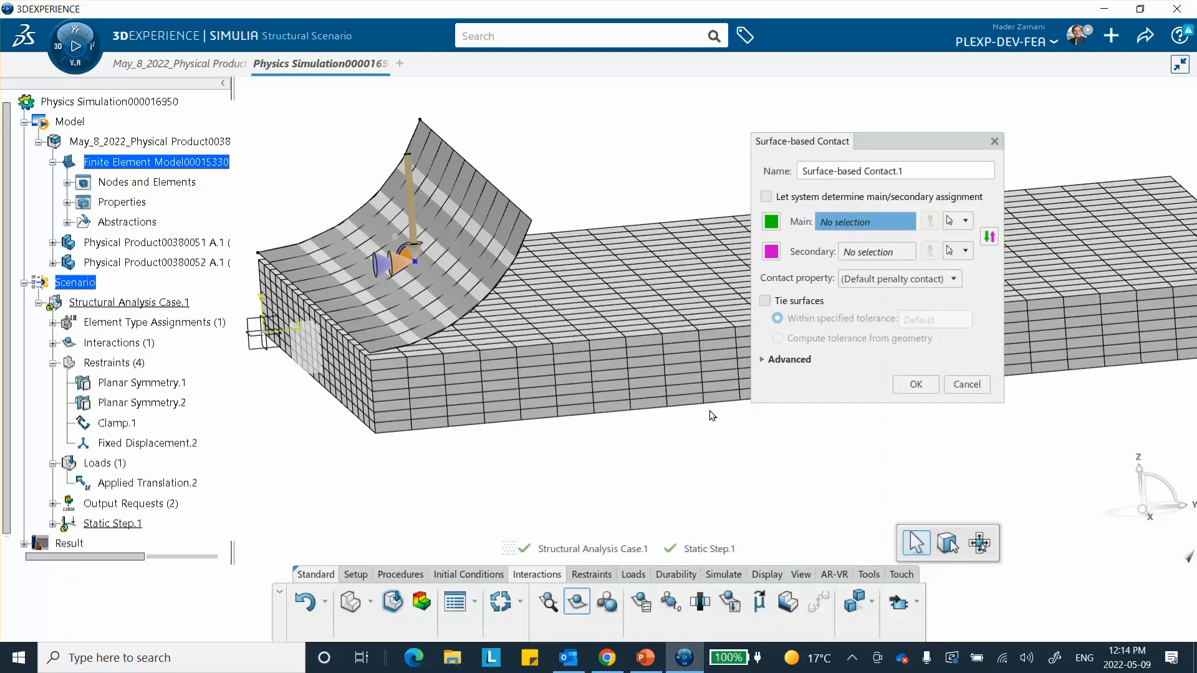
pyautogui.moveTo(669, 466); pyautogui.dragTo(468, 307, button='middle')
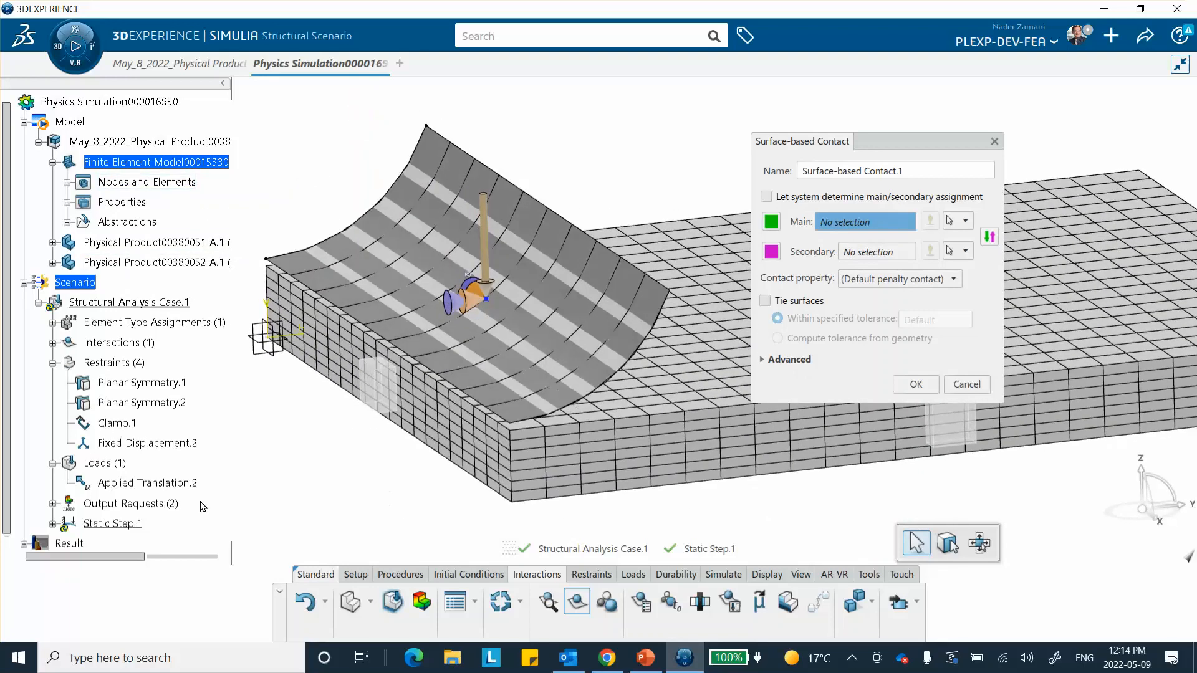
# Step: Assign the punch surface Extrude.1, from the PartBody of Physical Product00380052, as the contact's main surface
pyautogui.click(965, 221)
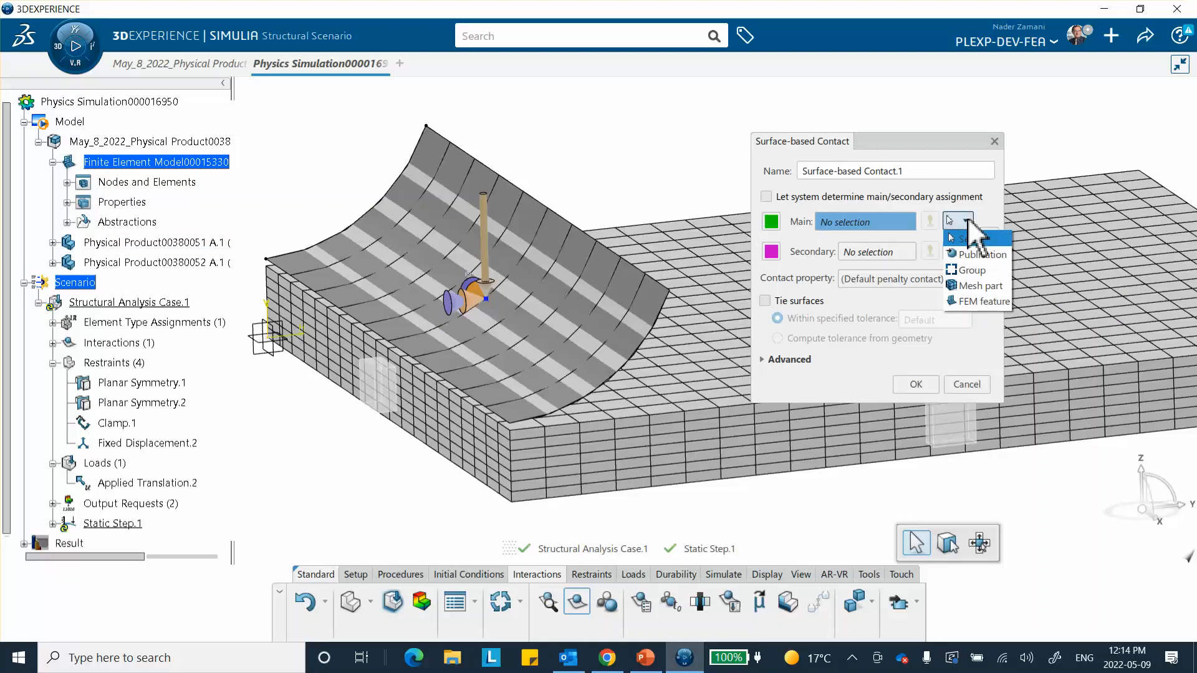
pyautogui.click(958, 220)
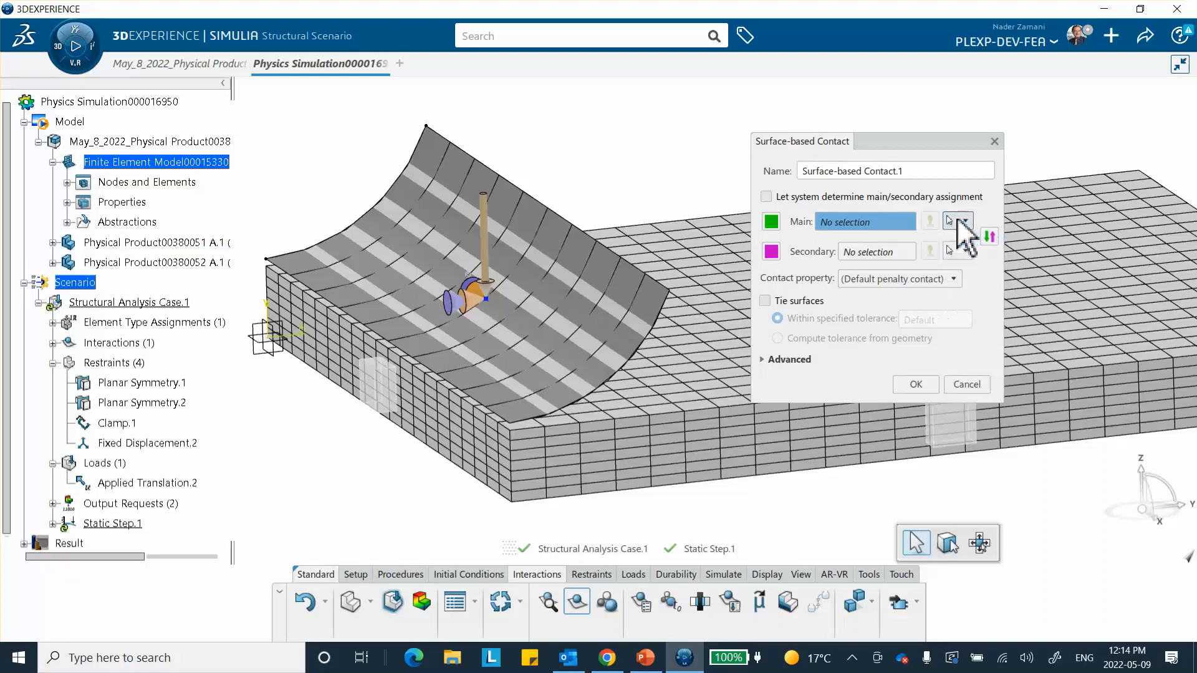
pyautogui.scroll(-2, 187, 351)
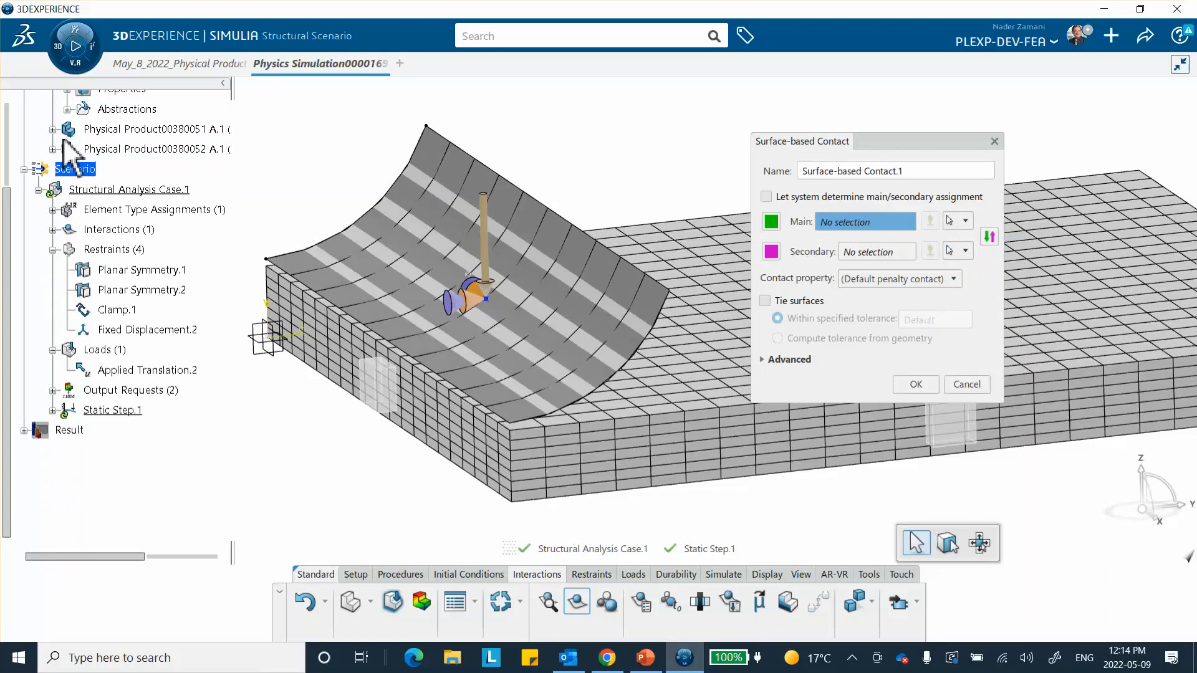
pyautogui.scroll(2, 73, 217)
pyautogui.click(53, 262)
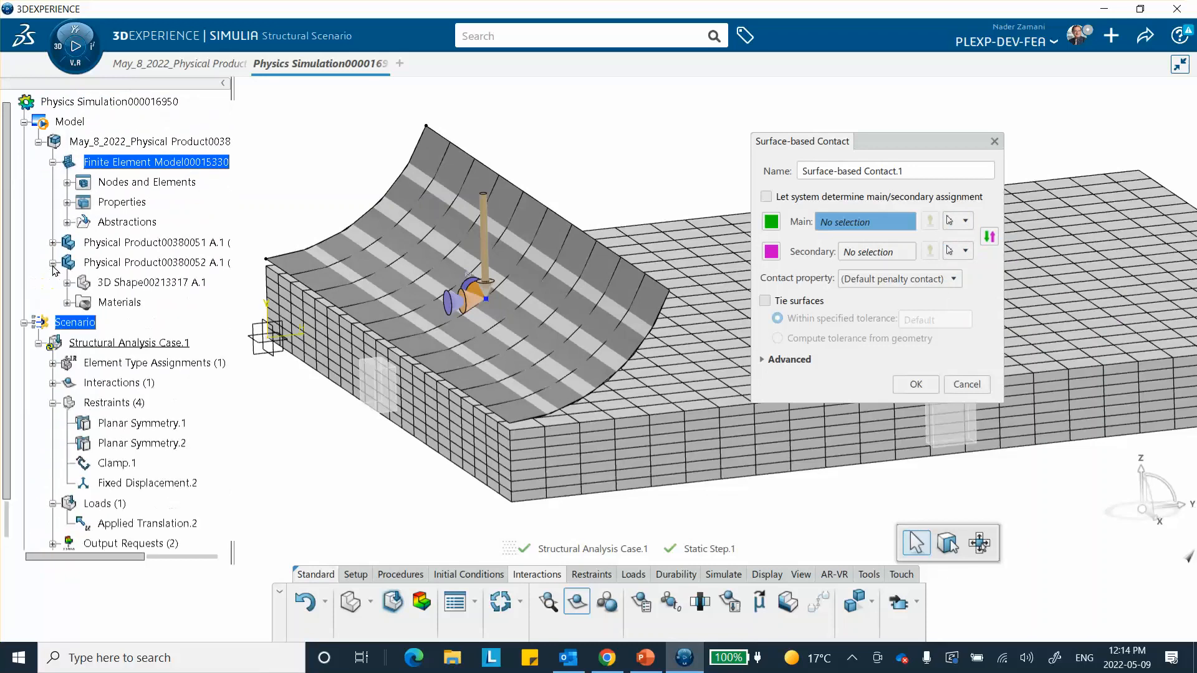
pyautogui.click(68, 303)
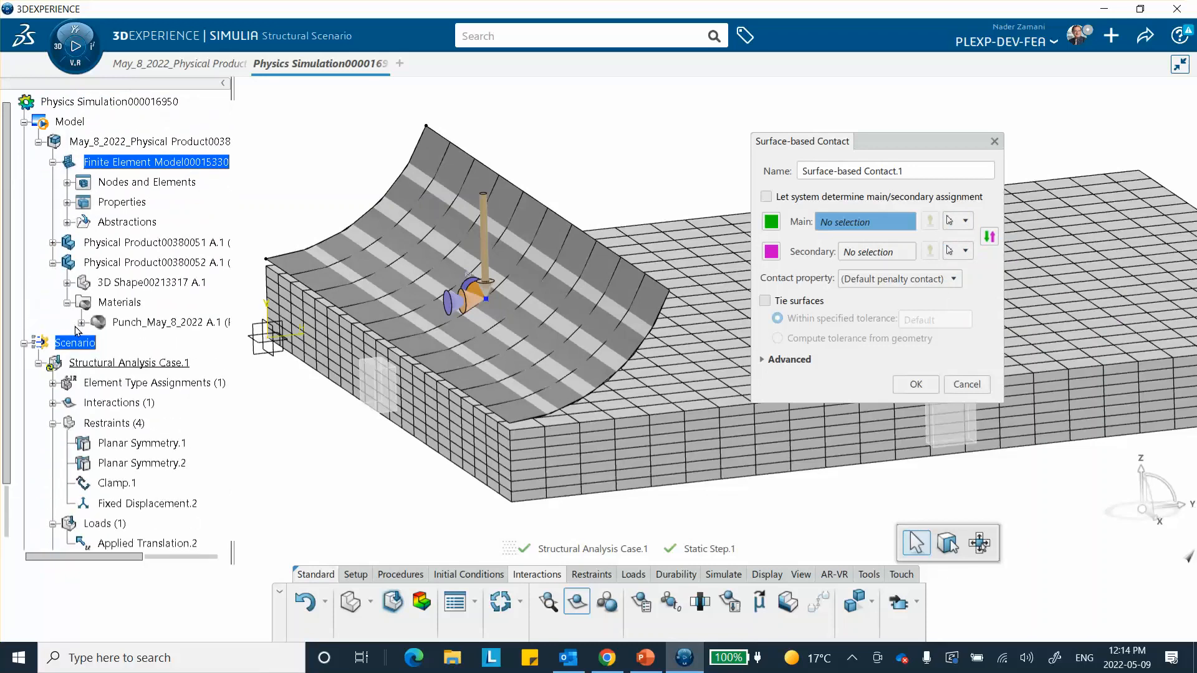
pyautogui.click(68, 303)
pyautogui.click(67, 283)
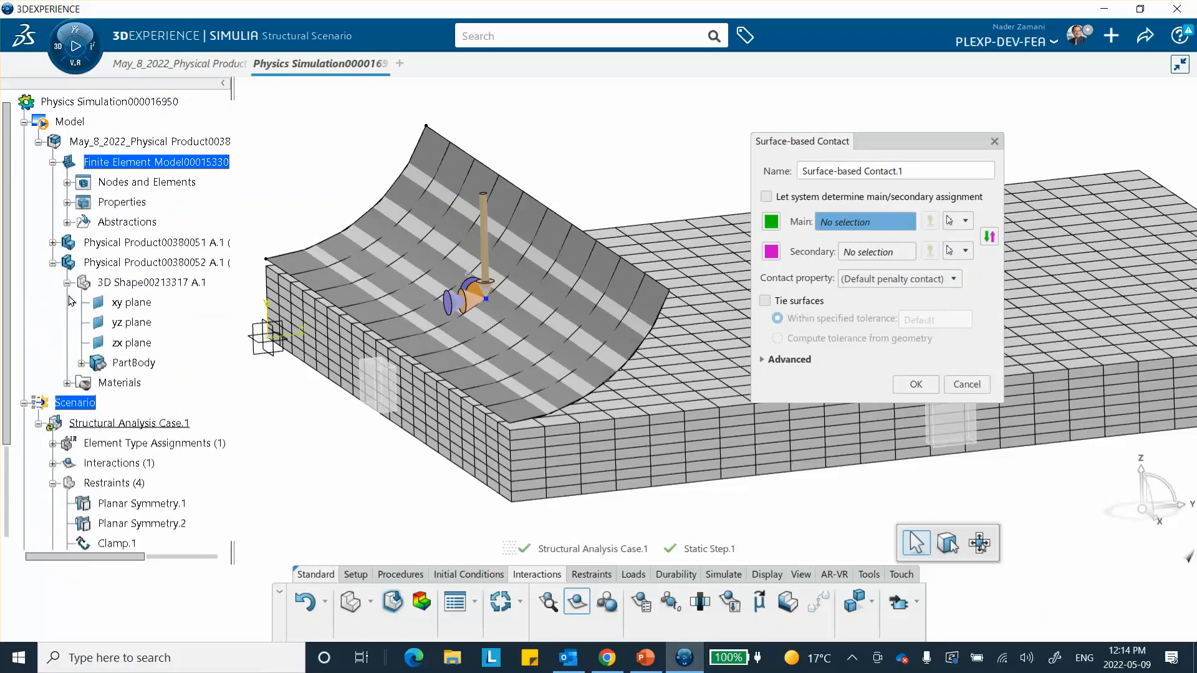
pyautogui.click(82, 364)
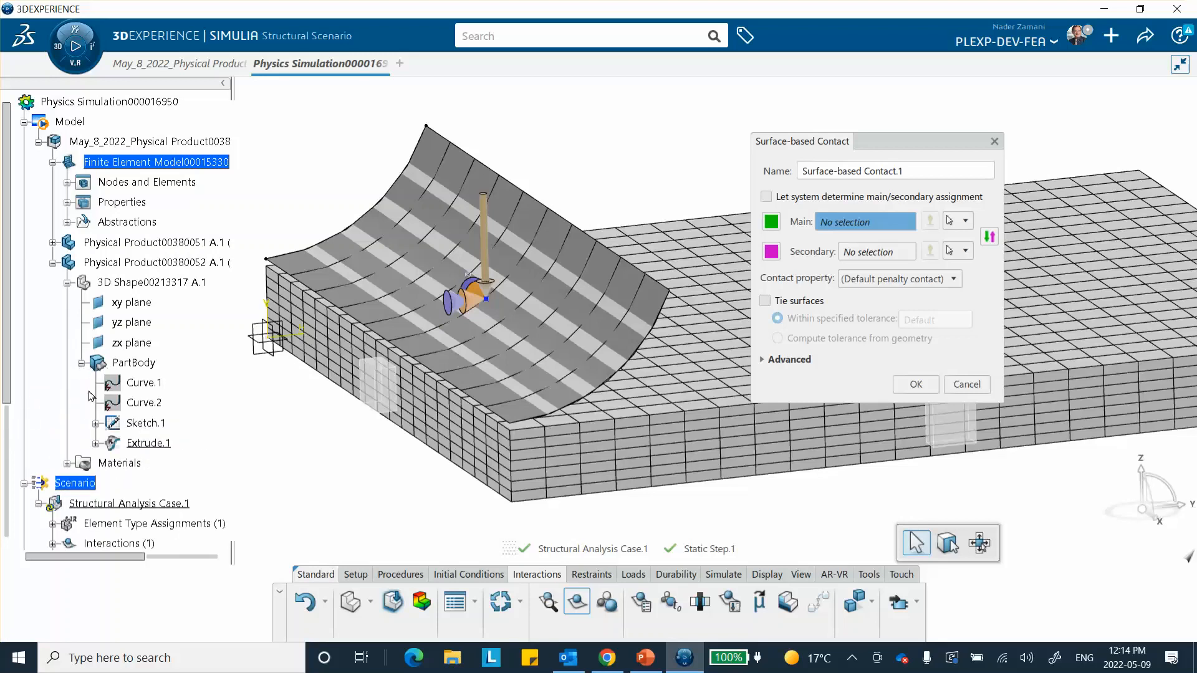
pyautogui.click(159, 443)
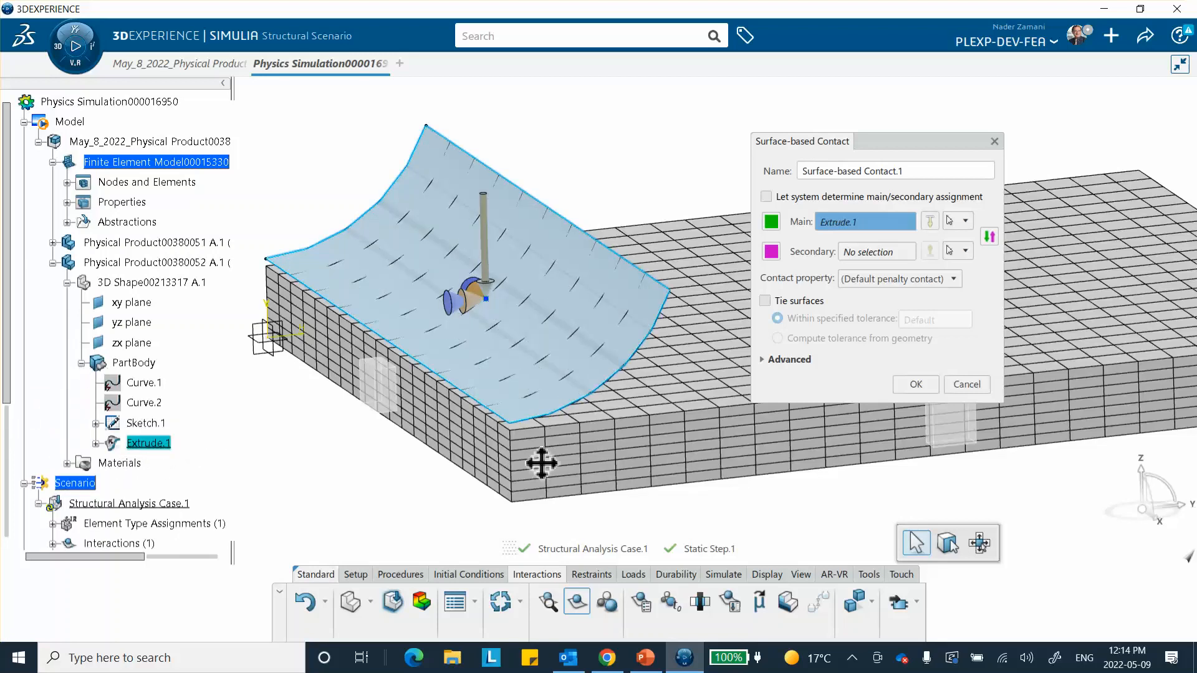
# Step: Flip the contact side of the main surface Extrude.1 and restore it to the side facing the plate
pyautogui.moveTo(540, 462); pyautogui.dragTo(417, 360, button='middle')
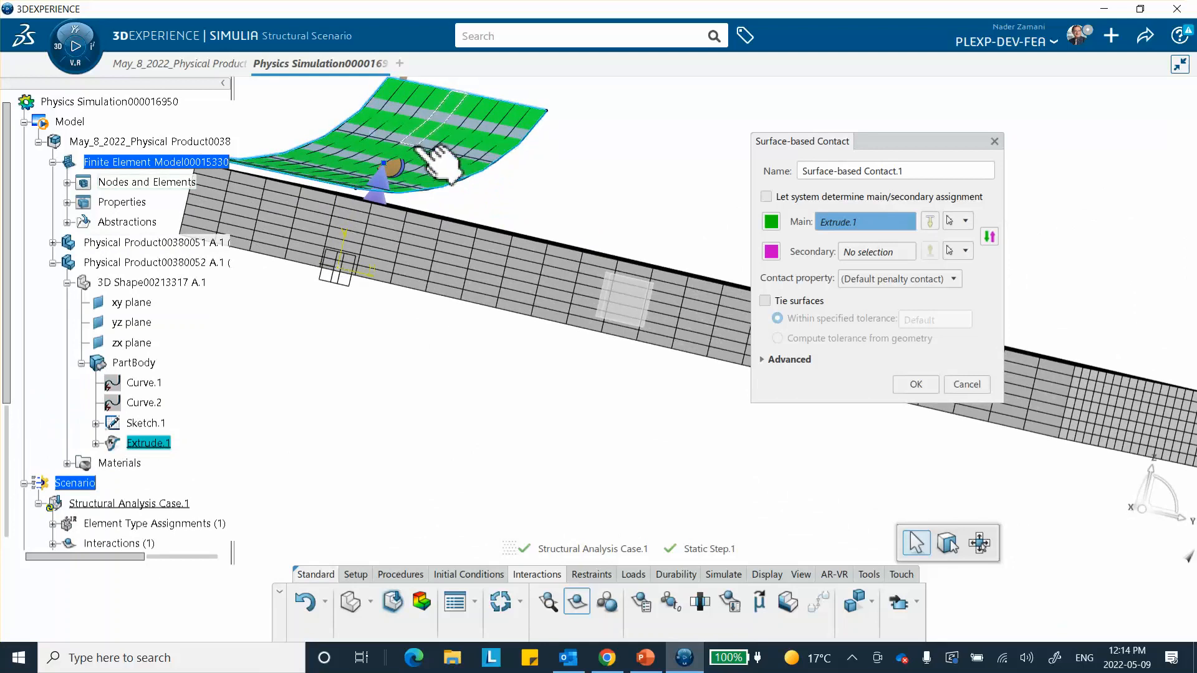
pyautogui.moveTo(417, 147); pyautogui.dragTo(546, 291, button='middle')
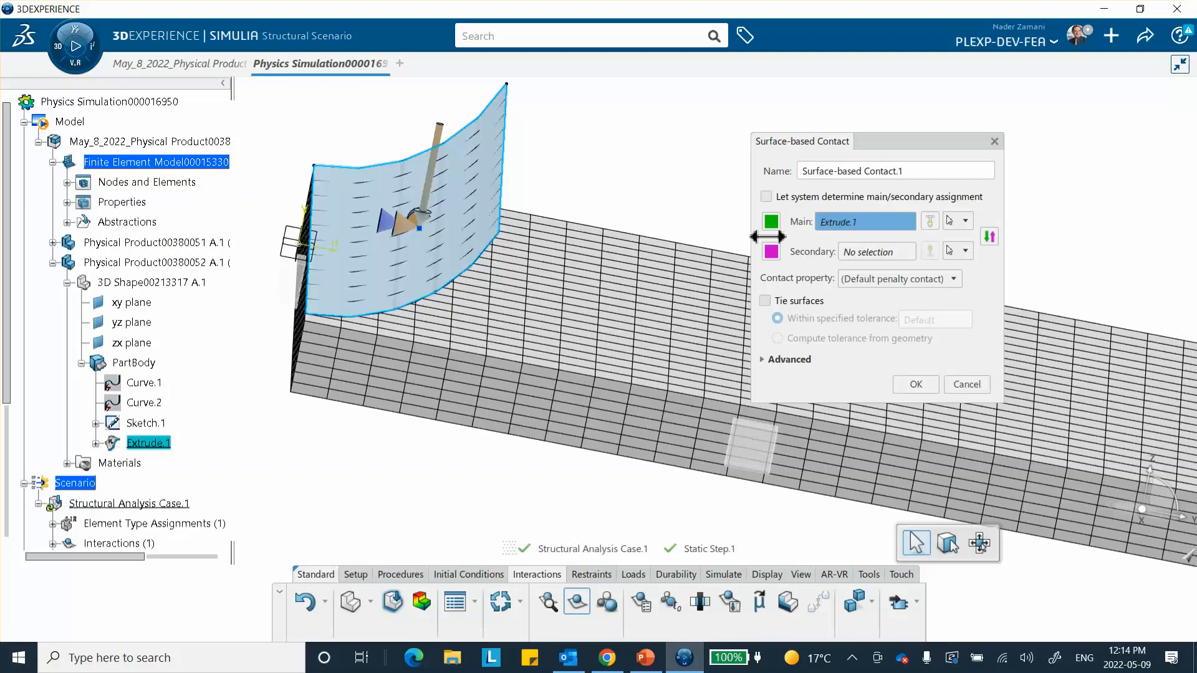
pyautogui.click(930, 222)
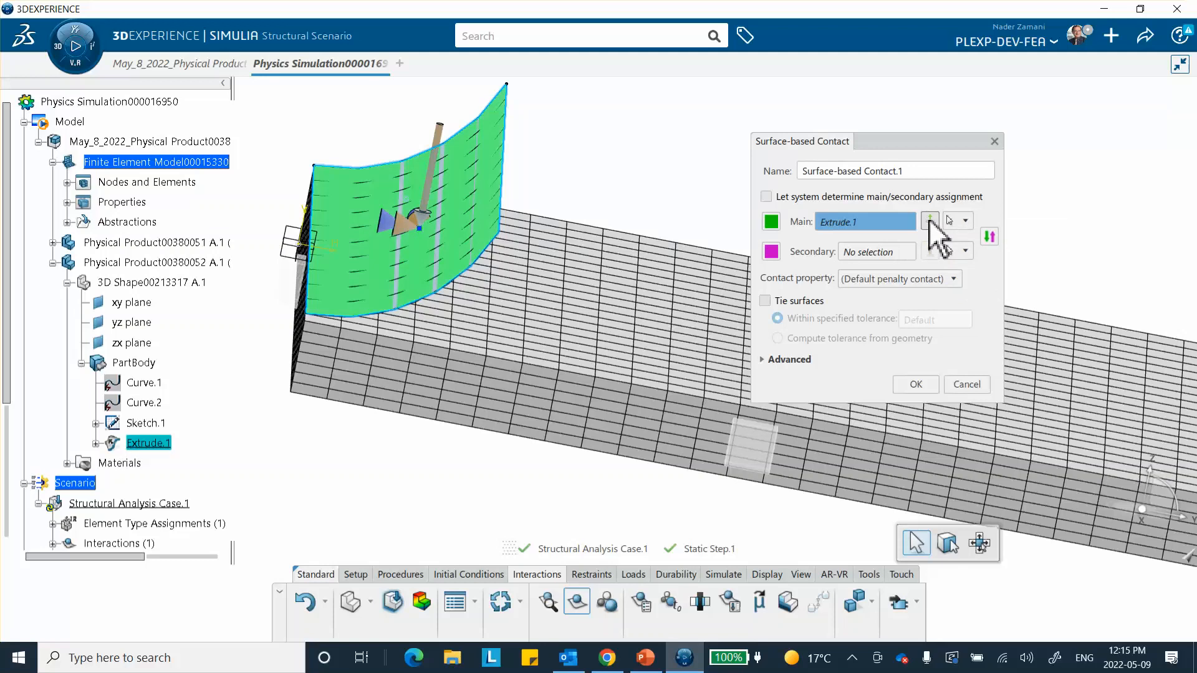
pyautogui.click(930, 221)
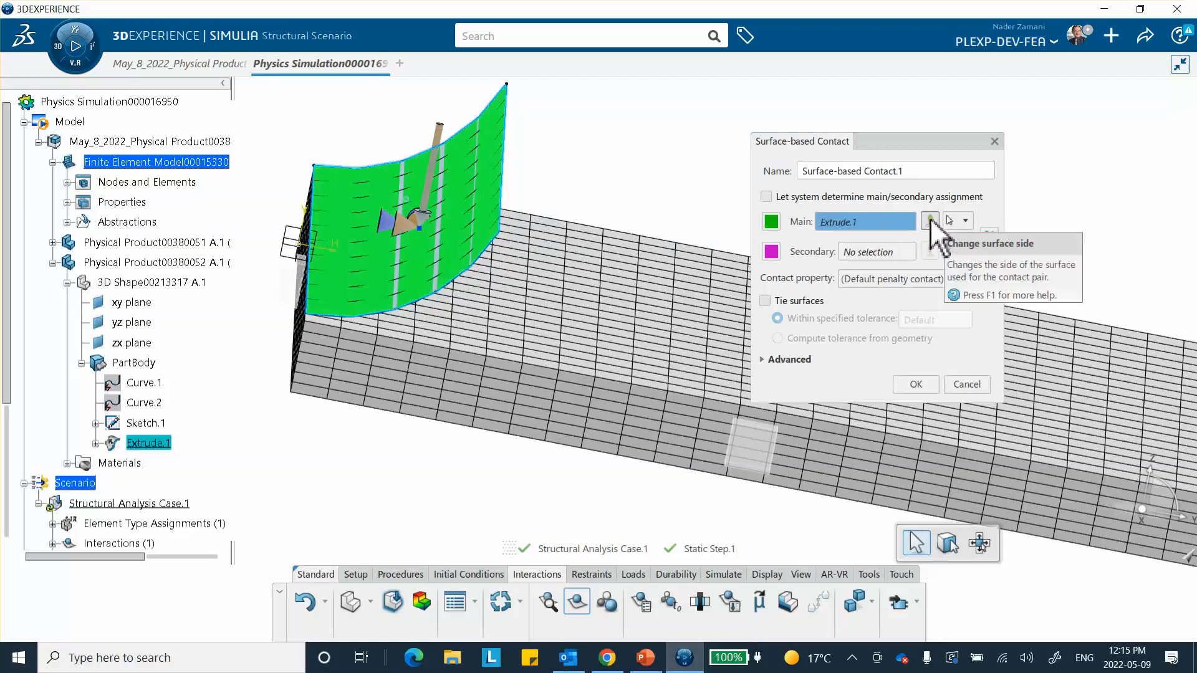
pyautogui.click(930, 222)
# Step: Assign the plate's upper face as the contact's secondary surface
pyautogui.moveTo(641, 329); pyautogui.dragTo(623, 275, button='middle')
pyautogui.click(866, 252)
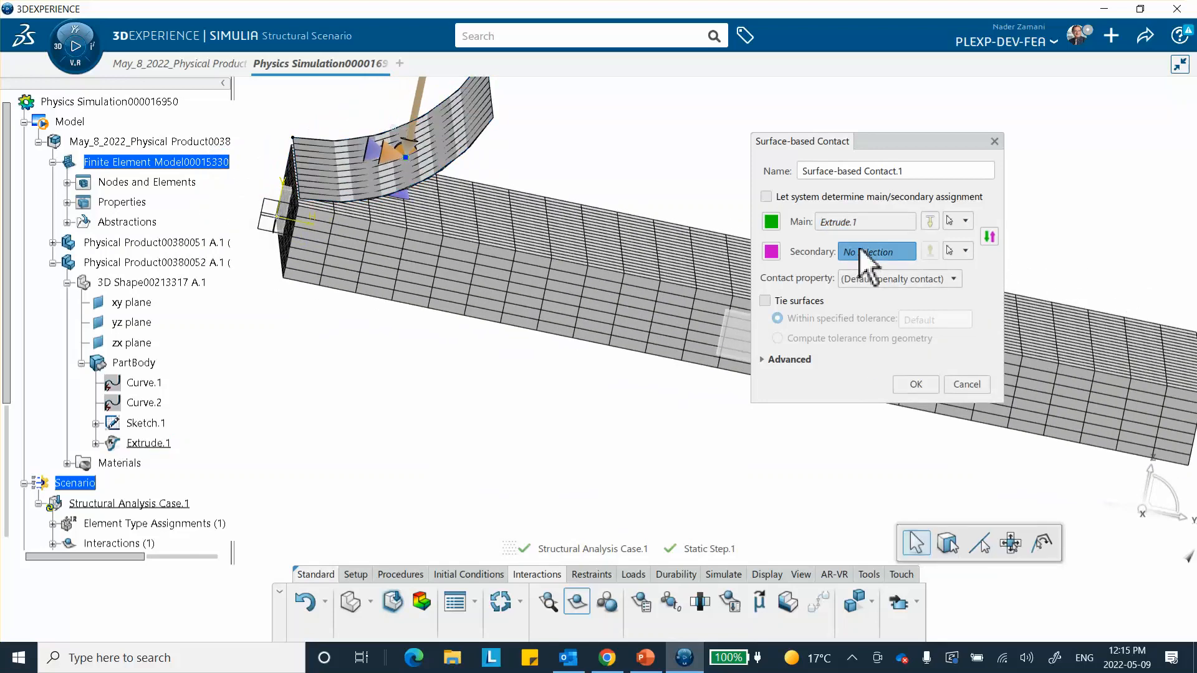
pyautogui.click(610, 256)
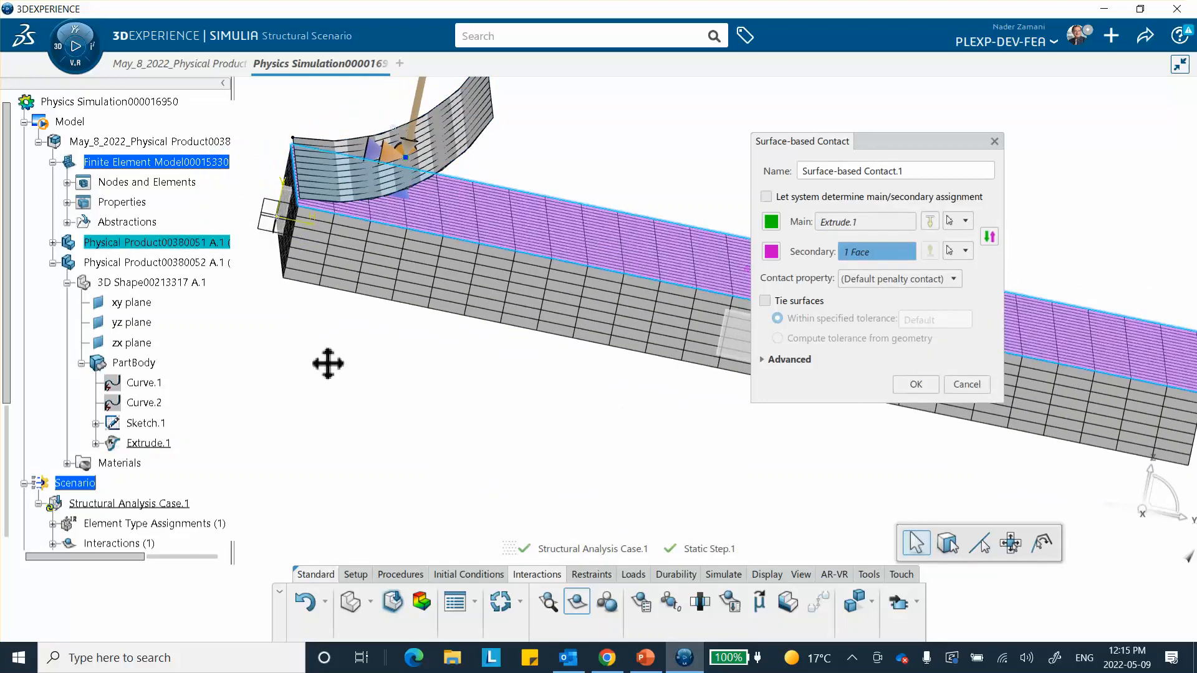
# Step: Inspect the contact pair from several angles and switch the main surface Extrude.1 to its opposite contact side
pyautogui.moveTo(328, 363); pyautogui.dragTo(592, 467, button='middle')
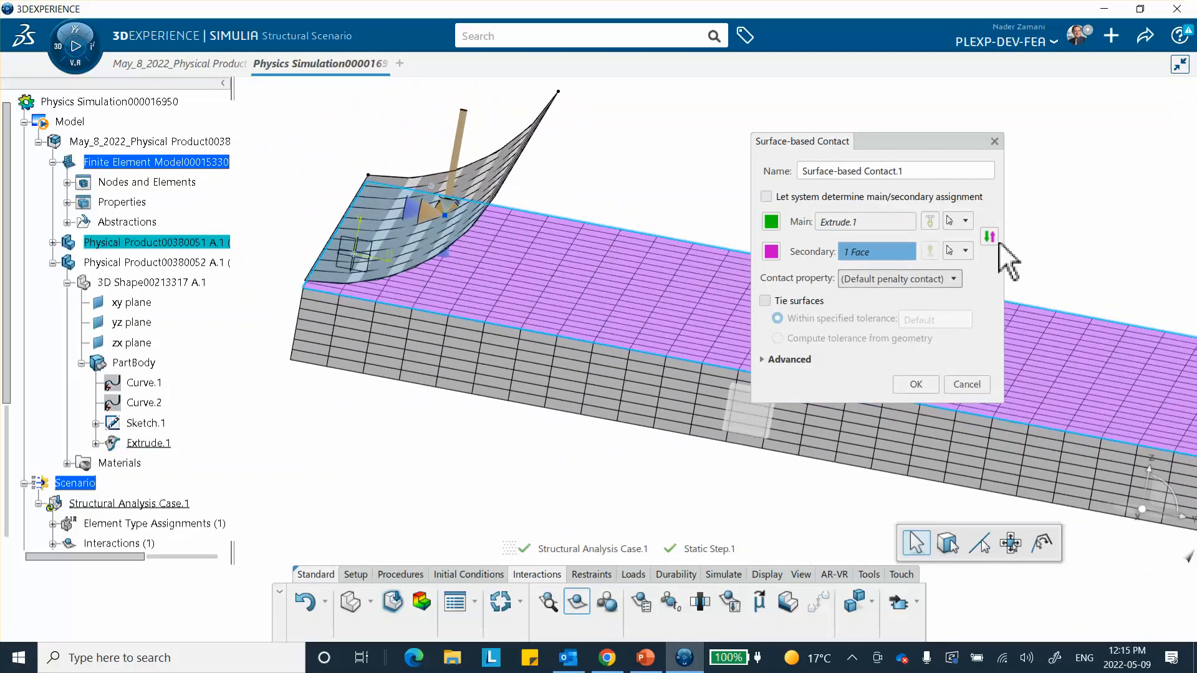
pyautogui.moveTo(1119, 214); pyautogui.dragTo(1085, 239, button='middle')
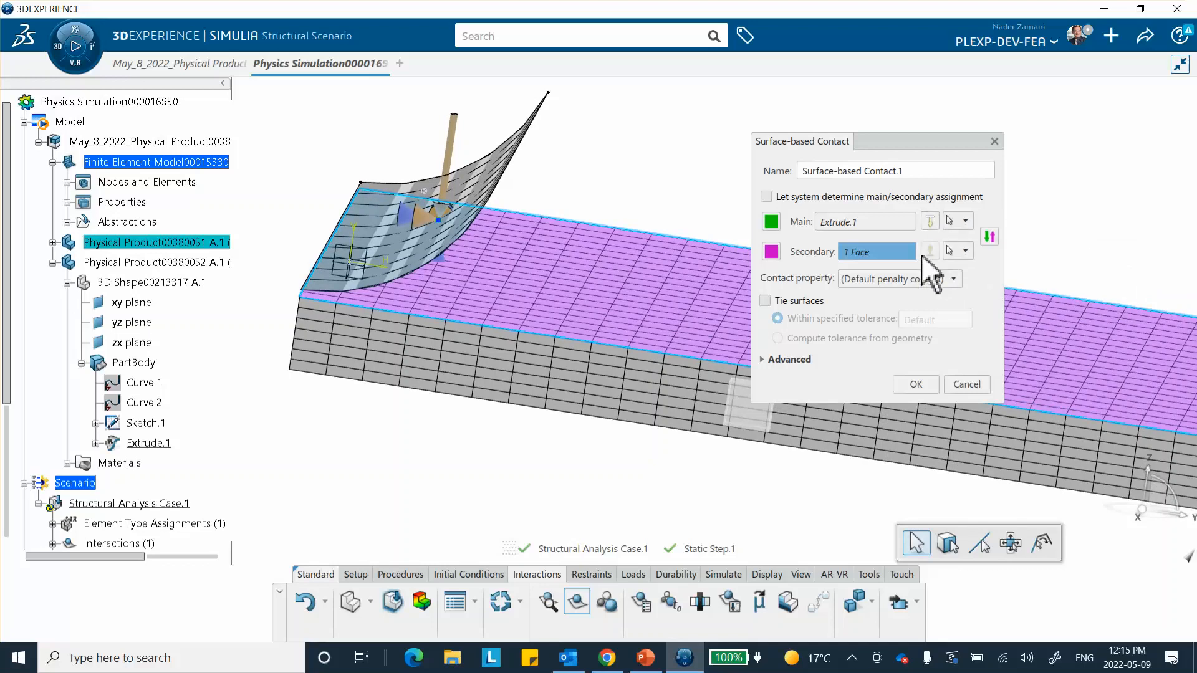
pyautogui.moveTo(1007, 249); pyautogui.dragTo(745, 290, button='middle')
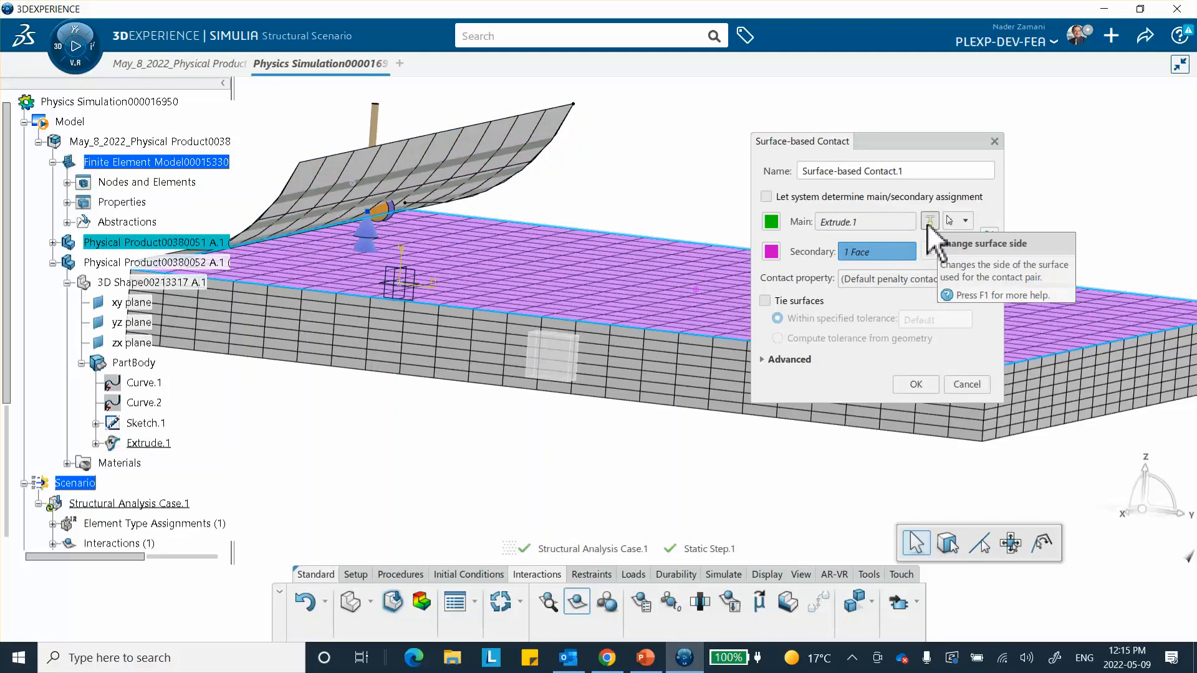
pyautogui.moveTo(609, 316)
pyautogui.mouseDown(button='middle')
pyautogui.moveTo(615, 322)
pyautogui.moveTo(579, 274)
pyautogui.moveTo(583, 330)
pyautogui.moveTo(598, 312)
pyautogui.mouseUp(button='middle')
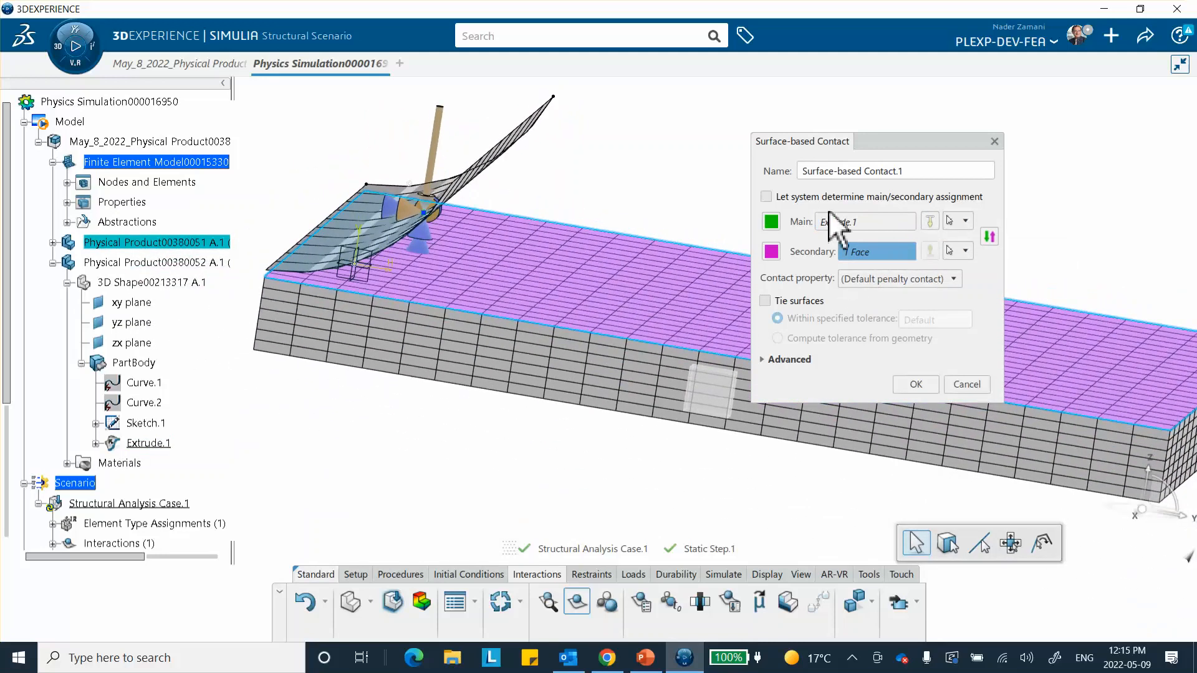
pyautogui.click(841, 222)
pyautogui.moveTo(717, 206); pyautogui.dragTo(445, 206, button='middle')
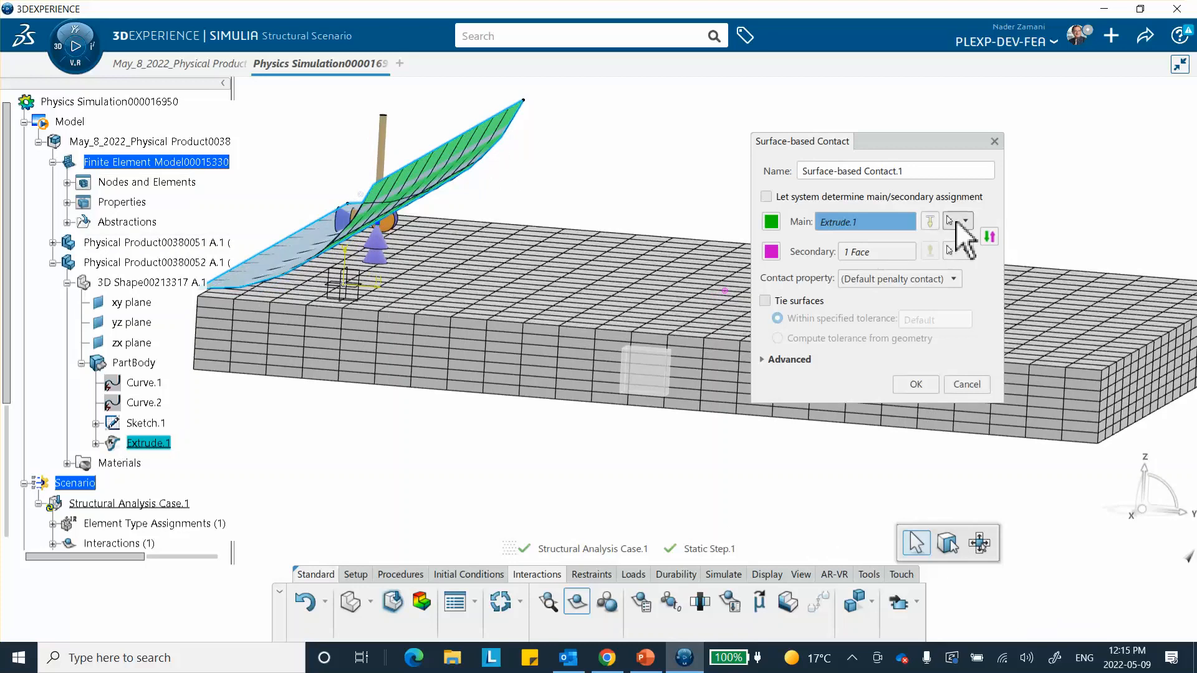
pyautogui.click(929, 221)
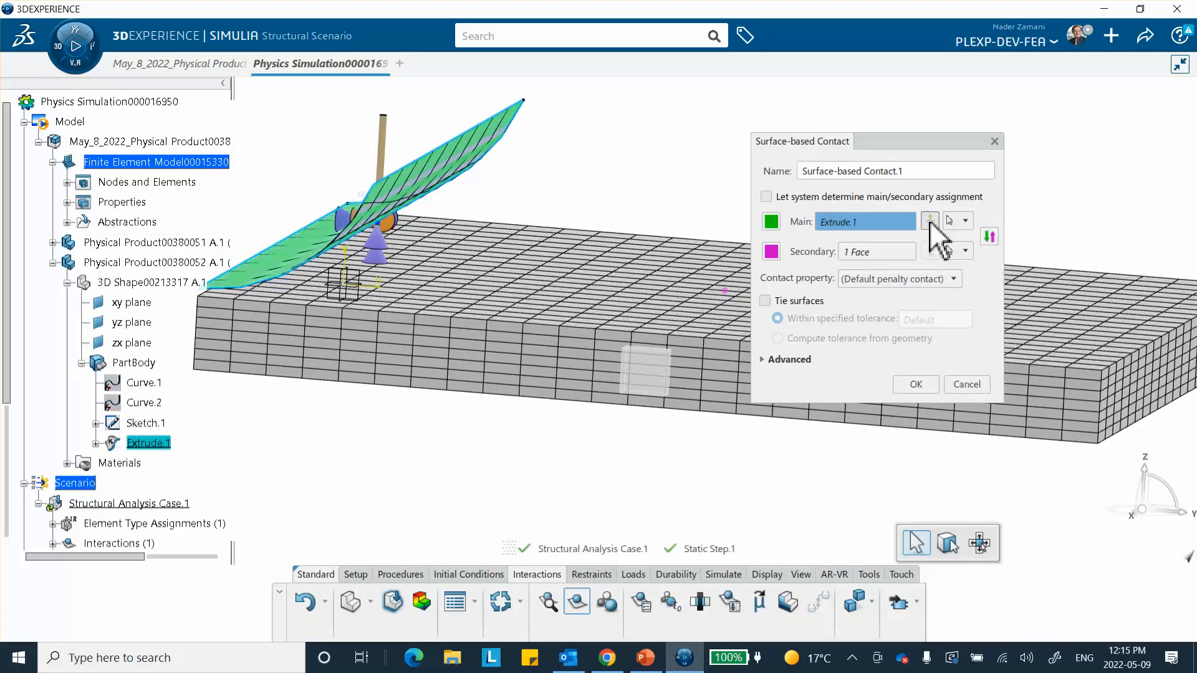
# Step: Flip the main surface Extrude.1 until its contact side faces the plate, and accept the surface-based contact
pyautogui.click(930, 219)
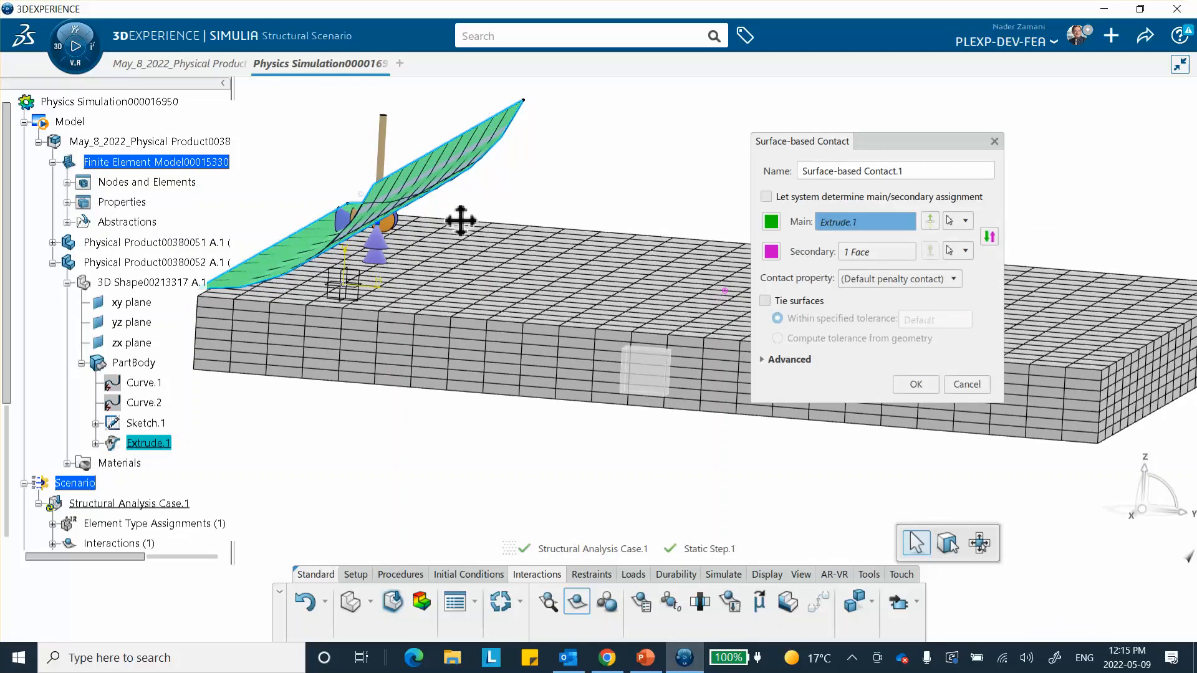
pyautogui.moveTo(459, 219); pyautogui.dragTo(434, 236, button='middle')
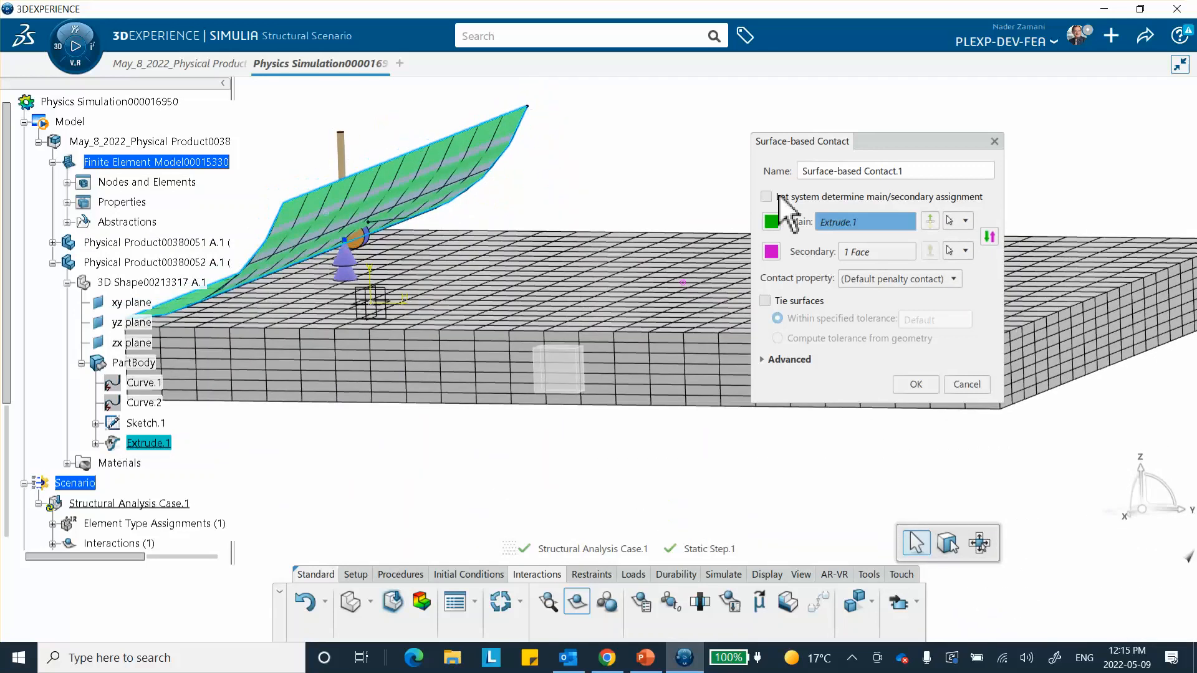
pyautogui.click(930, 223)
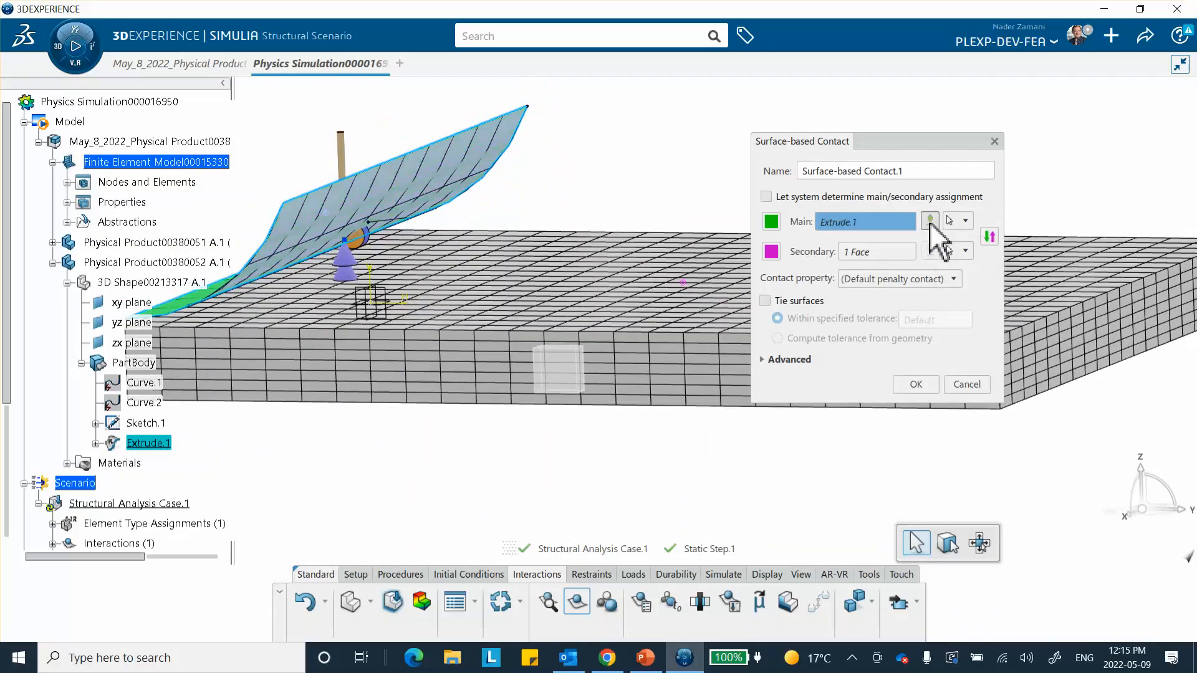
pyautogui.click(930, 222)
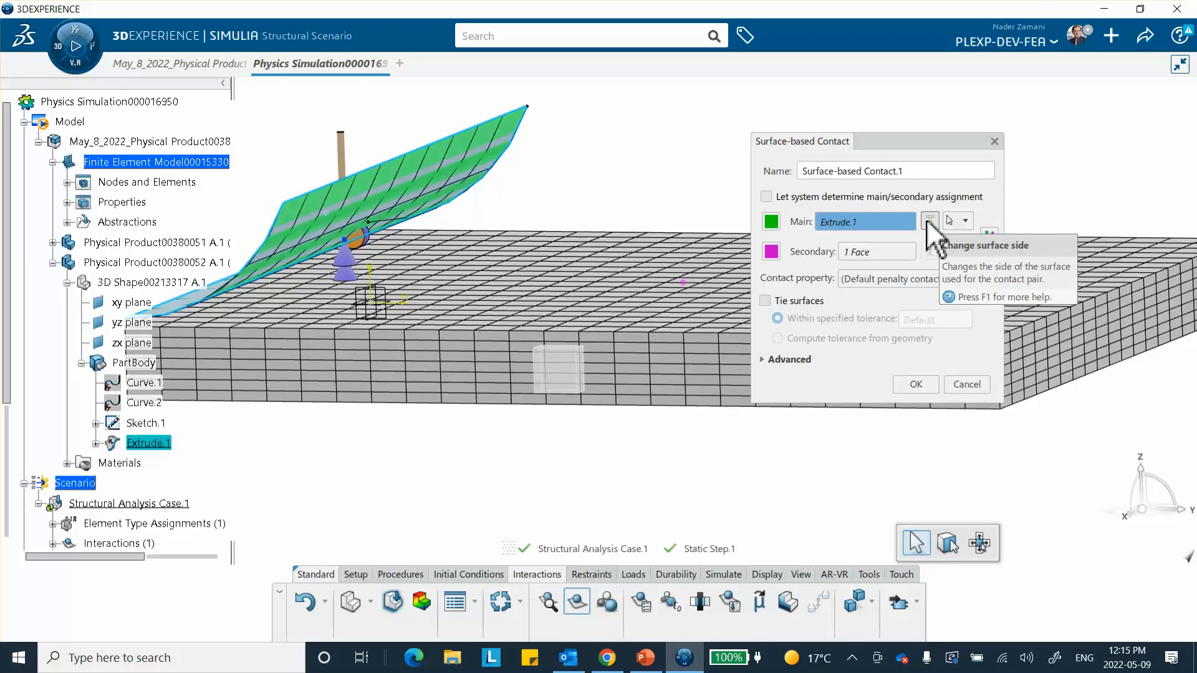
pyautogui.moveTo(757, 476); pyautogui.dragTo(916, 436, button='middle')
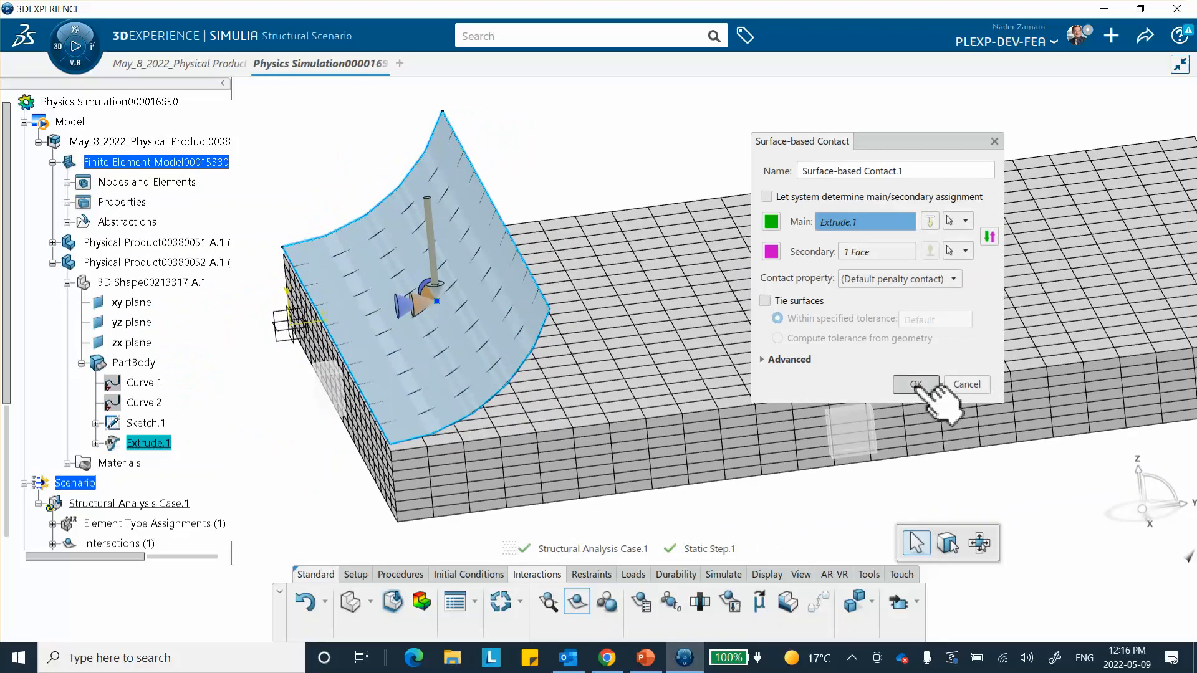
pyautogui.click(915, 384)
# Step: Create a contact property matching the PowerPoint Contact Property slide: Coulomb tangential behavior with friction coefficient 0, and hard-contact normal behavior allowing separation
pyautogui.moveTo(802, 419); pyautogui.dragTo(664, 309, button='middle')
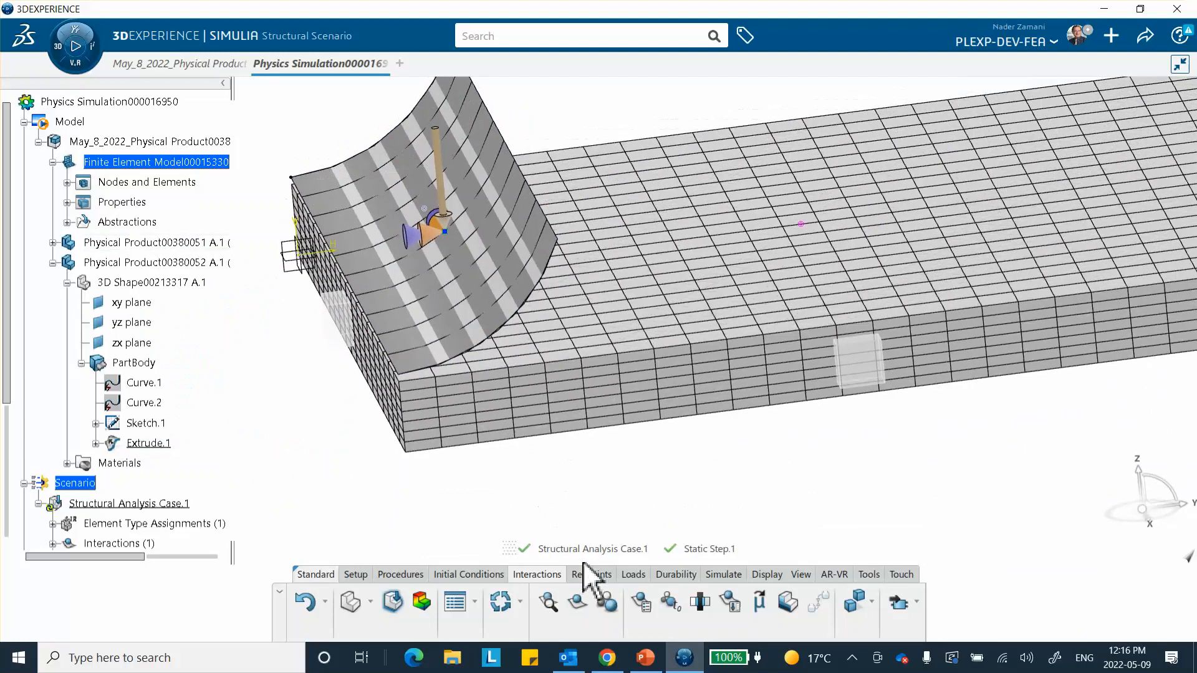
pyautogui.click(640, 602)
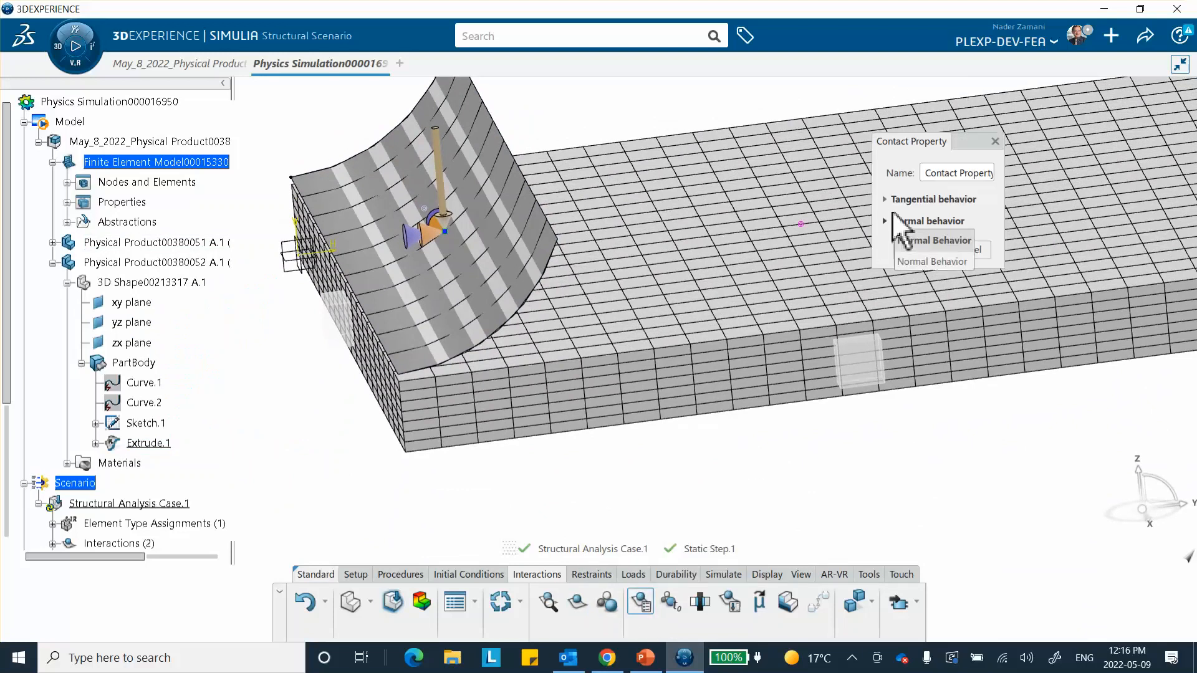
pyautogui.click(644, 657)
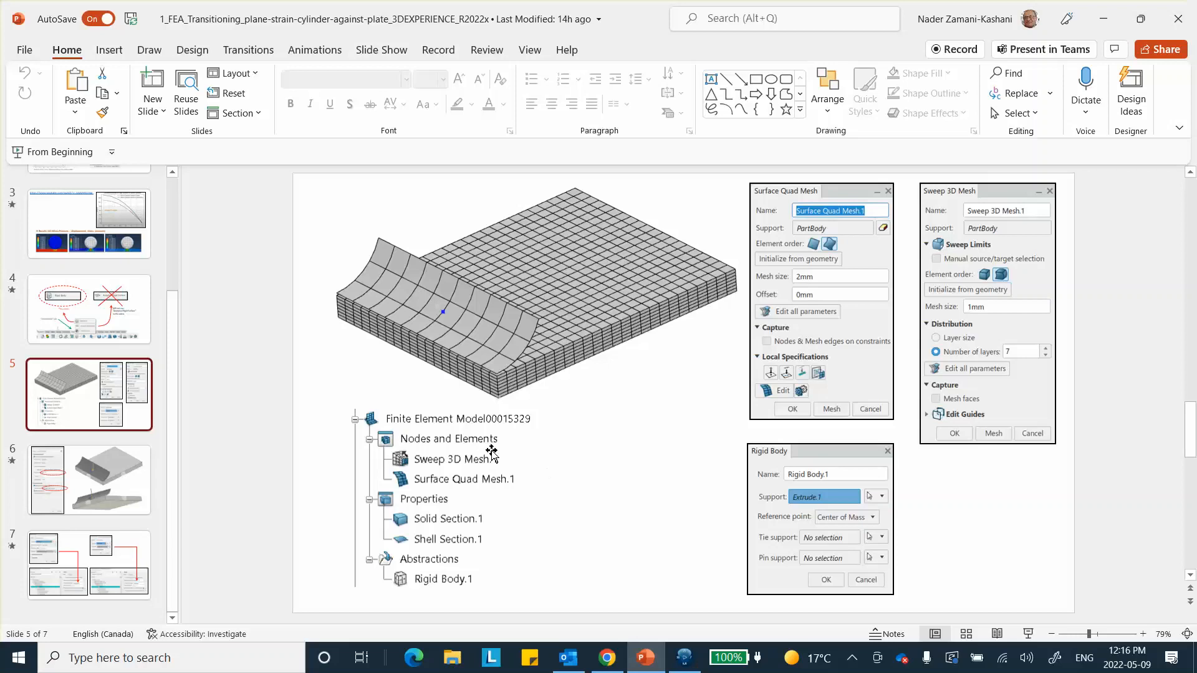
pyautogui.click(79, 477)
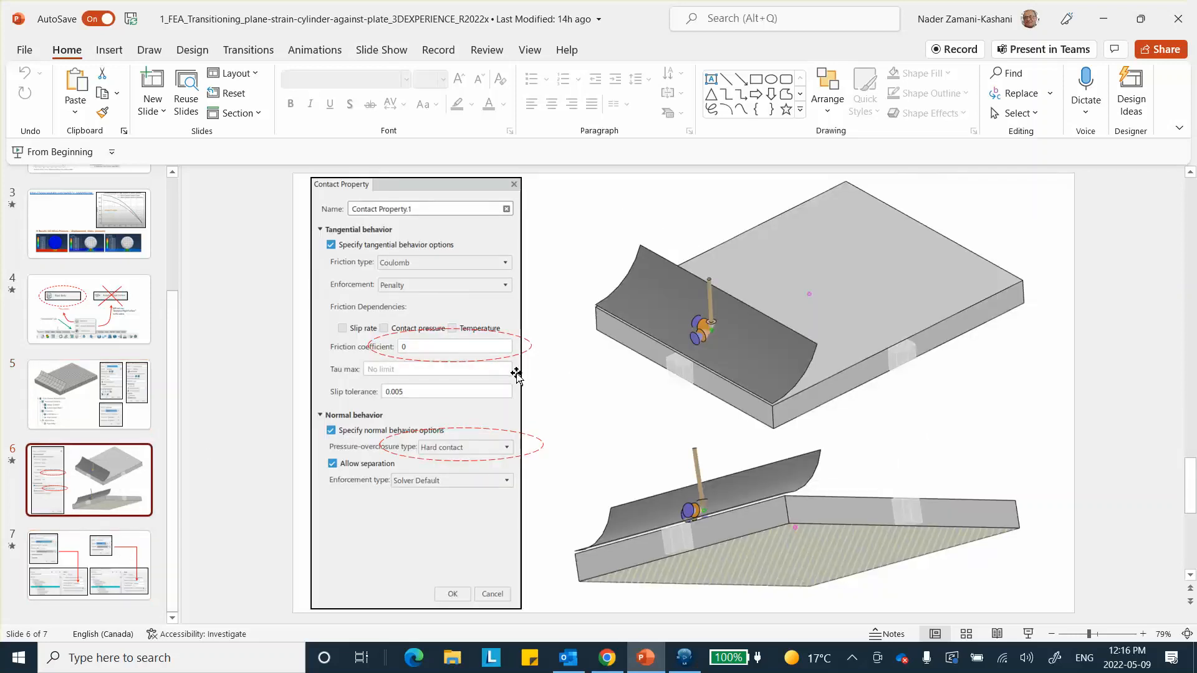
pyautogui.click(686, 659)
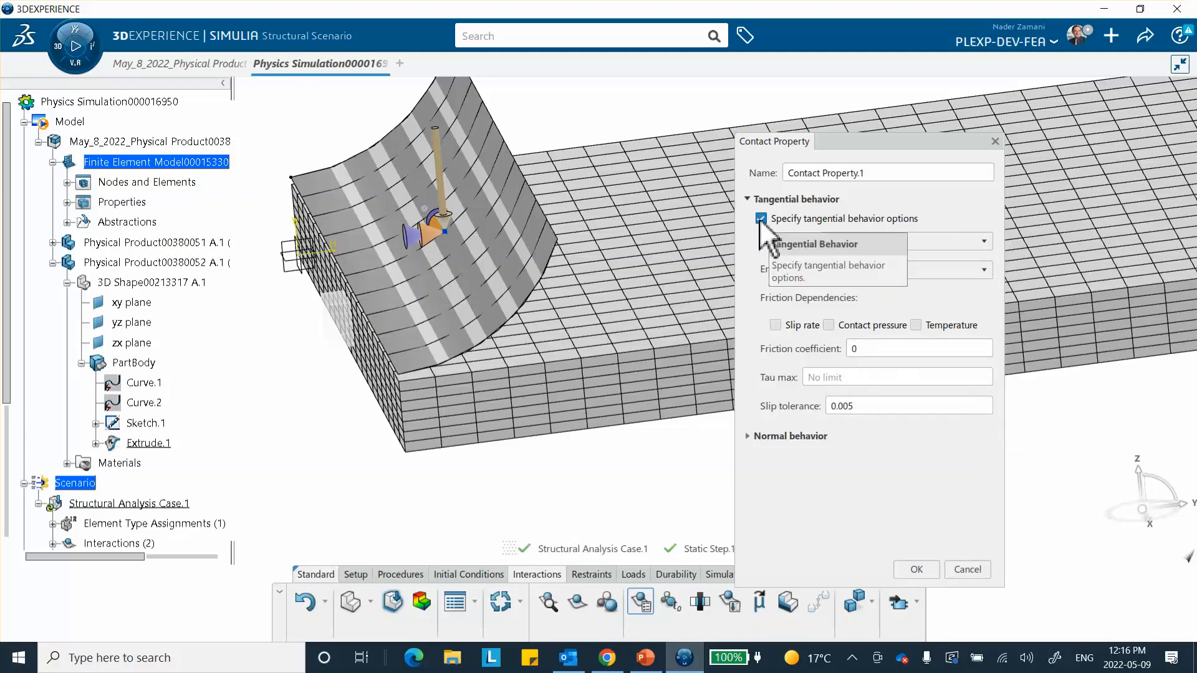
pyautogui.click(748, 436)
pyautogui.click(761, 455)
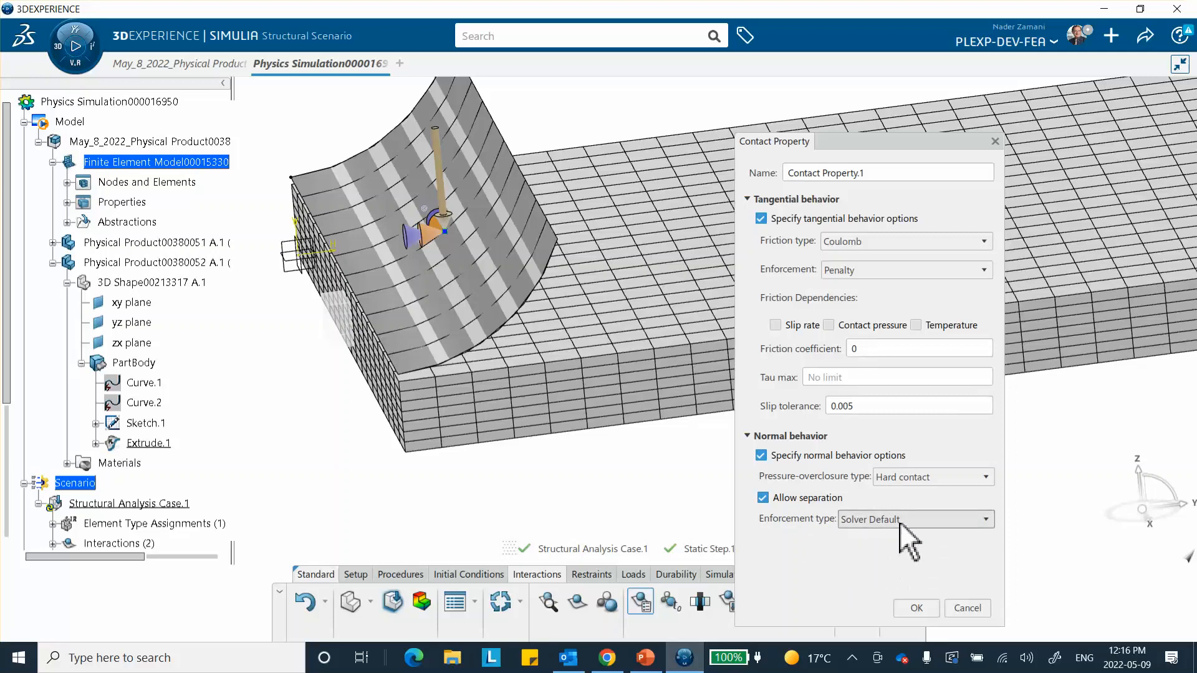
pyautogui.click(916, 608)
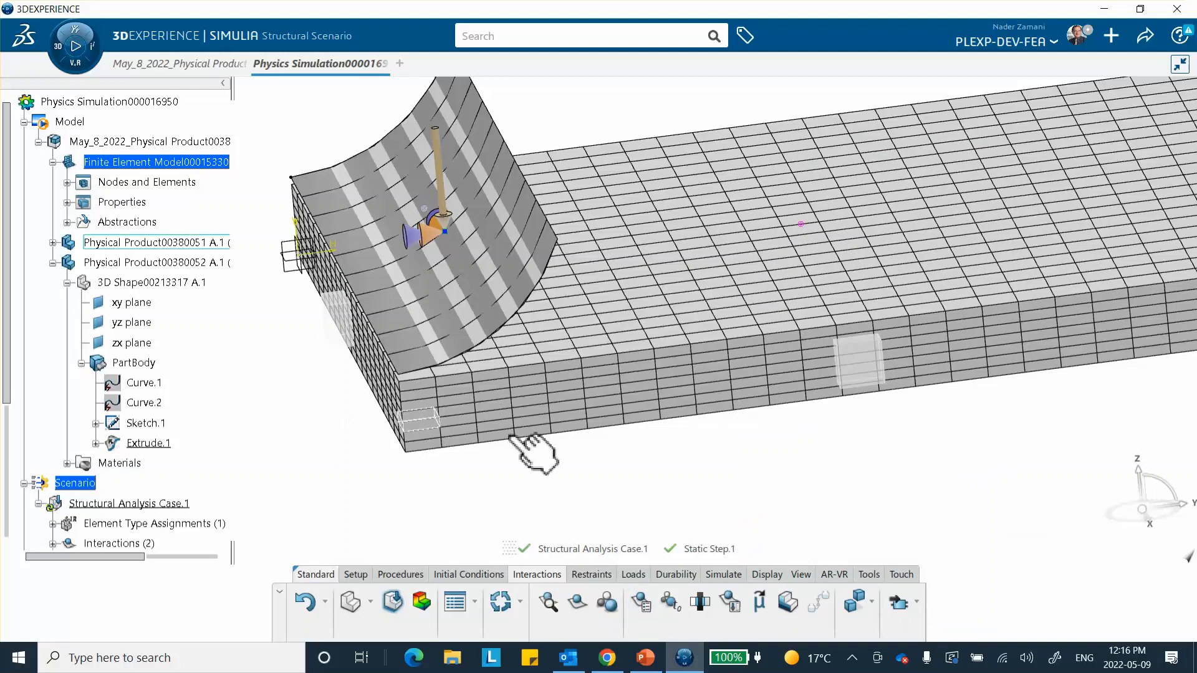
# Step: Run the structural simulation in Local interactive mode on 4 cores, overwriting previous results, and review its solver iterations
pyautogui.moveTo(751, 424); pyautogui.dragTo(754, 493, button='middle')
pyautogui.click(726, 576)
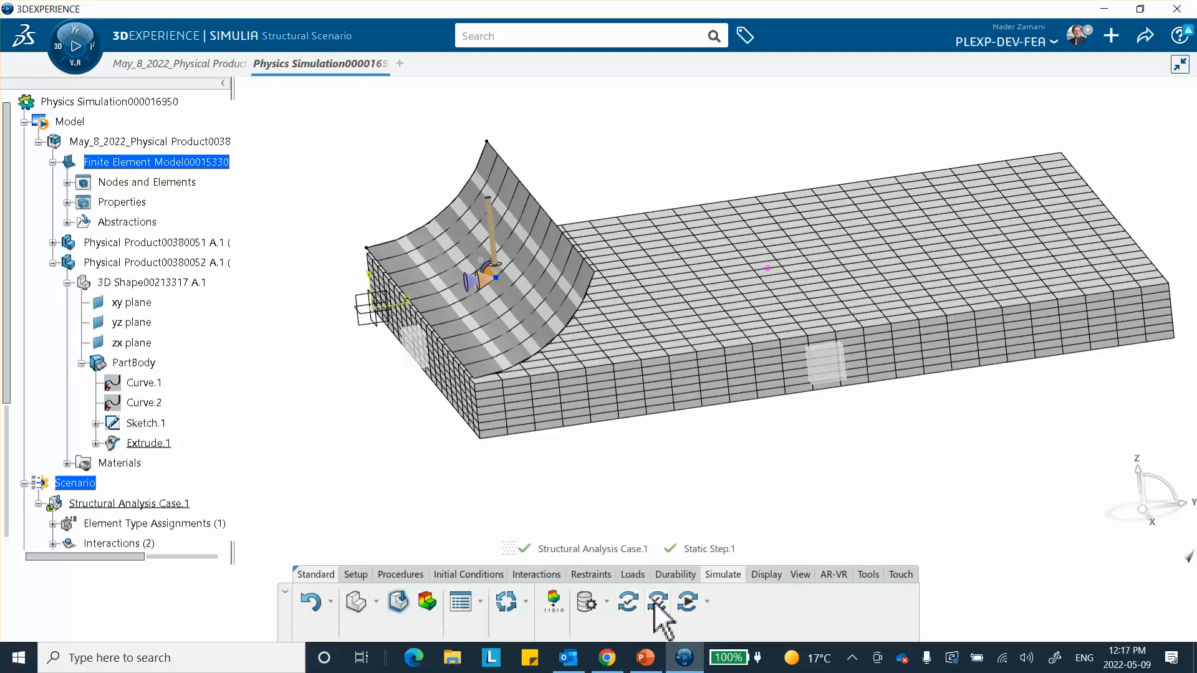
pyautogui.click(687, 604)
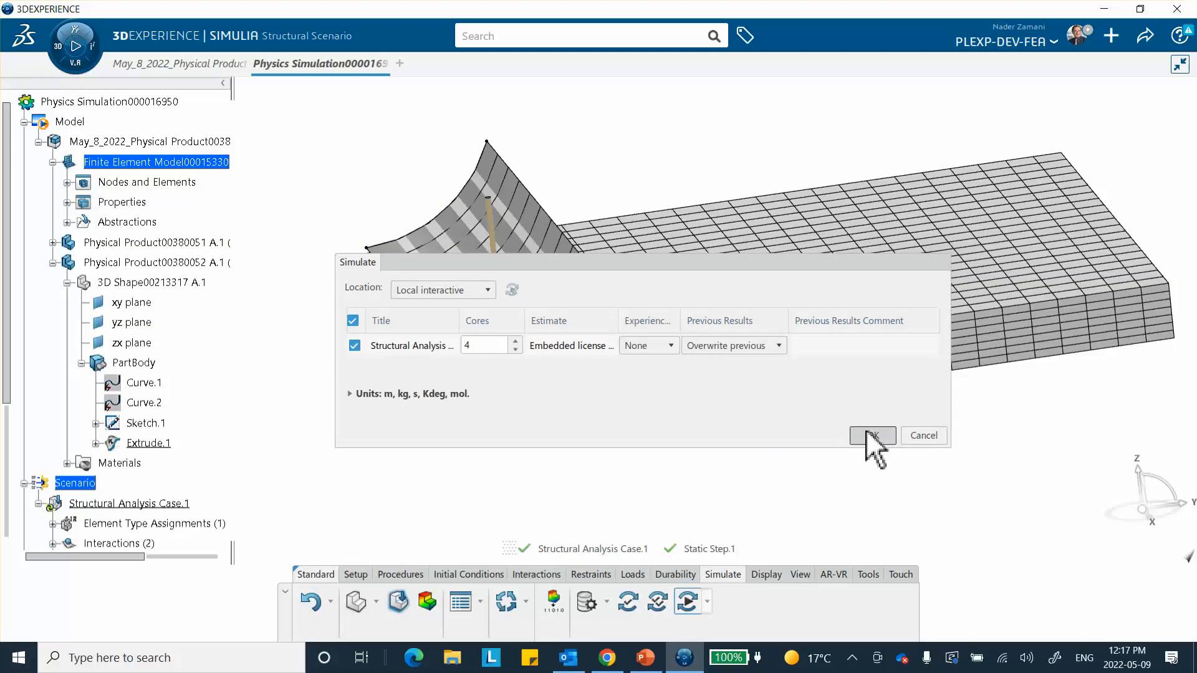
pyautogui.click(868, 432)
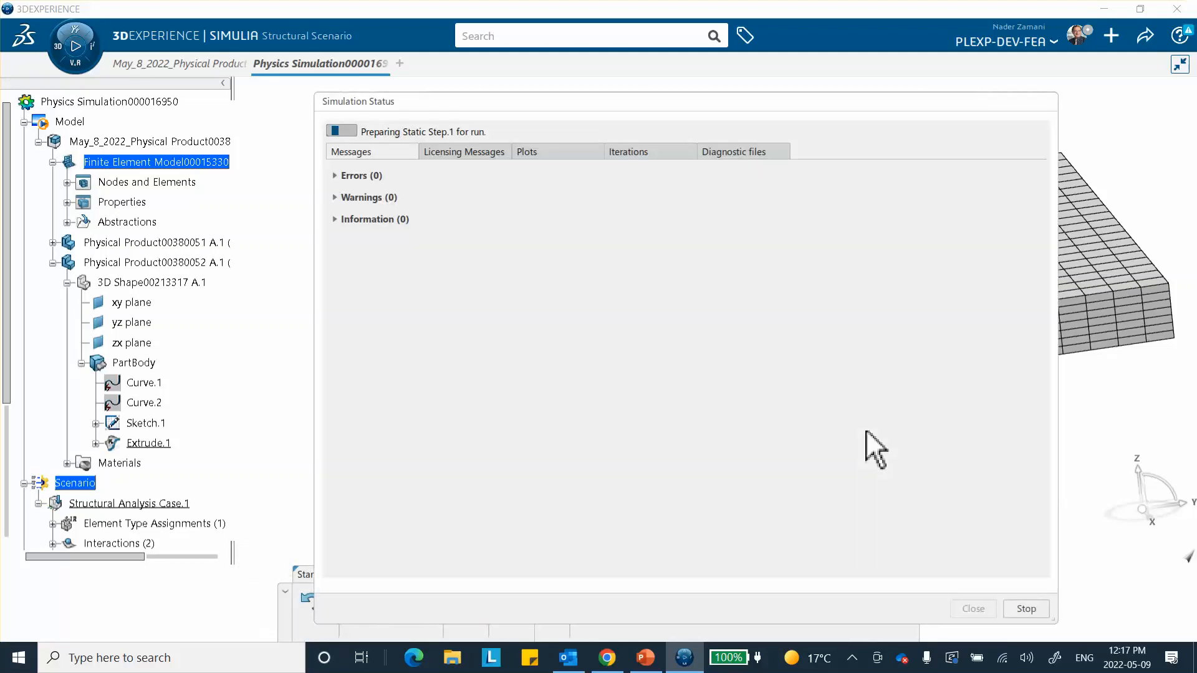
pyautogui.click(637, 154)
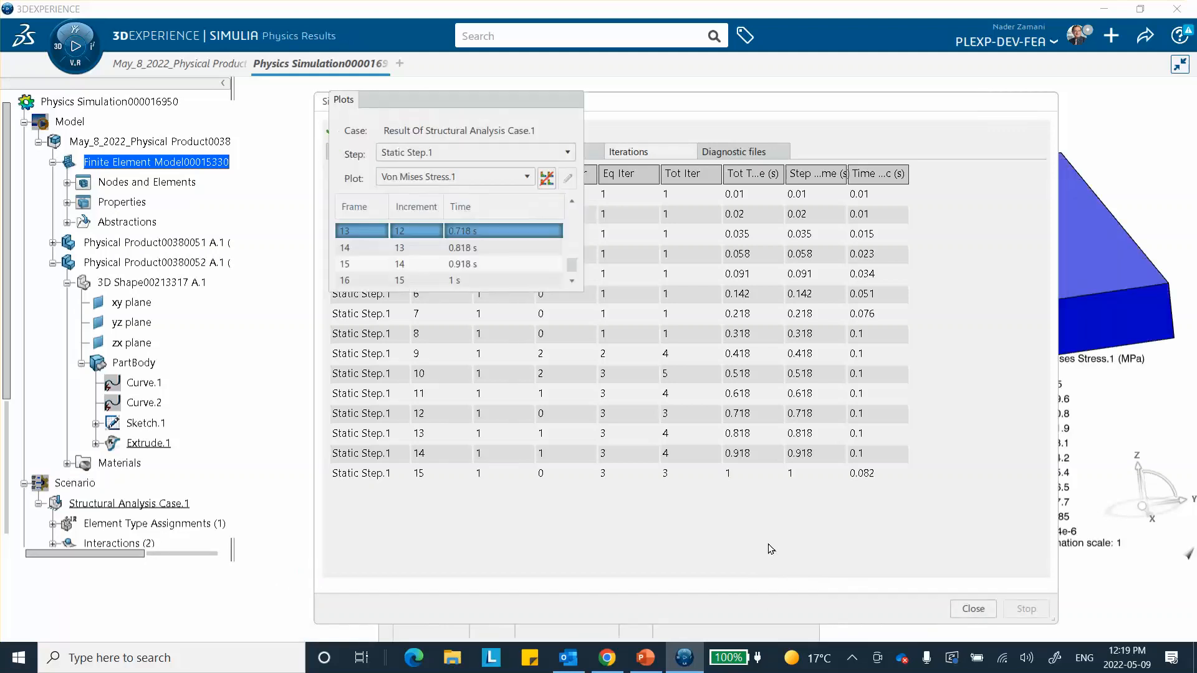
pyautogui.click(973, 609)
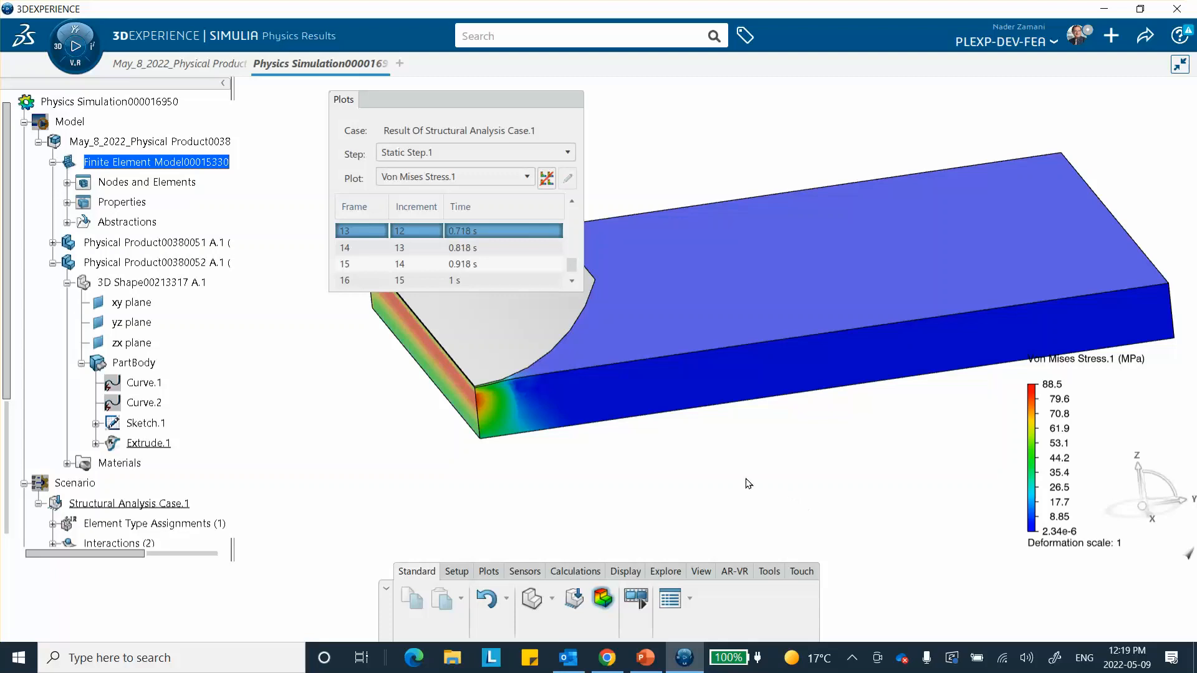
# Step: Animate the Von Mises stress result of the punch pressing into the plate at 4x speed, and exit the player
pyautogui.moveTo(486, 100); pyautogui.dragTo(485, 99)
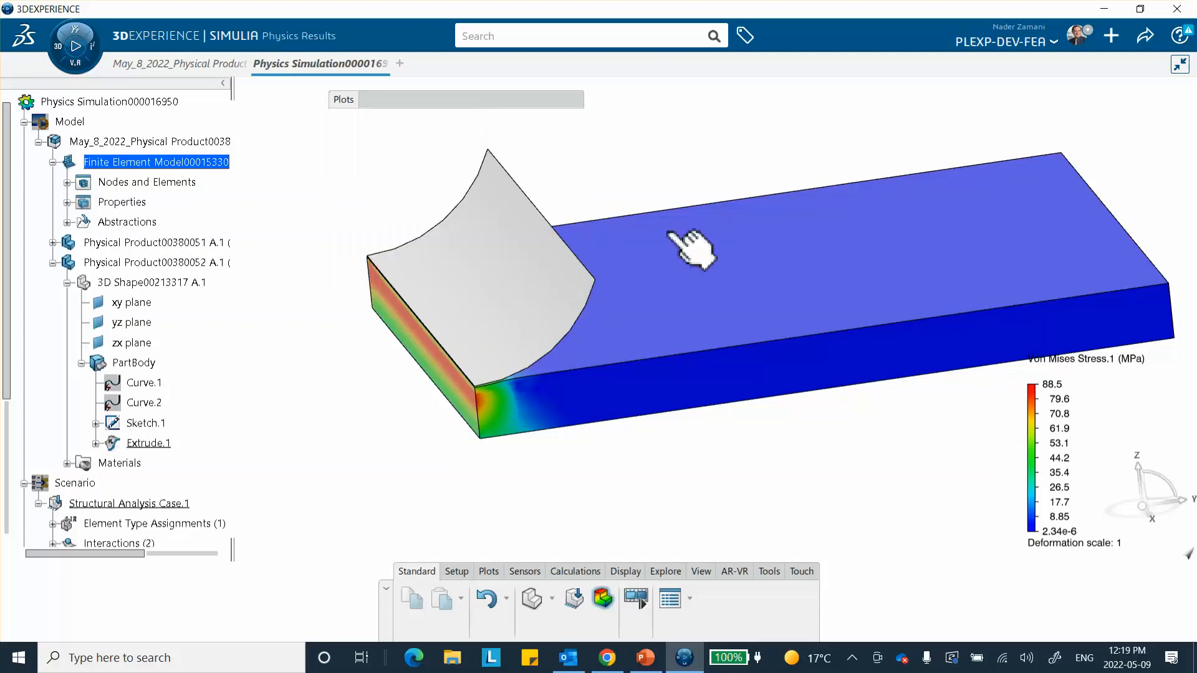
pyautogui.moveTo(632, 275); pyautogui.dragTo(600, 317, button='middle')
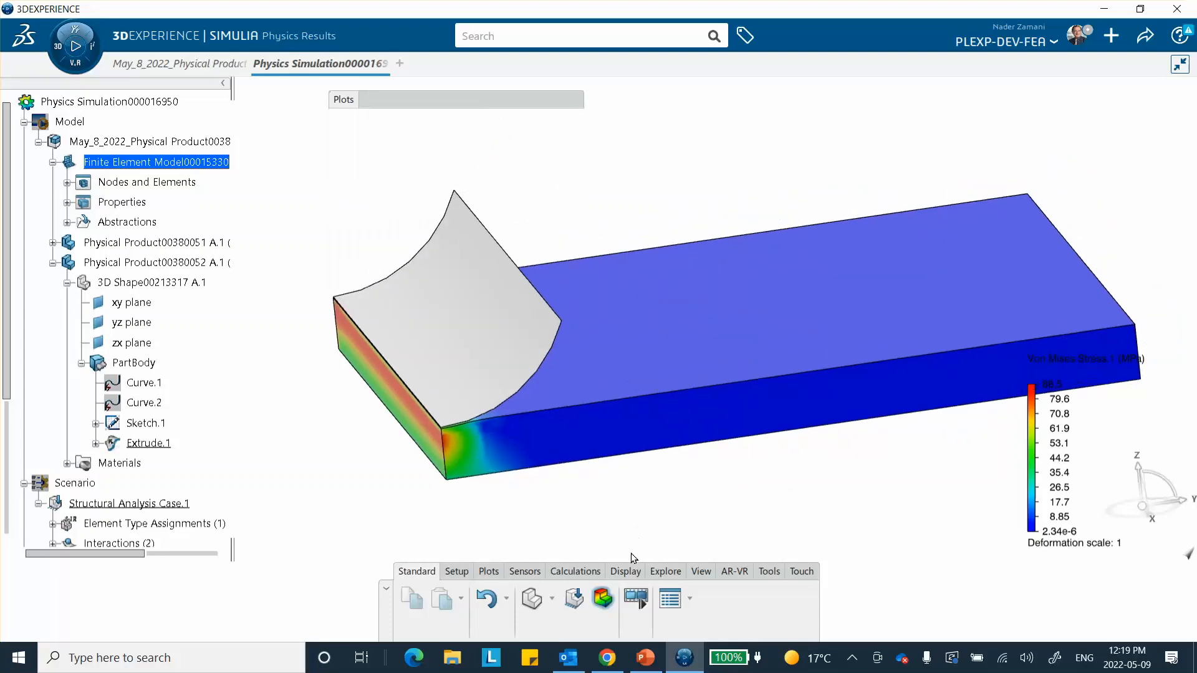
pyautogui.click(636, 599)
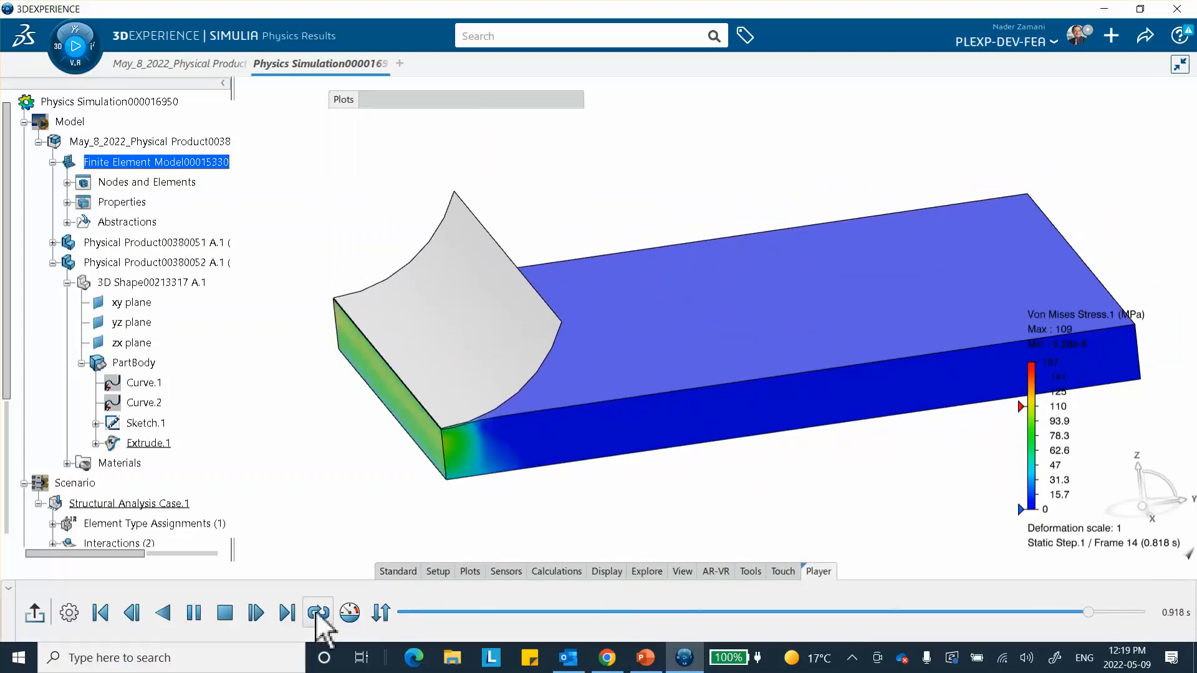
pyautogui.click(350, 612)
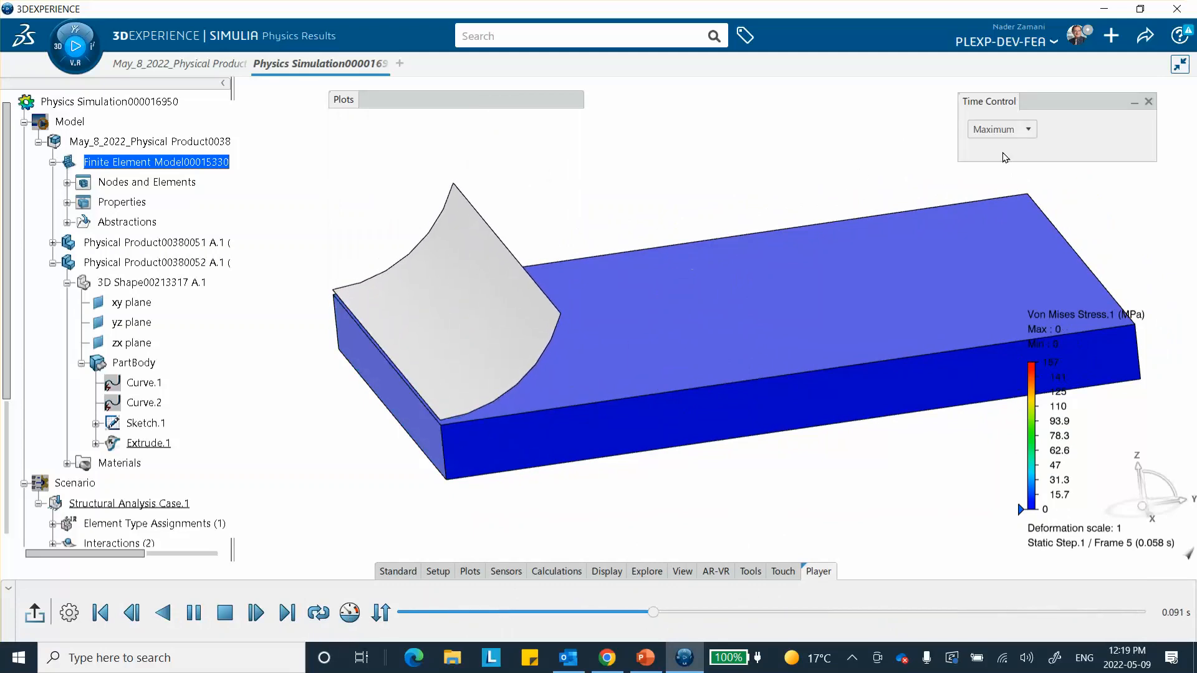
pyautogui.click(1023, 129)
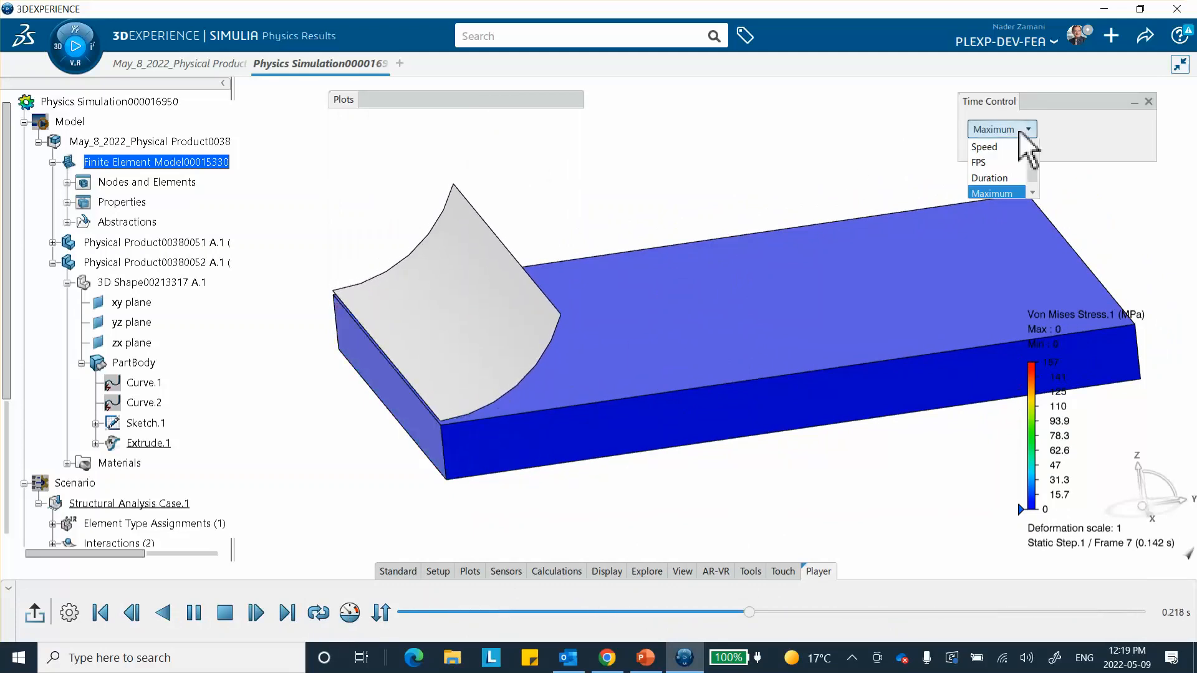
pyautogui.click(984, 147)
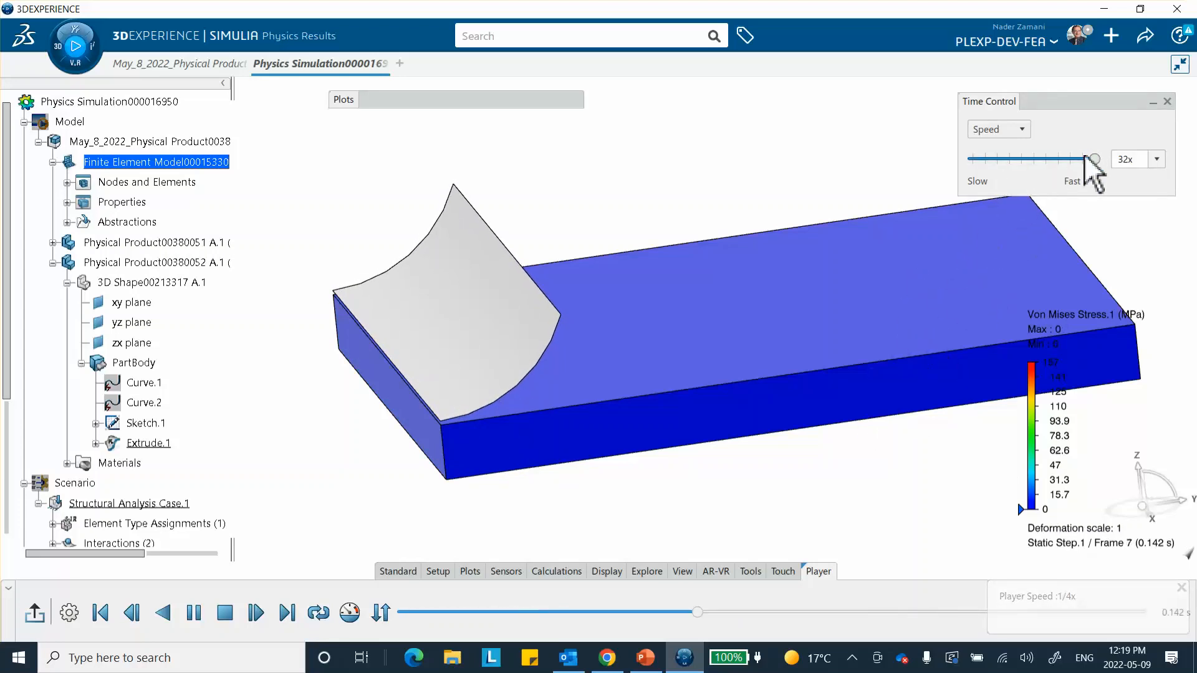
pyautogui.moveTo(1087, 159); pyautogui.dragTo(1058, 160)
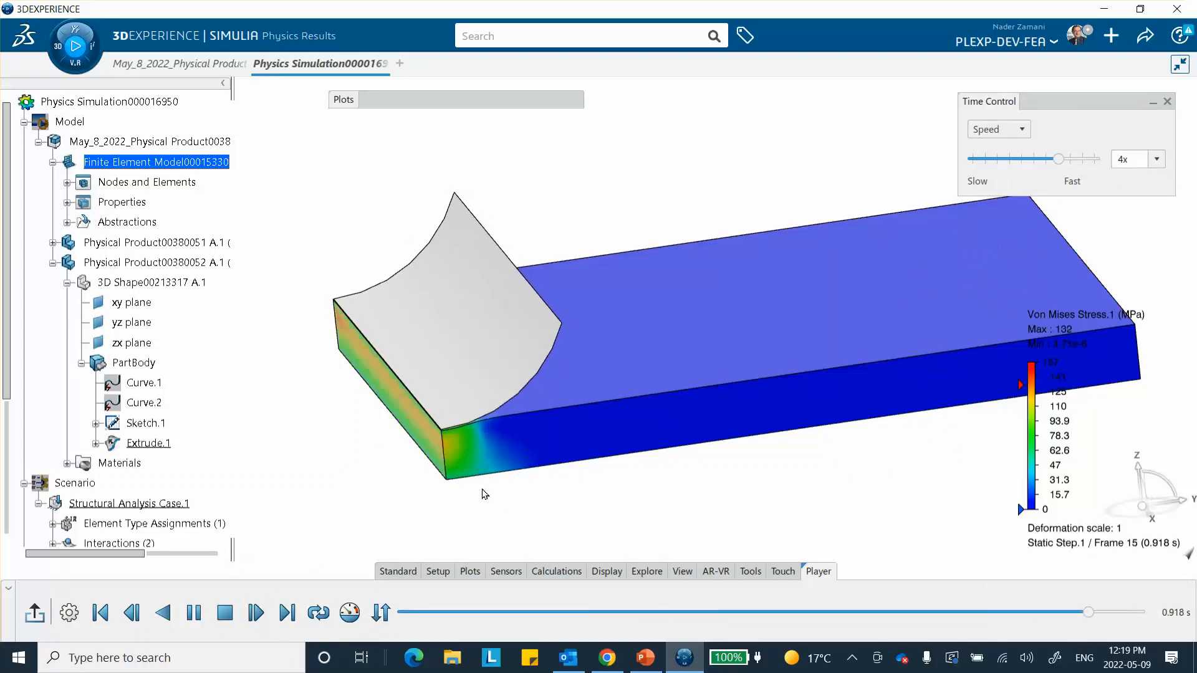
pyautogui.moveTo(695, 433); pyautogui.dragTo(642, 486, button='middle')
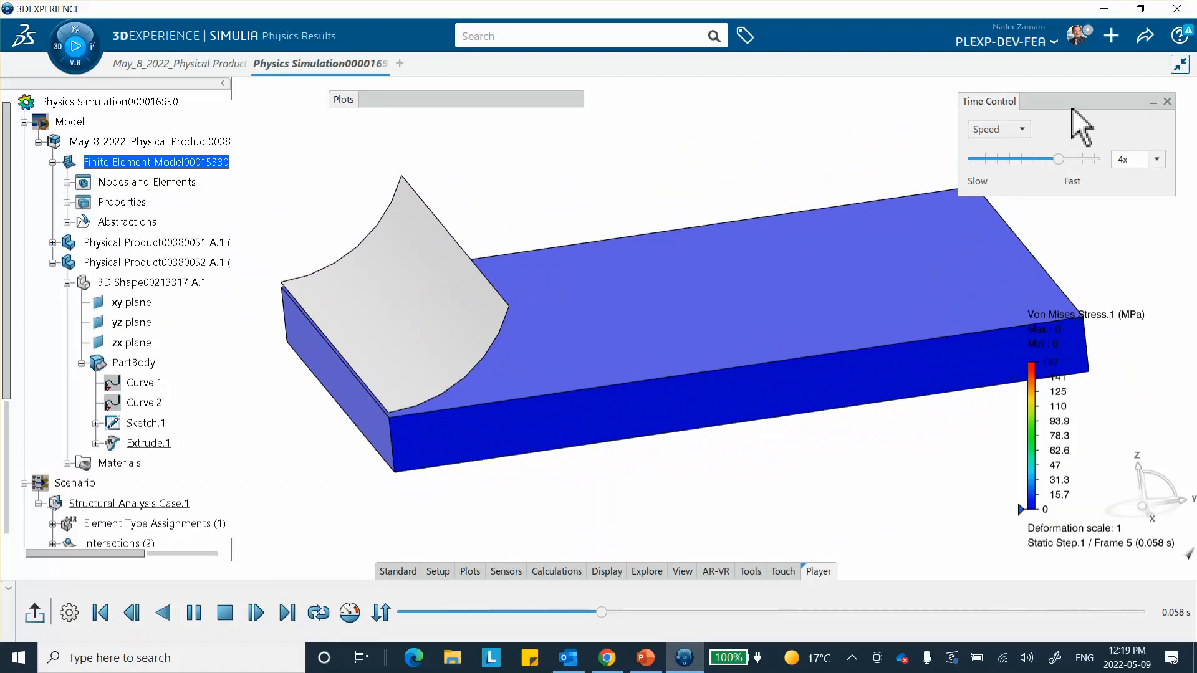
pyautogui.click(34, 613)
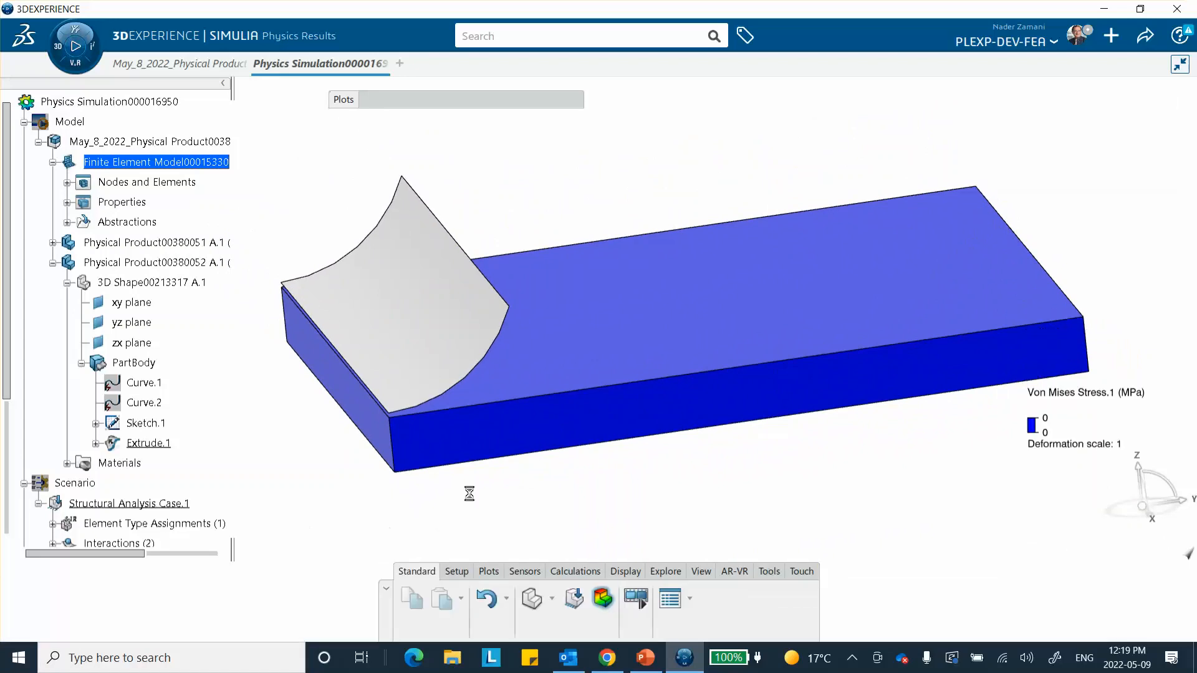
# Step: Display the Von Mises stress plot at frame 16, increment 15, time 1 s of Static Step.1
pyautogui.moveTo(704, 490); pyautogui.dragTo(733, 490, button='middle')
pyautogui.click(592, 320)
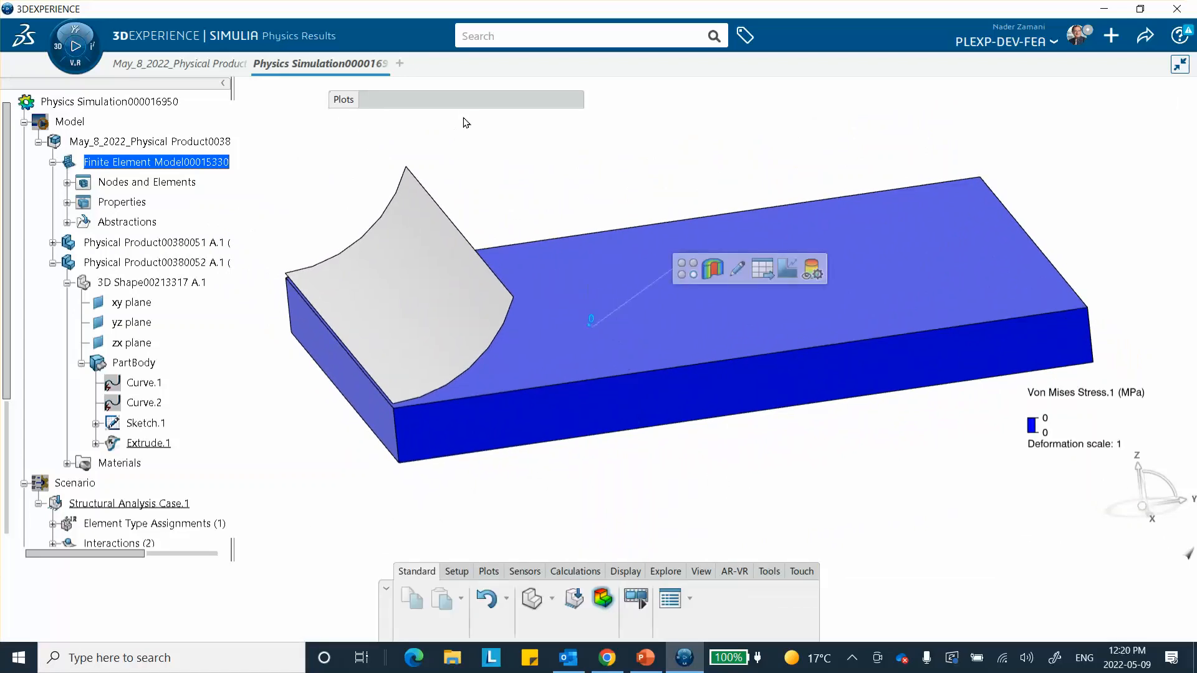
pyautogui.moveTo(479, 106)
pyautogui.scroll(-7, 467, 262)
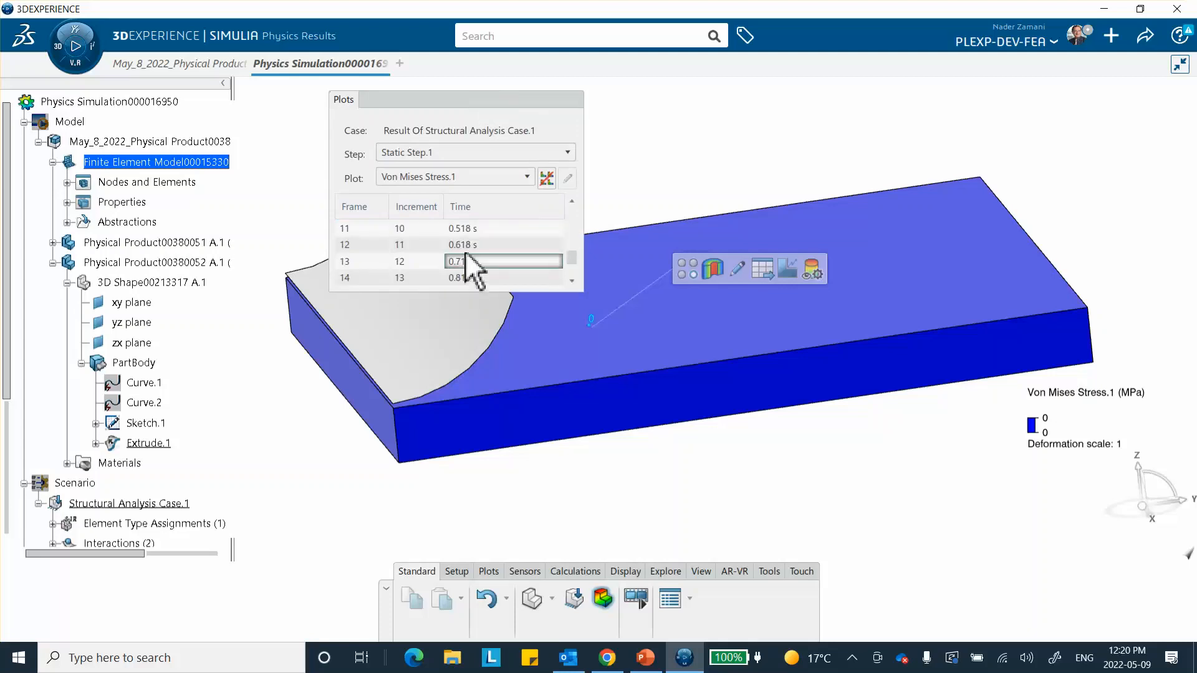
pyautogui.click(455, 281)
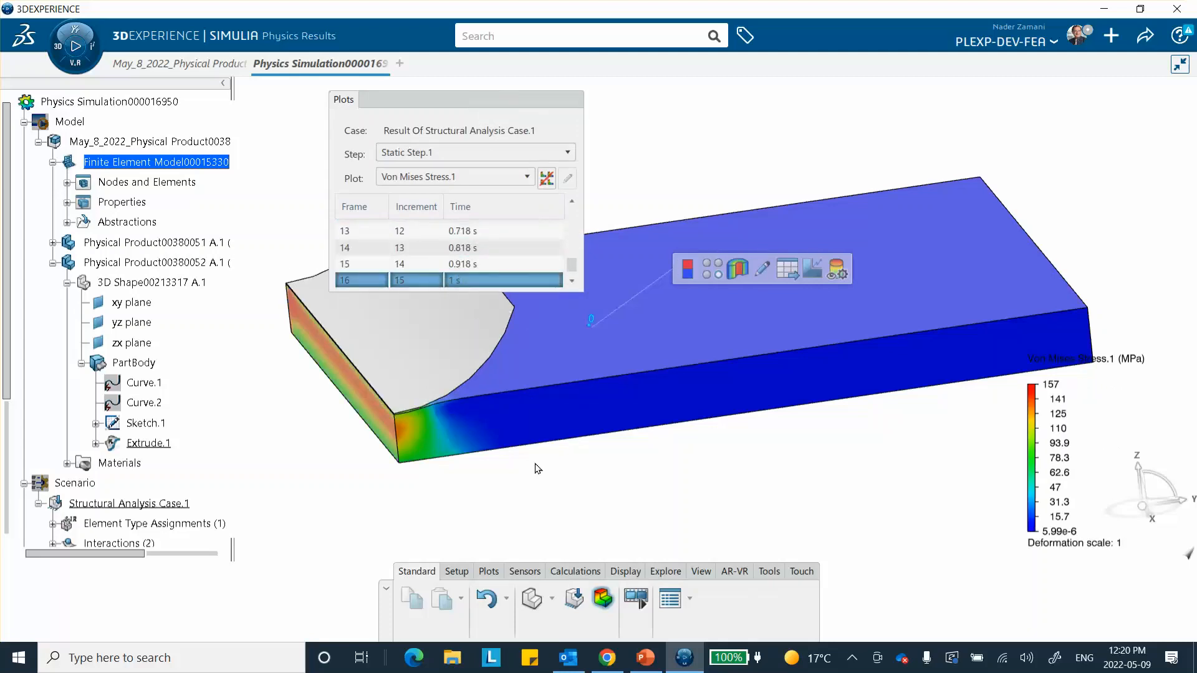
# Step: Display the Contact Pressure.1 plot and examine the pressure distribution on the plate's upper face from several angles
pyautogui.click(458, 180)
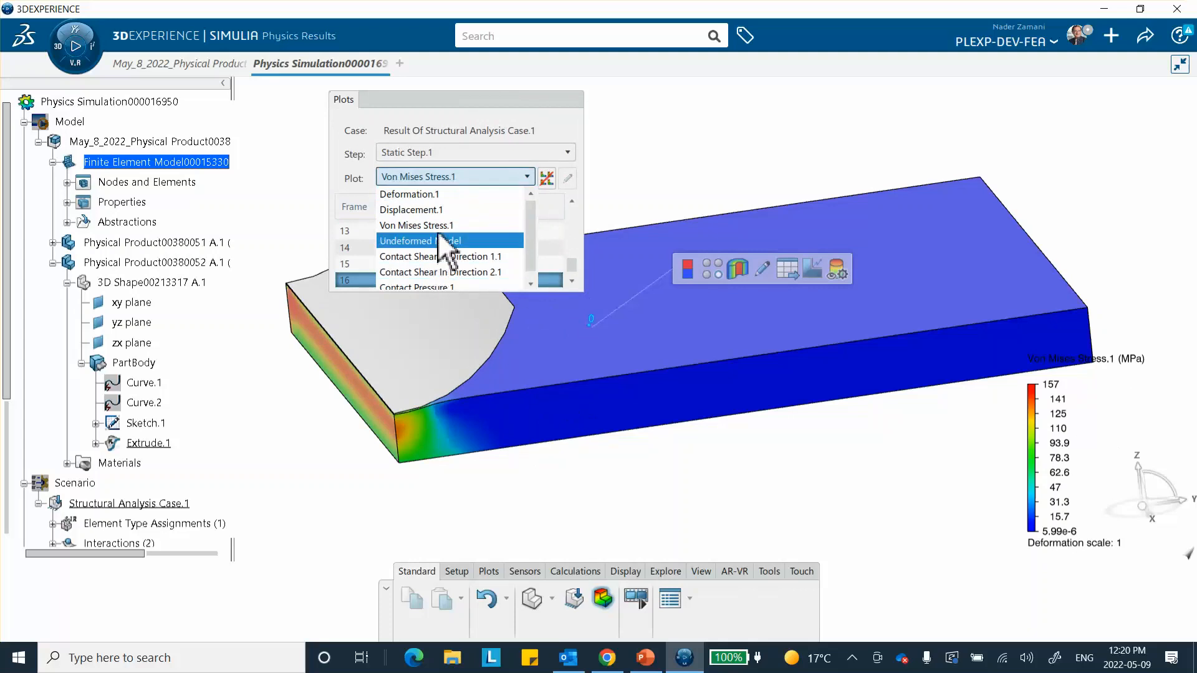
pyautogui.click(444, 282)
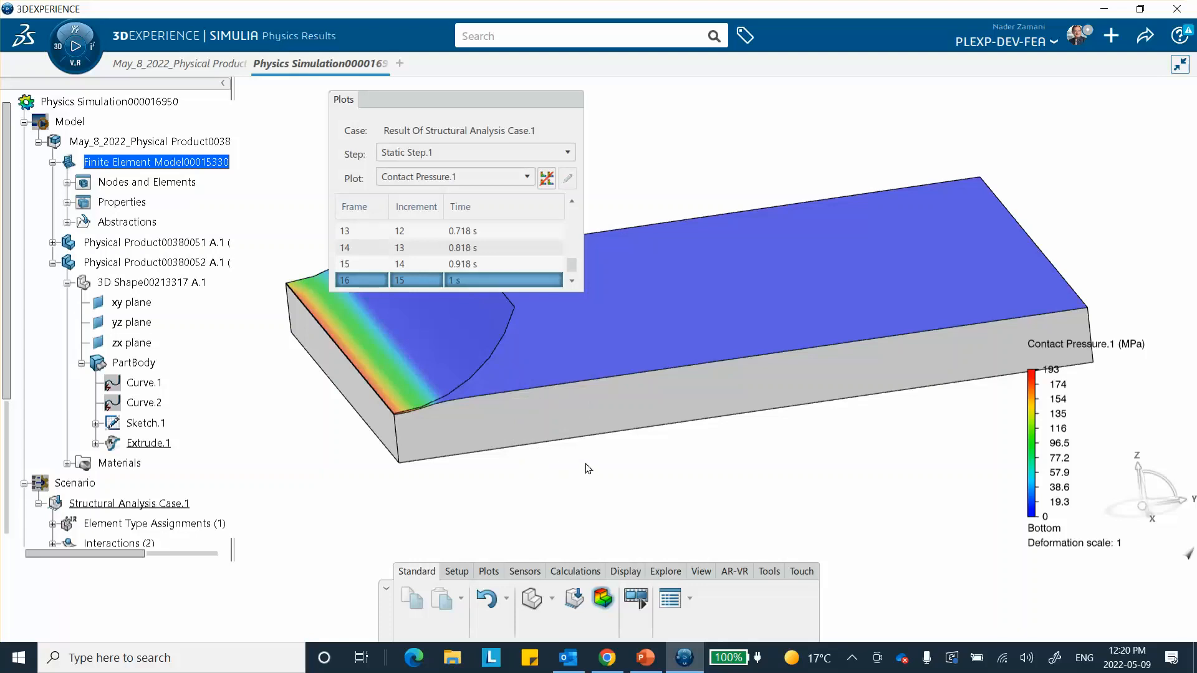
pyautogui.moveTo(585, 467); pyautogui.dragTo(427, 499, button='middle')
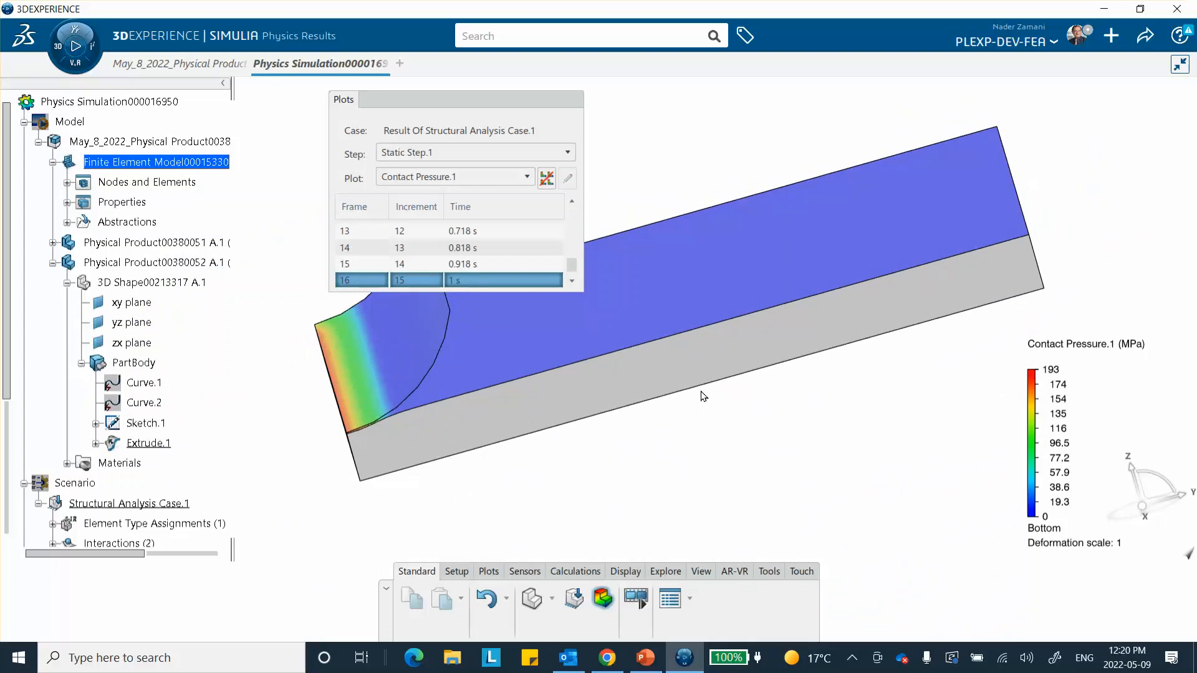
pyautogui.moveTo(703, 396); pyautogui.dragTo(745, 449, button='middle')
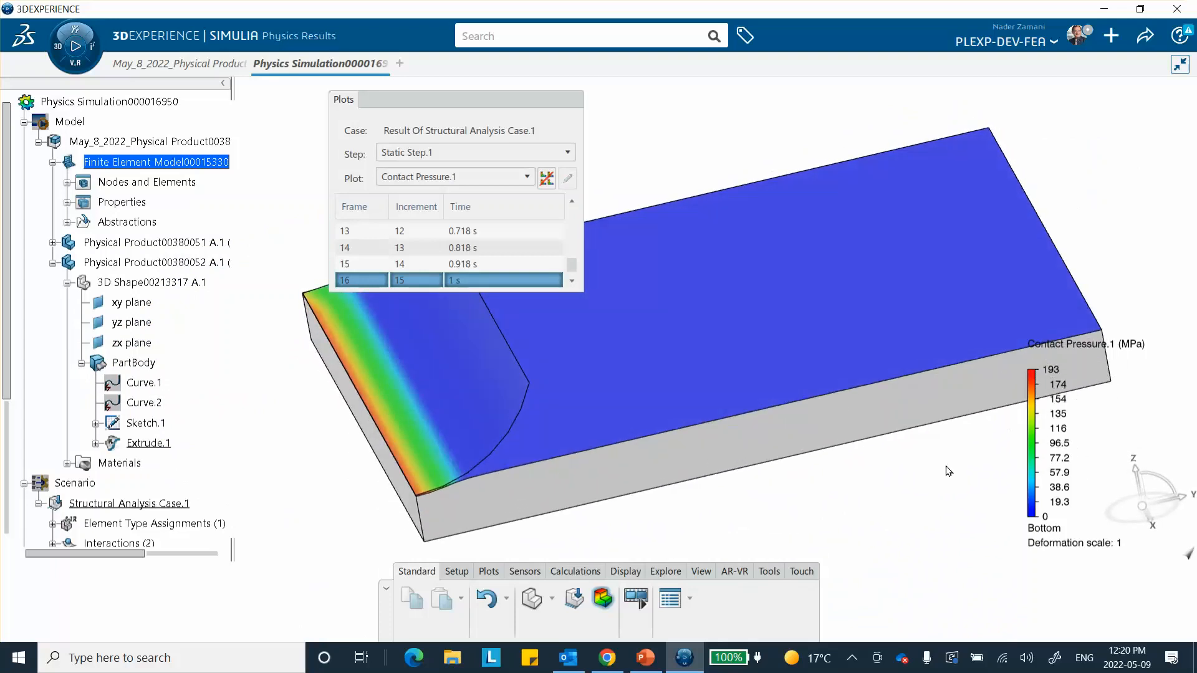
pyautogui.moveTo(305, 503); pyautogui.dragTo(519, 521, button='middle')
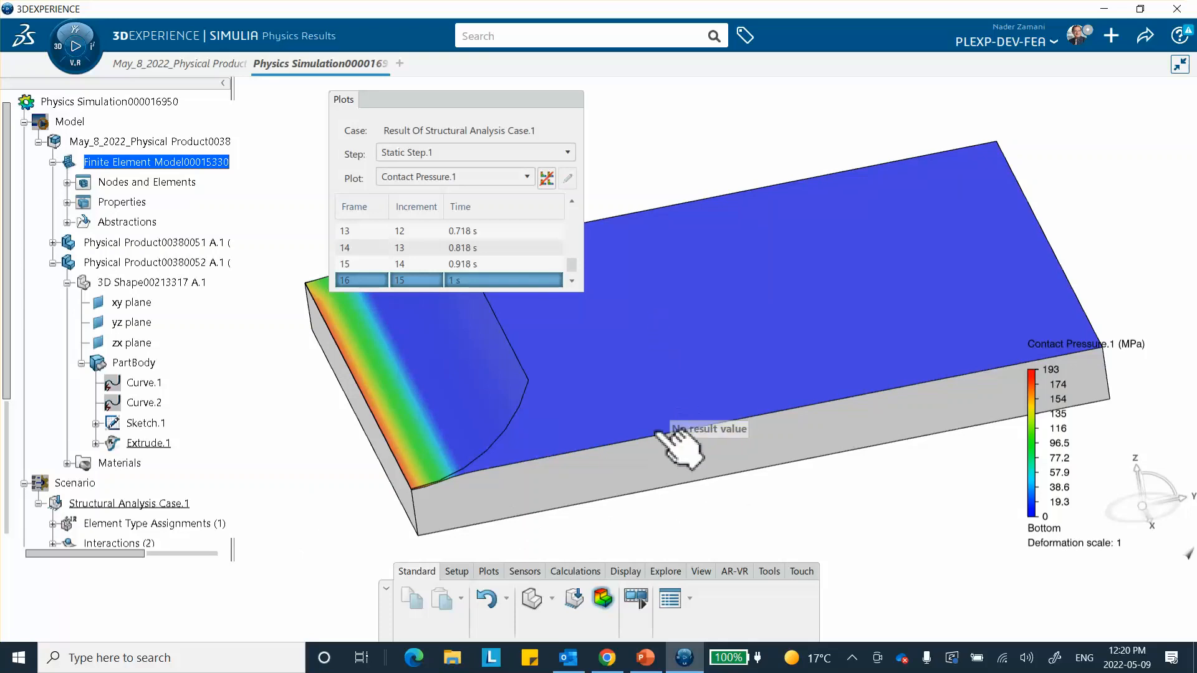
pyautogui.moveTo(640, 377)
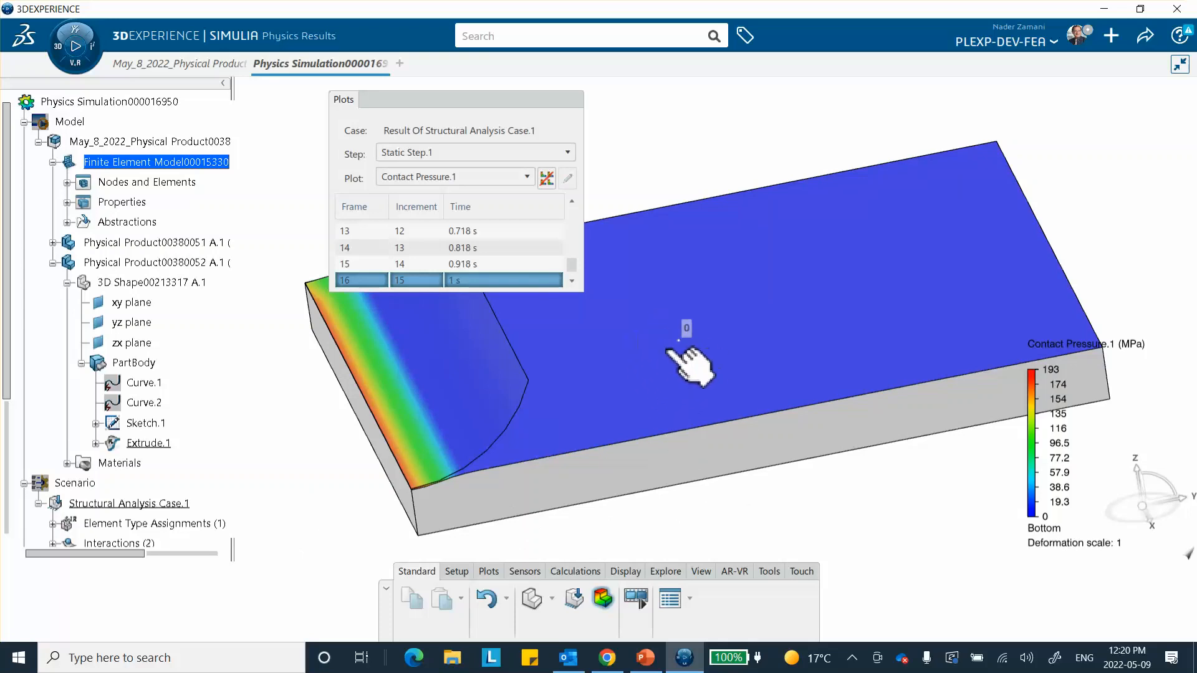
# Step: Examine the contact pressure along the loaded edge, and collapse the plot settings to see the whole punch and plate
pyautogui.moveTo(488, 481)
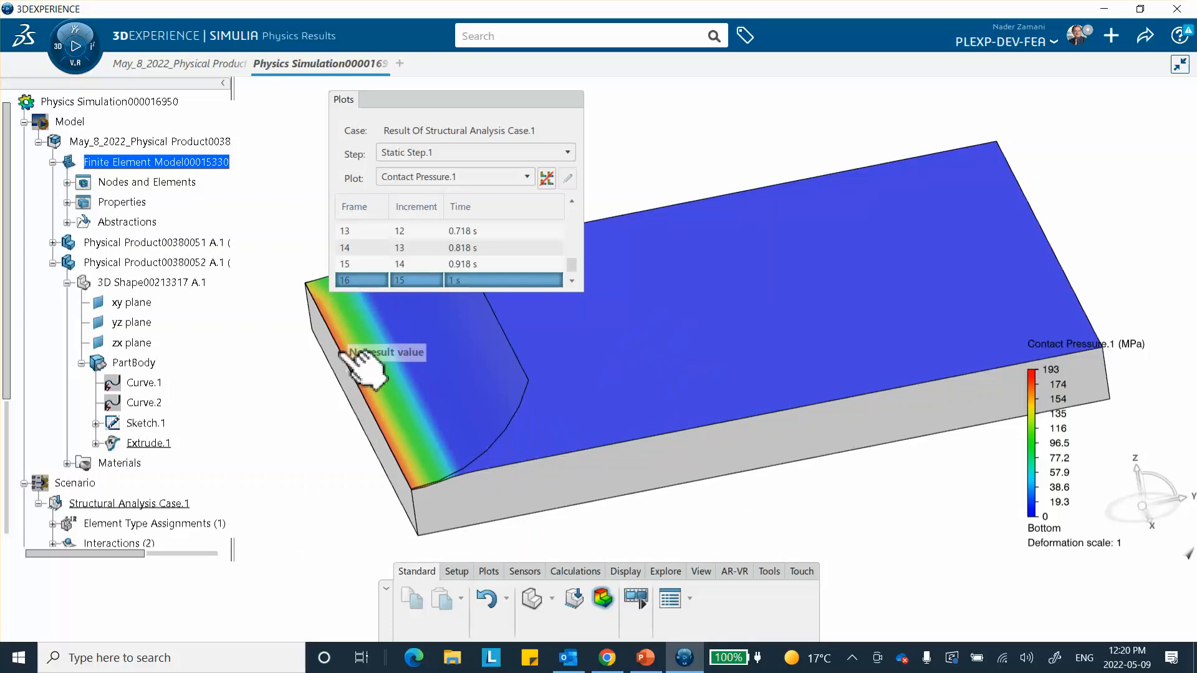
pyautogui.moveTo(1047, 402)
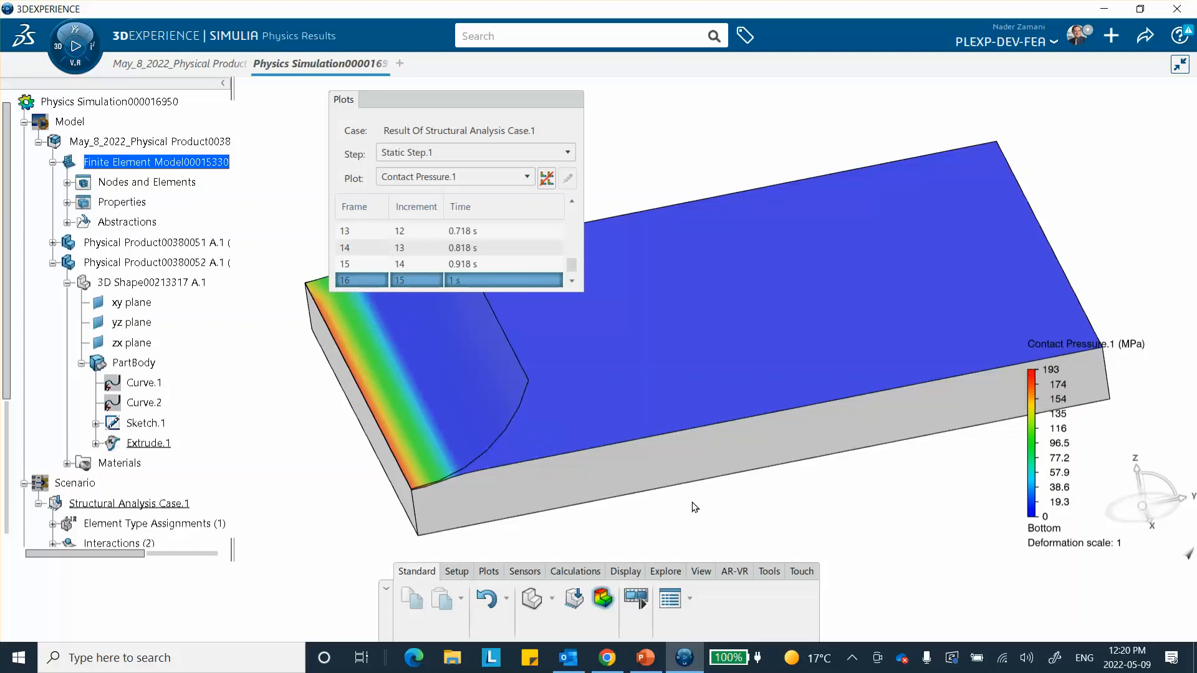
pyautogui.moveTo(584, 428)
pyautogui.moveTo(663, 510)
pyautogui.mouseDown(button='middle')
pyautogui.moveTo(655, 521)
pyautogui.moveTo(689, 501)
pyautogui.moveTo(665, 513)
pyautogui.mouseUp(button='middle')
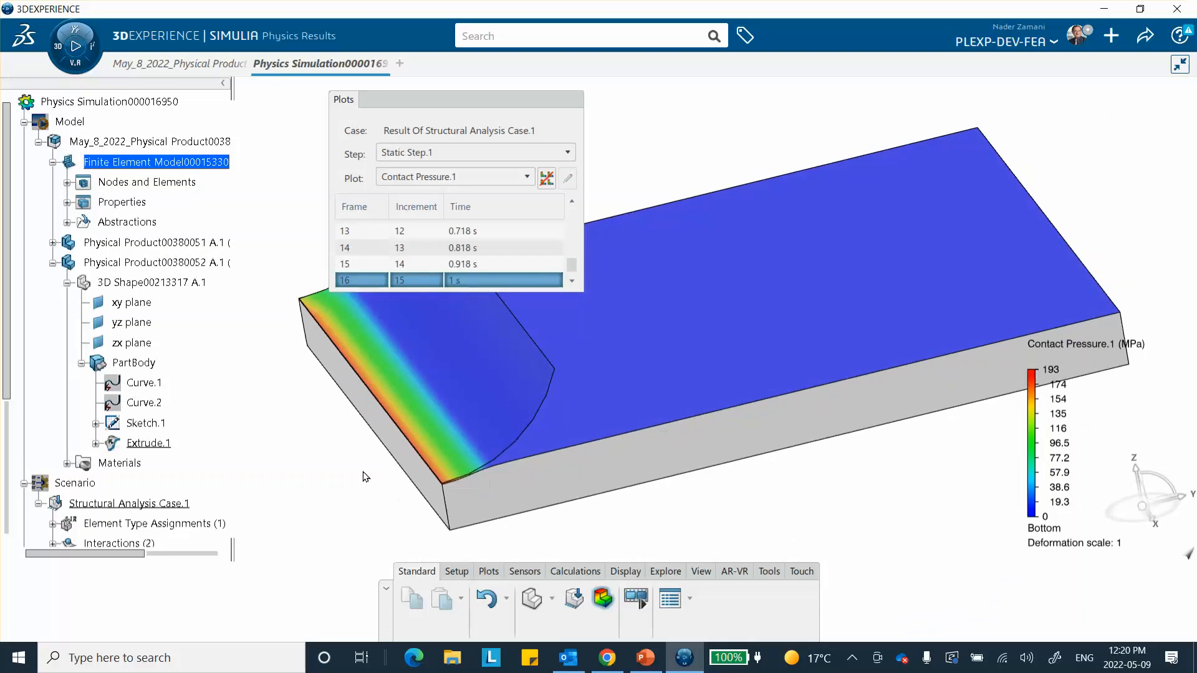
pyautogui.moveTo(278, 416); pyautogui.dragTo(293, 399, button='middle')
pyautogui.click(488, 102)
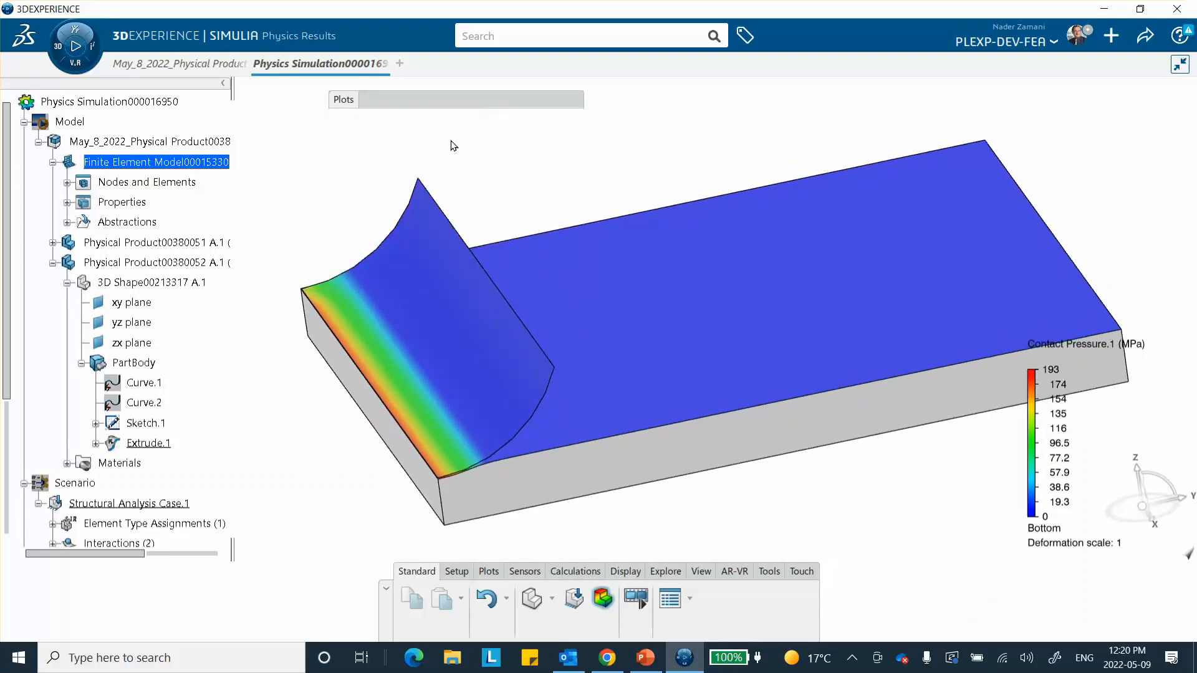
# Step: Edit Surface-based Contact.1 to reverse the contact side of the main surface Extrude.1, checking the secondary plate face before accepting
pyautogui.scroll(-5, 166, 416)
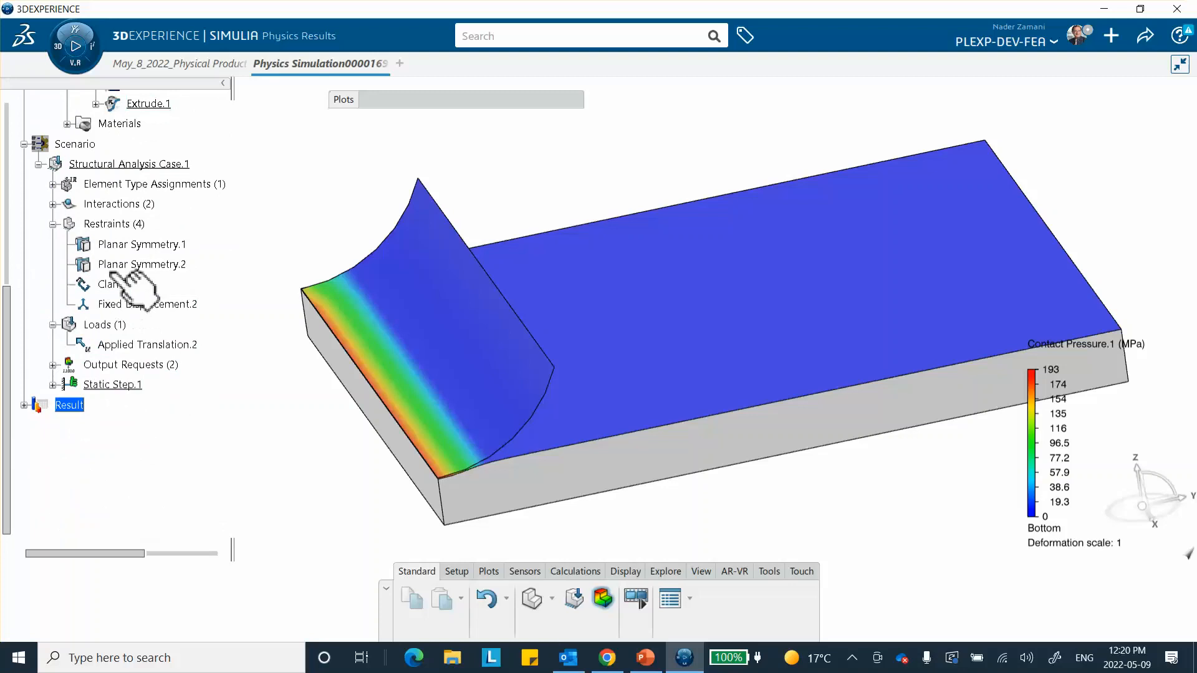
pyautogui.click(53, 204)
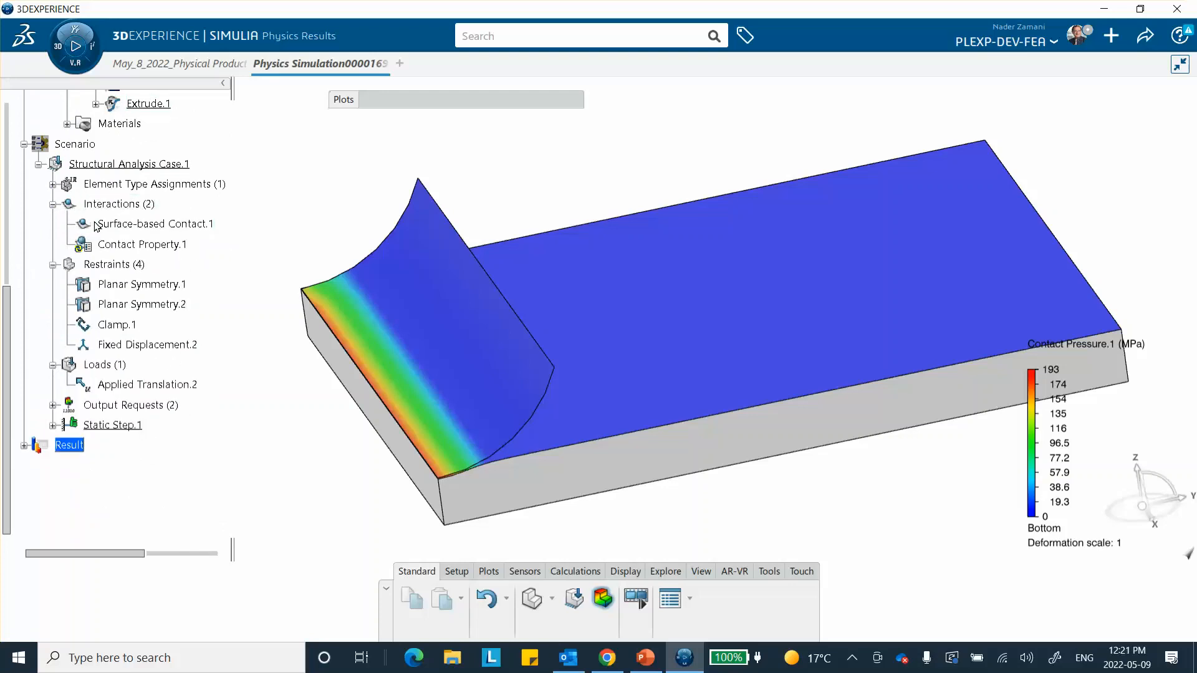
pyautogui.click(152, 223)
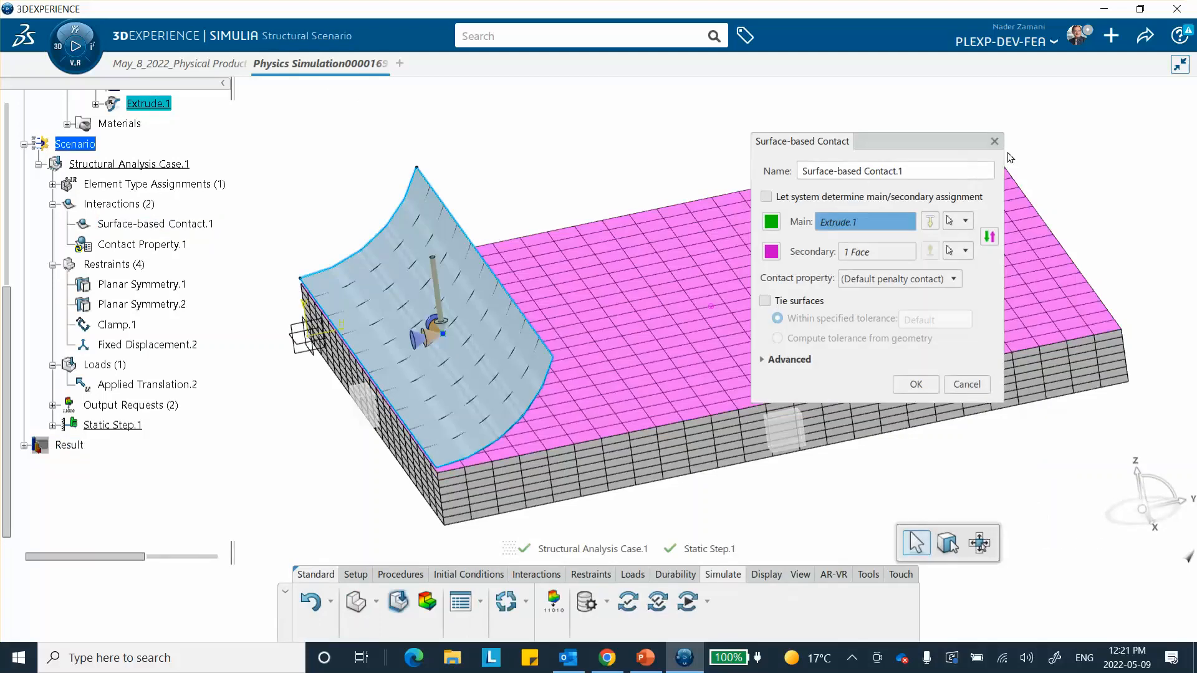
pyautogui.moveTo(665, 397); pyautogui.dragTo(620, 334, button='middle')
pyautogui.click(930, 222)
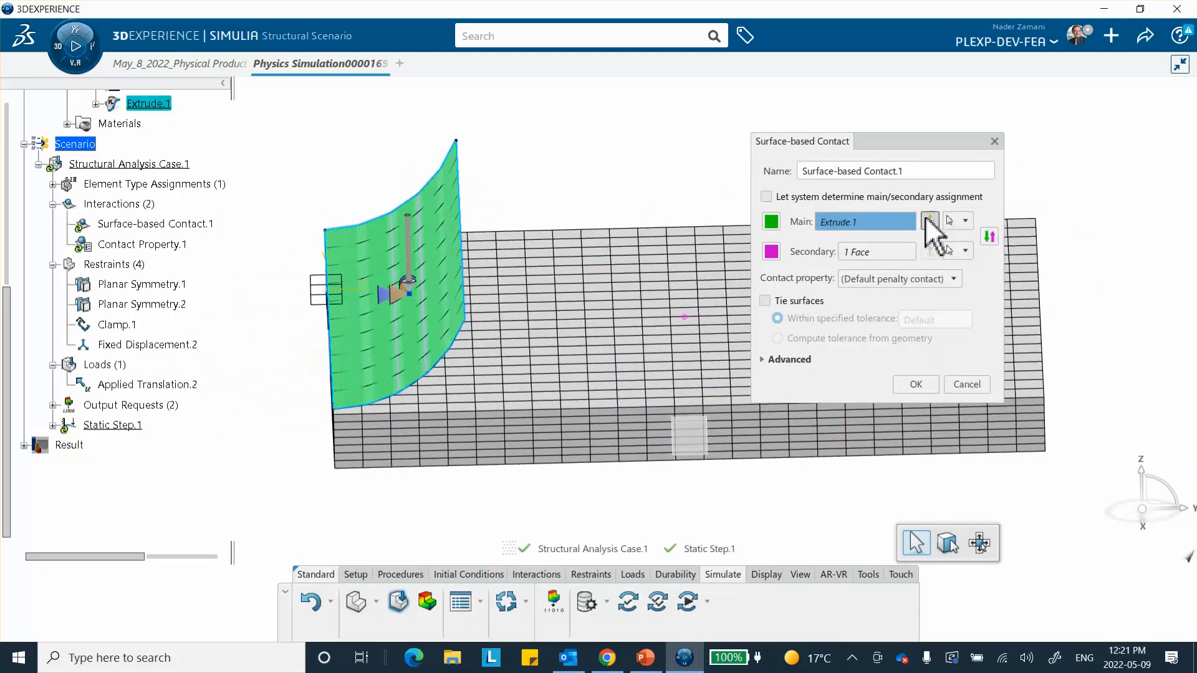
pyautogui.moveTo(531, 341); pyautogui.dragTo(548, 297, button='middle')
pyautogui.click(860, 252)
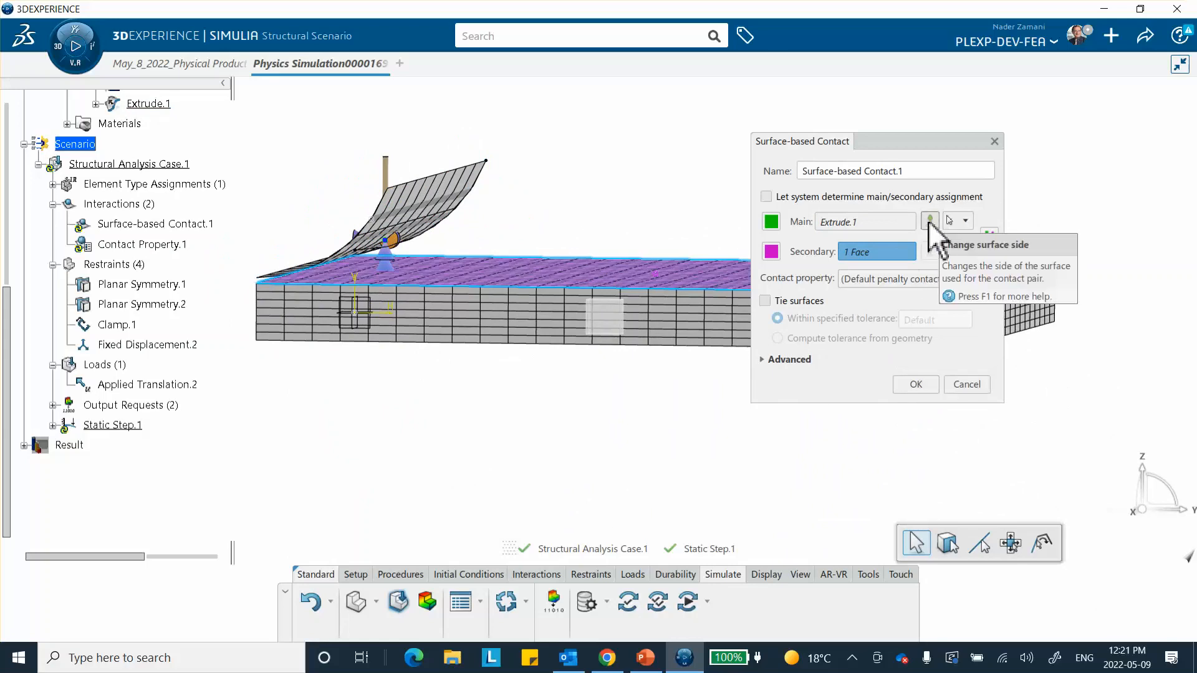
pyautogui.moveTo(446, 306); pyautogui.dragTo(819, 278, button='middle')
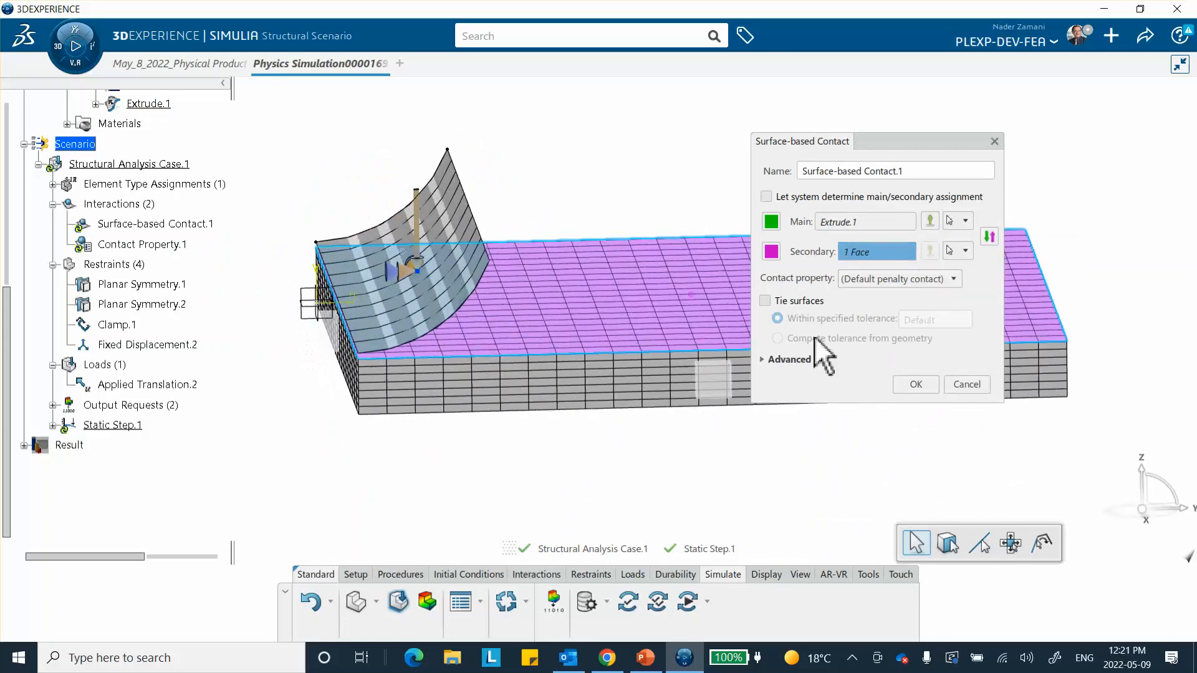
pyautogui.click(914, 384)
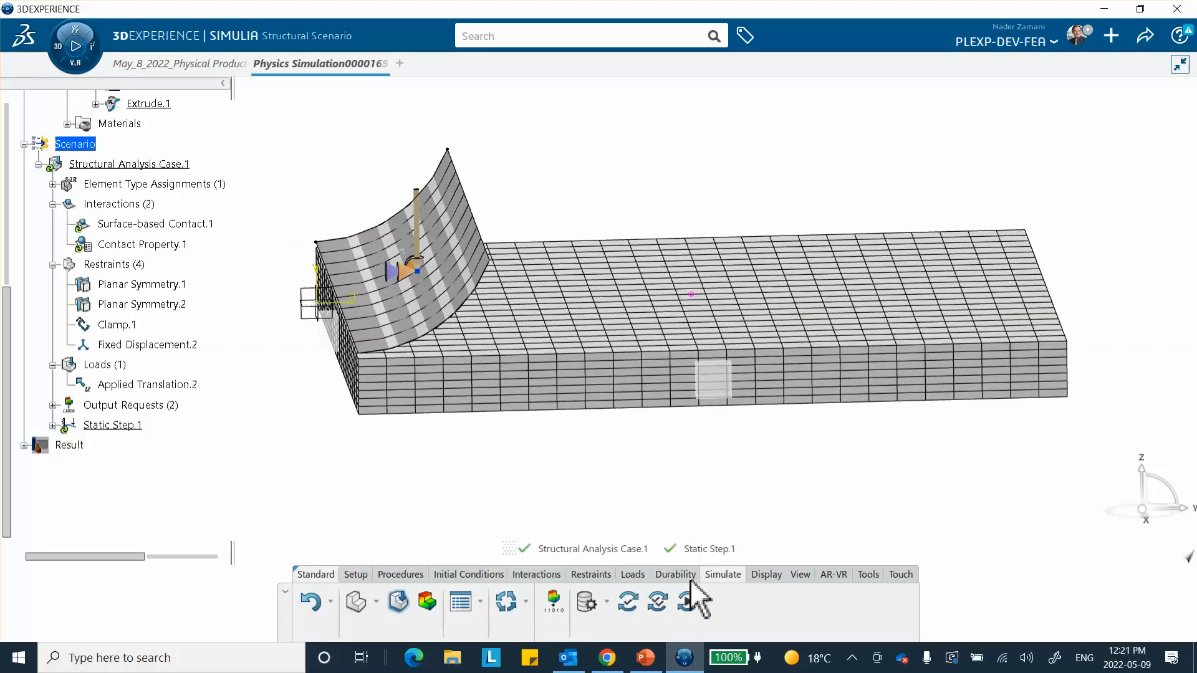
# Step: Rerun Structural Analysis Case.1 in Local interactive mode on 4 cores, overwriting previous results, and review its total time plot and iterations
pyautogui.click(687, 604)
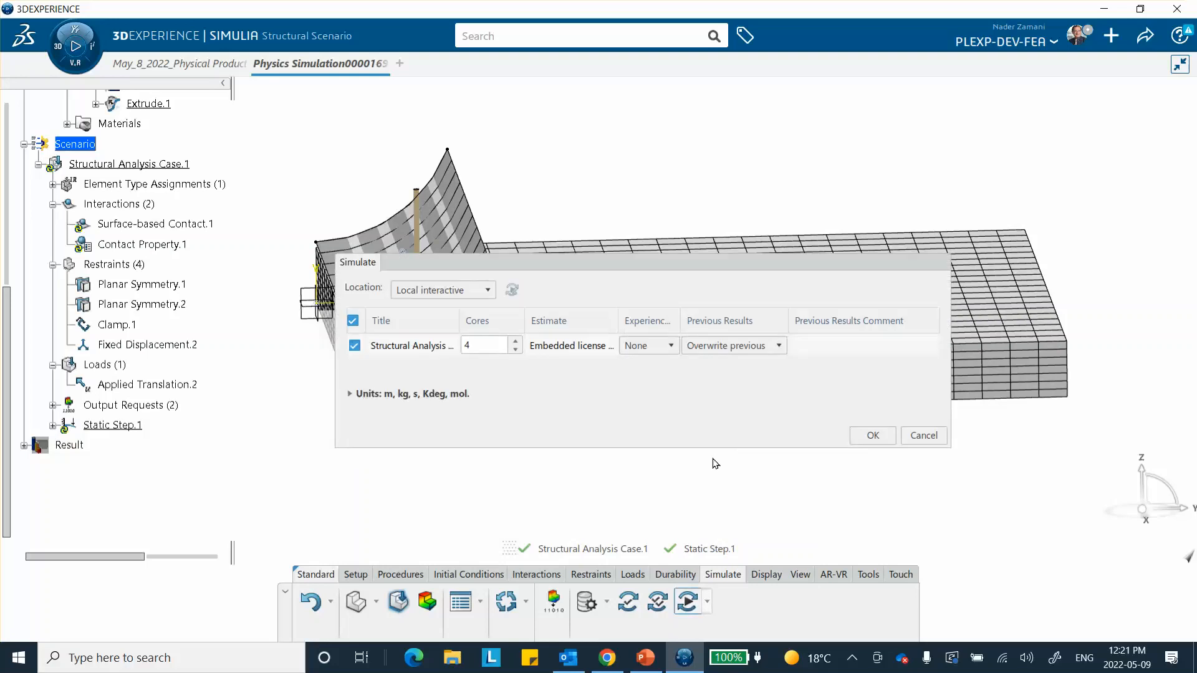
pyautogui.click(862, 436)
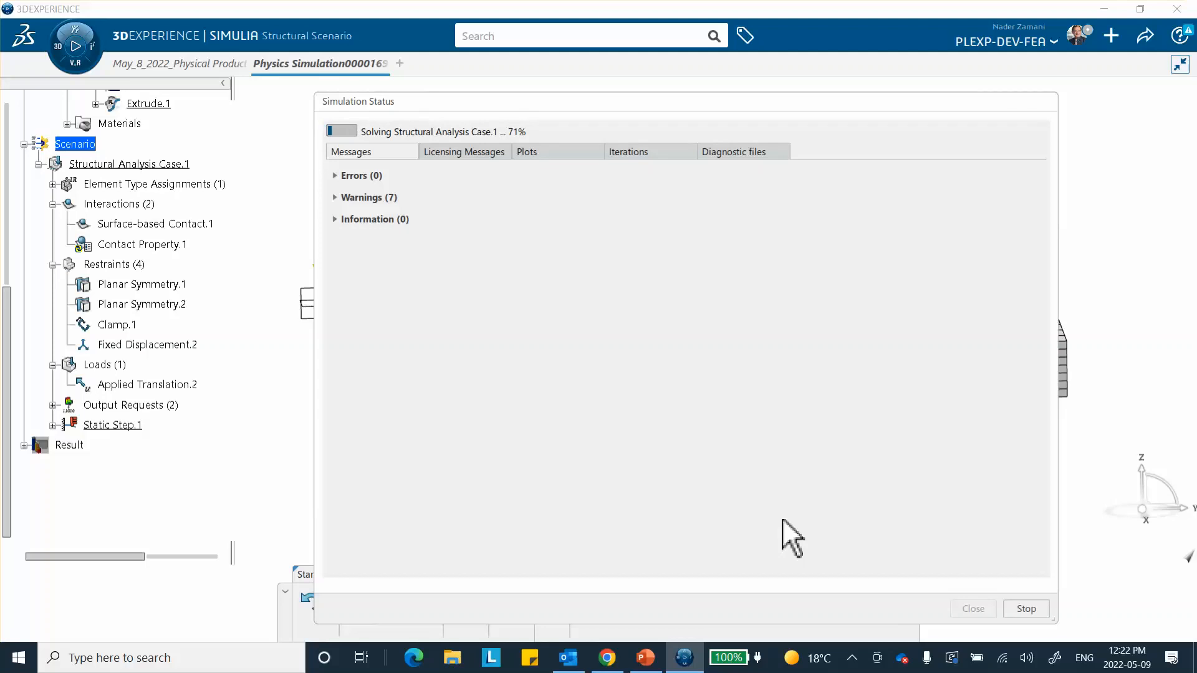
pyautogui.moveTo(559, 153)
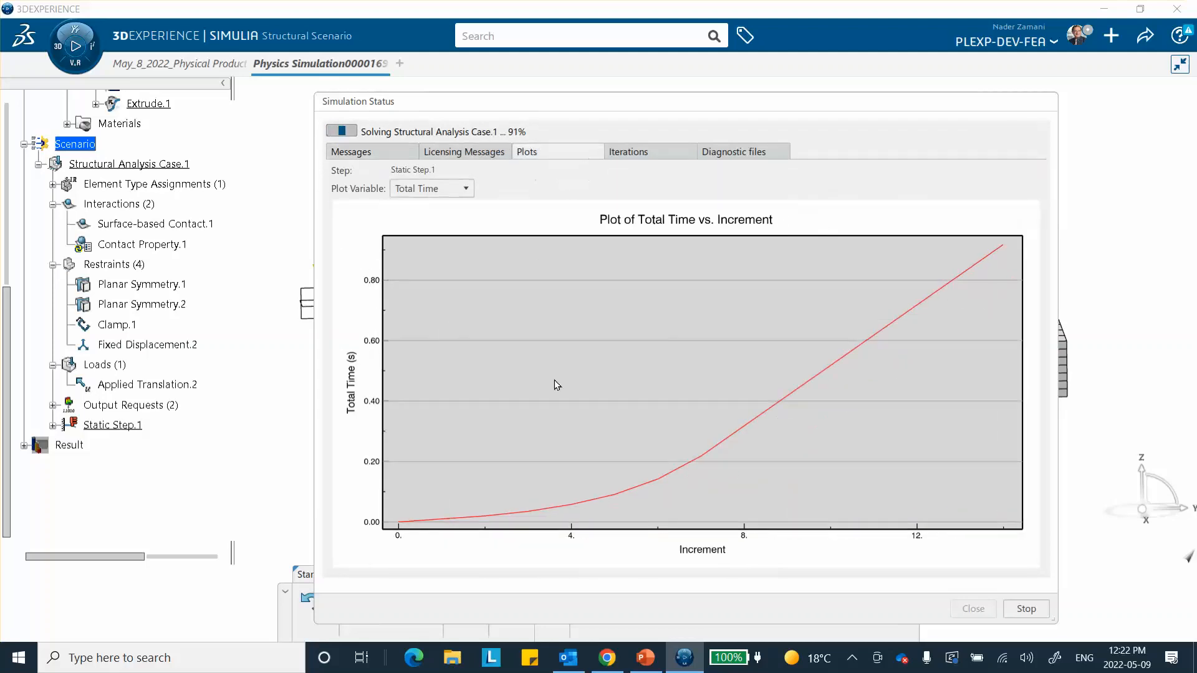
pyautogui.click(633, 152)
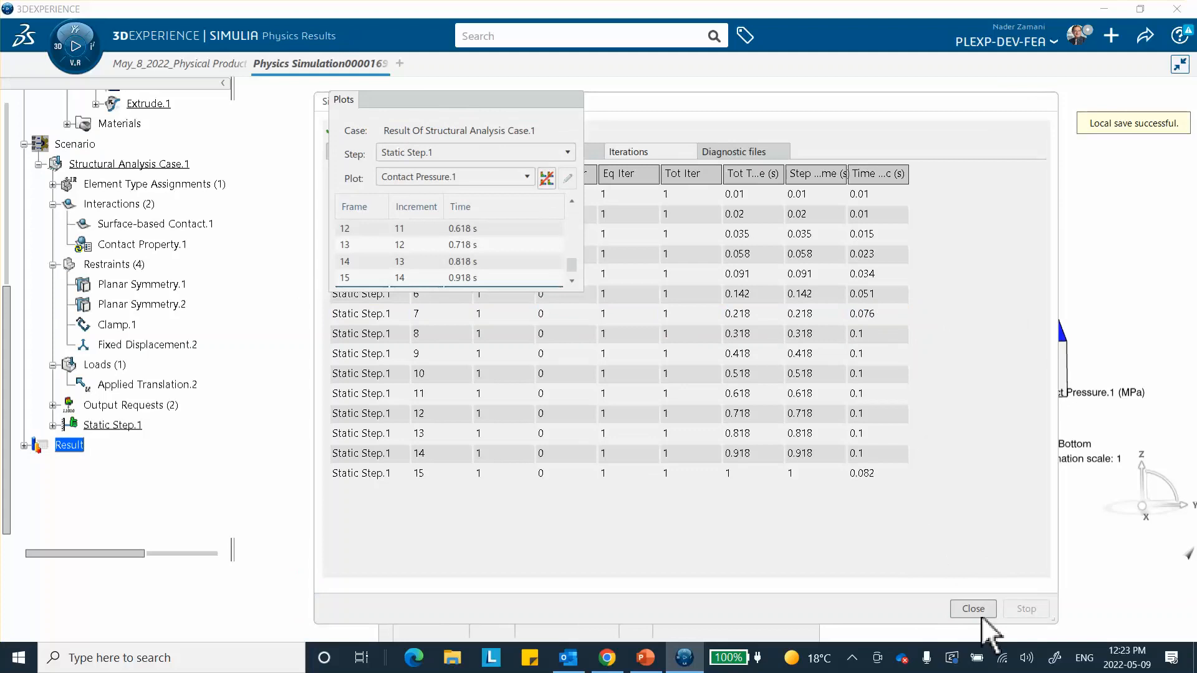
pyautogui.click(973, 608)
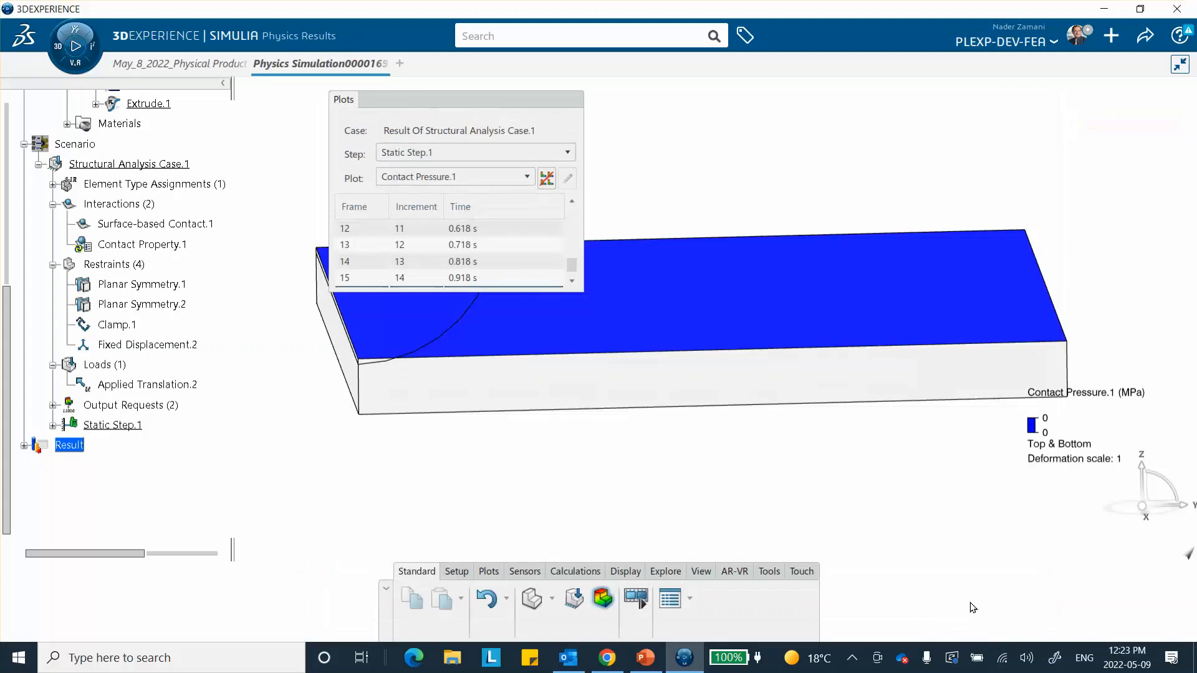
# Step: Display the Displacement.1 plot at frame 16, increment 15, time 1 s of Static Step.1, and collapse the plot settings
pyautogui.click(454, 101)
pyautogui.moveTo(400, 270); pyautogui.dragTo(430, 302, button='middle')
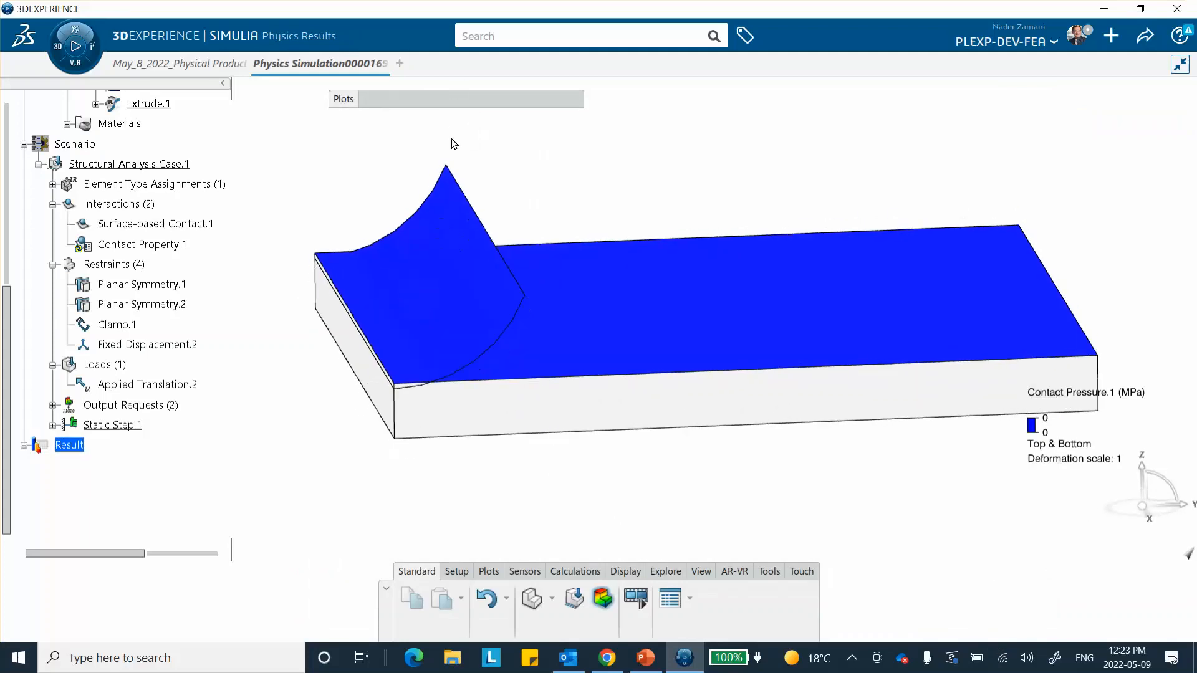
pyautogui.click(473, 95)
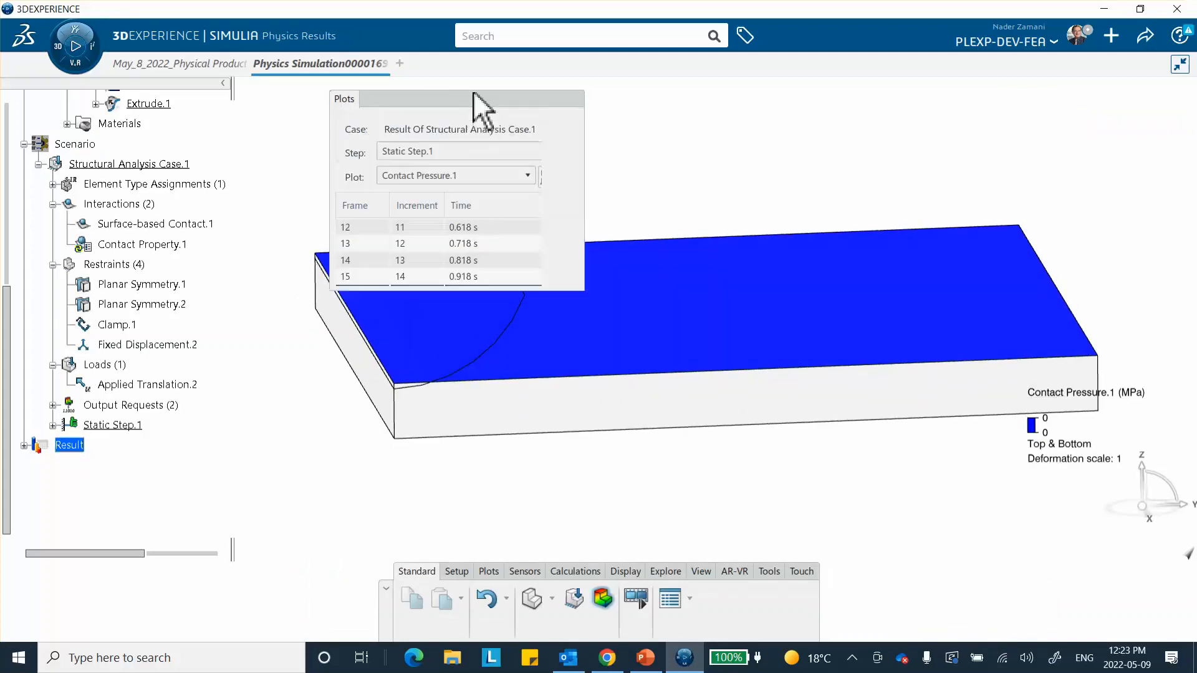
pyautogui.click(448, 175)
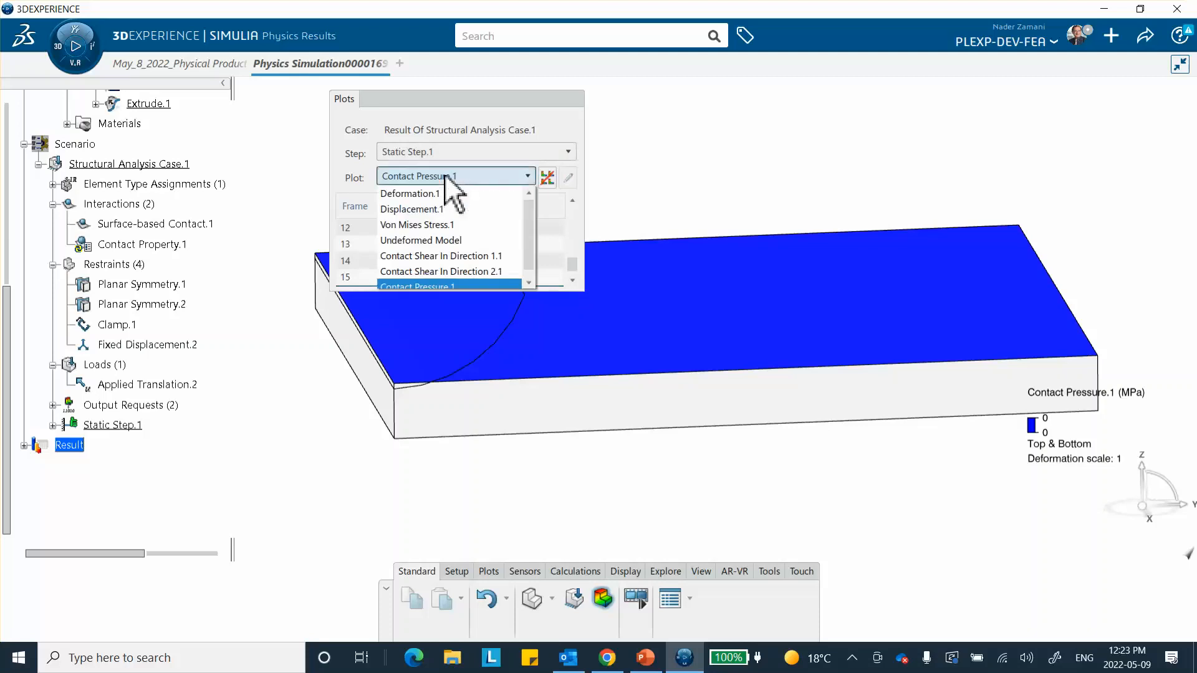
pyautogui.click(438, 209)
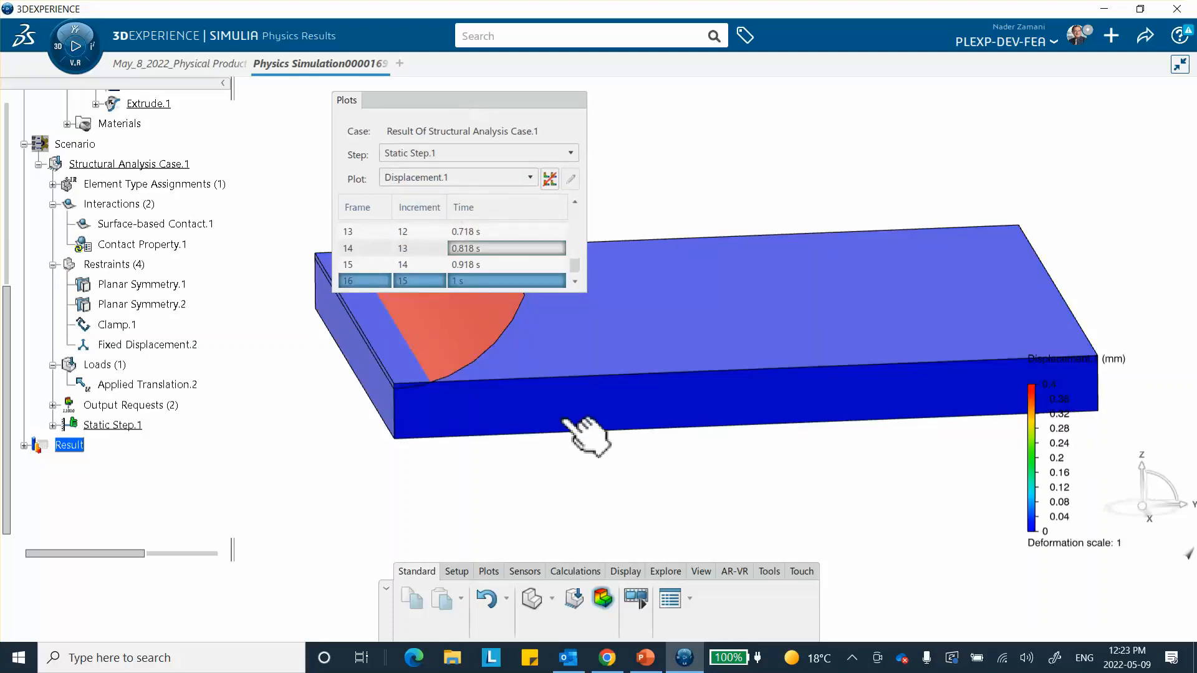
pyautogui.click(509, 99)
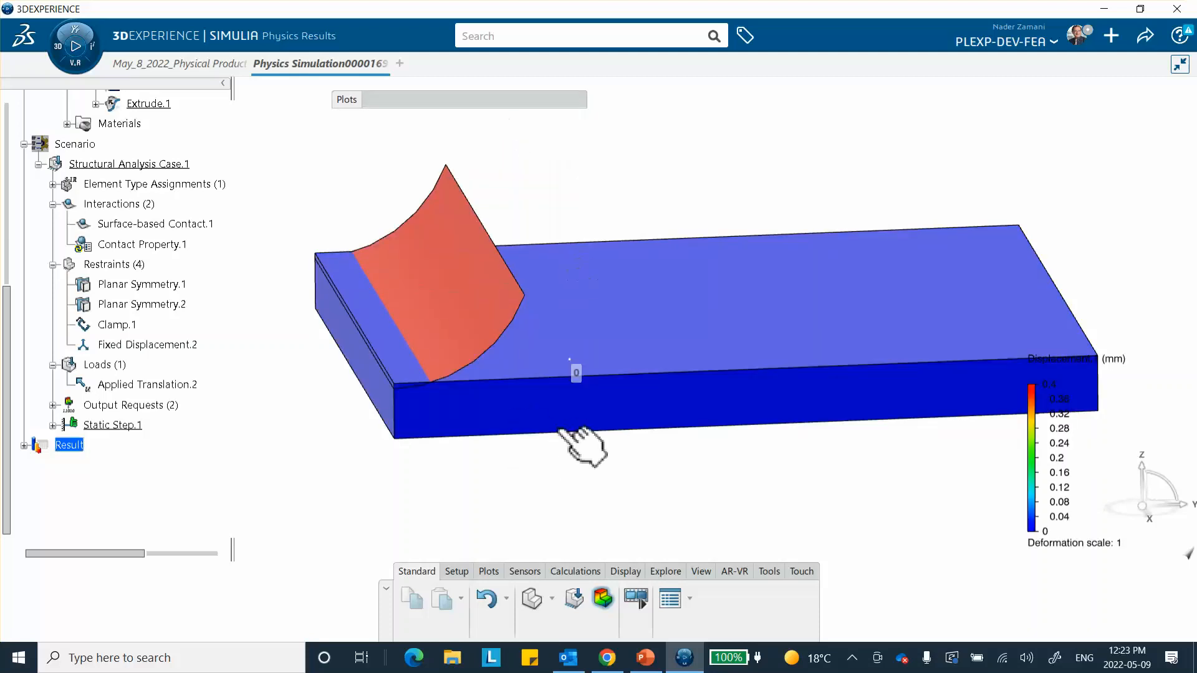
# Step: Animate the displacement result at 1x speed, exit the player, and clear the plot selection
pyautogui.click(637, 600)
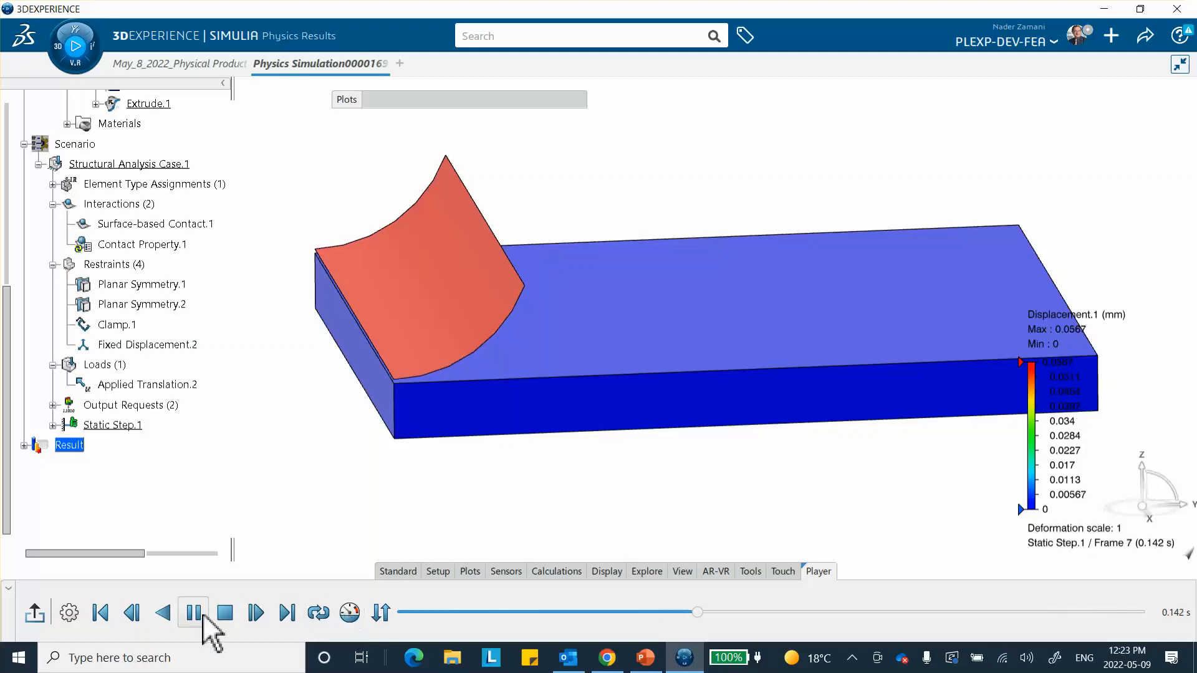
pyautogui.click(350, 613)
pyautogui.moveTo(1060, 163); pyautogui.dragTo(1033, 161)
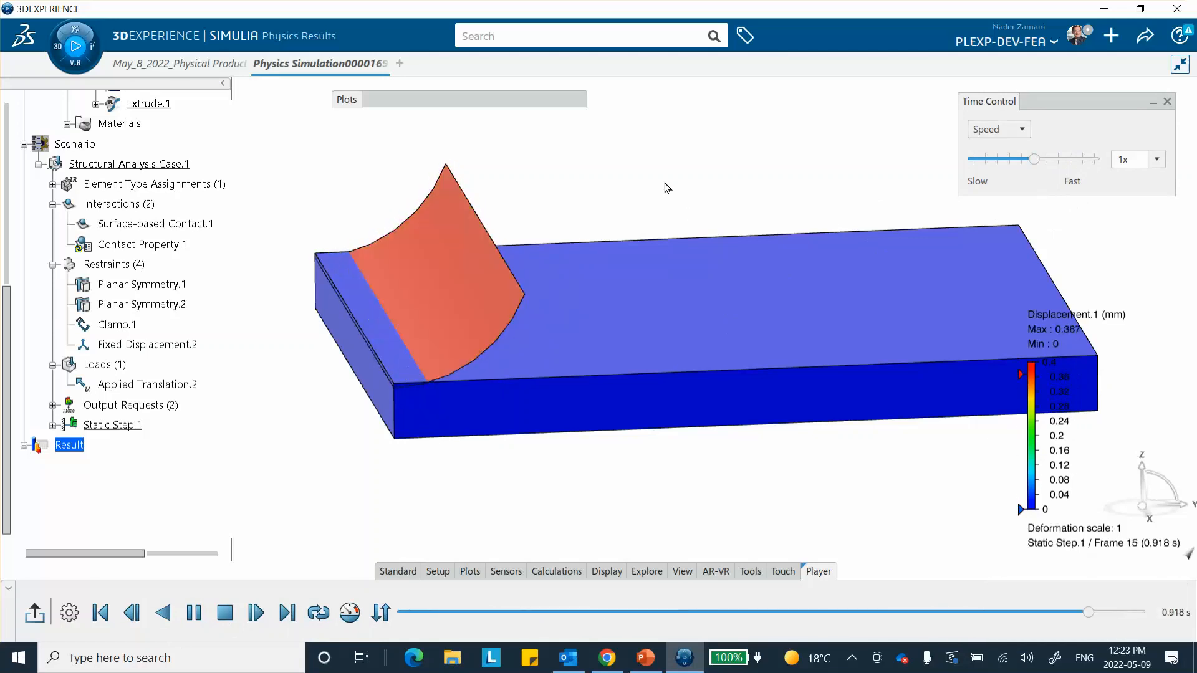
pyautogui.click(709, 291)
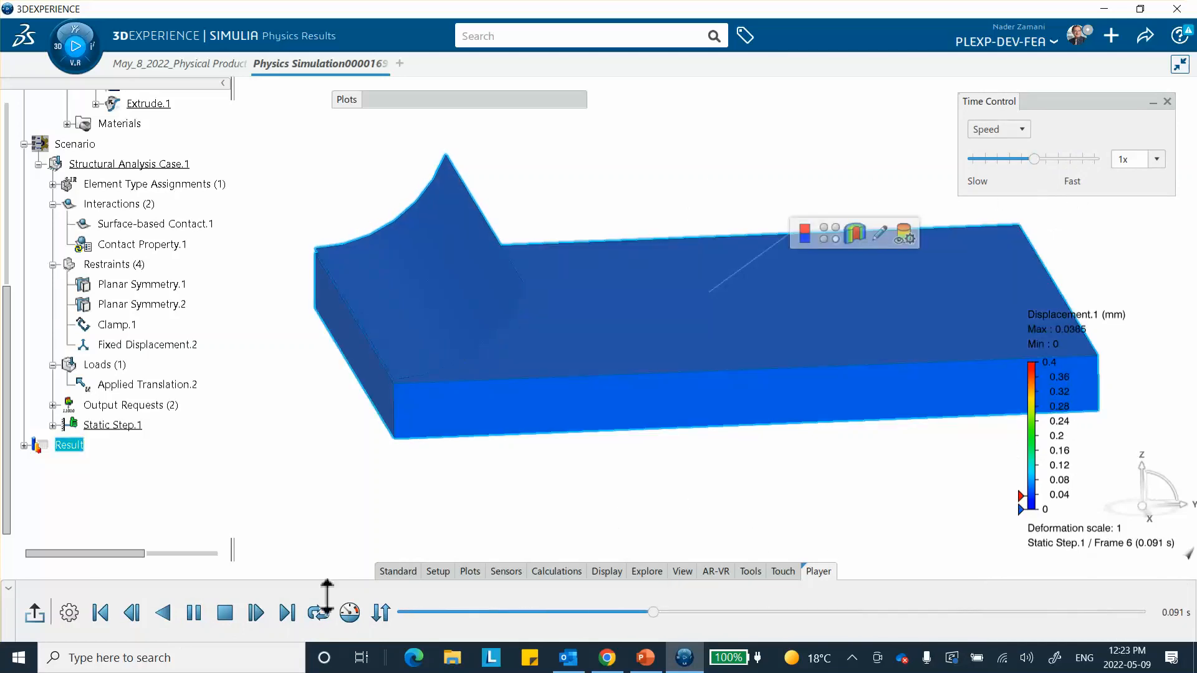
pyautogui.click(34, 612)
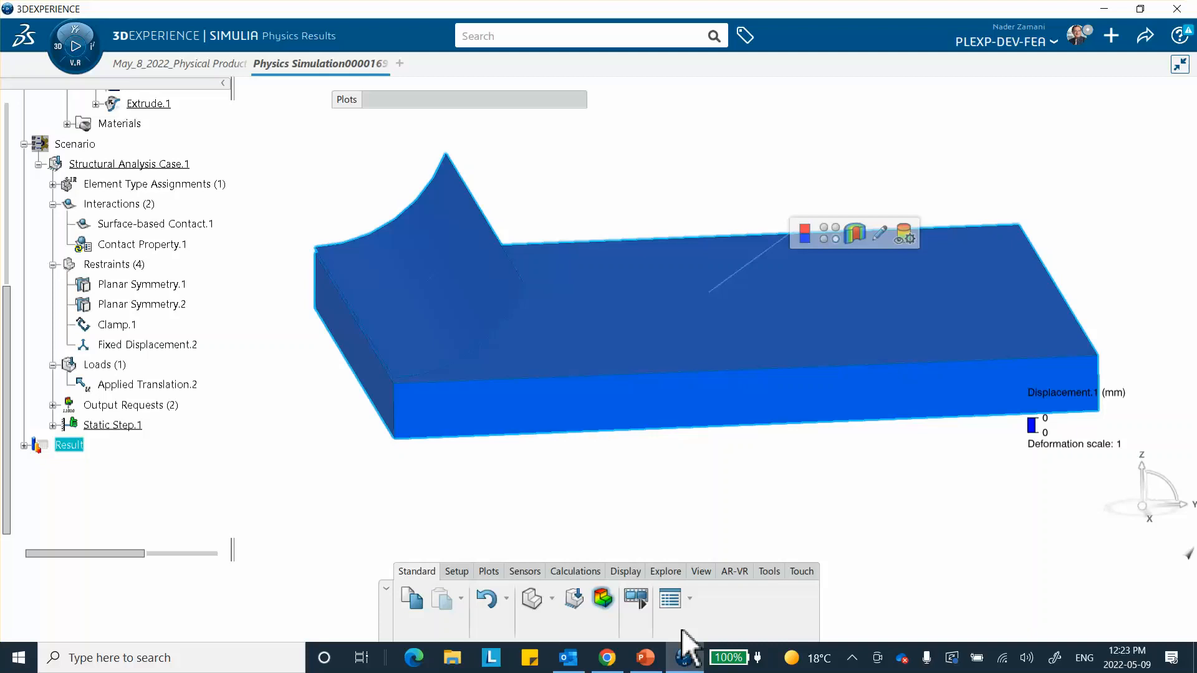
pyautogui.click(882, 495)
pyautogui.moveTo(885, 267); pyautogui.dragTo(867, 236, button='middle')
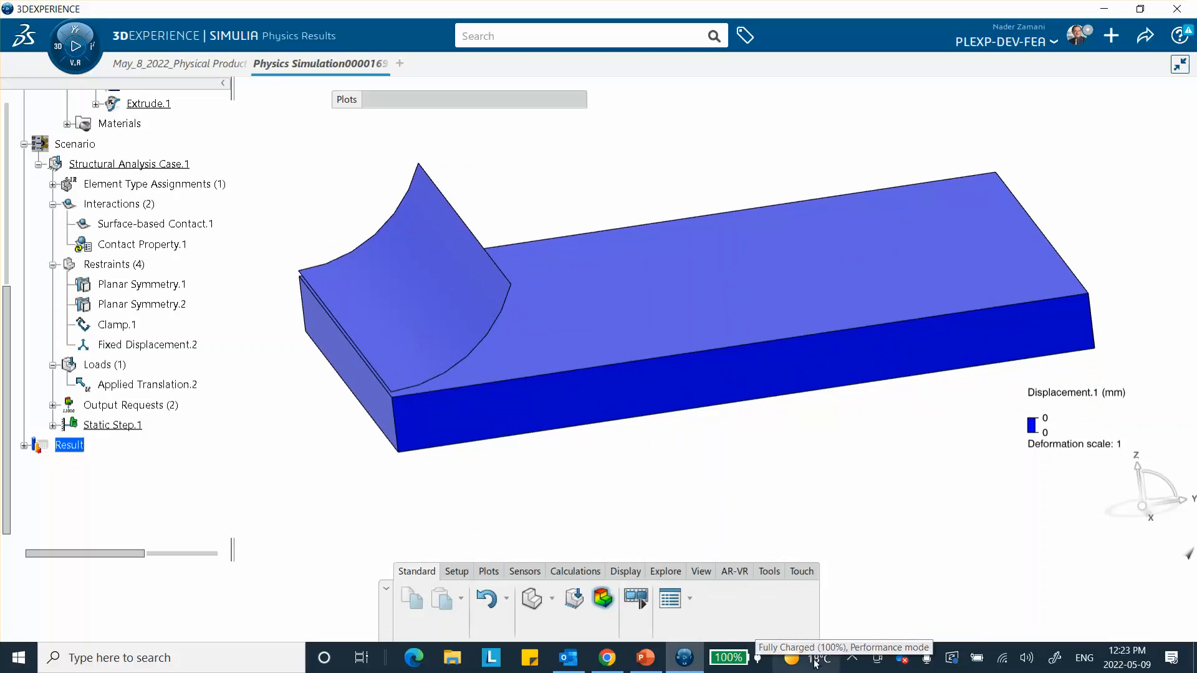
pyautogui.click(852, 661)
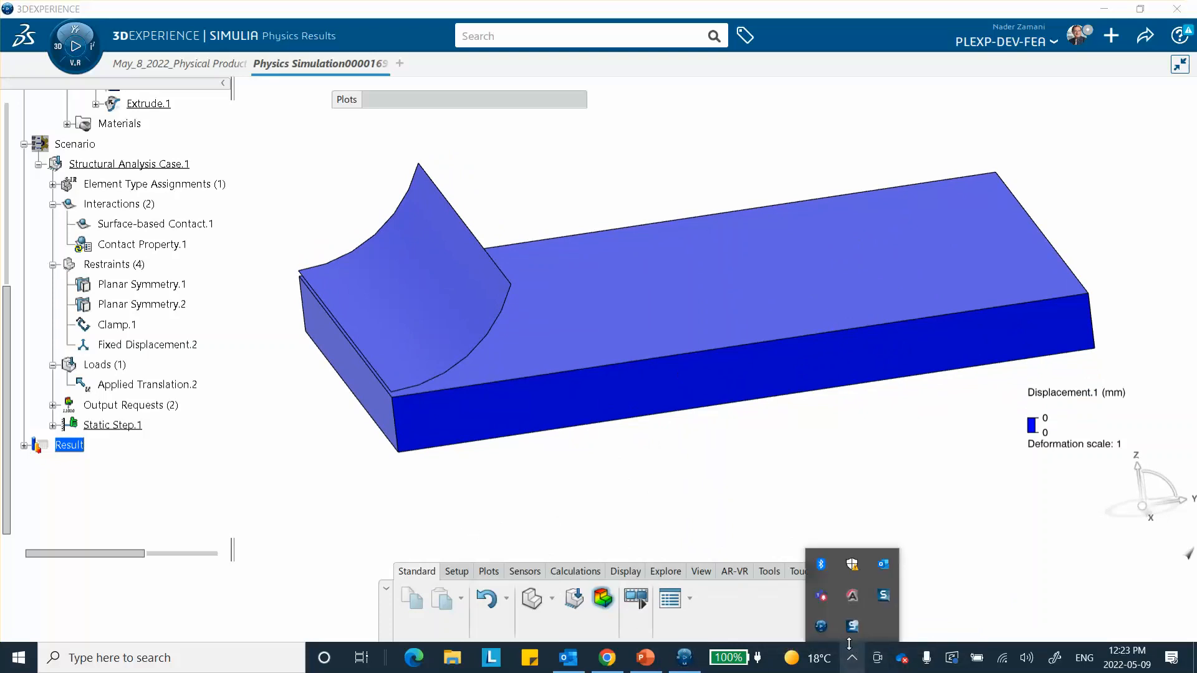